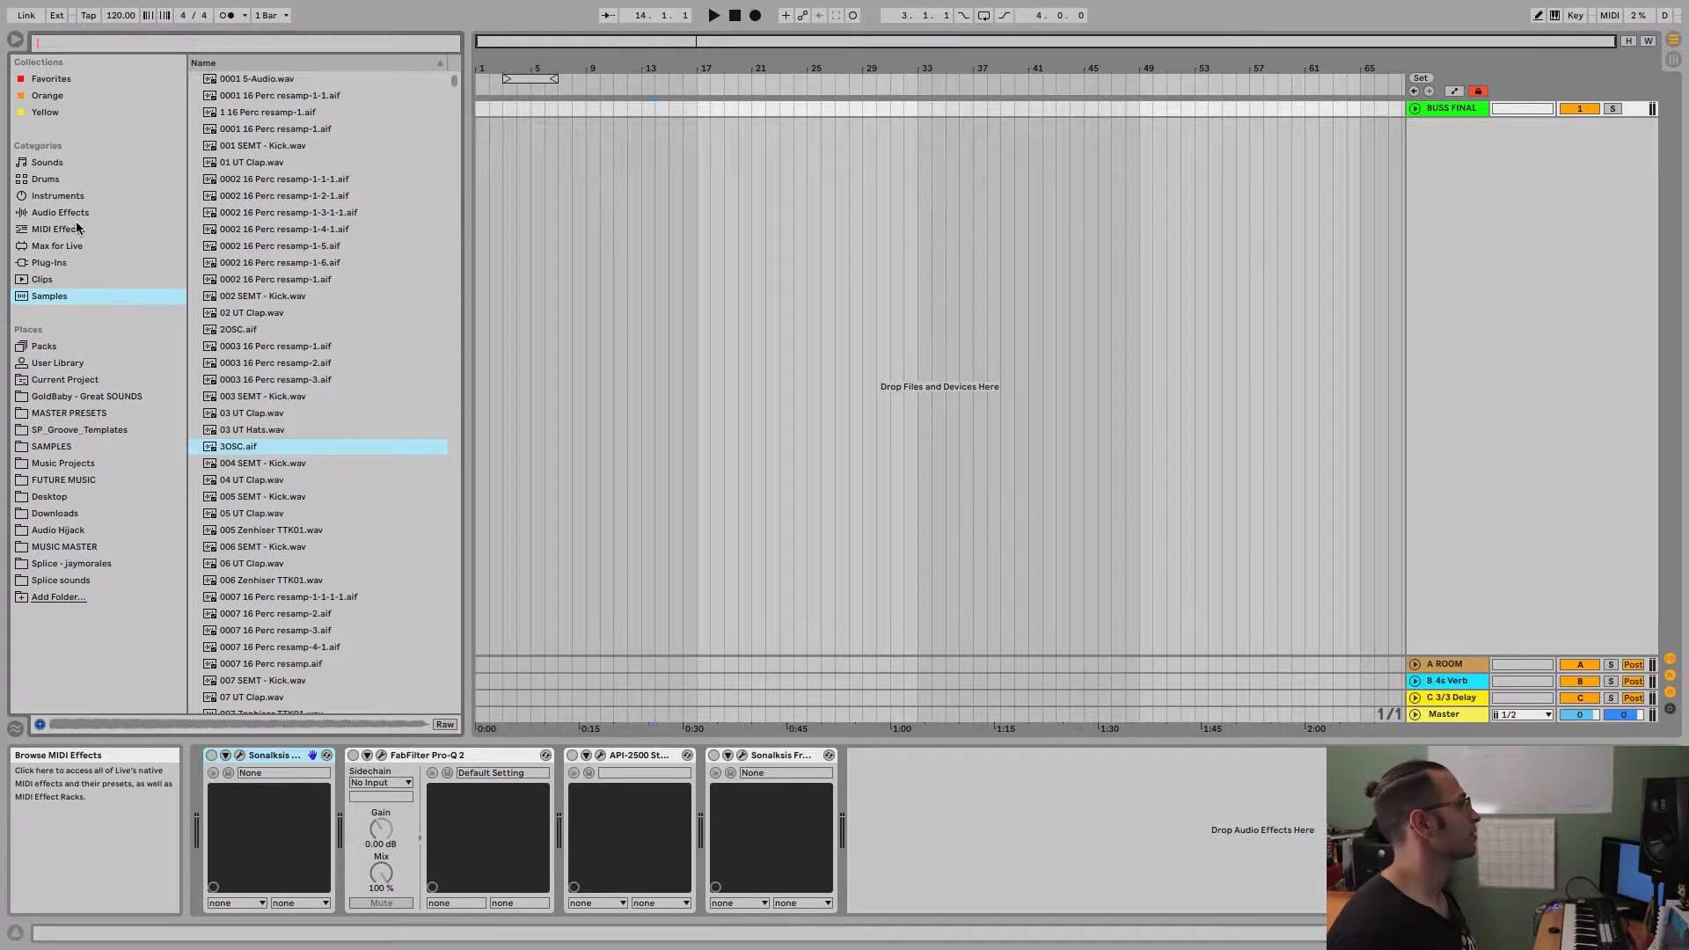
Load the Simpler instrument onto a new MIDI track in the arrangement.
left_click(73, 202)
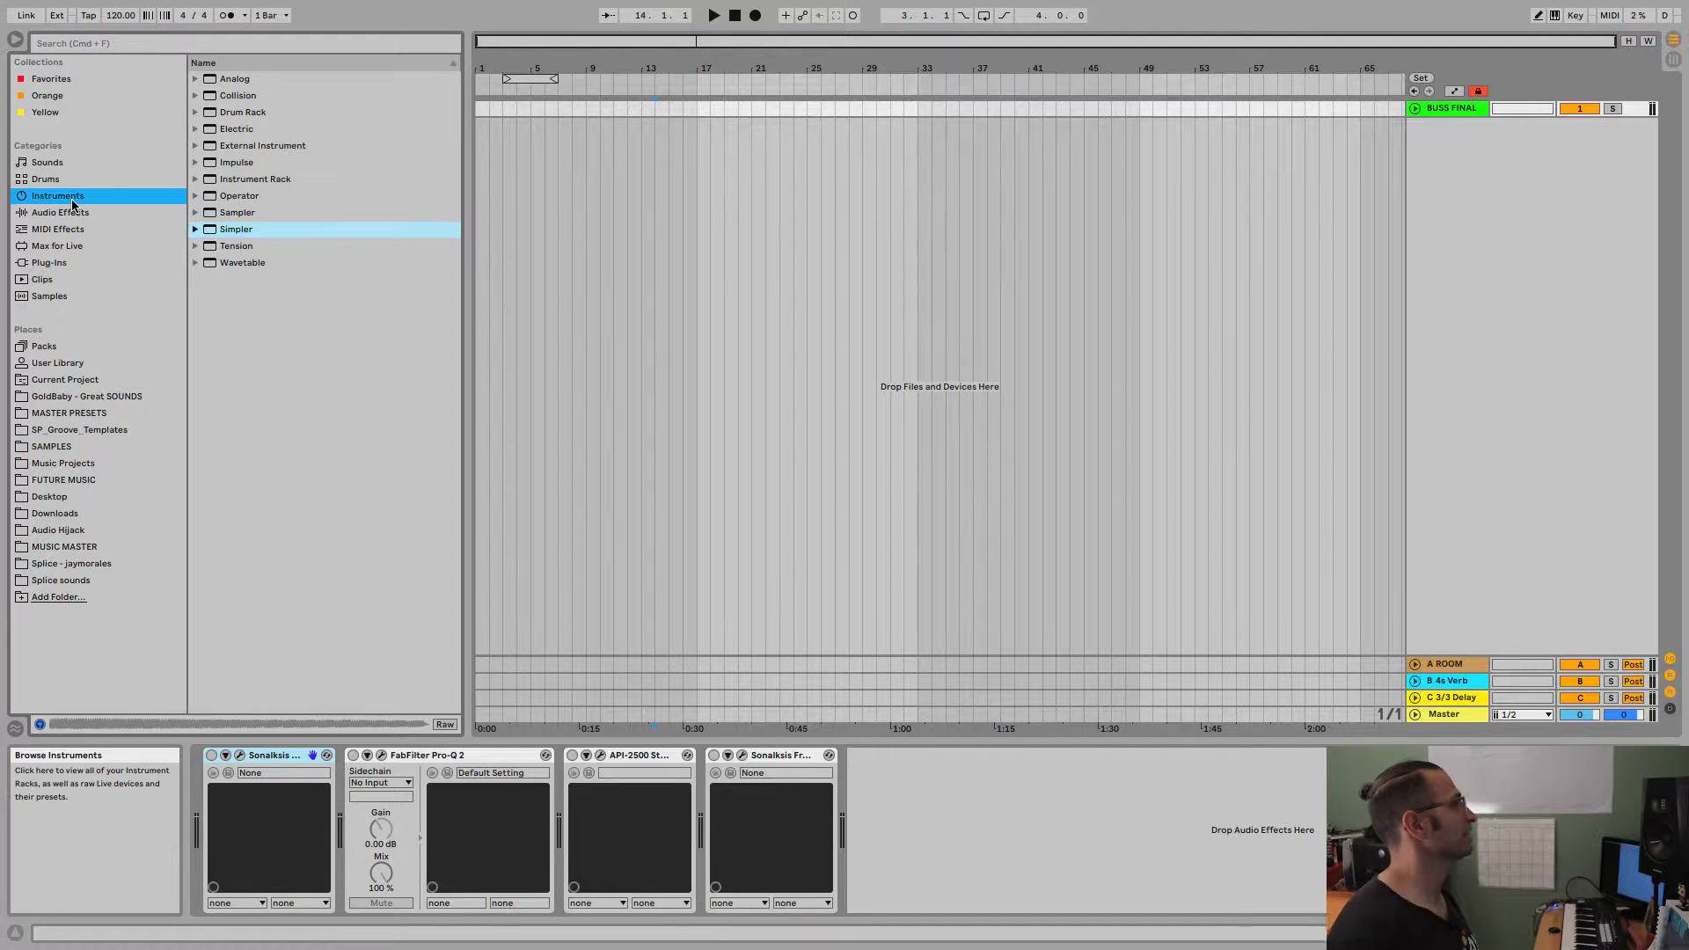
left_click(225, 232)
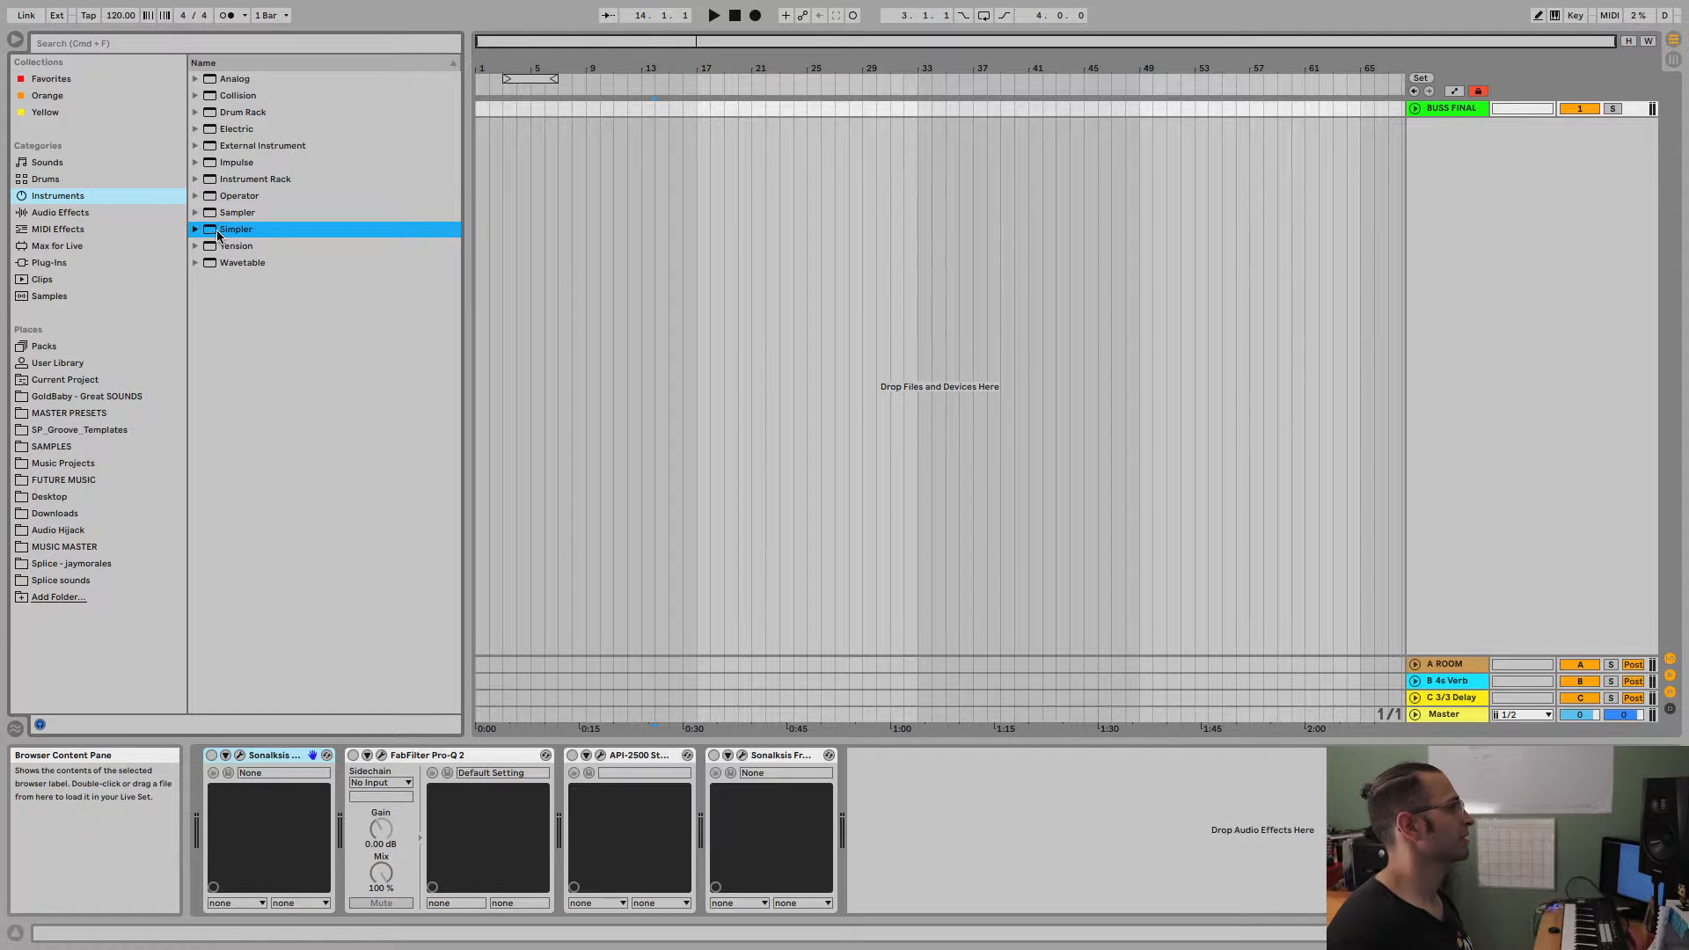
left_click_drag(214, 234, 782, 229)
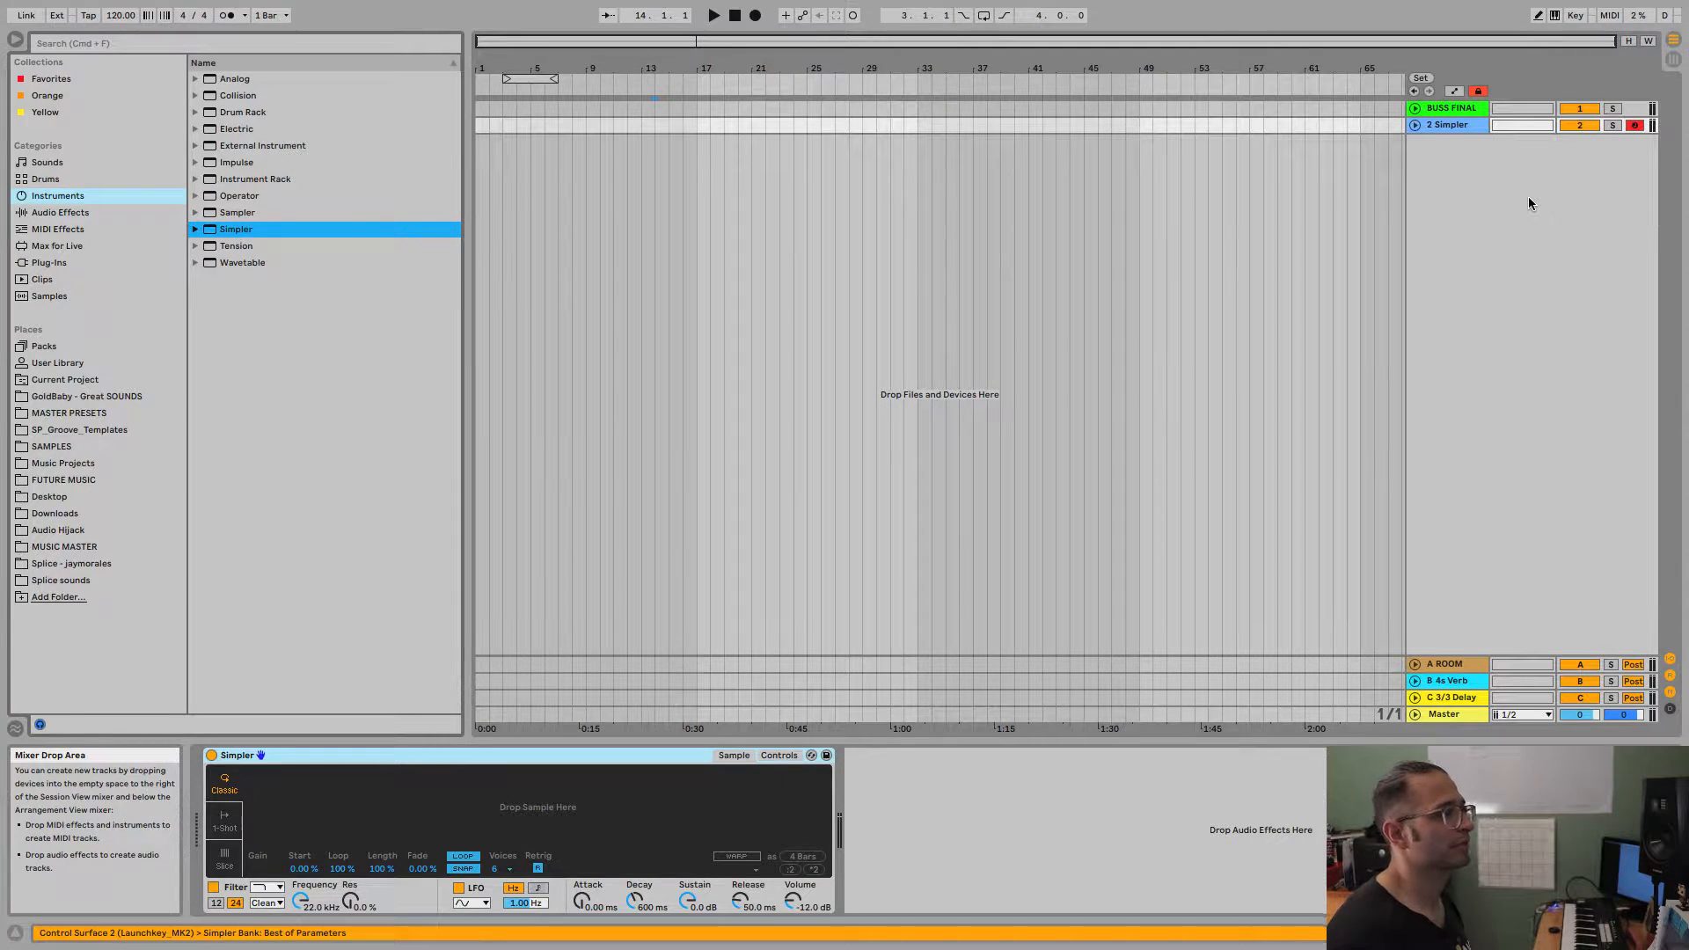
Check the Simpler track in Session View, return to Arrangement View and unfold the track.
left_click(1439, 127)
key("Tab")
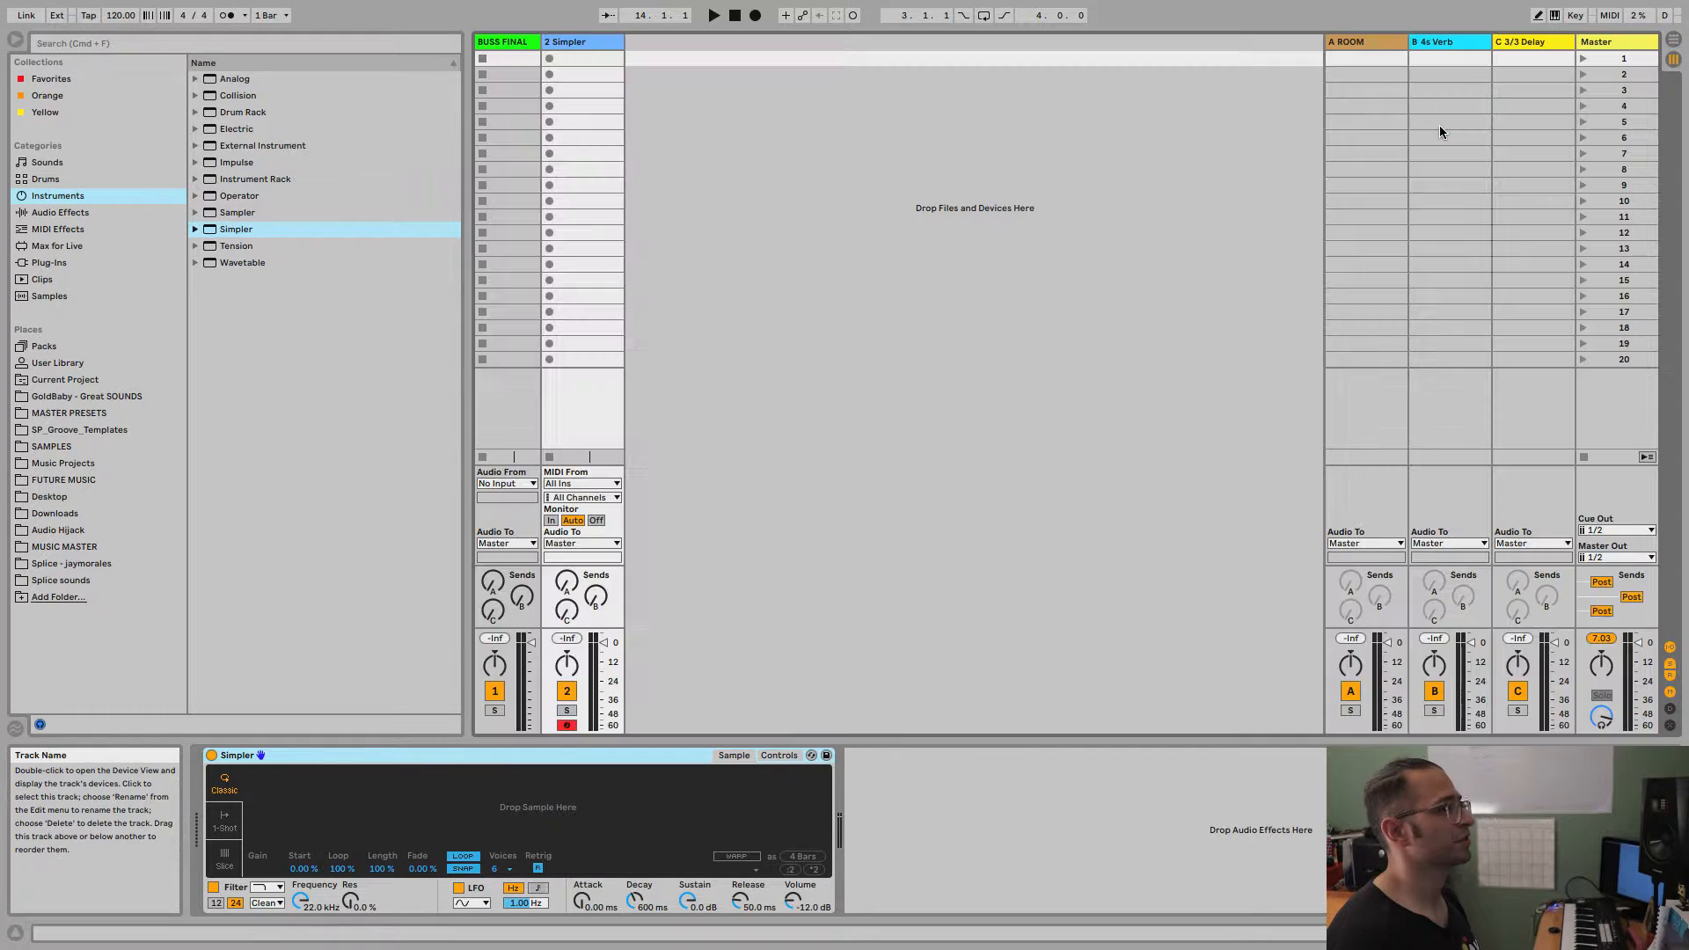
key("Tab")
key("Tab")
key("Tab")
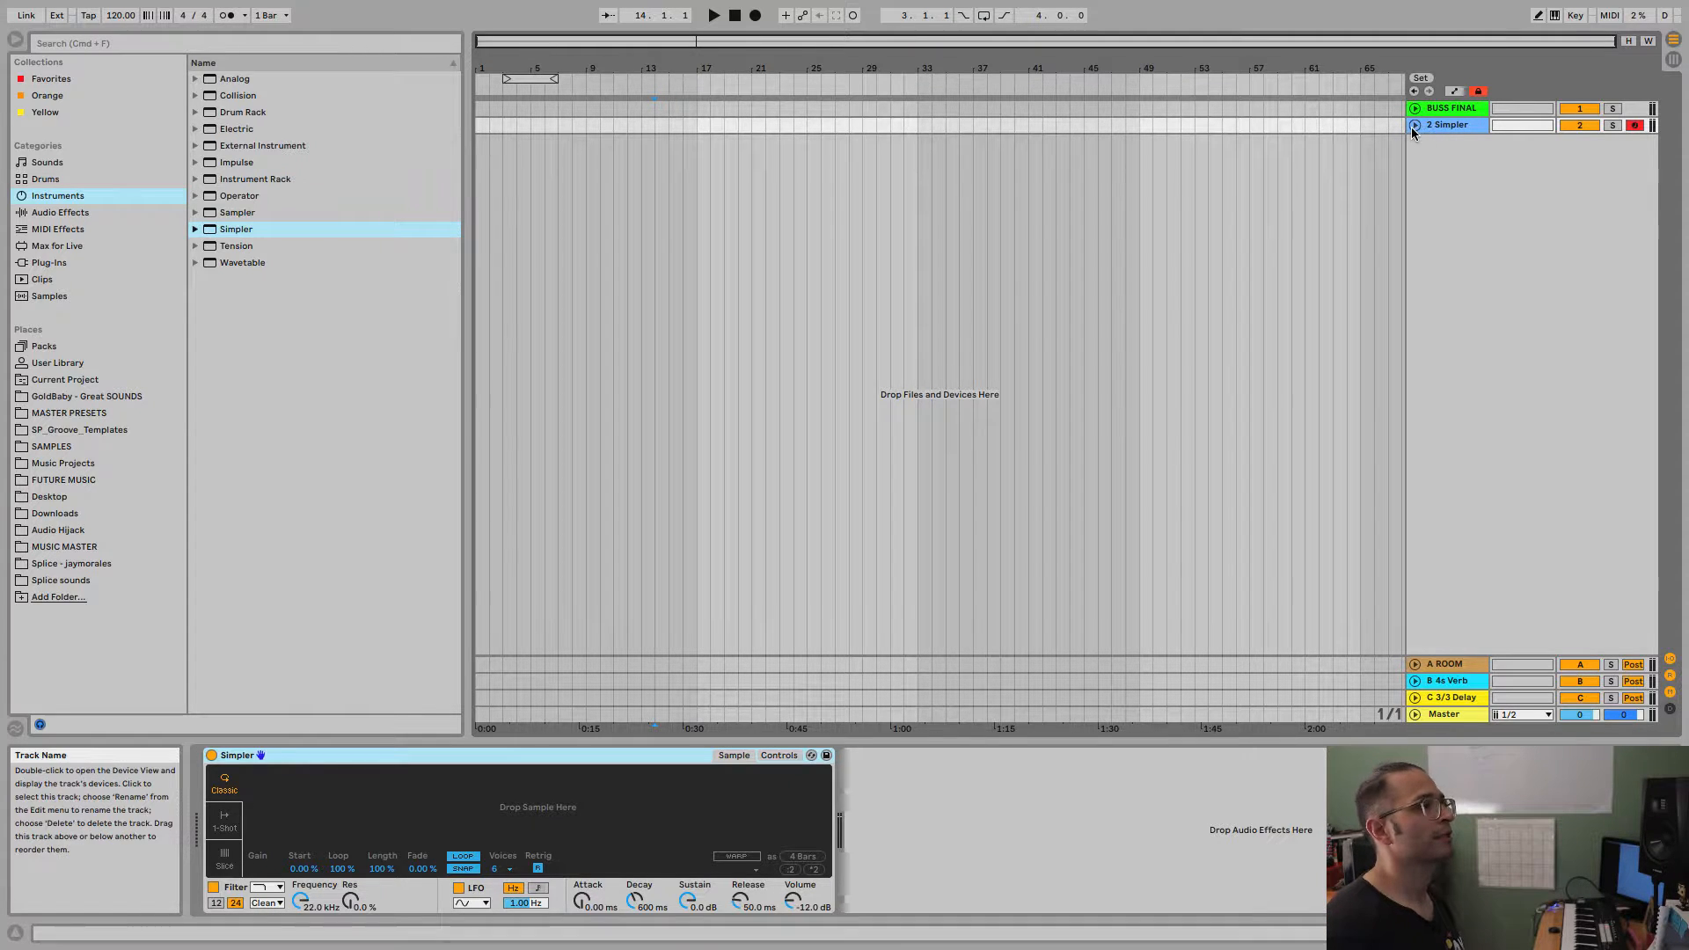
left_click(1414, 125)
left_click(1434, 128)
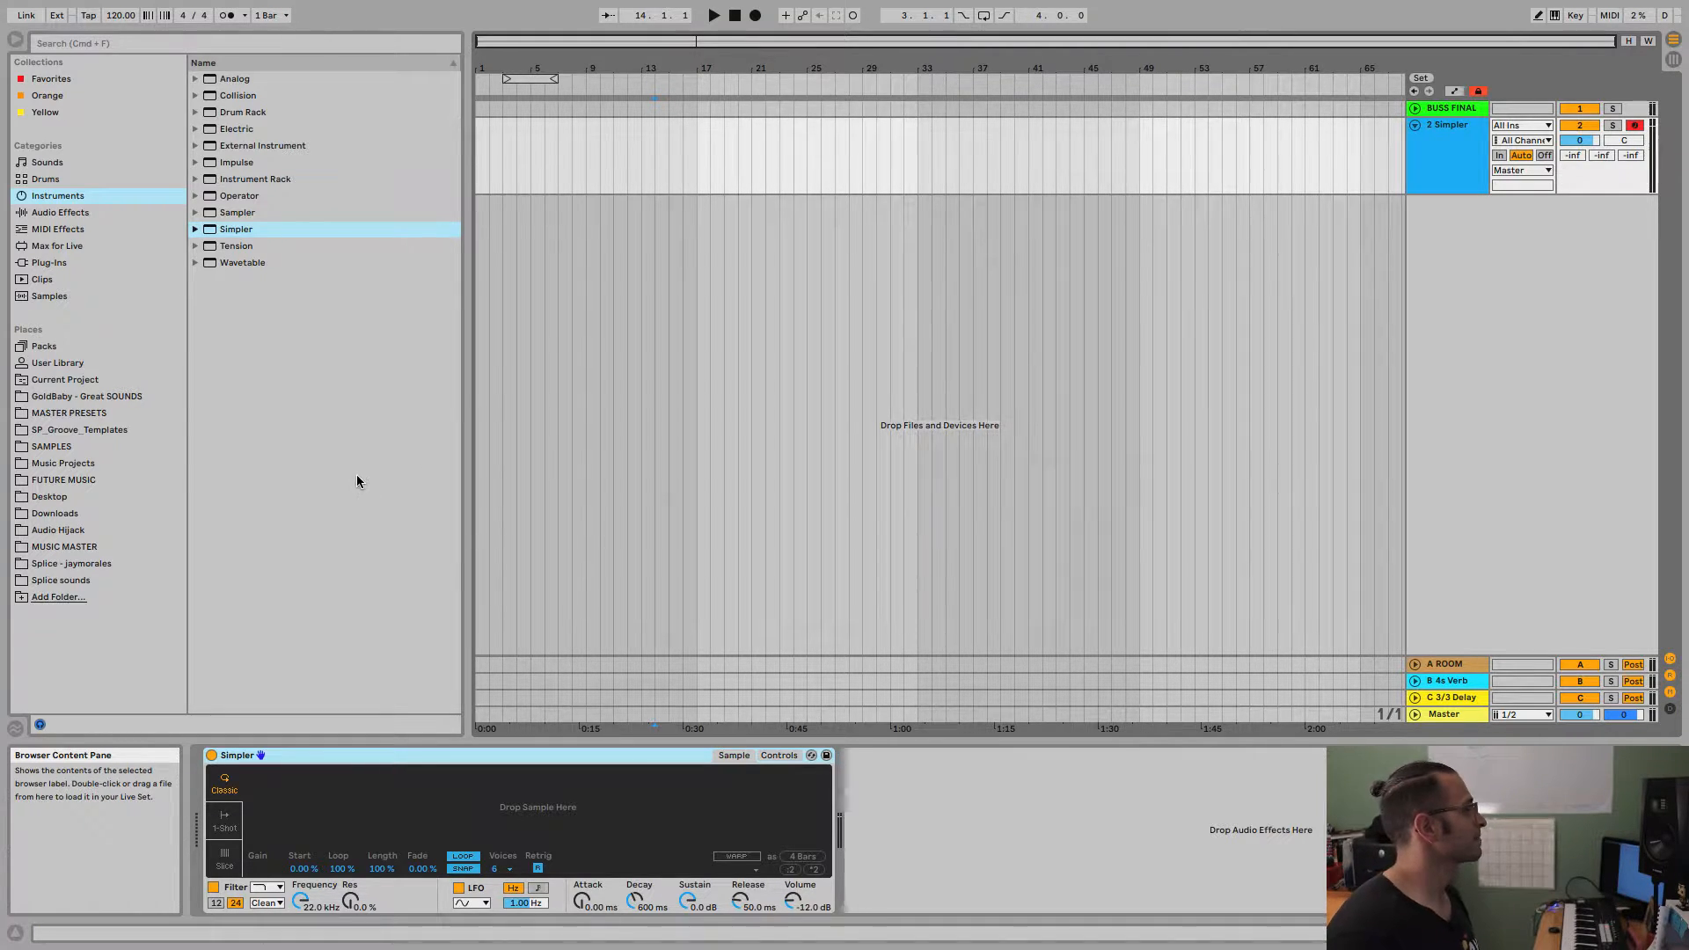
Preview the sample 3OSC.aif and load it into Simpler.
left_click(59, 299)
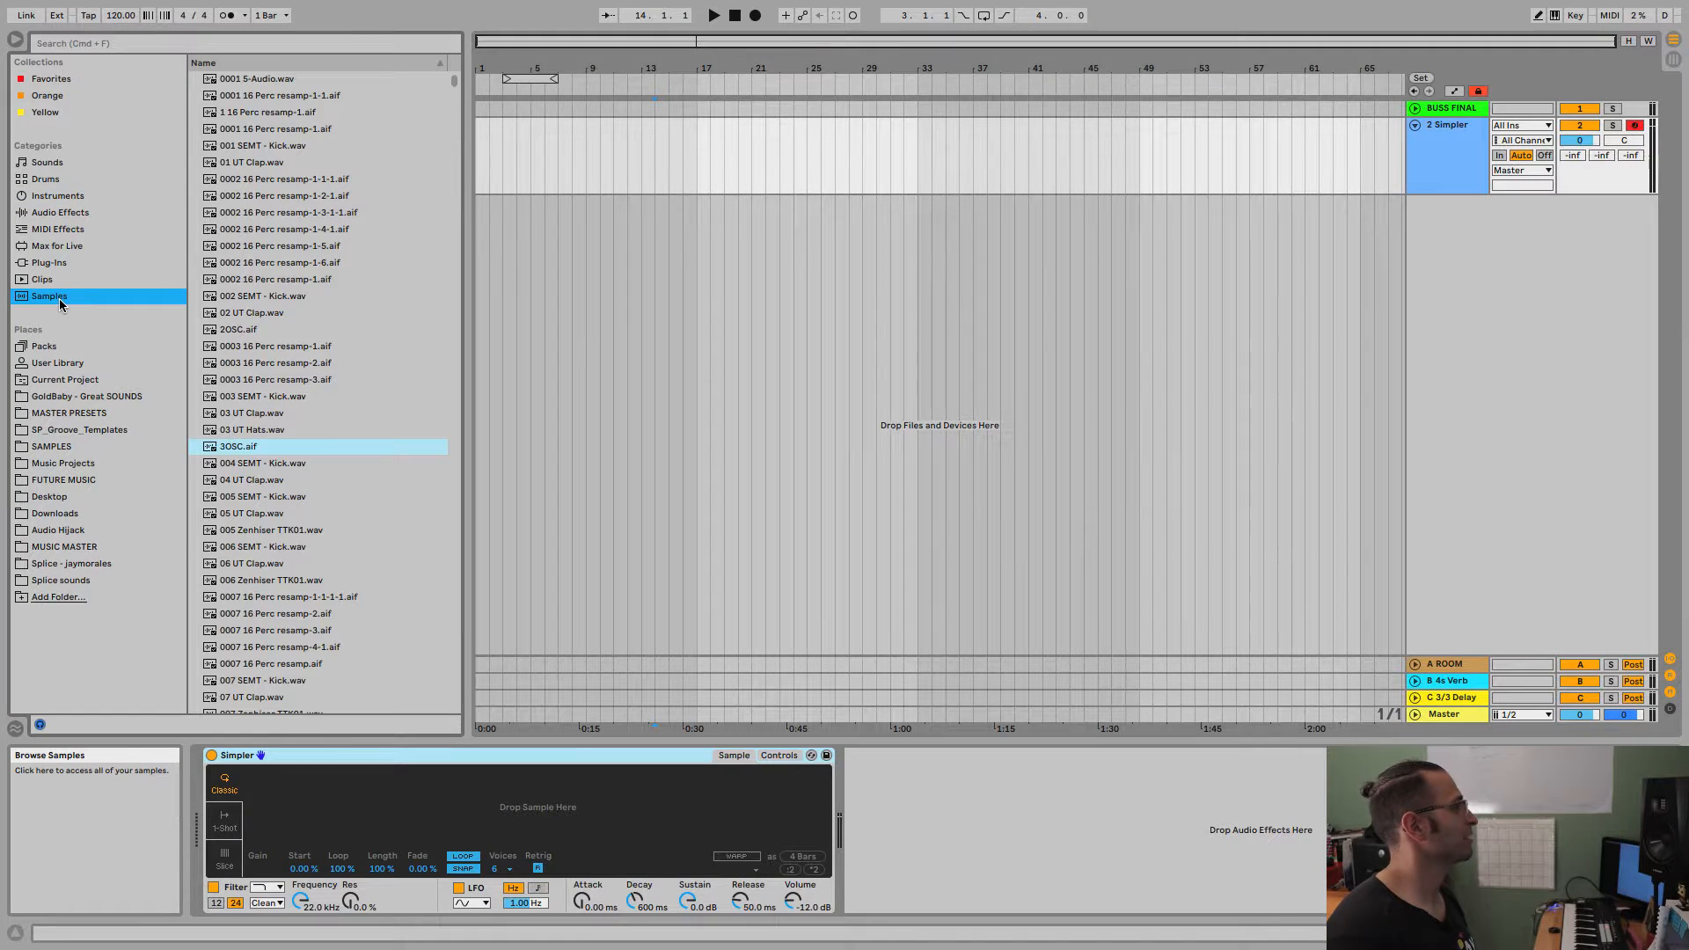
left_click(231, 453)
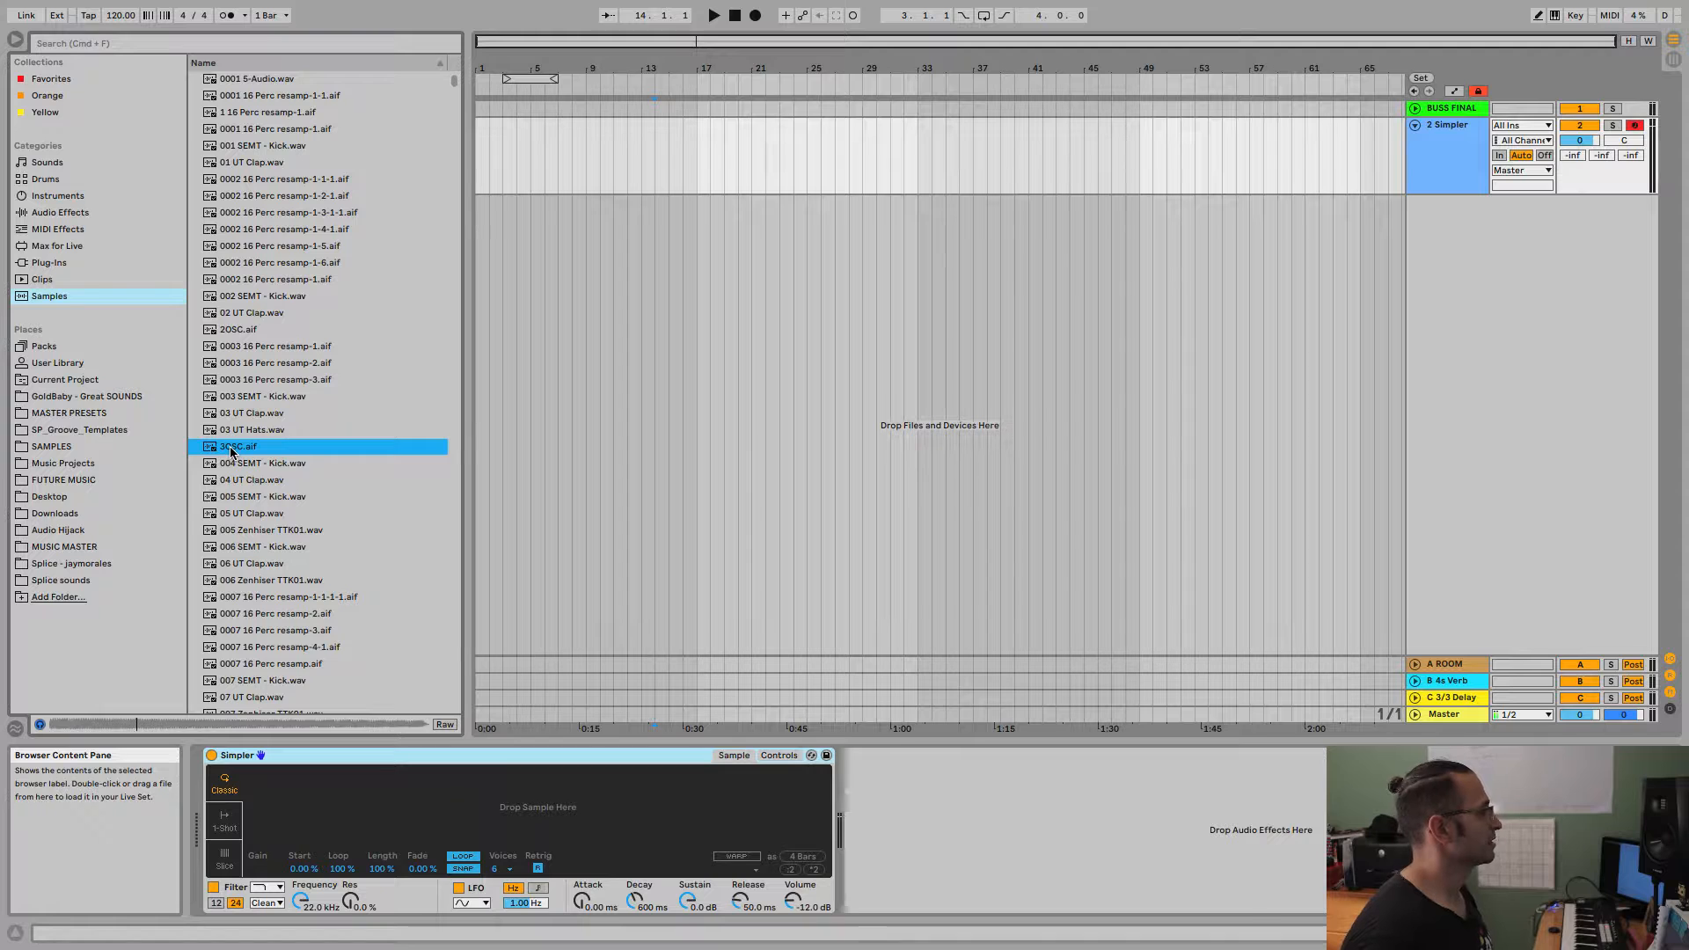
left_click_drag(231, 452, 352, 811)
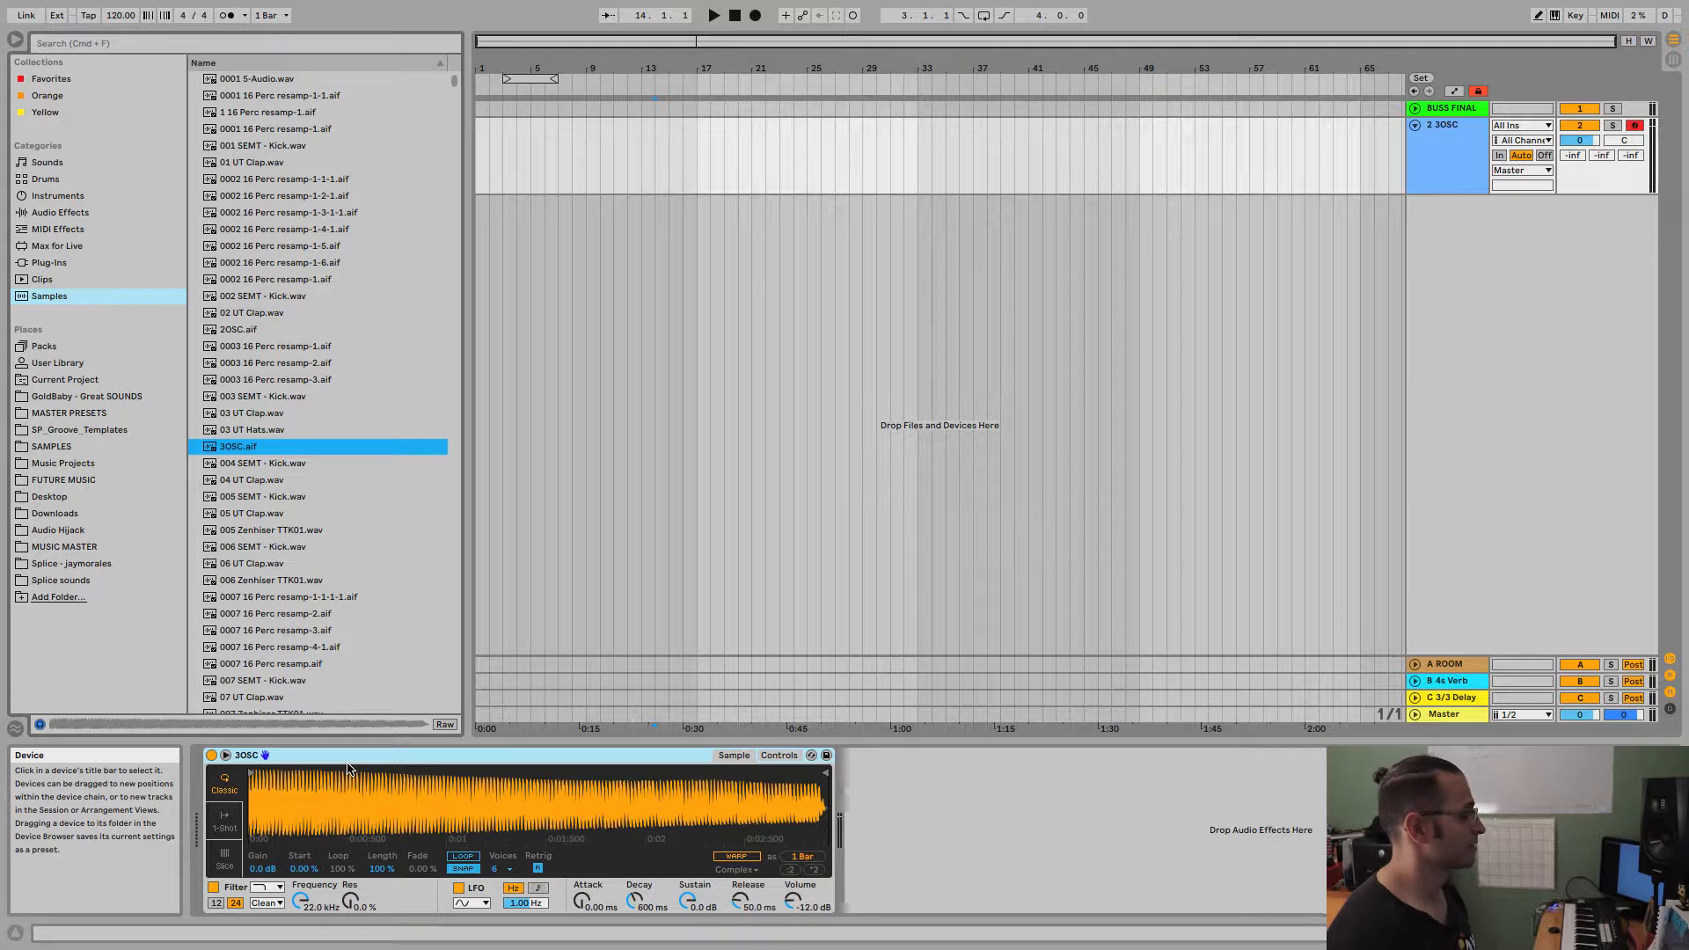
Switch Simpler off and on, then examine its enlarged waveform in expanded view and return to the compact view.
left_click(211, 756)
left_click(212, 757)
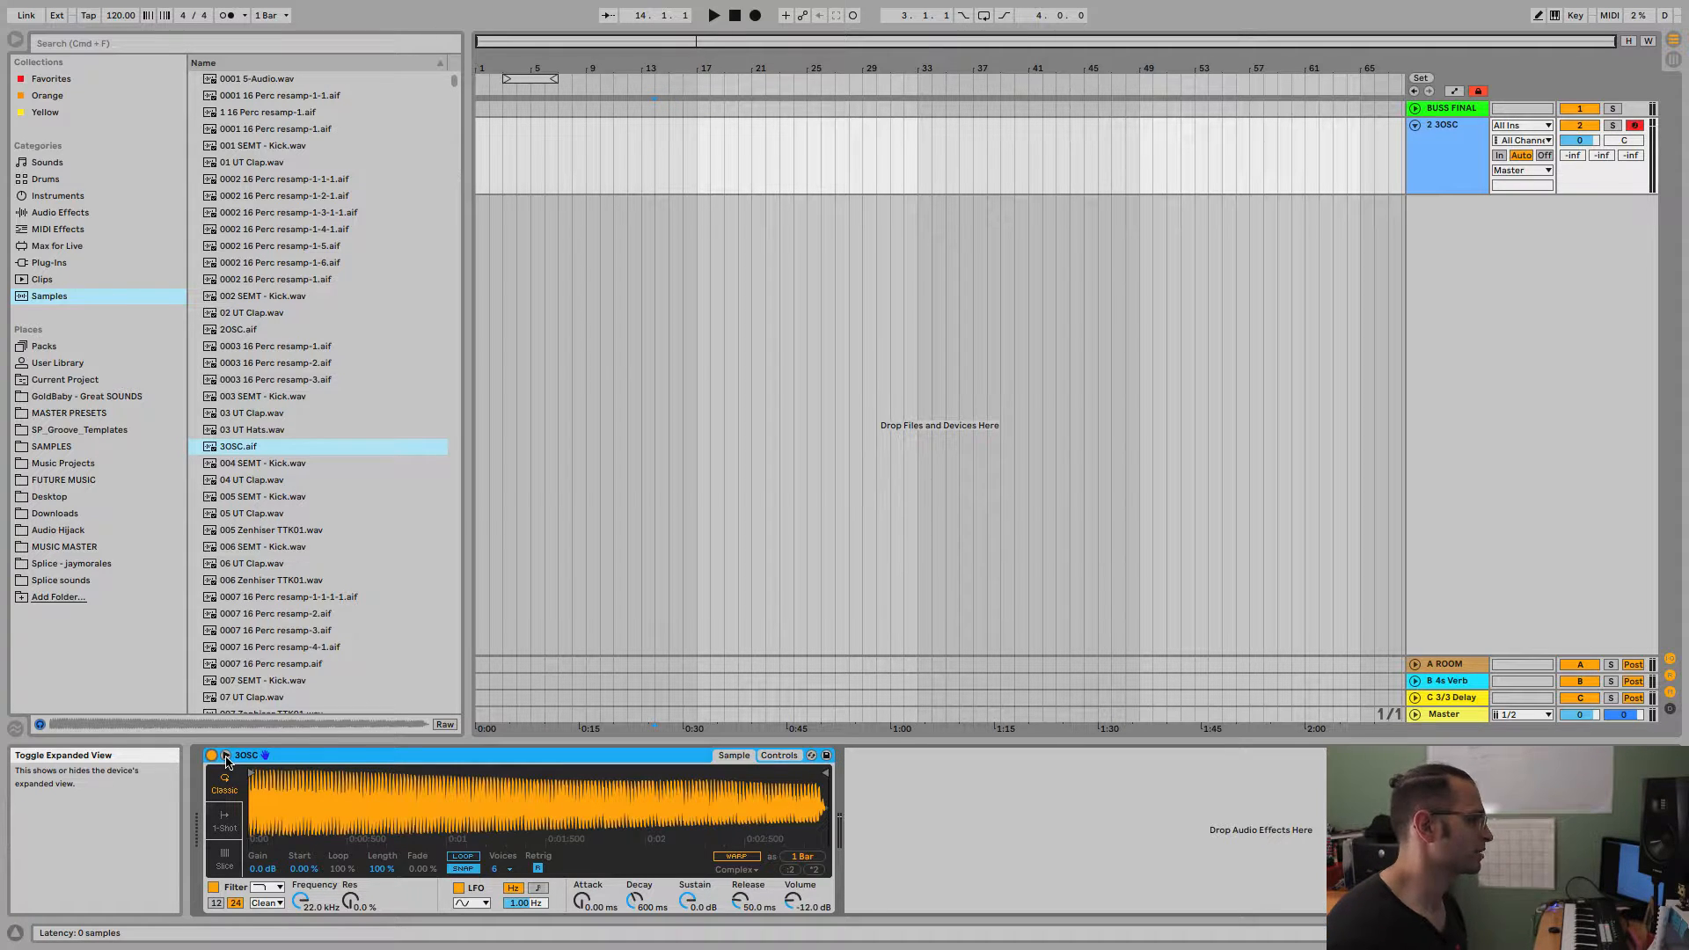
left_click(226, 759)
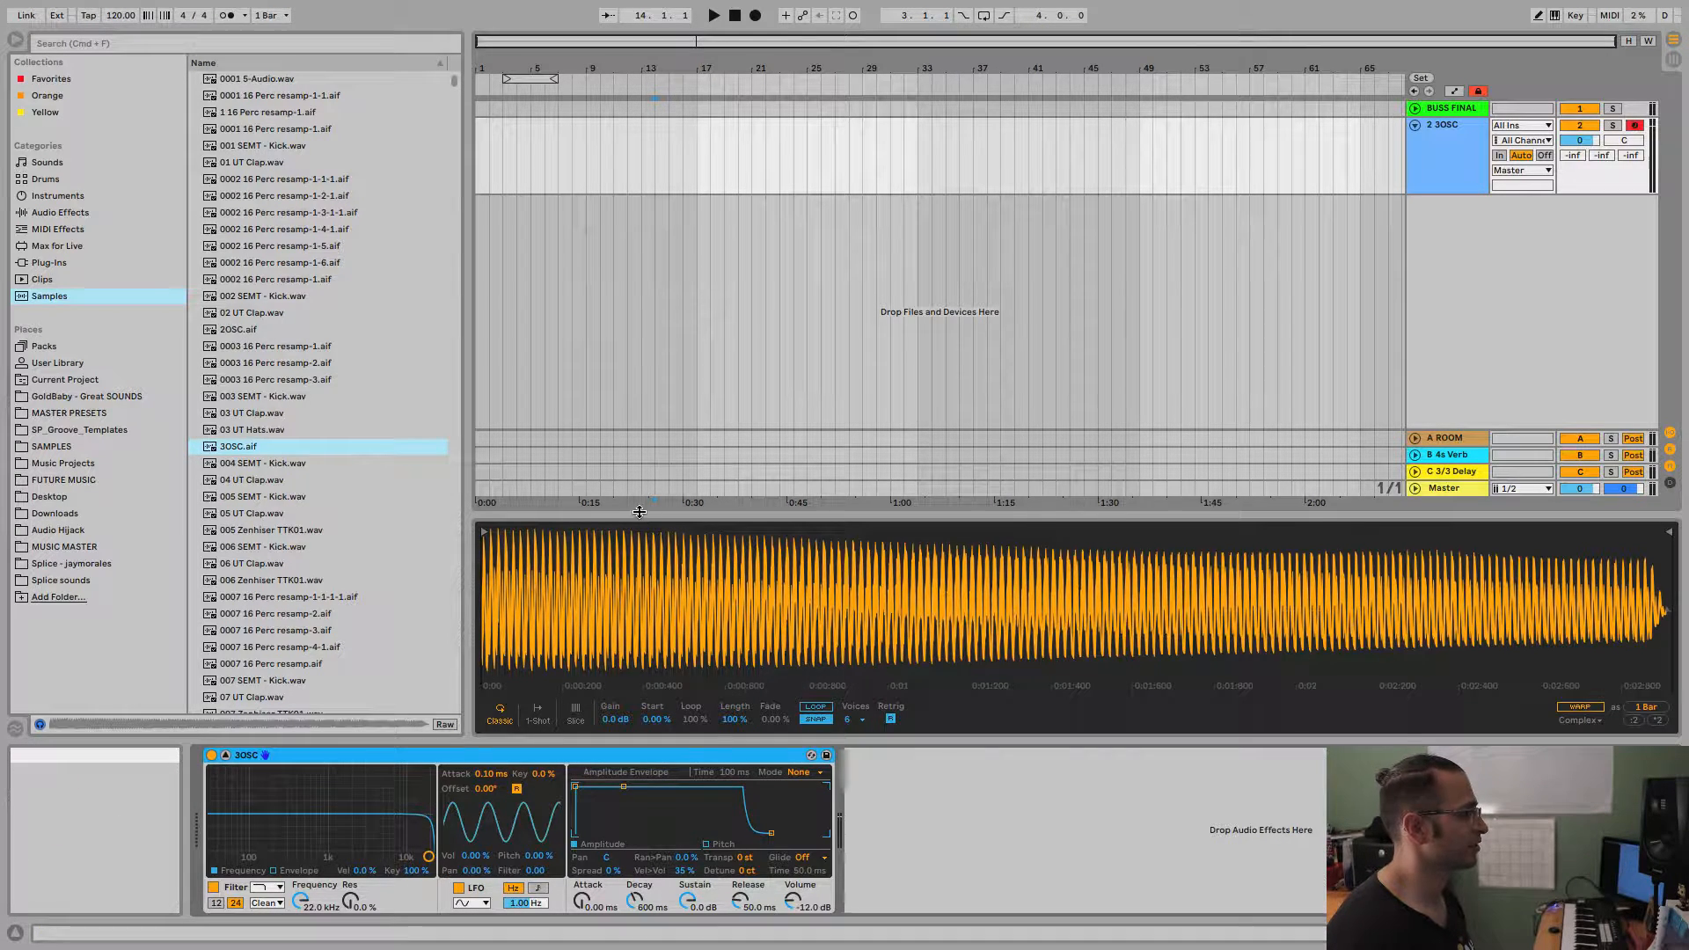
left_click_drag(642, 514, 671, 383)
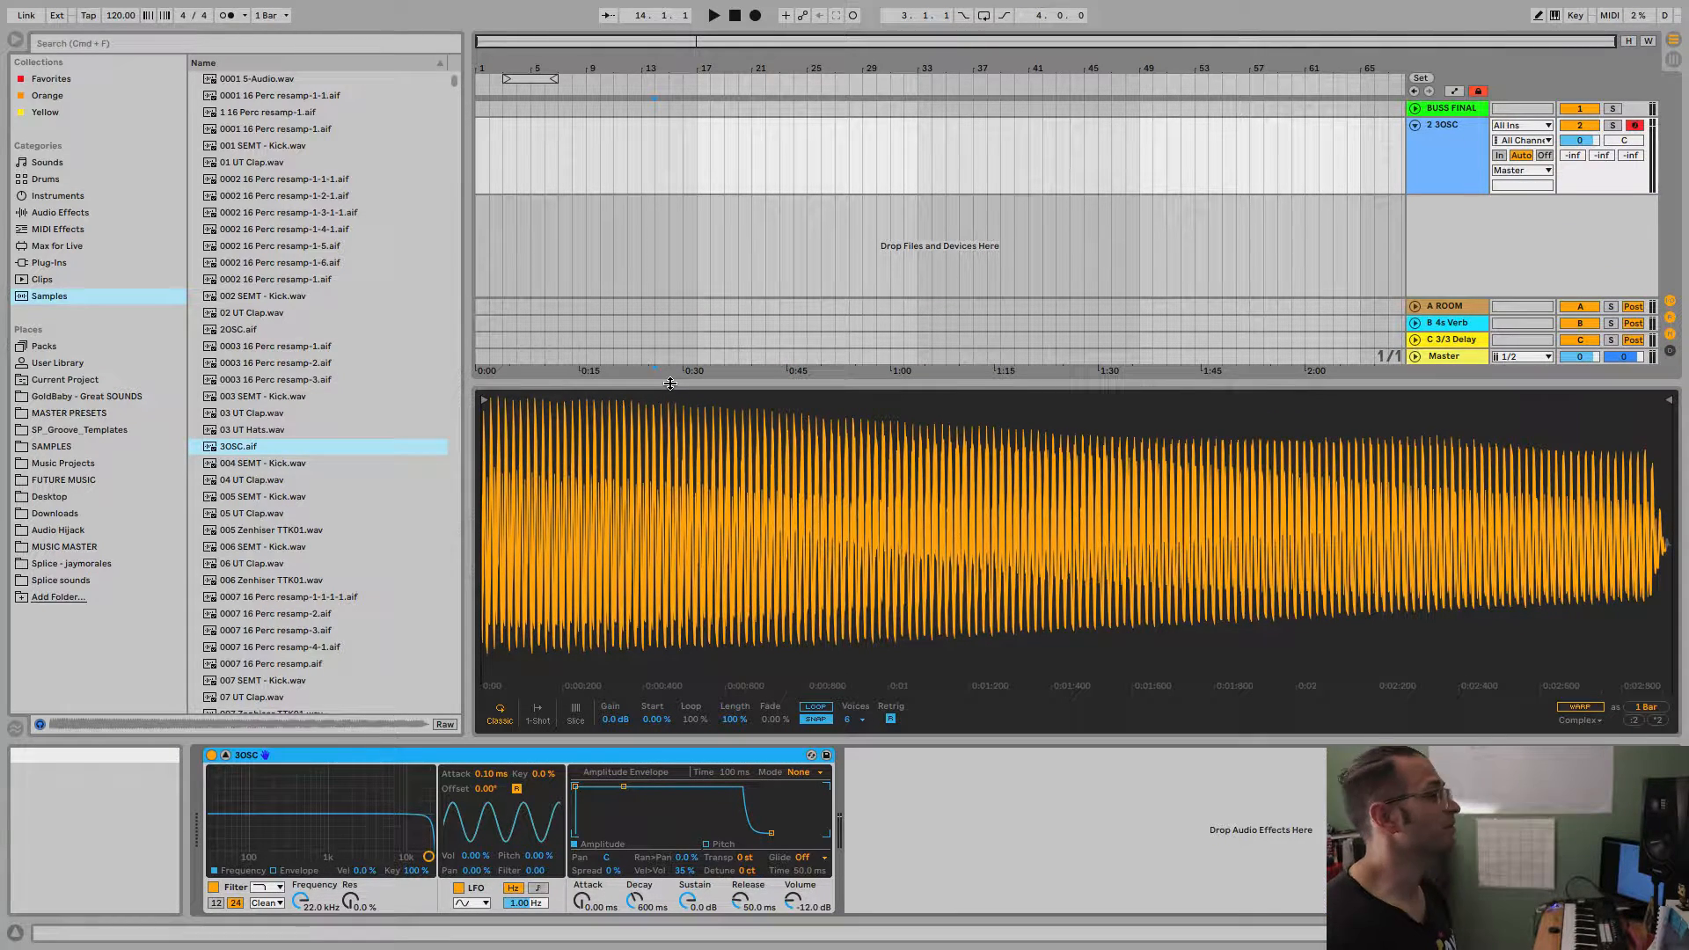
left_click(225, 755)
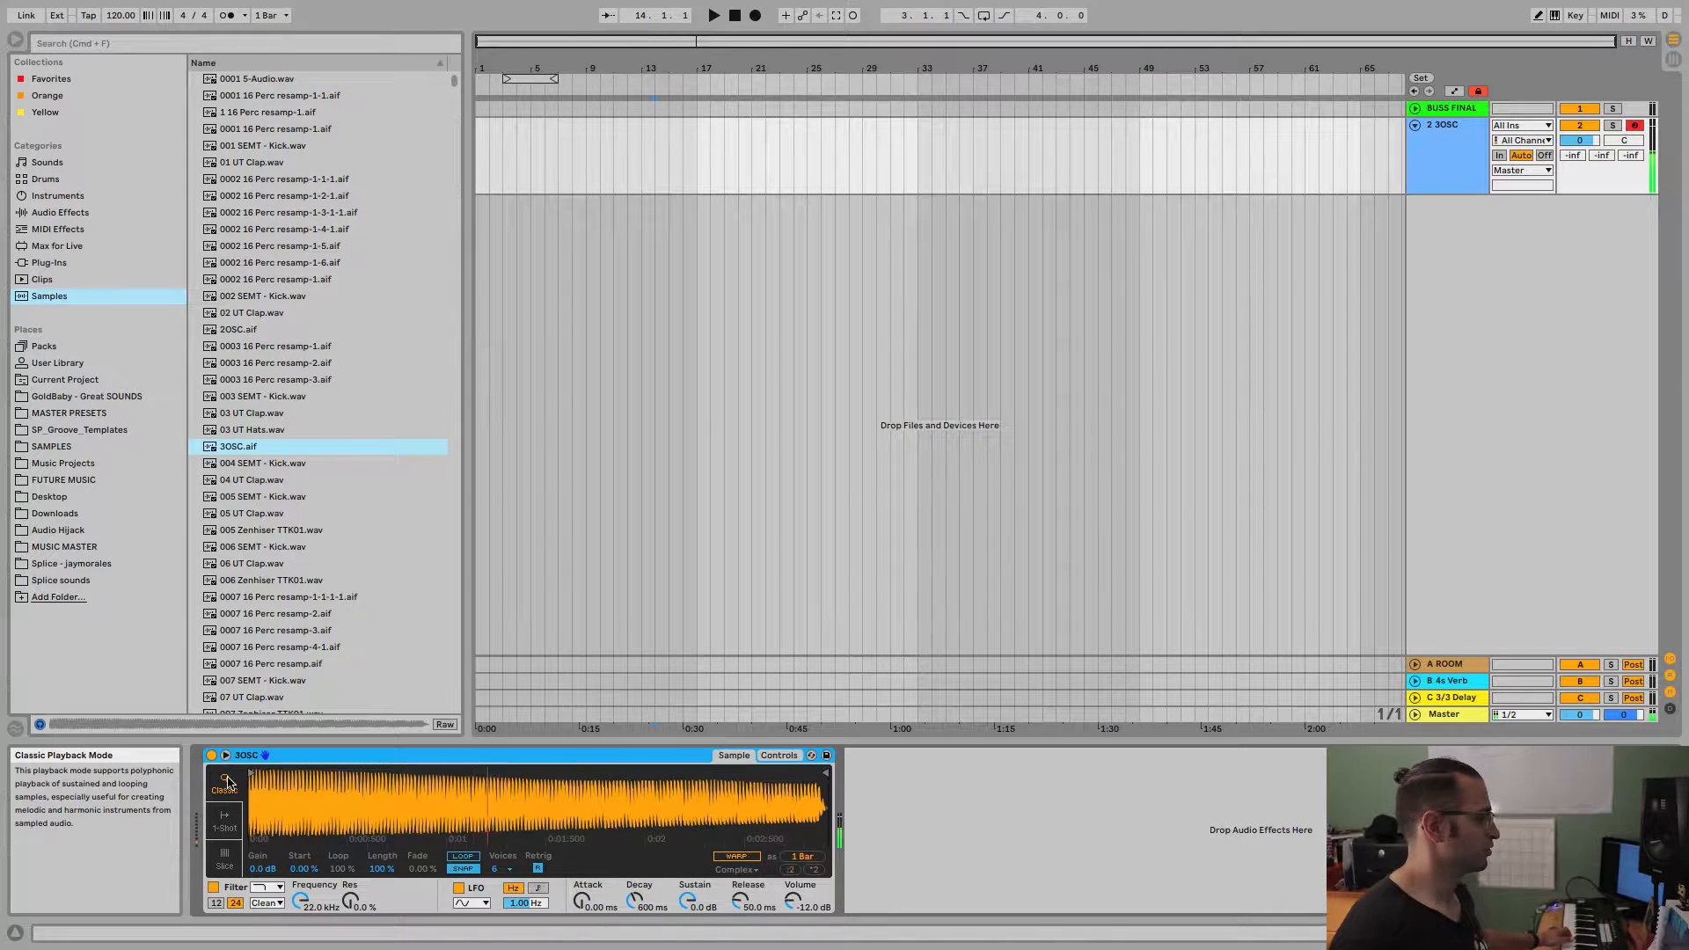
Switch Simpler through 1-Shot to Slice mode, preview percussion samples and load 0003 16 Perc resamp-3.aif.
left_click(225, 821)
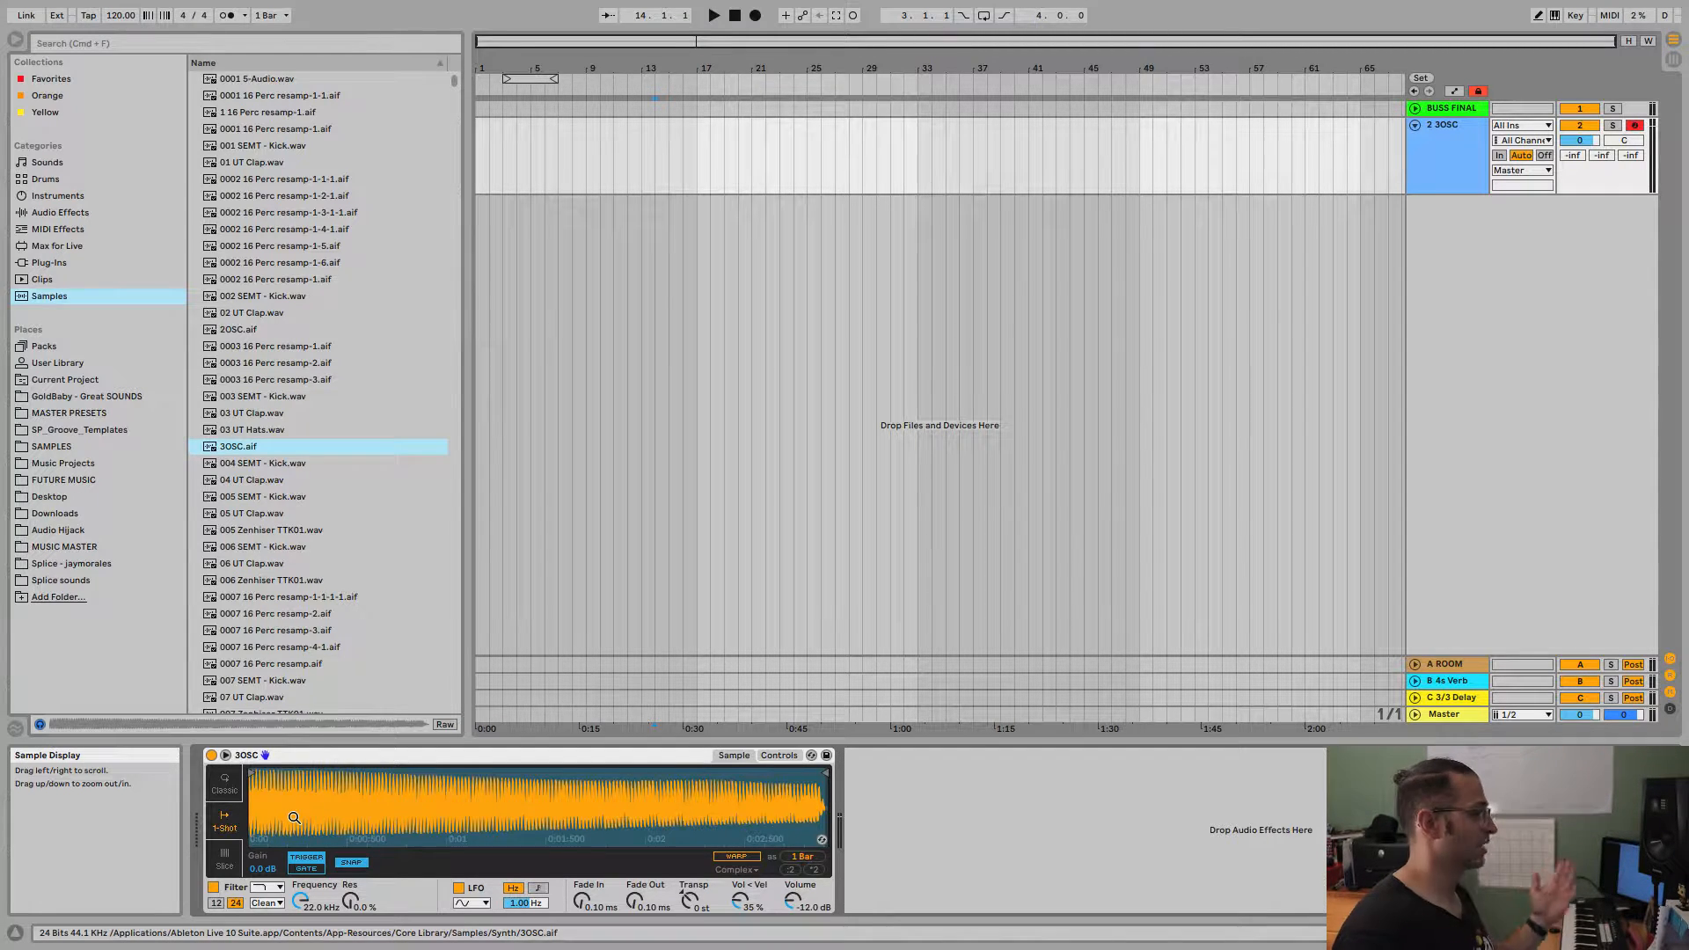
left_click(224, 864)
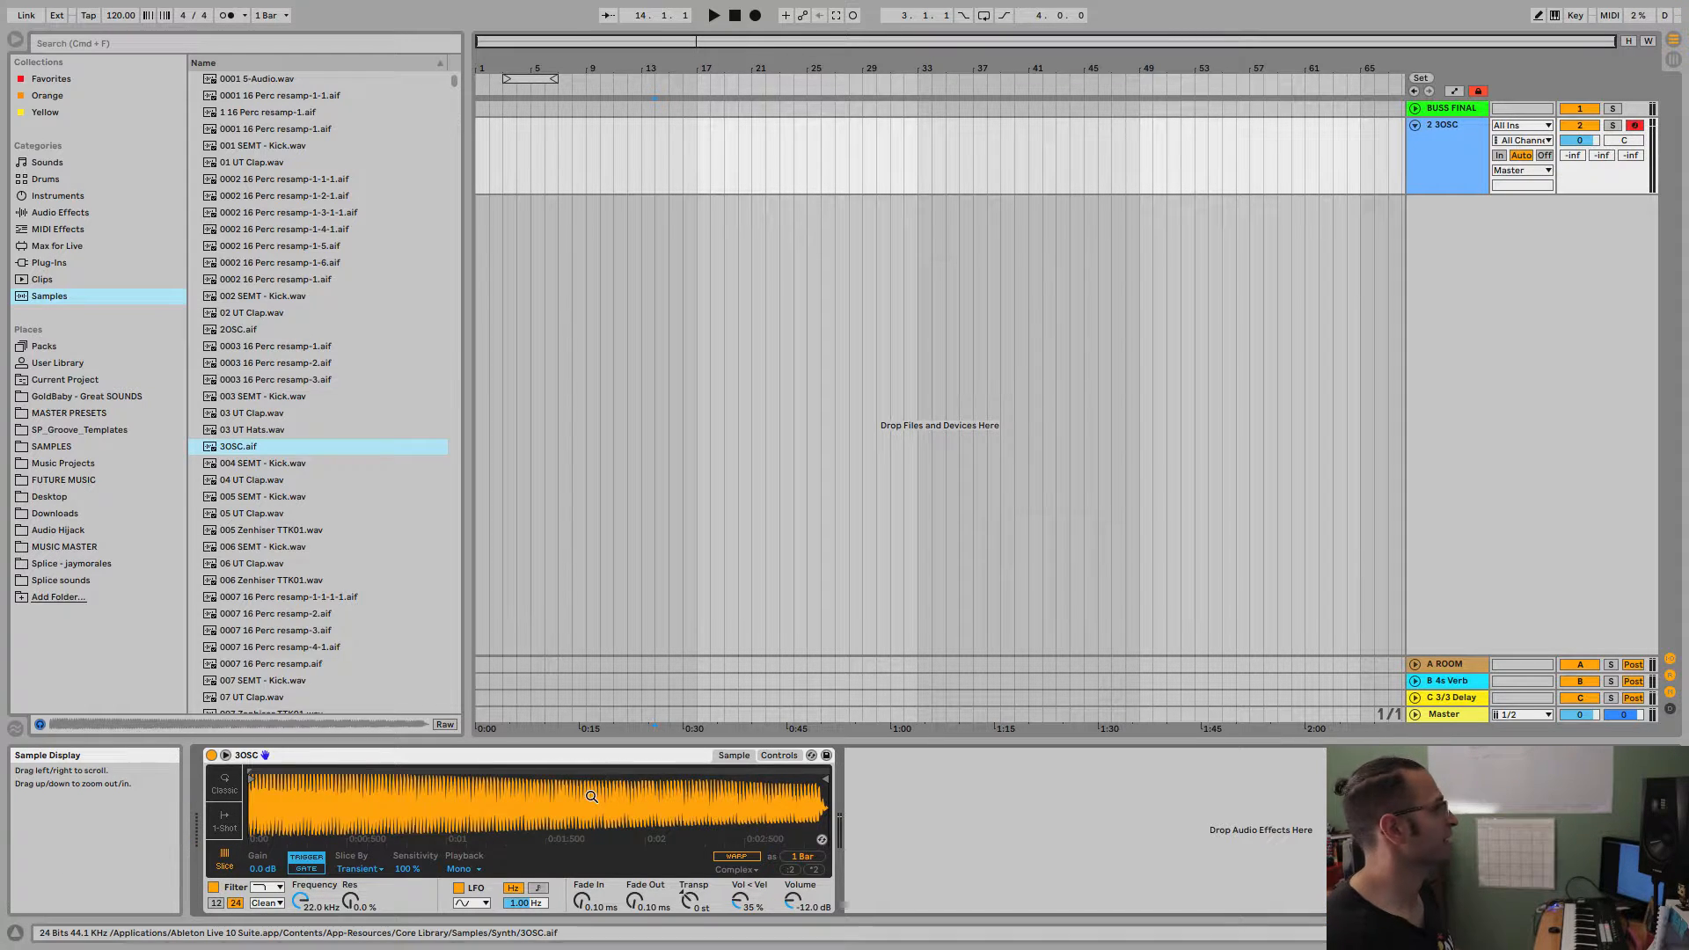
left_click(269, 431)
left_click(275, 365)
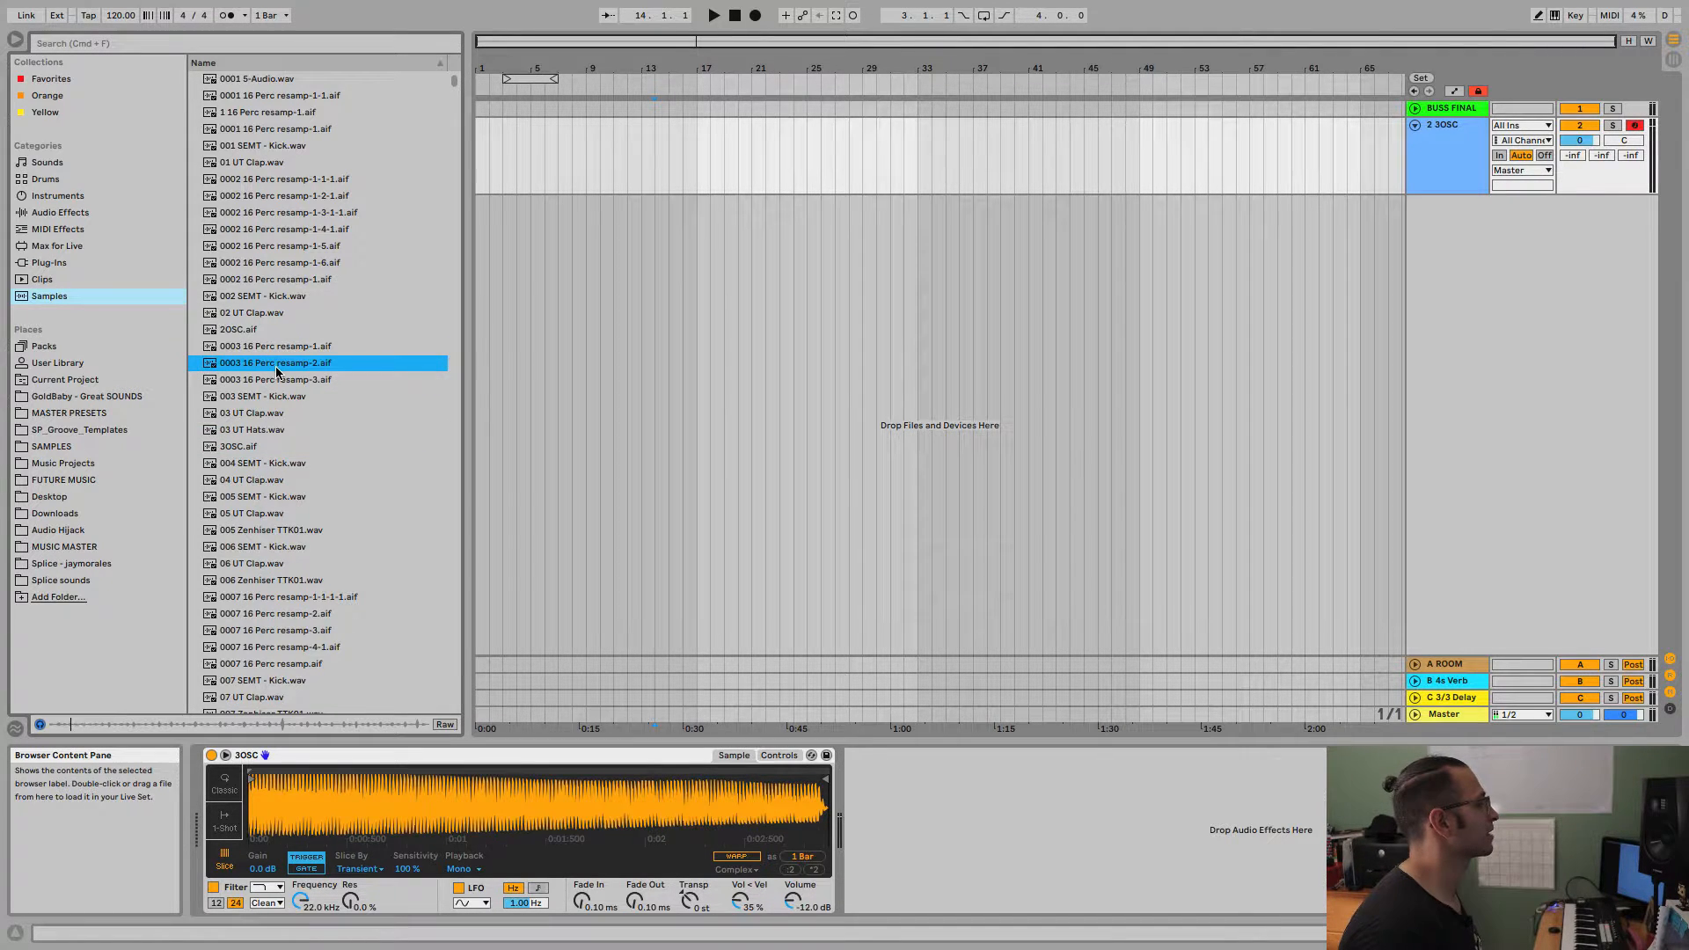
left_click(266, 381)
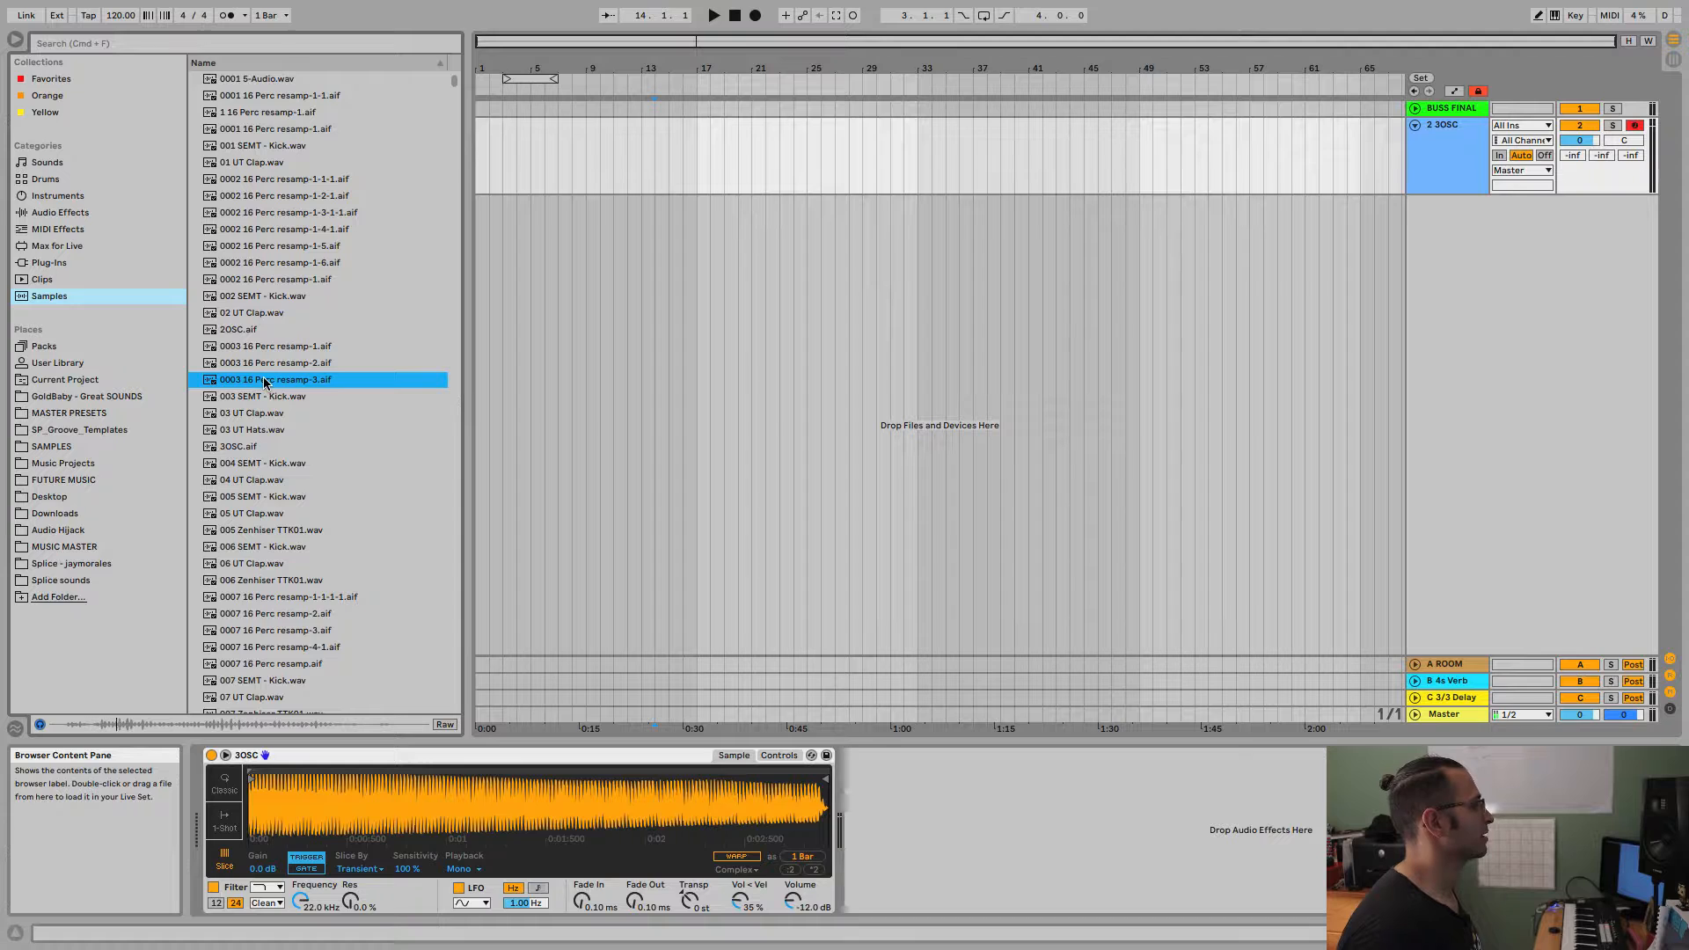
left_click_drag(264, 381, 364, 809)
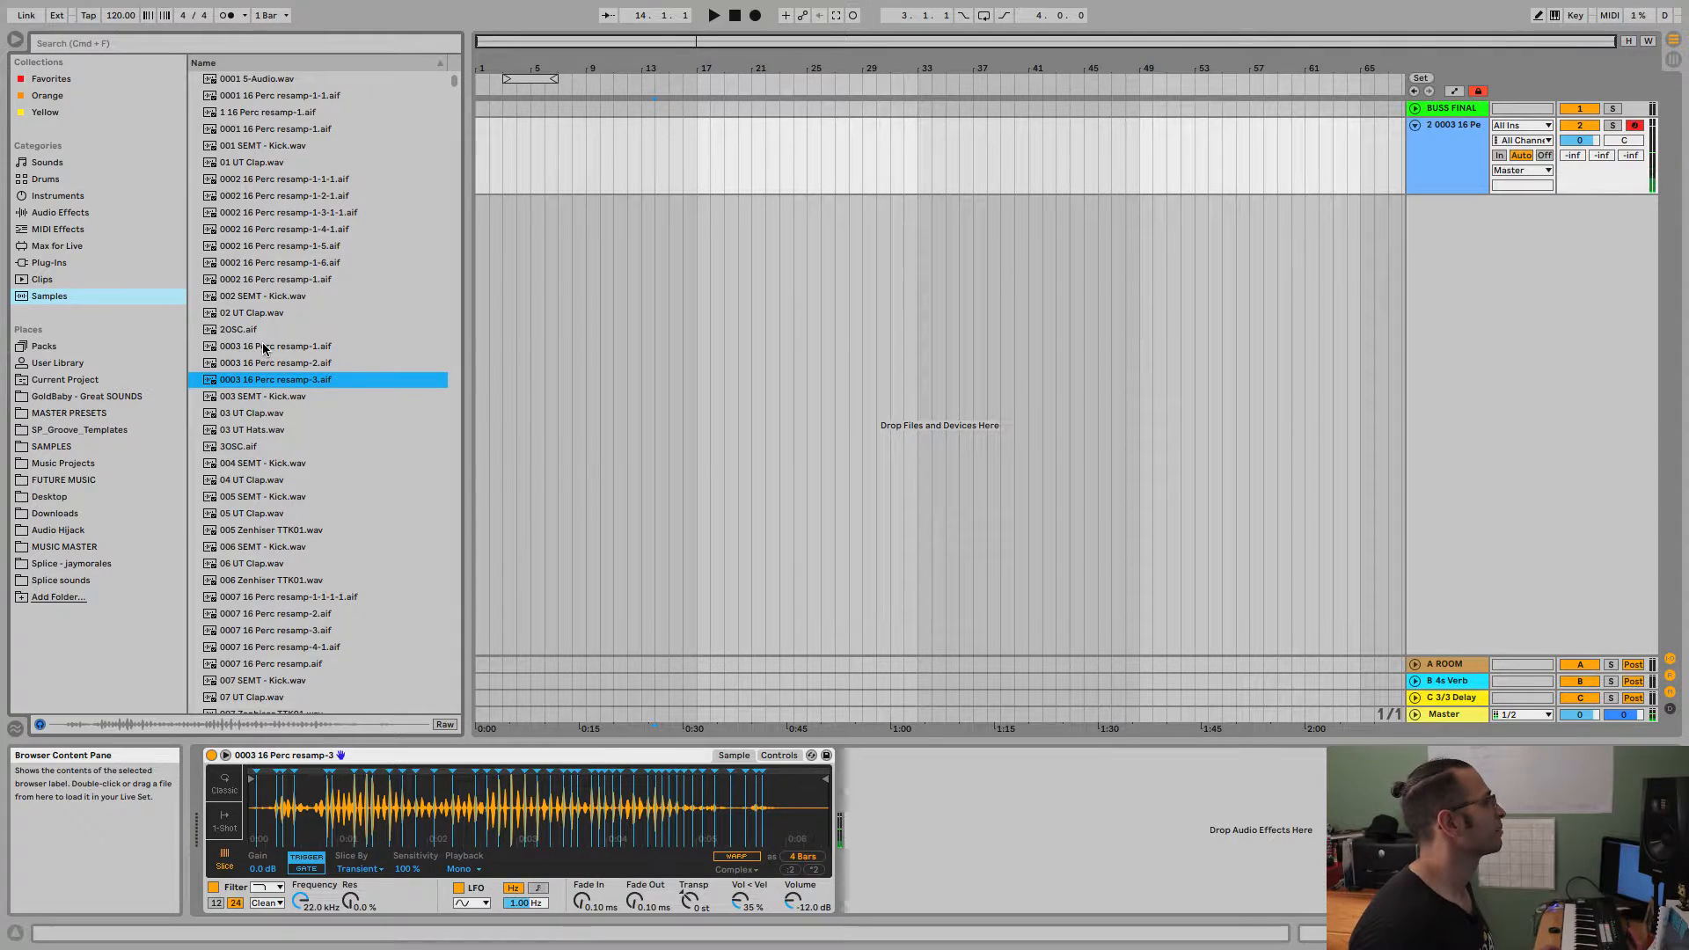
Reload 3OSC.aif into Simpler and go through the playback modes, ending on Classic.
left_click_drag(247, 447, 384, 821)
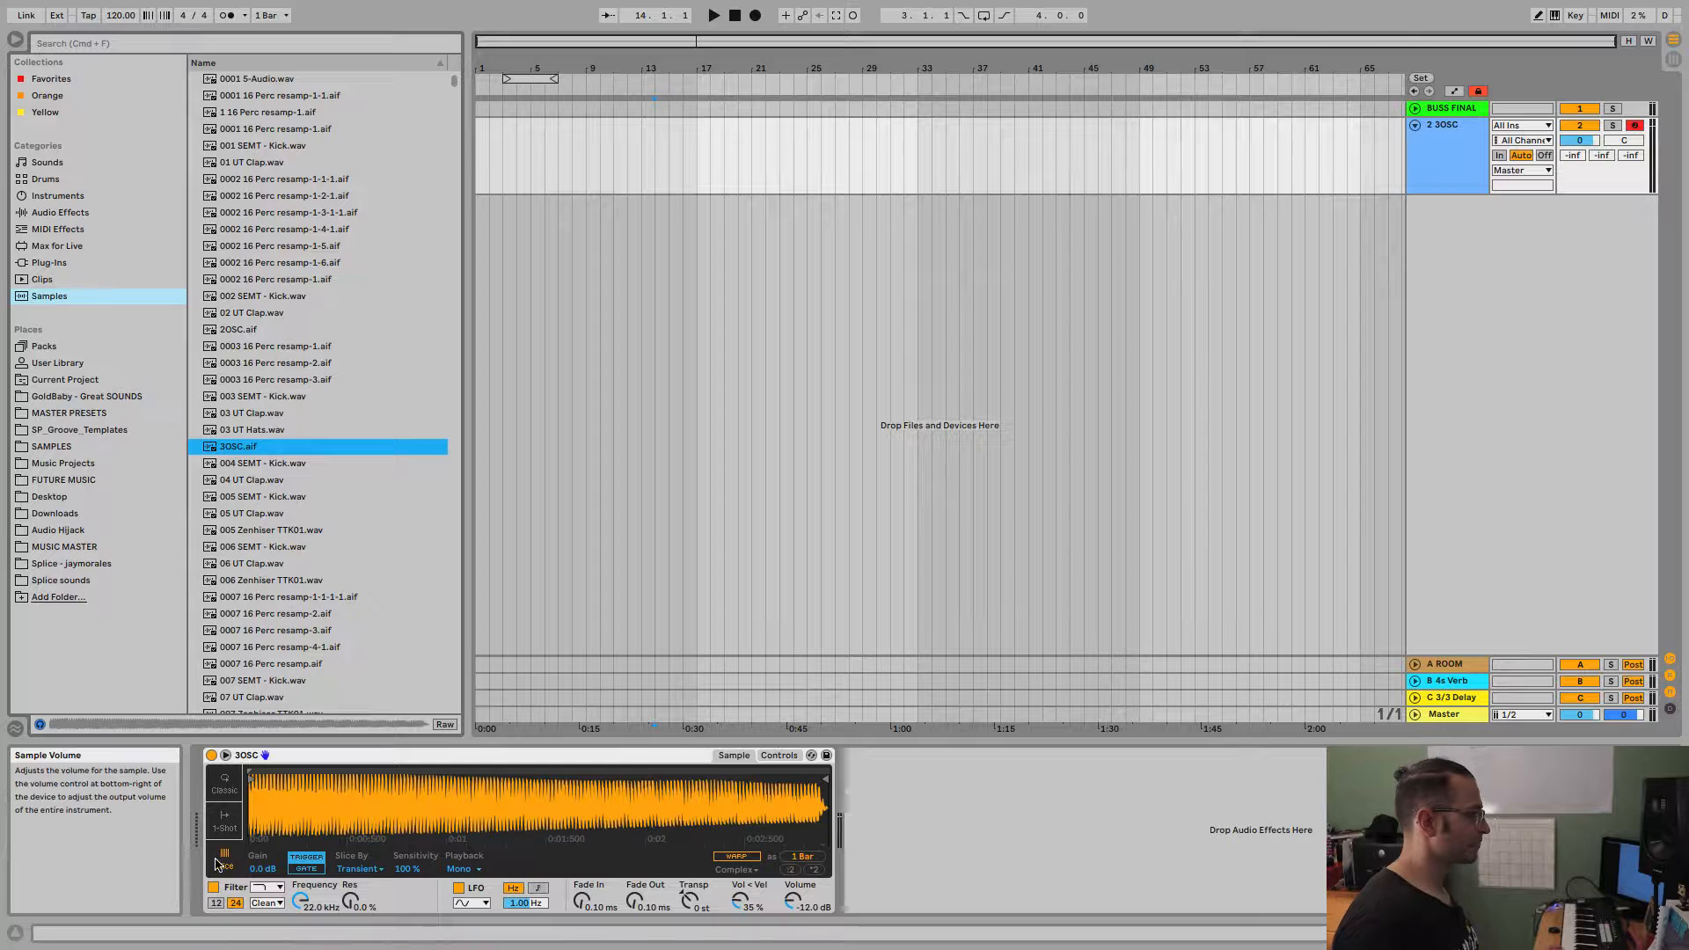
left_click(225, 791)
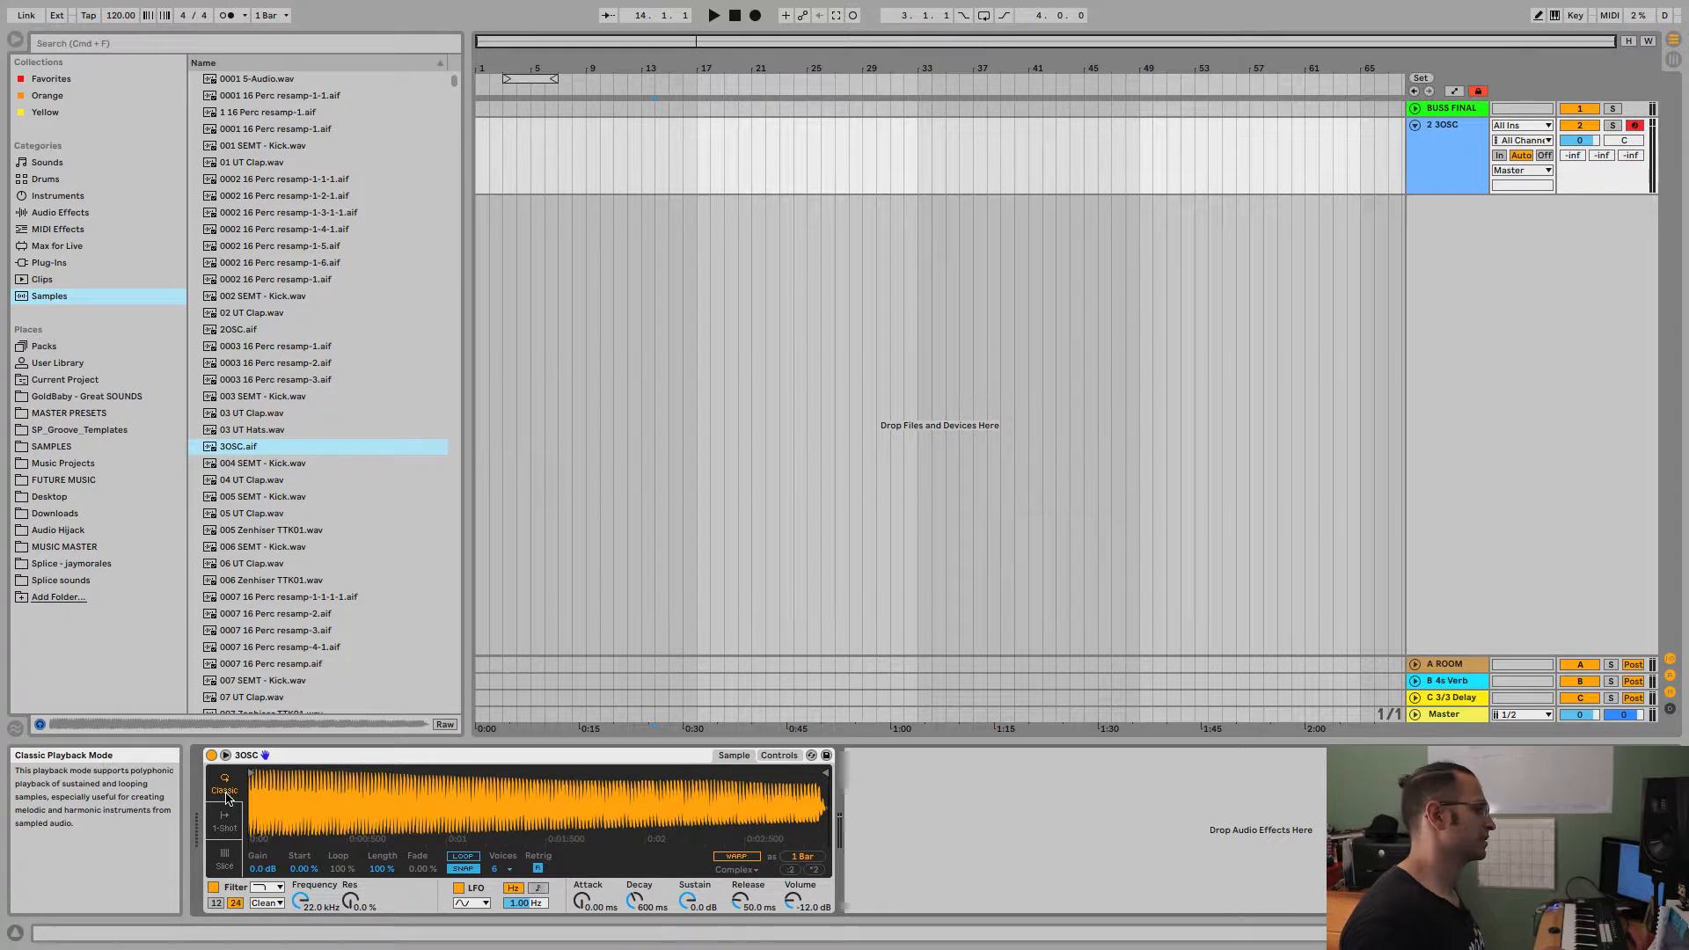
left_click(227, 823)
left_click(226, 867)
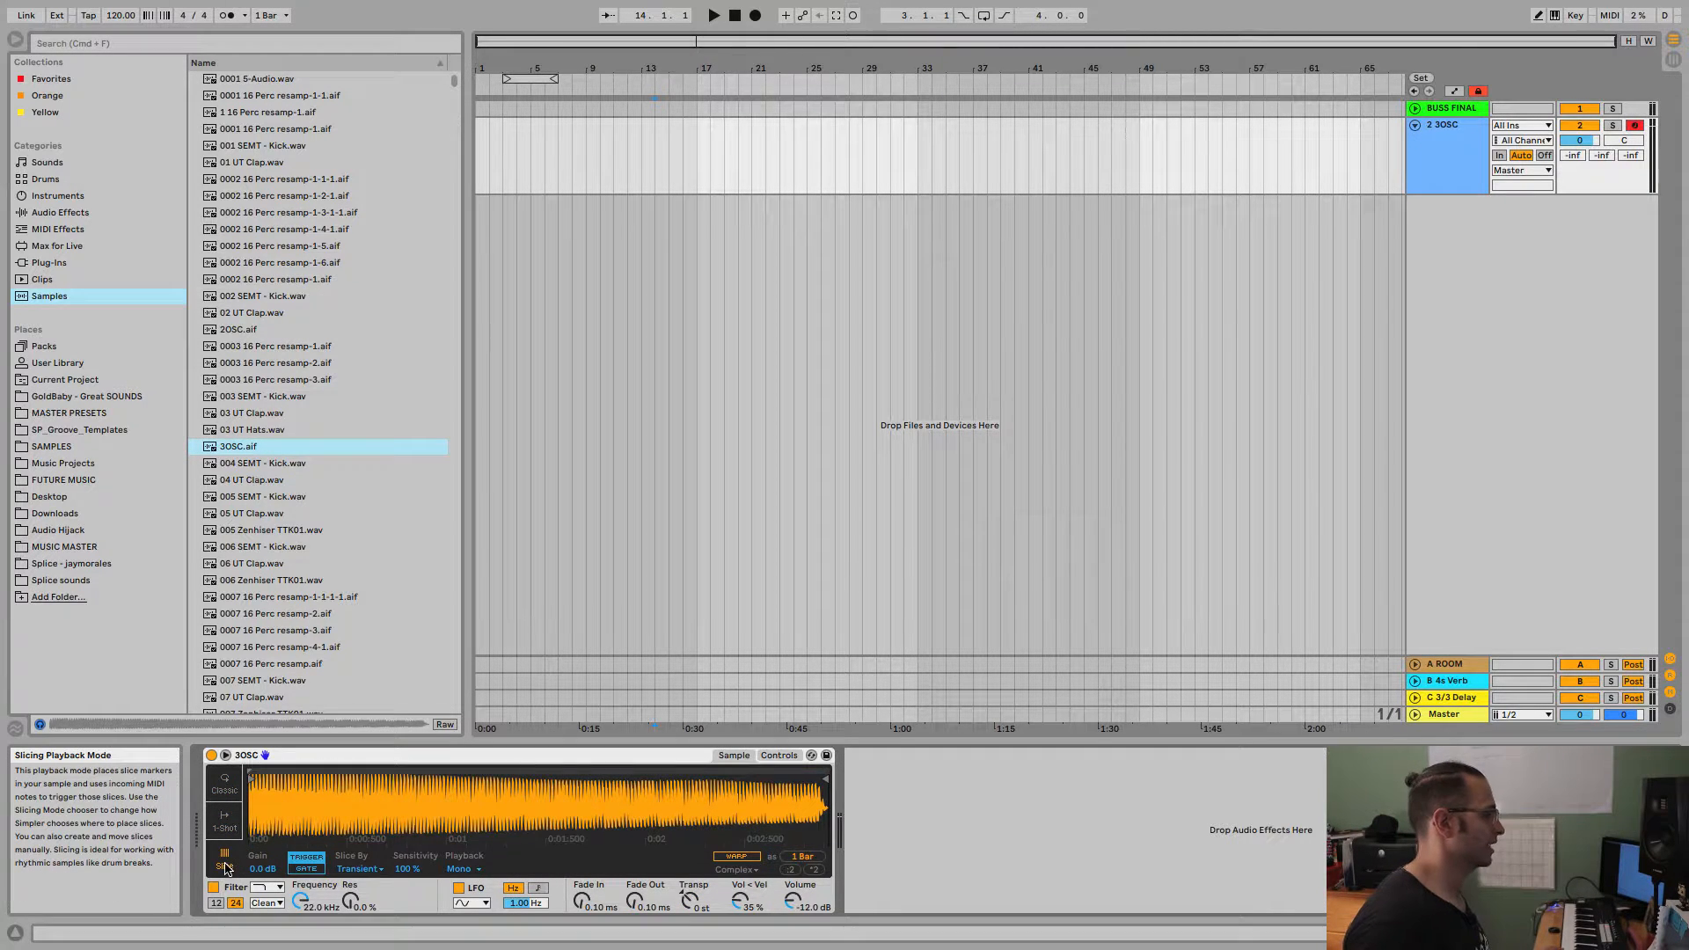
left_click(226, 791)
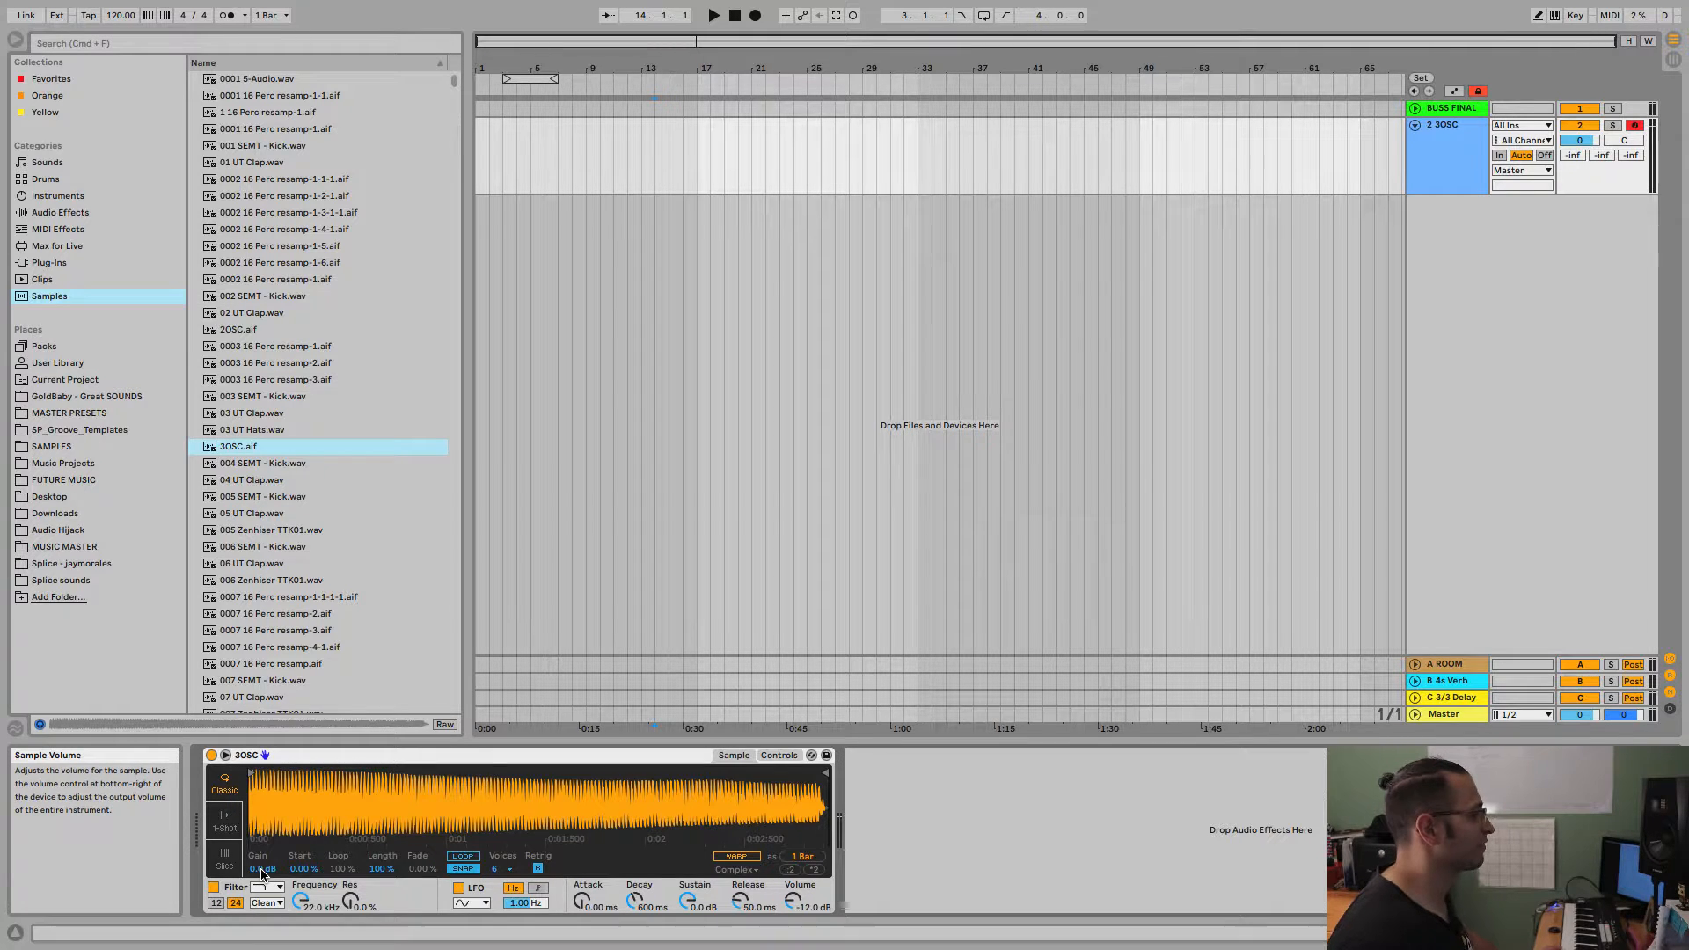
Lower the sample gain in Simpler to -0.8 dB.
mouse_move(262, 870)
left_mouse_down()
mouse_move(261, 896)
mouse_move(262, 871)
left_mouse_up()
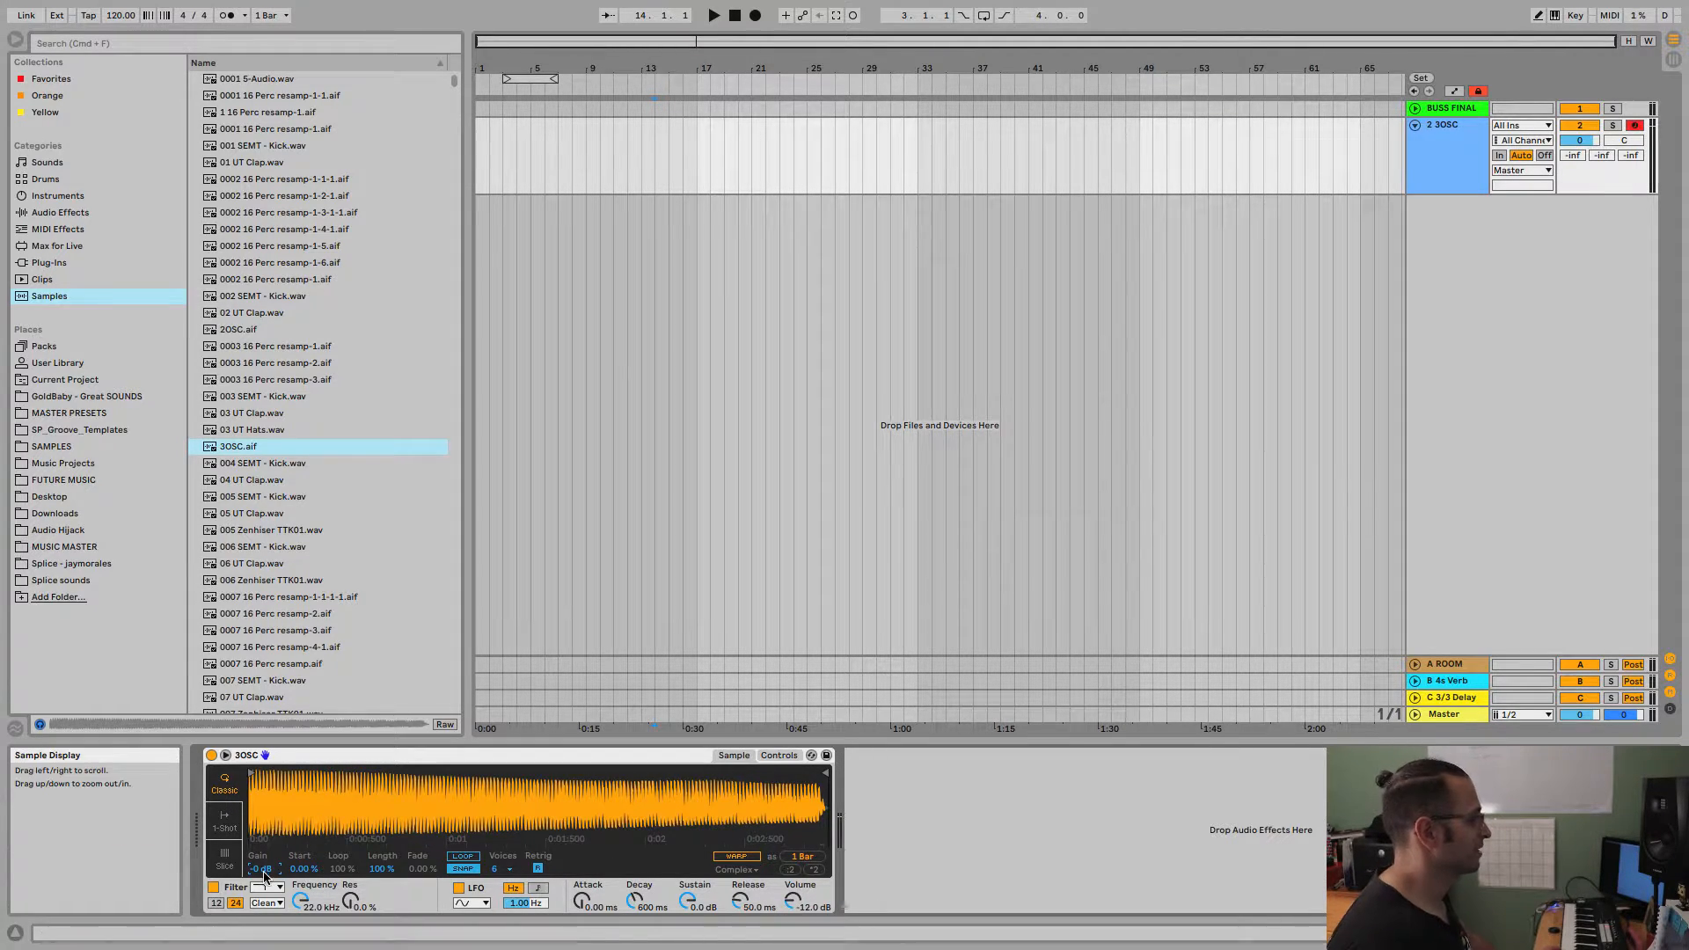
left_click_drag(262, 871, 302, 858)
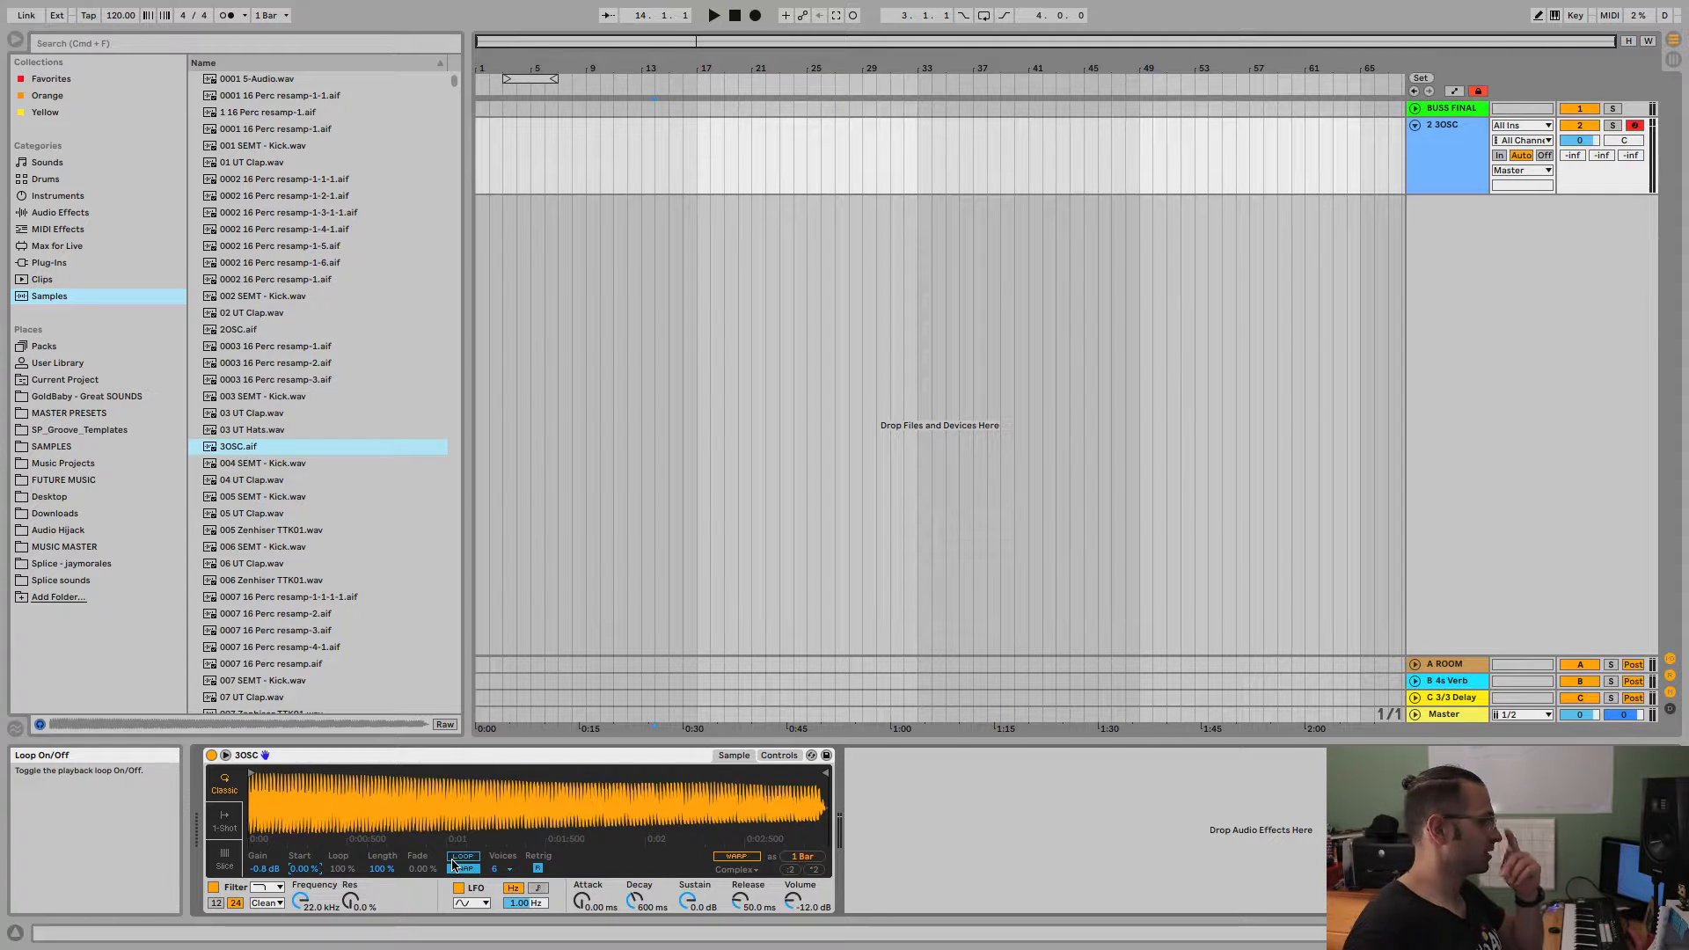
mouse_move(376, 867)
left_mouse_down()
mouse_move(375, 949)
mouse_move(375, 889)
left_mouse_up()
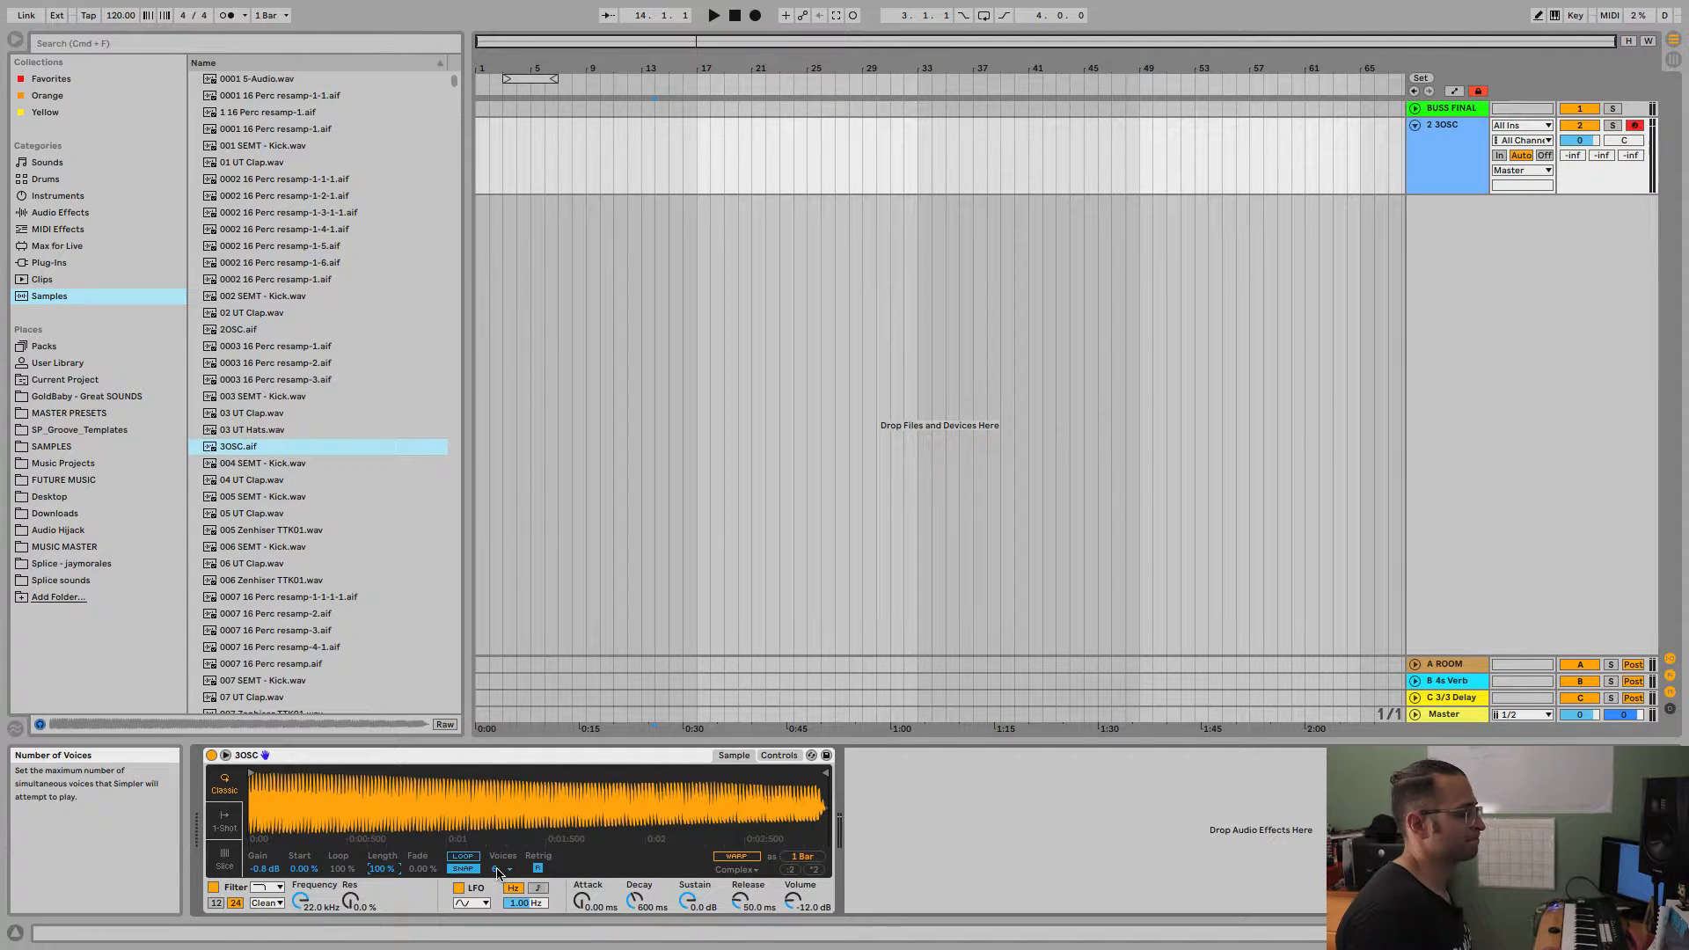
Review the available voice counts without changing them, and set the warp mode to Complex Pro.
left_click(498, 870)
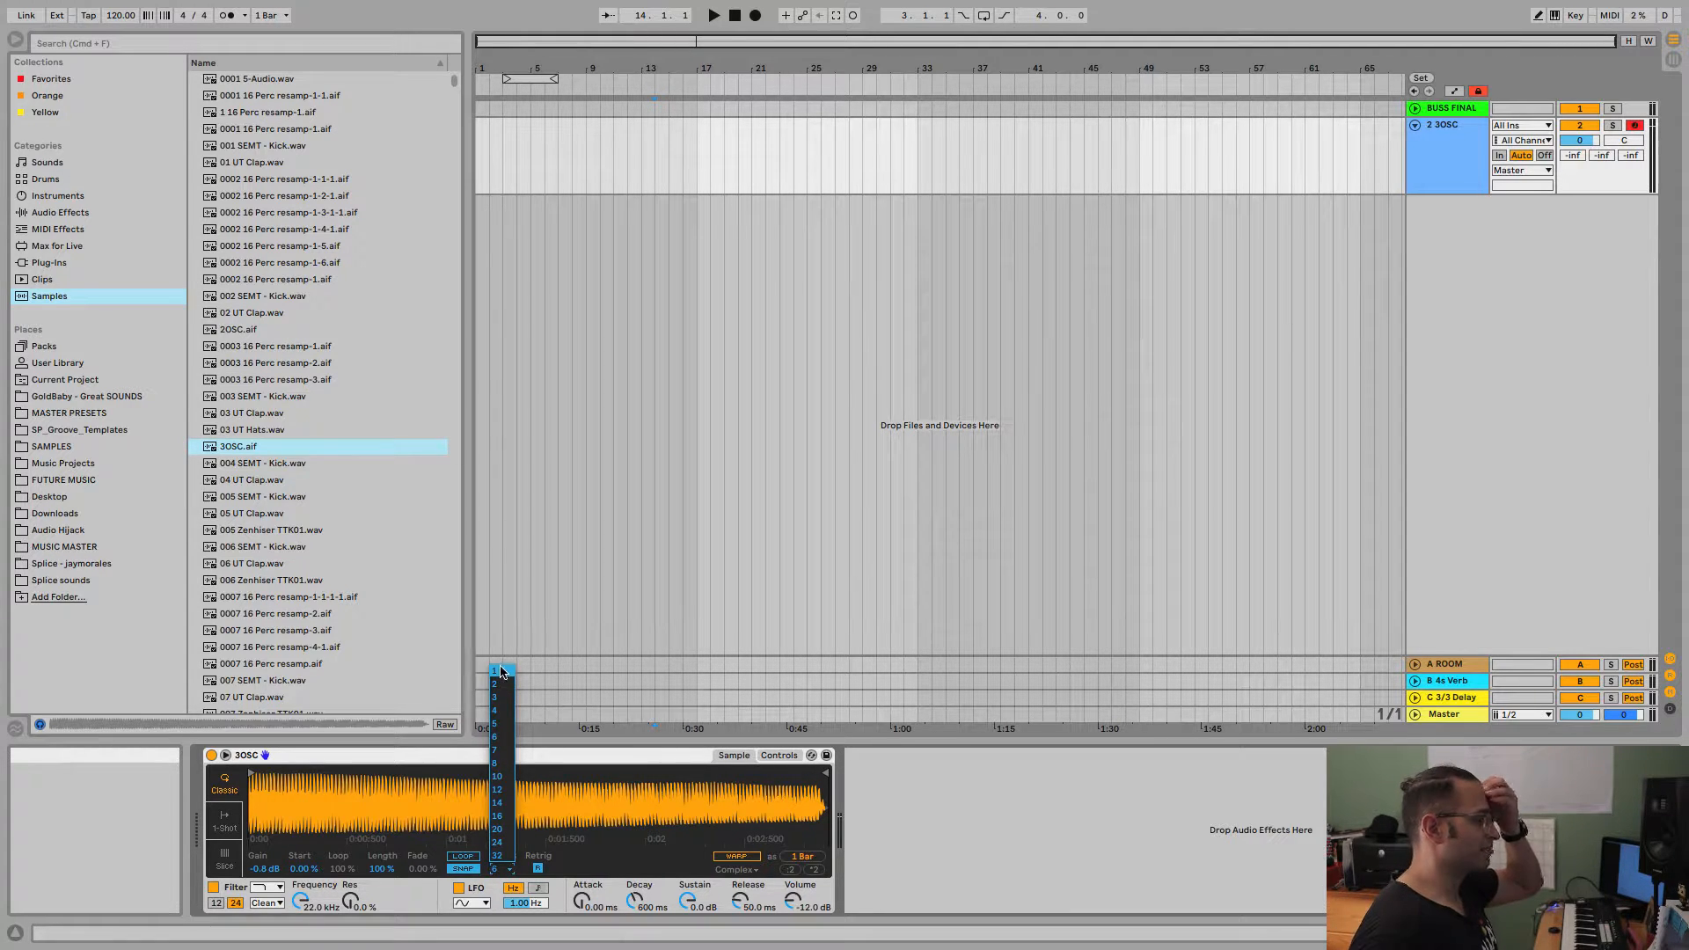
left_click(530, 756)
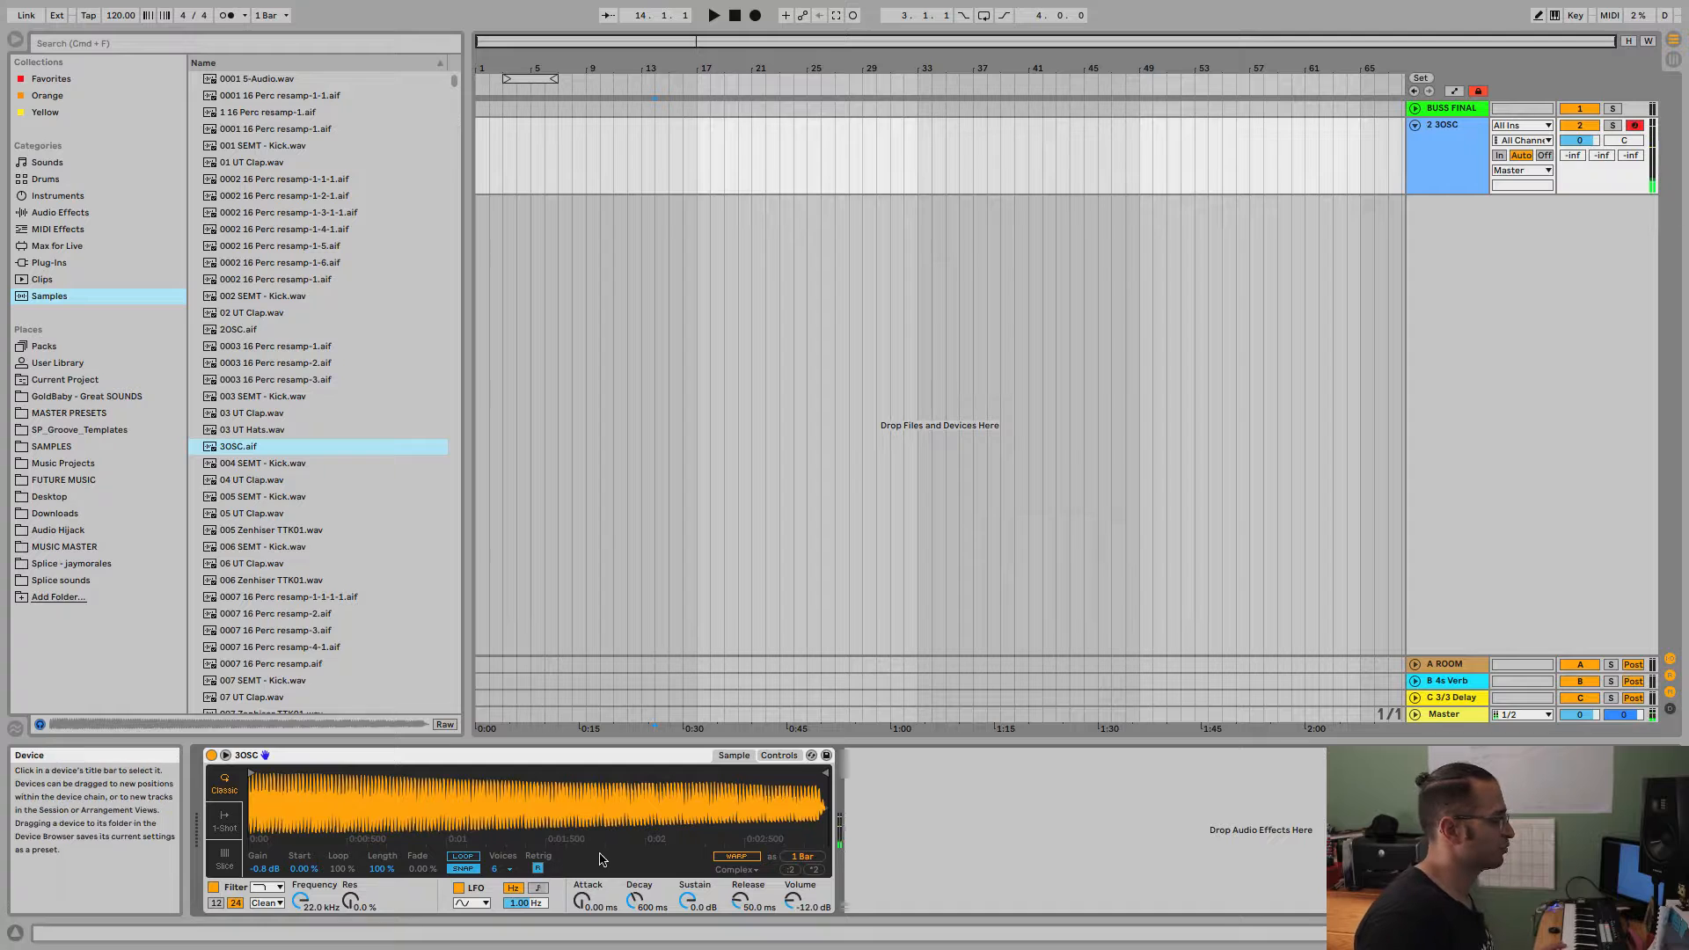
left_click(746, 871)
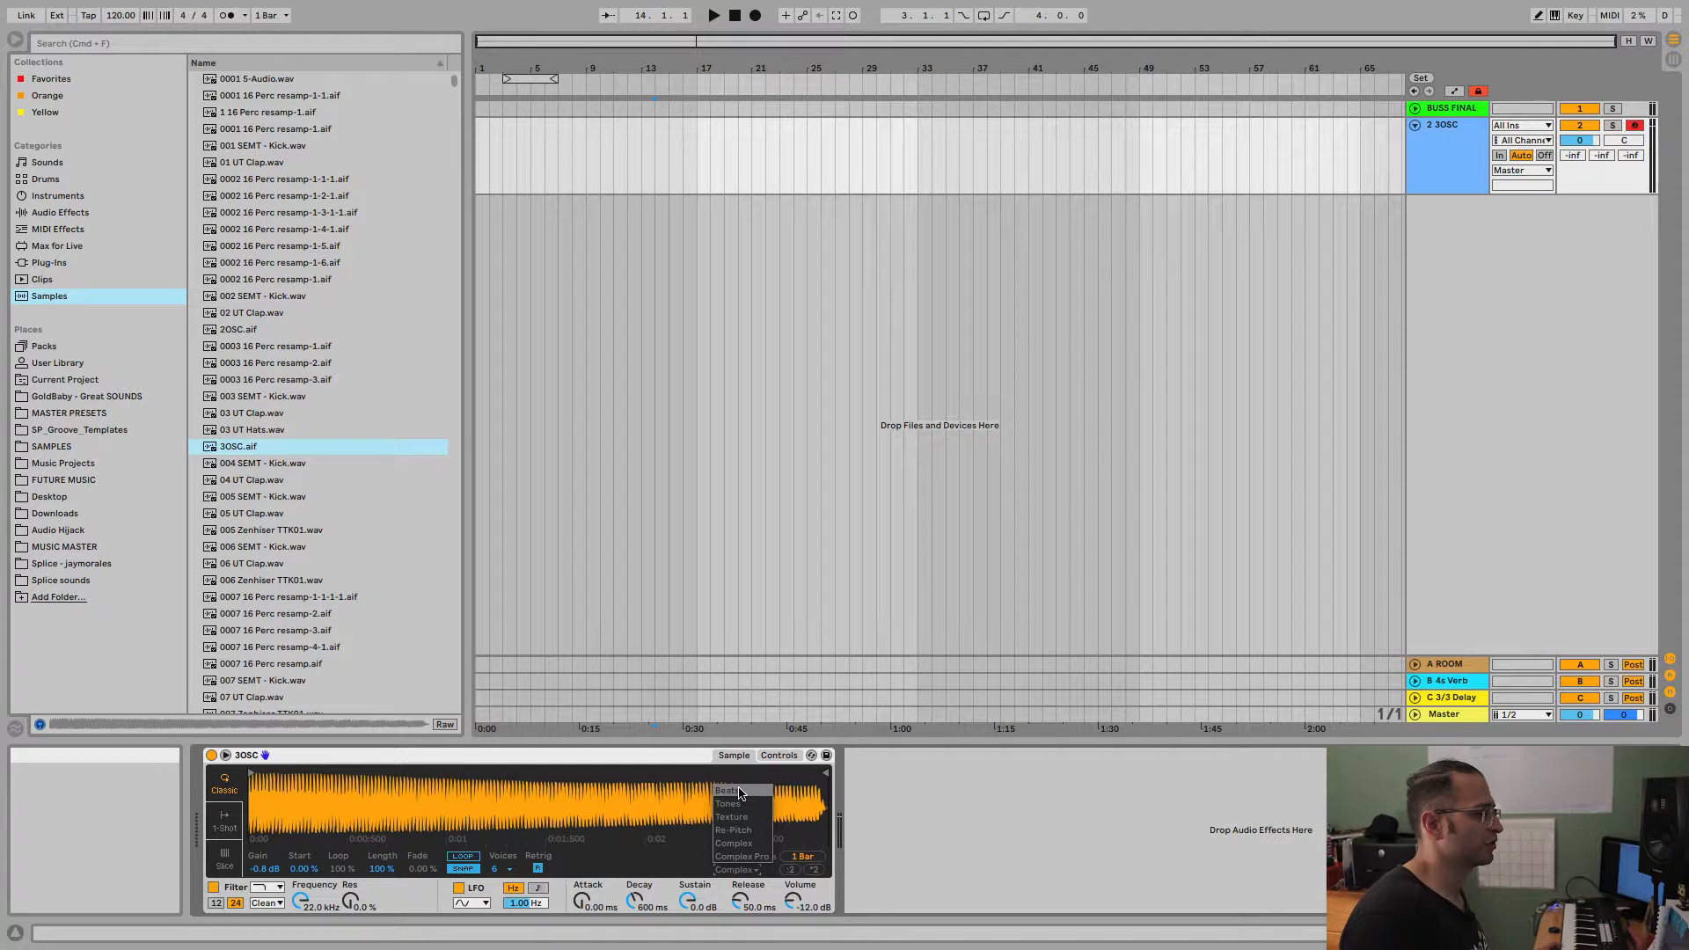
left_click(744, 858)
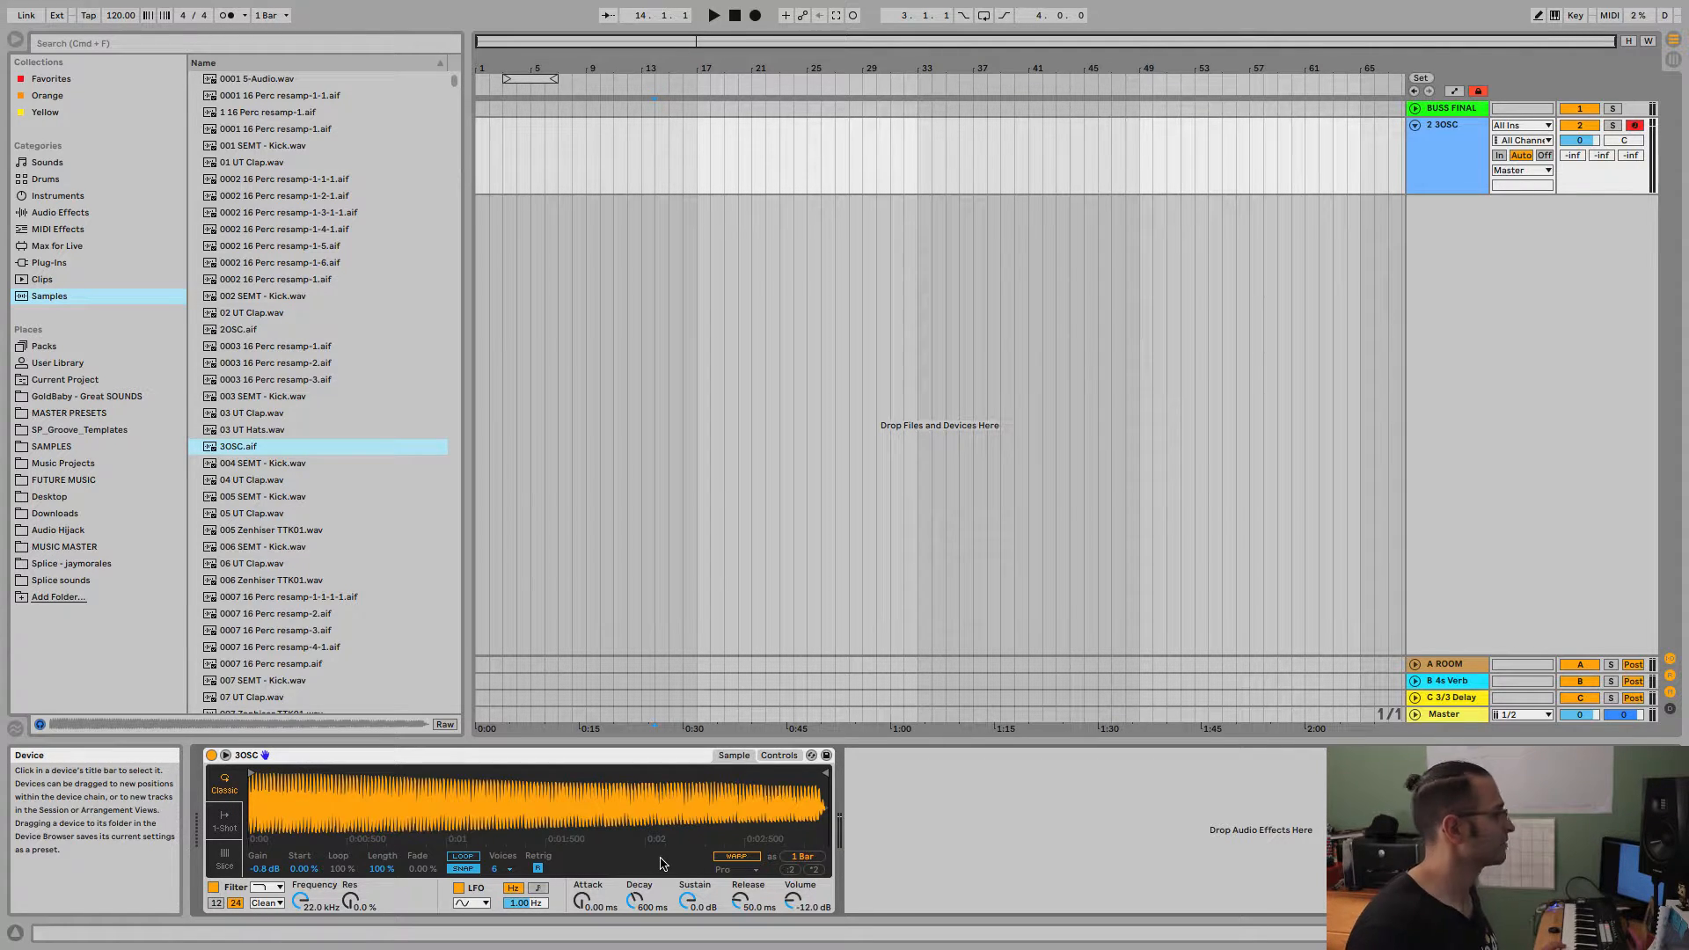
Turn on sample looping with a loop length of 18.0 % and a crossfade of 71.1 %.
left_click(462, 857)
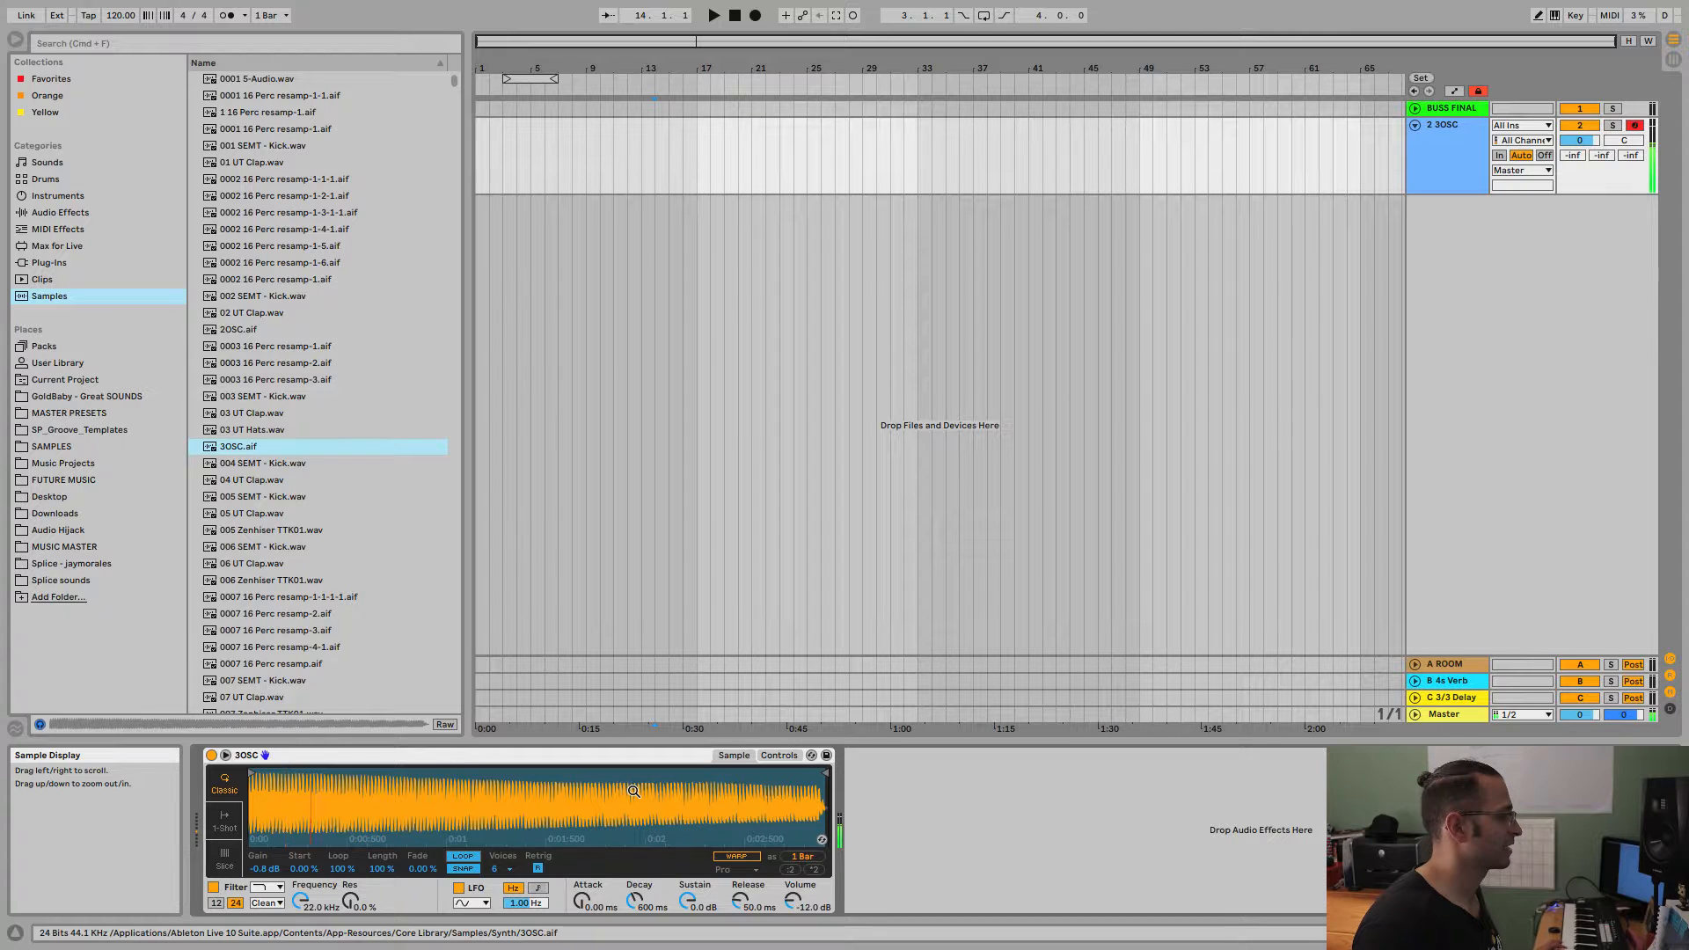
left_click(340, 869)
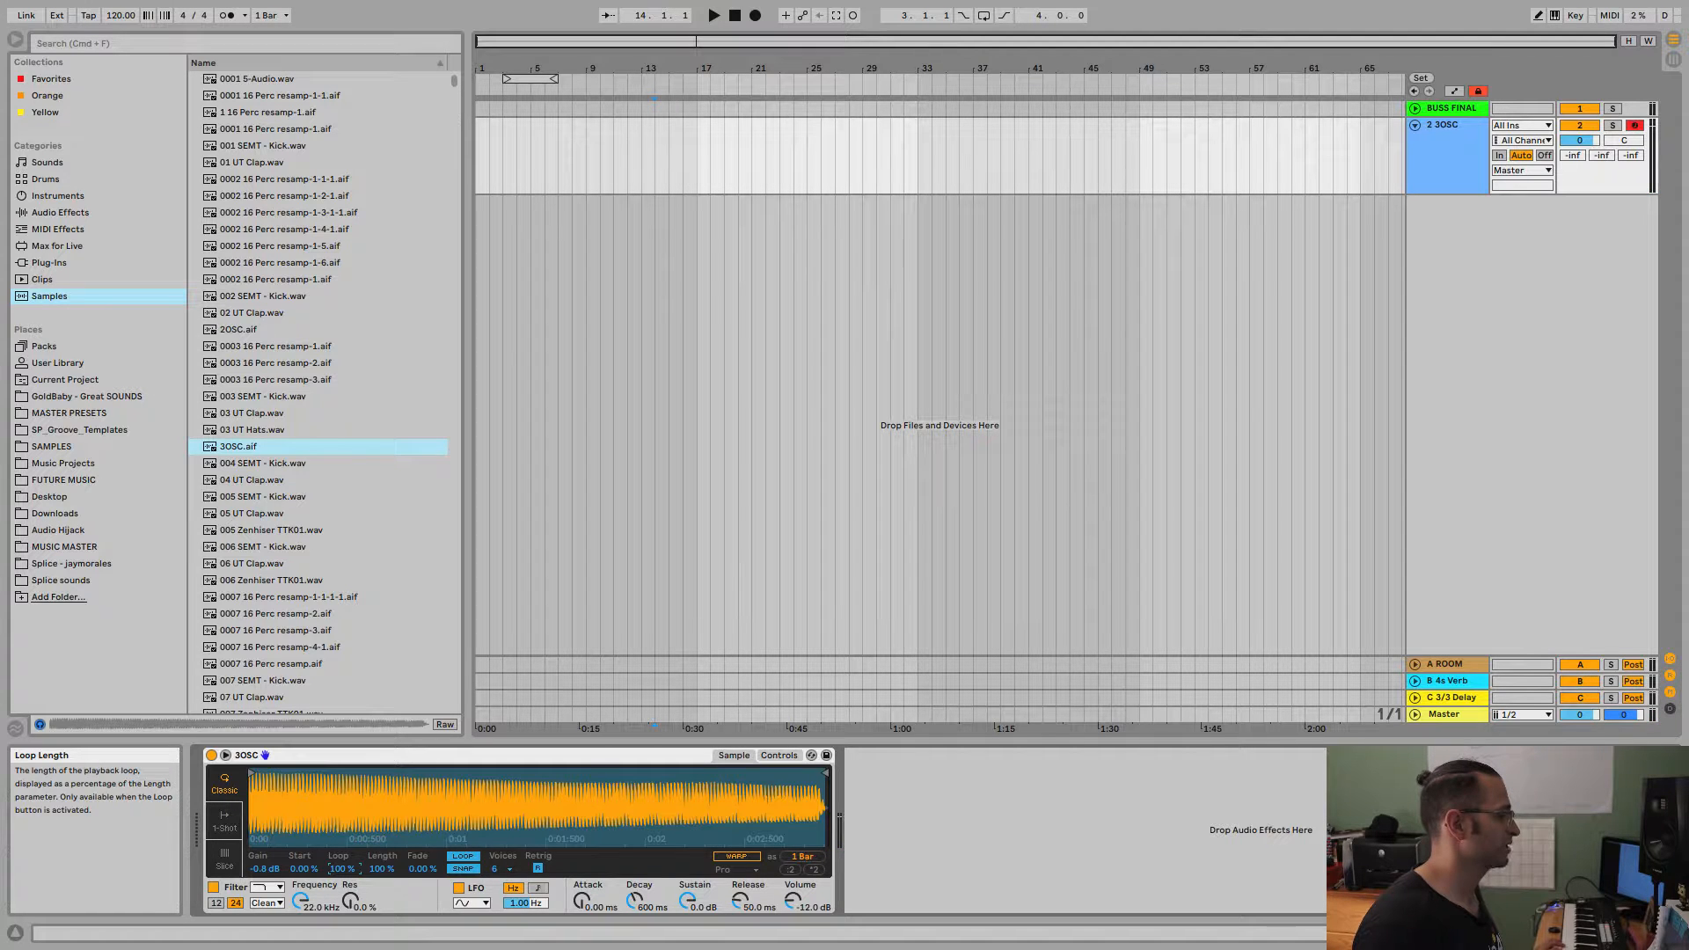
left_click_drag(340, 869, 340, 925)
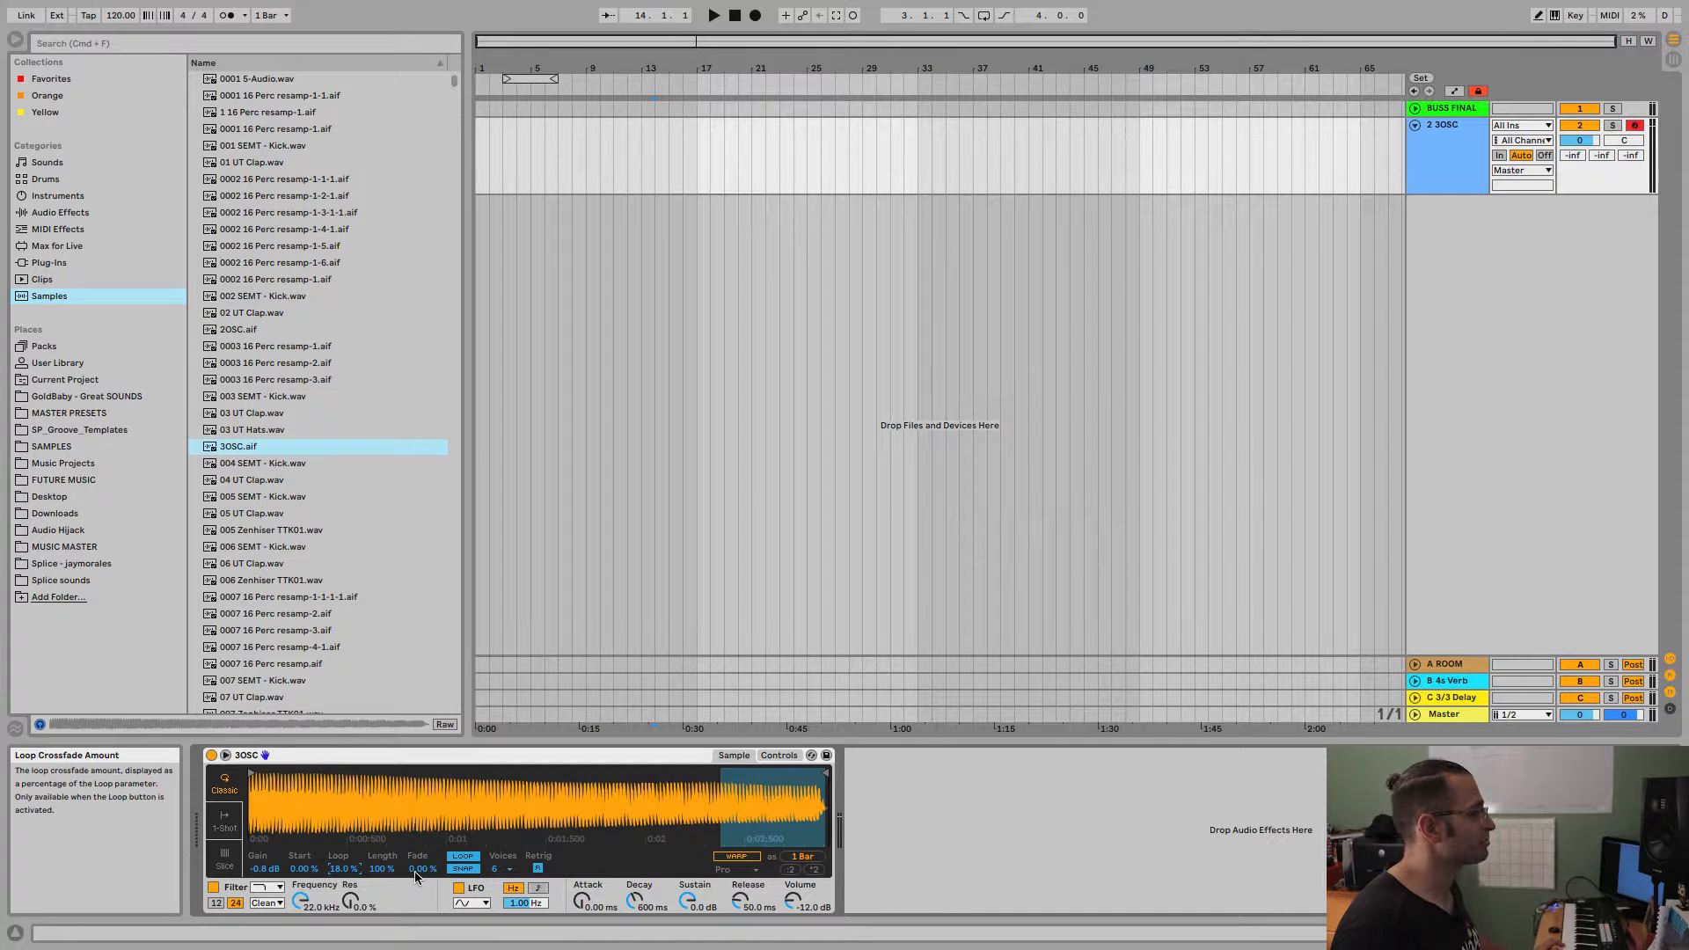
left_click_drag(422, 868, 422, 822)
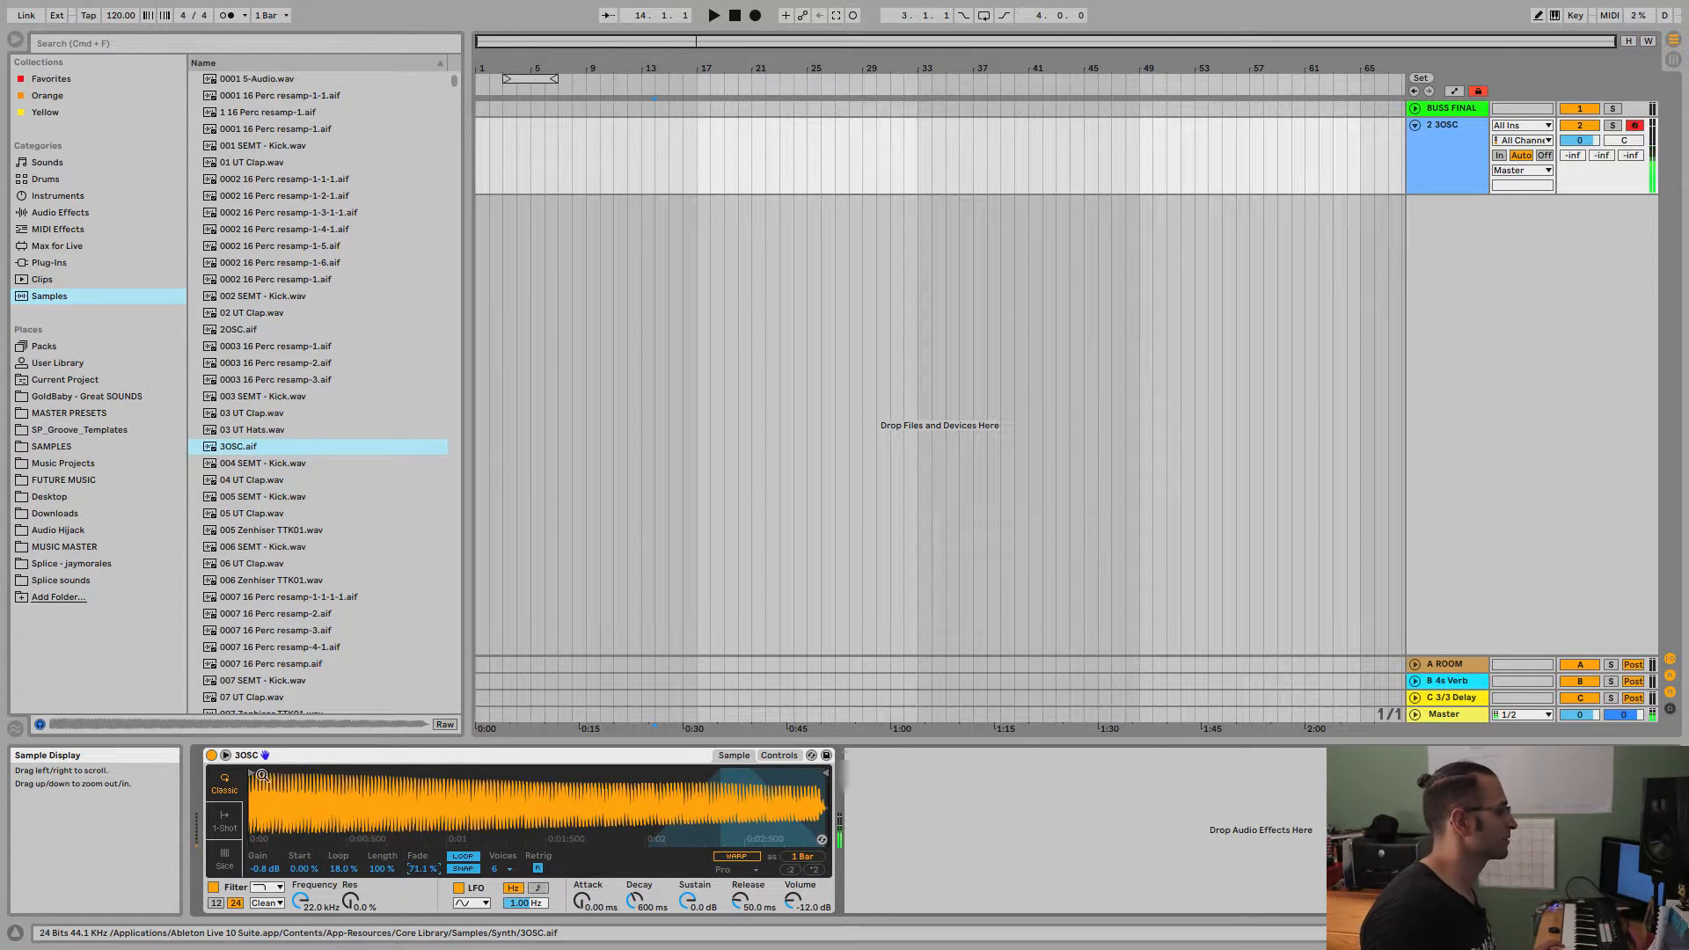
Shorten the sample length to 14.1 %, raise the loop fade to 100 % and move the sample start to about 24 %.
left_click(382, 868)
left_click_drag(382, 868, 382, 937)
left_click_drag(422, 868, 422, 844)
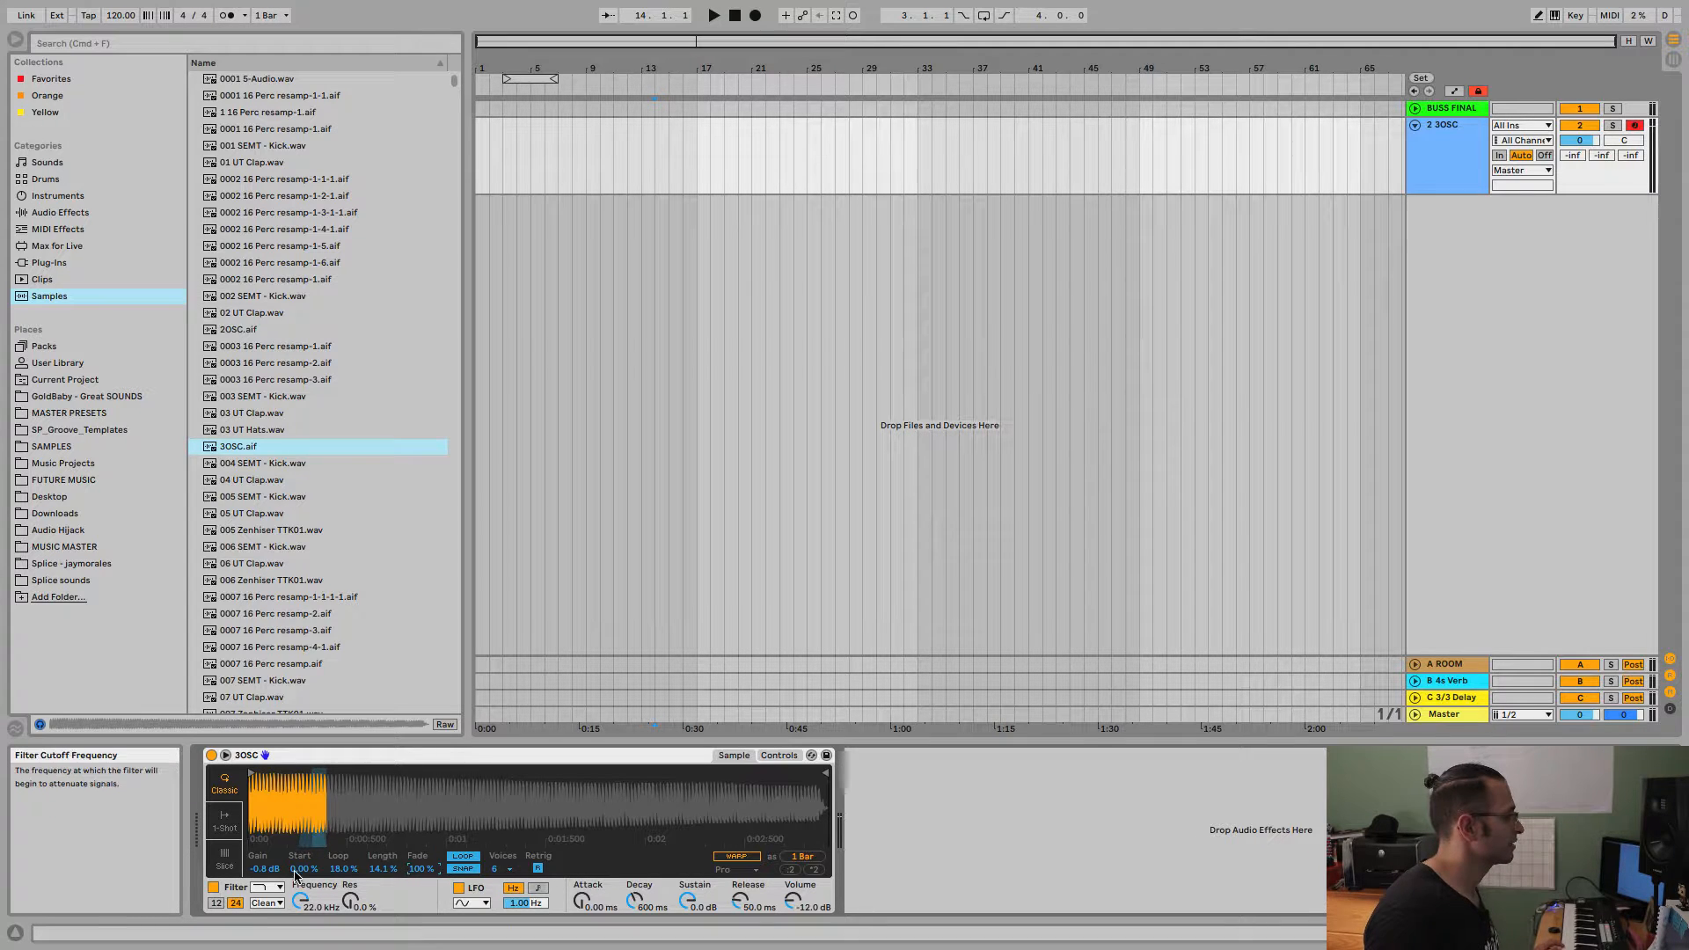
left_click_drag(299, 868, 300, 841)
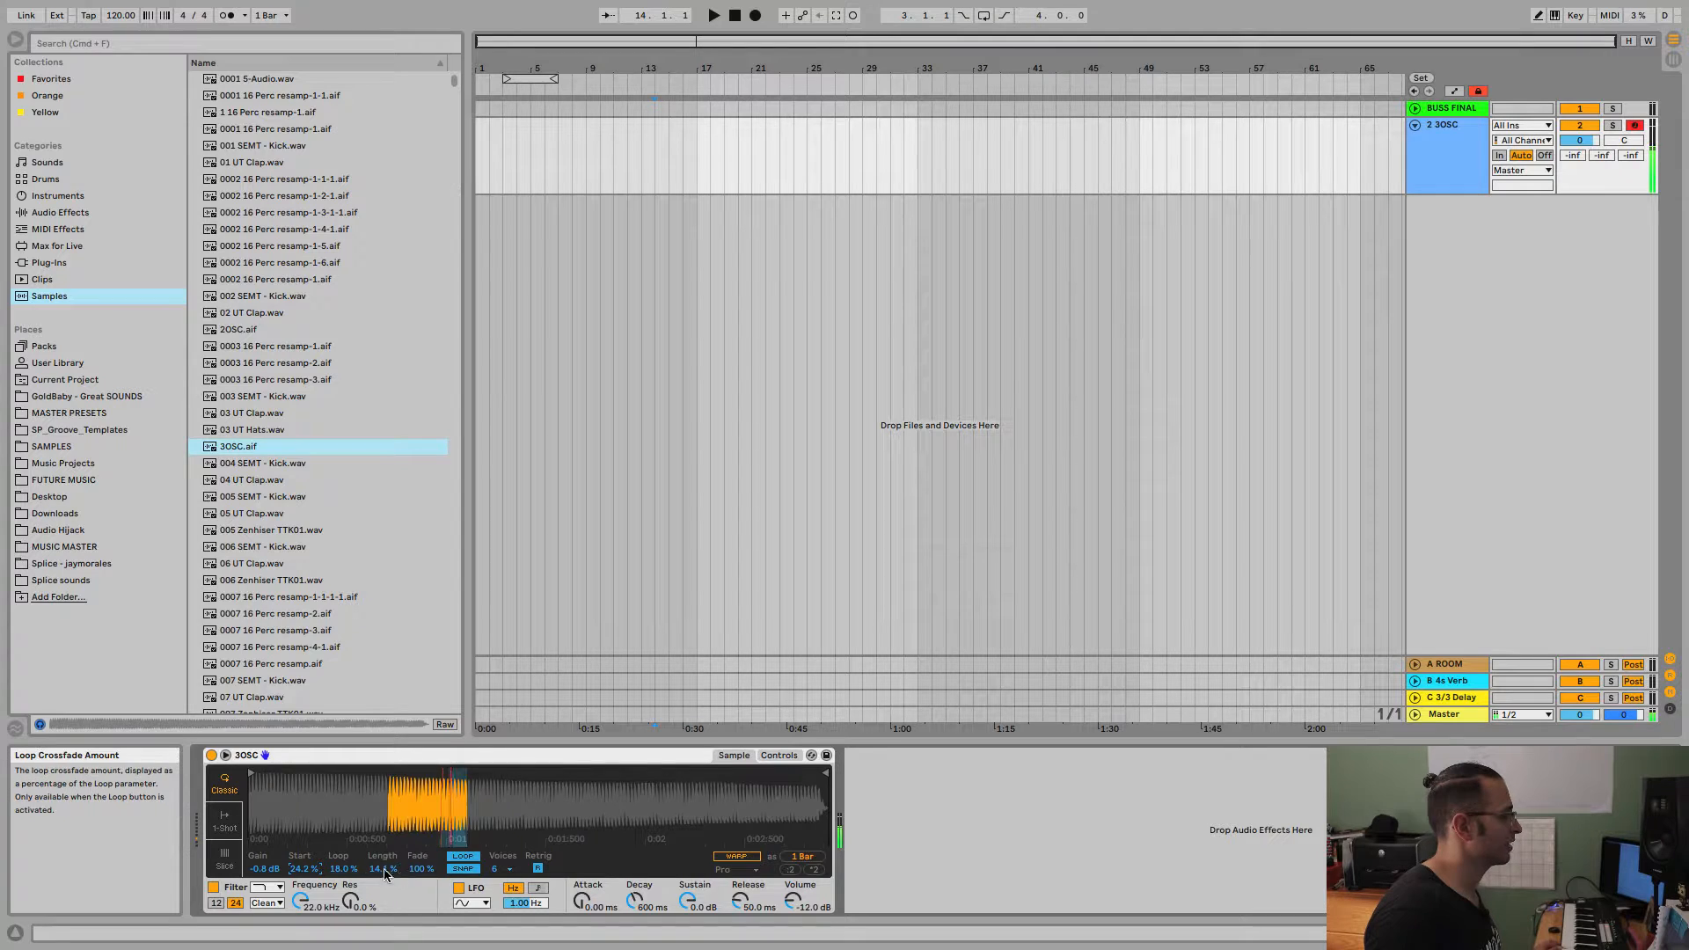
Extend the sample length to 24.2 % and move the sample start to 36.7 %.
mouse_move(384, 873)
left_mouse_down()
mouse_move(384, 845)
mouse_move(384, 888)
mouse_move(385, 852)
mouse_move(420, 876)
mouse_move(421, 902)
mouse_move(417, 840)
left_mouse_up()
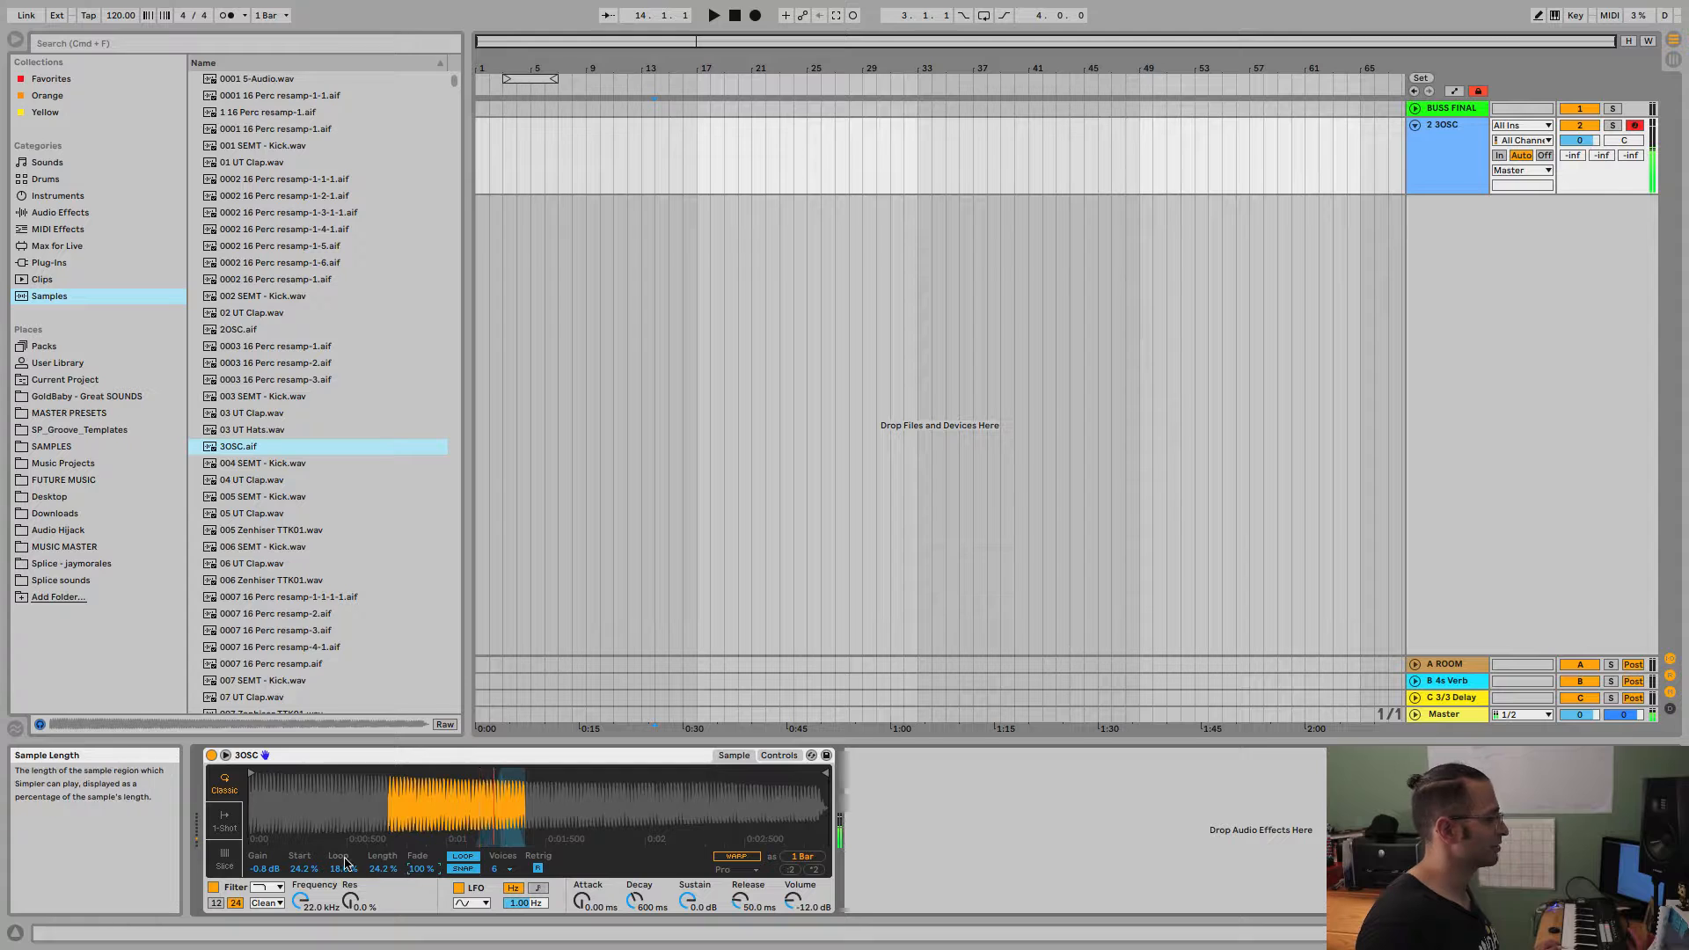
mouse_move(303, 868)
left_mouse_down()
mouse_move(303, 890)
mouse_move(304, 864)
left_mouse_up()
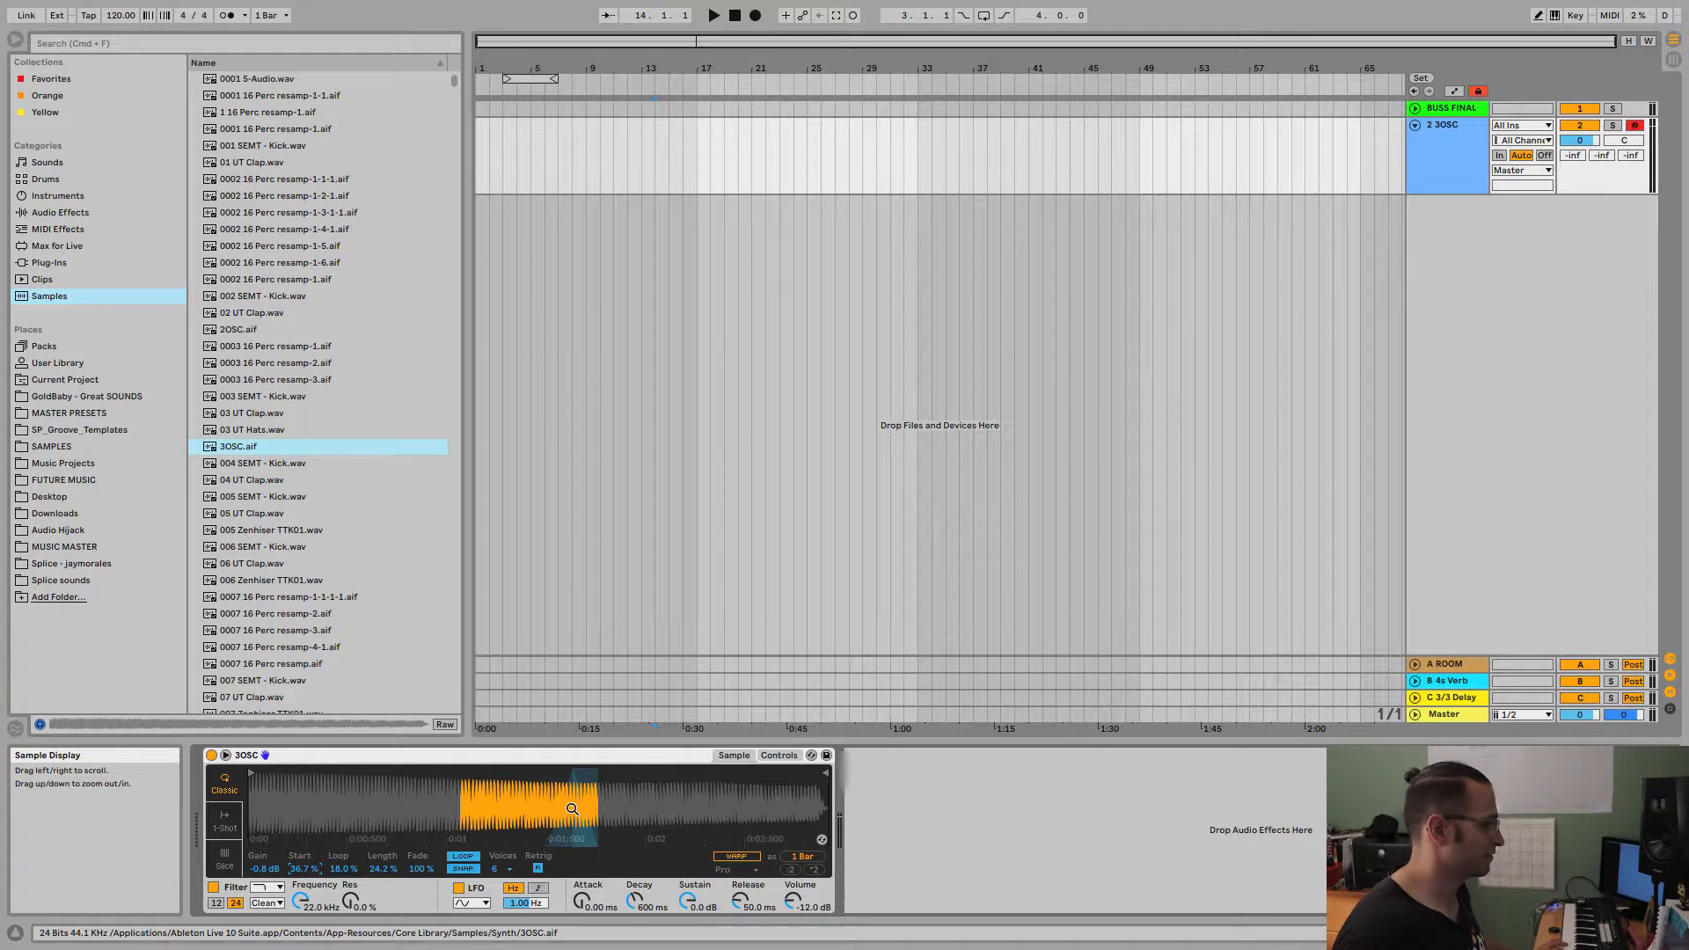
Switch Simpler to 1-Shot mode with Gate triggering, toggling Snap off and leaving it on.
left_click(225, 822)
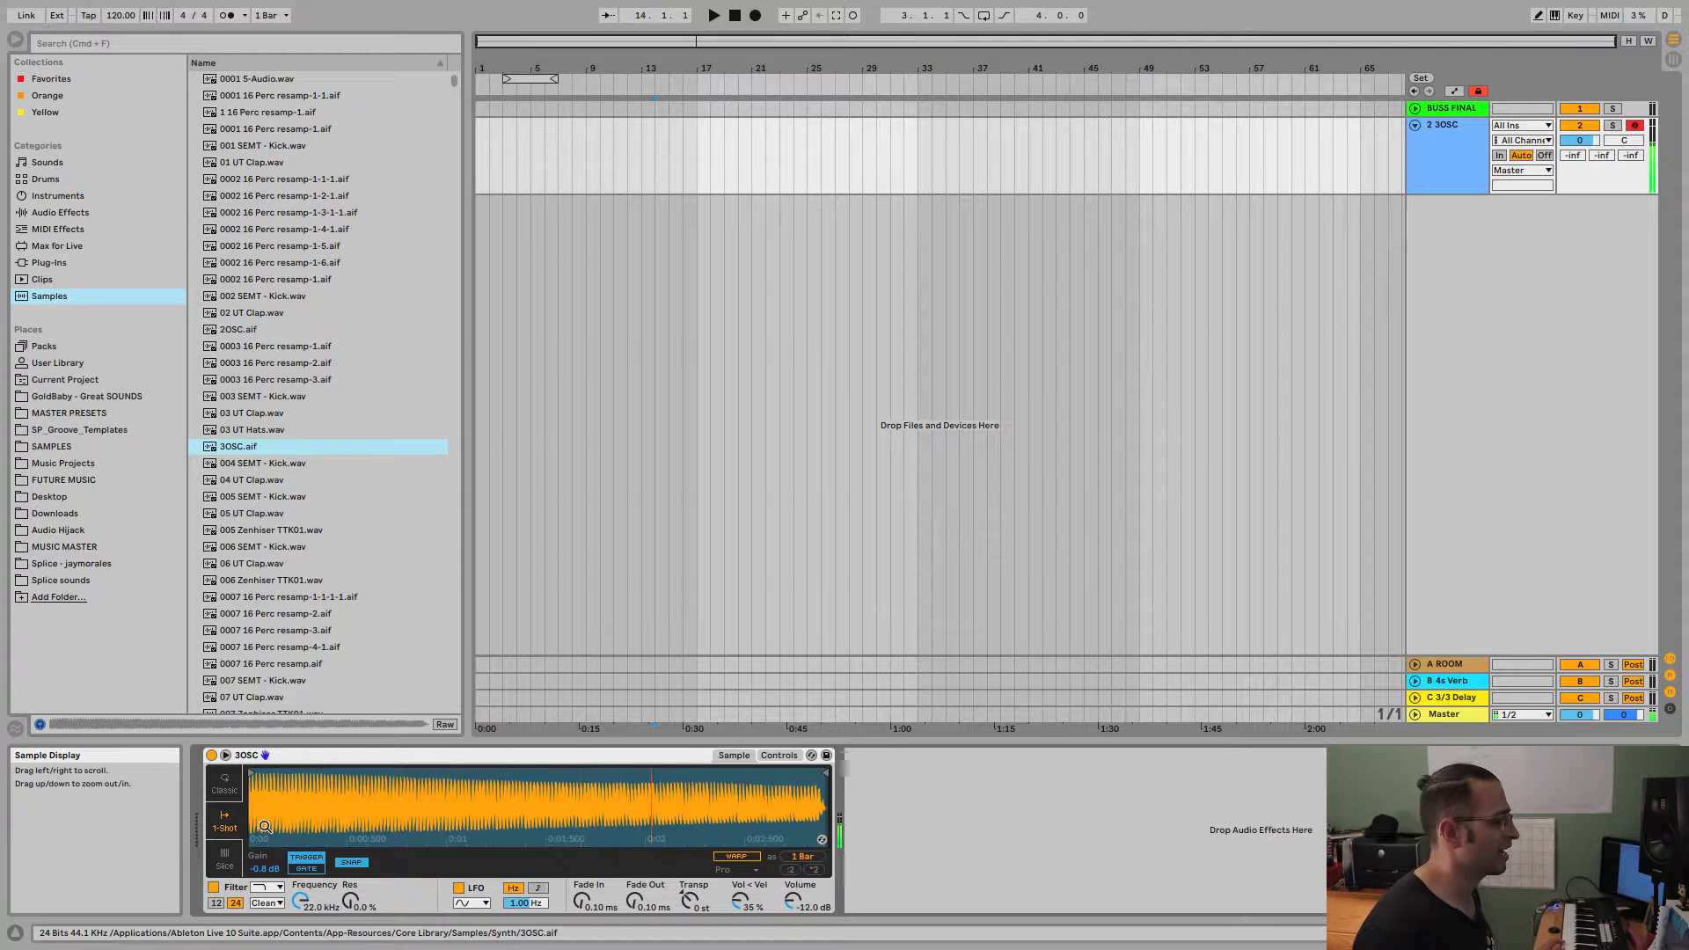
left_click(302, 869)
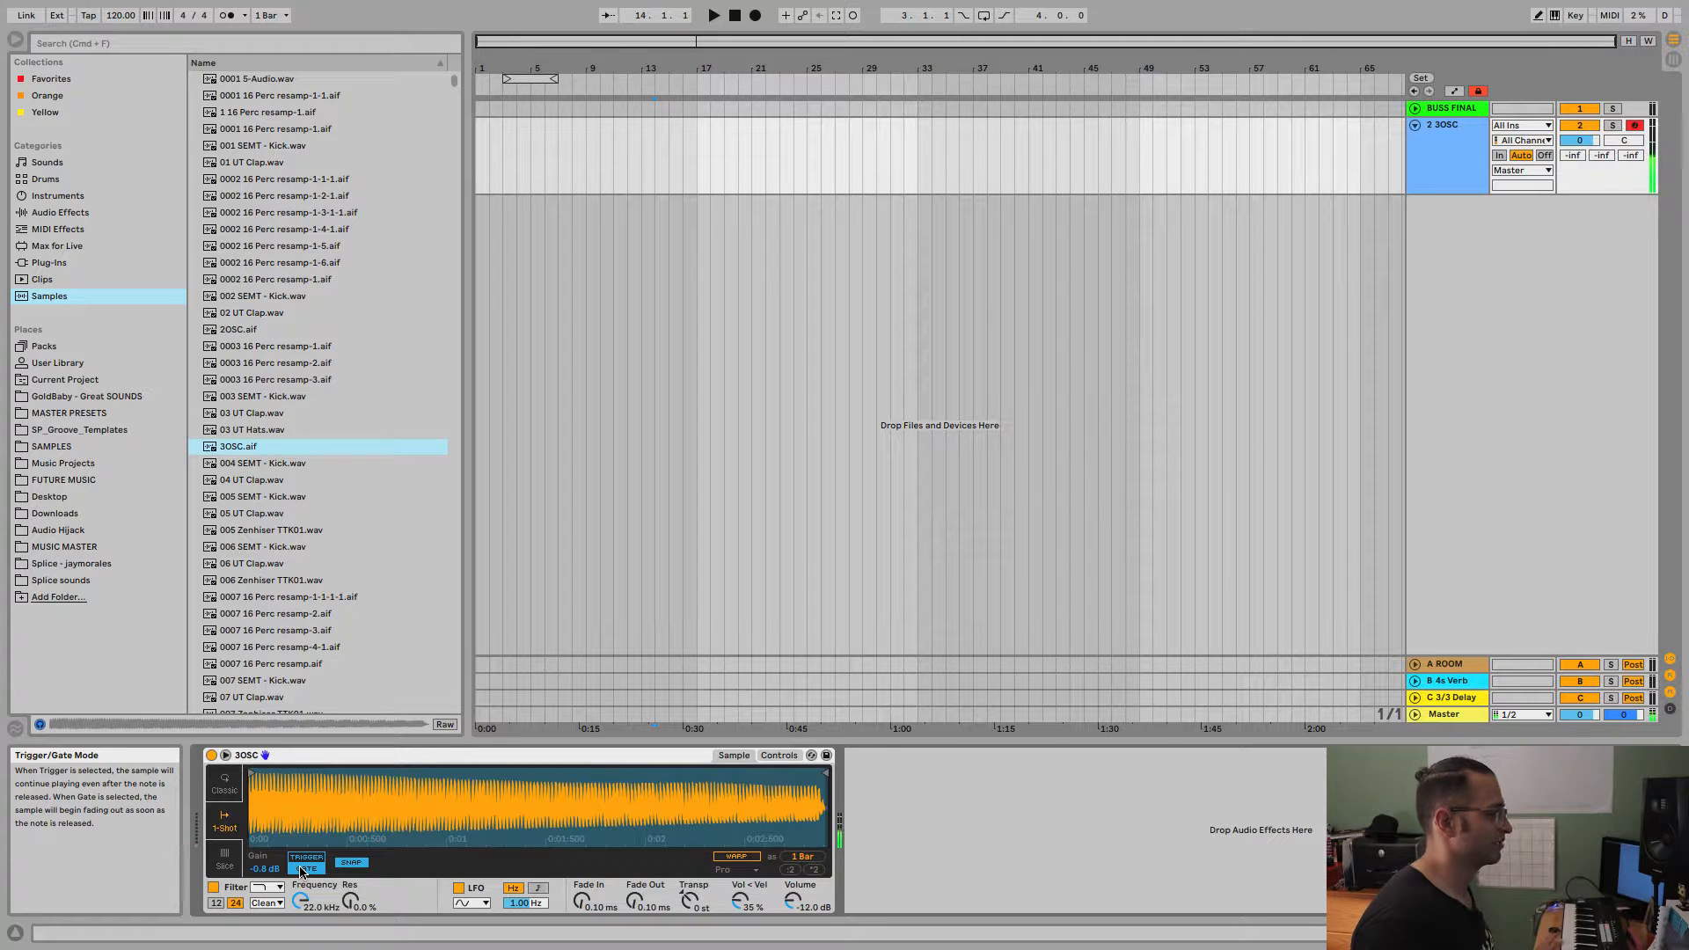
left_click(356, 865)
left_click(355, 864)
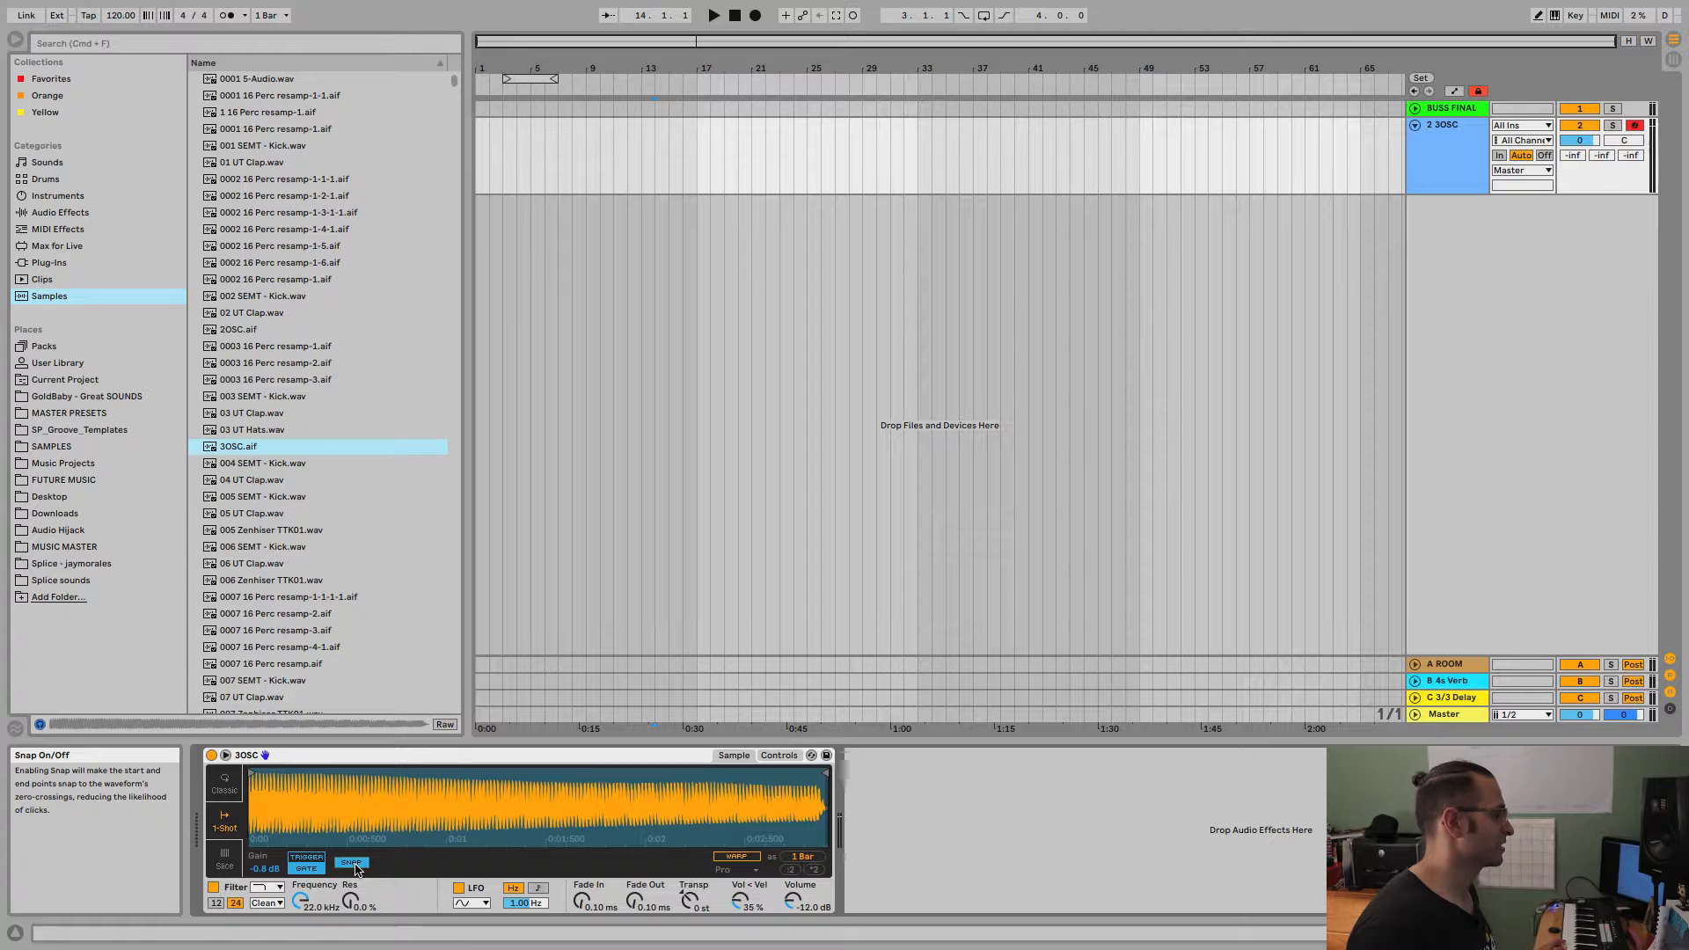
left_click(353, 866)
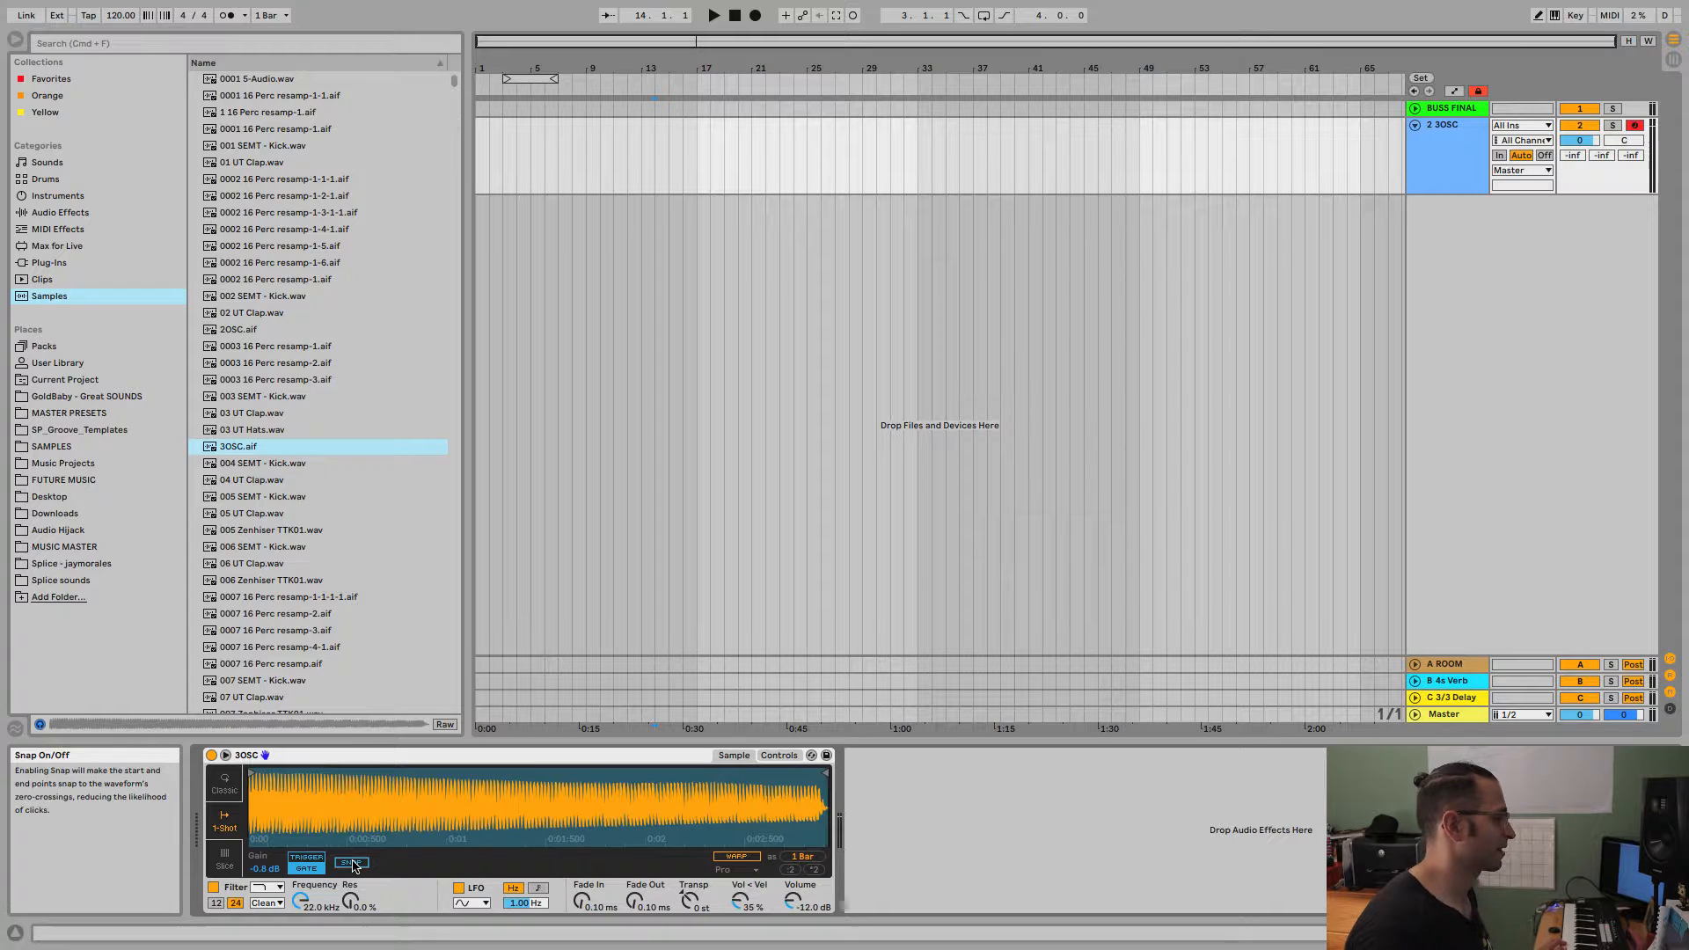
left_click(352, 866)
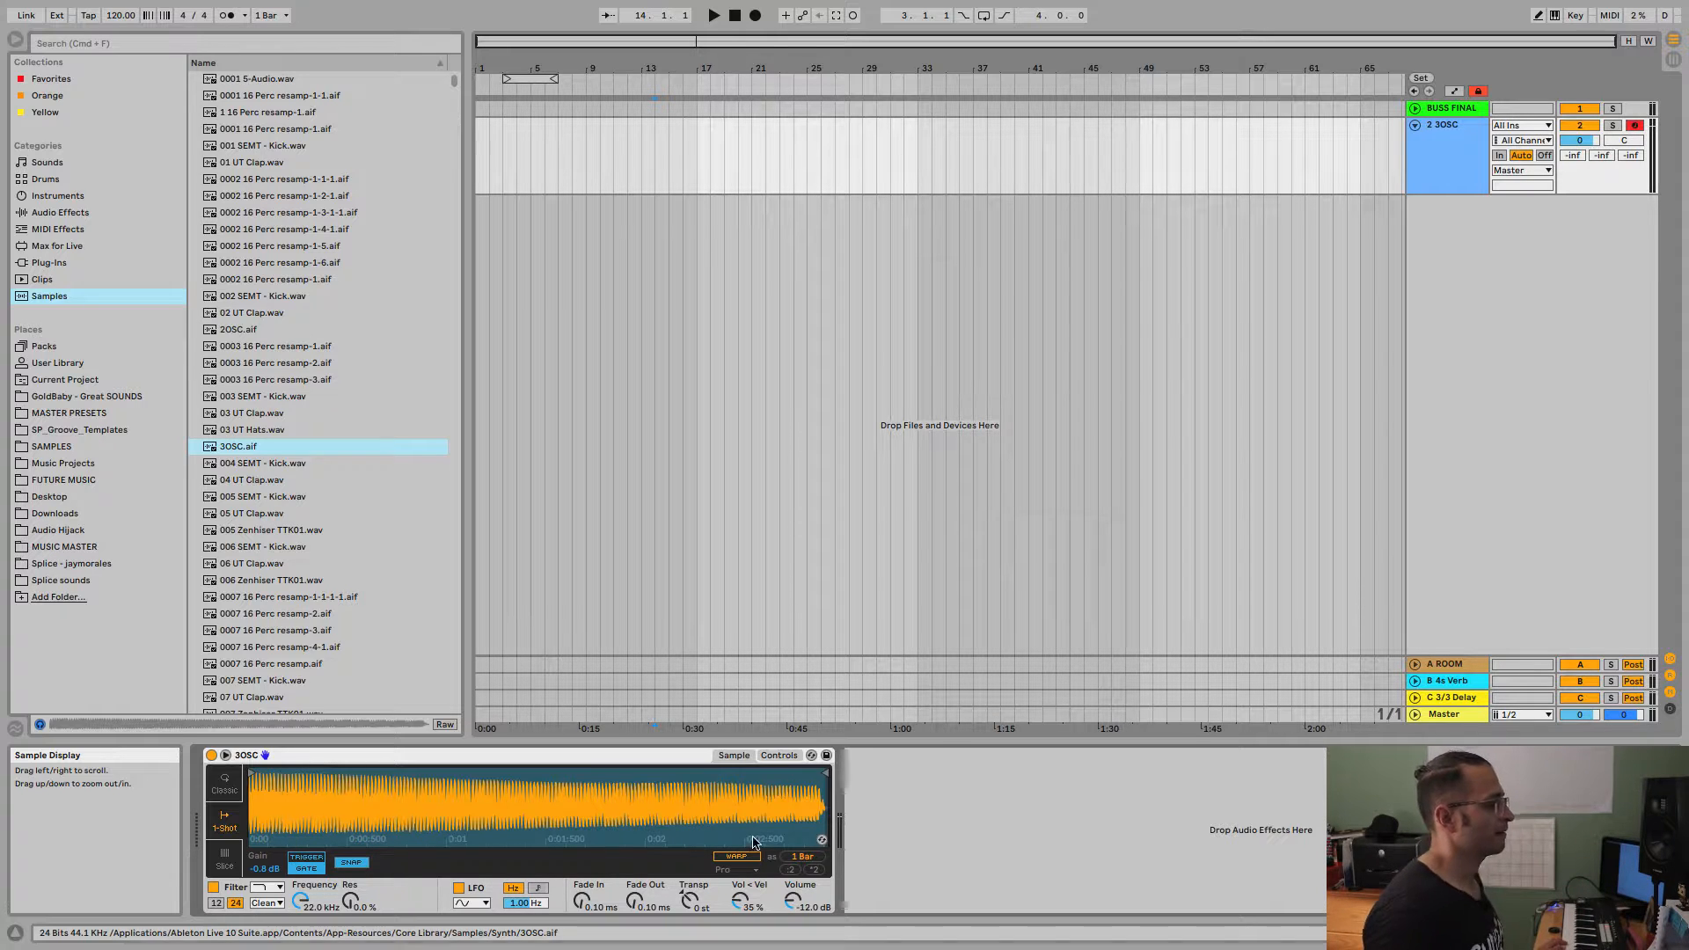
Switch Simpler to Slice mode with Gate triggering and review the slicing methods, keeping Transient.
left_click(227, 858)
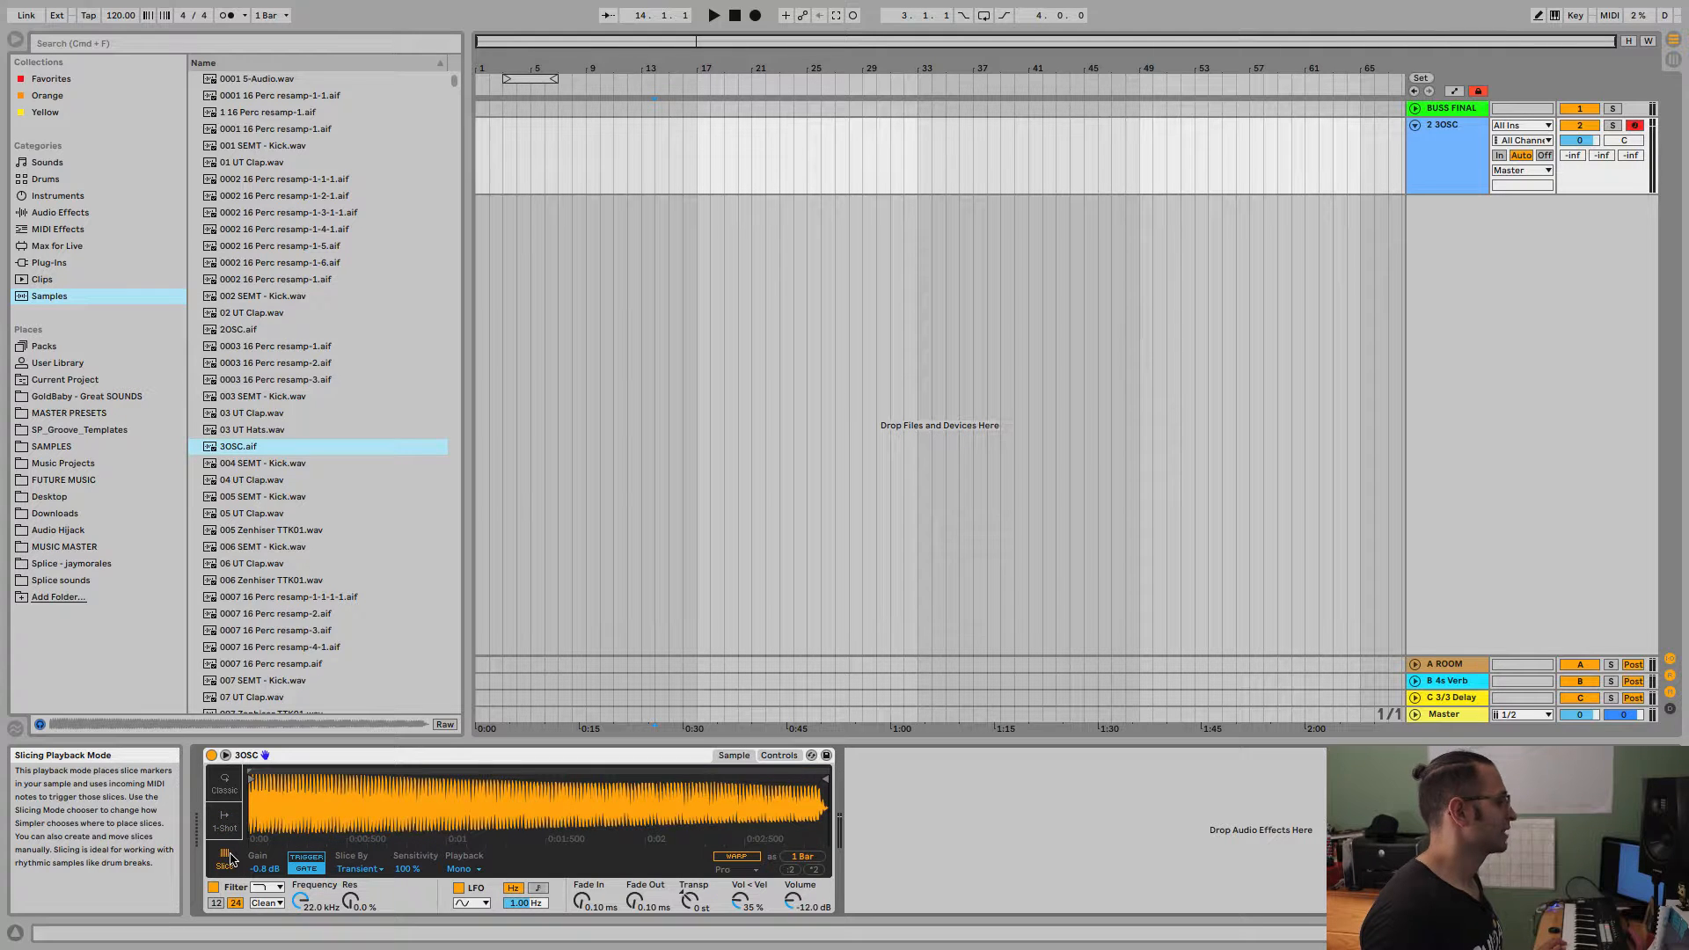
left_click(315, 871)
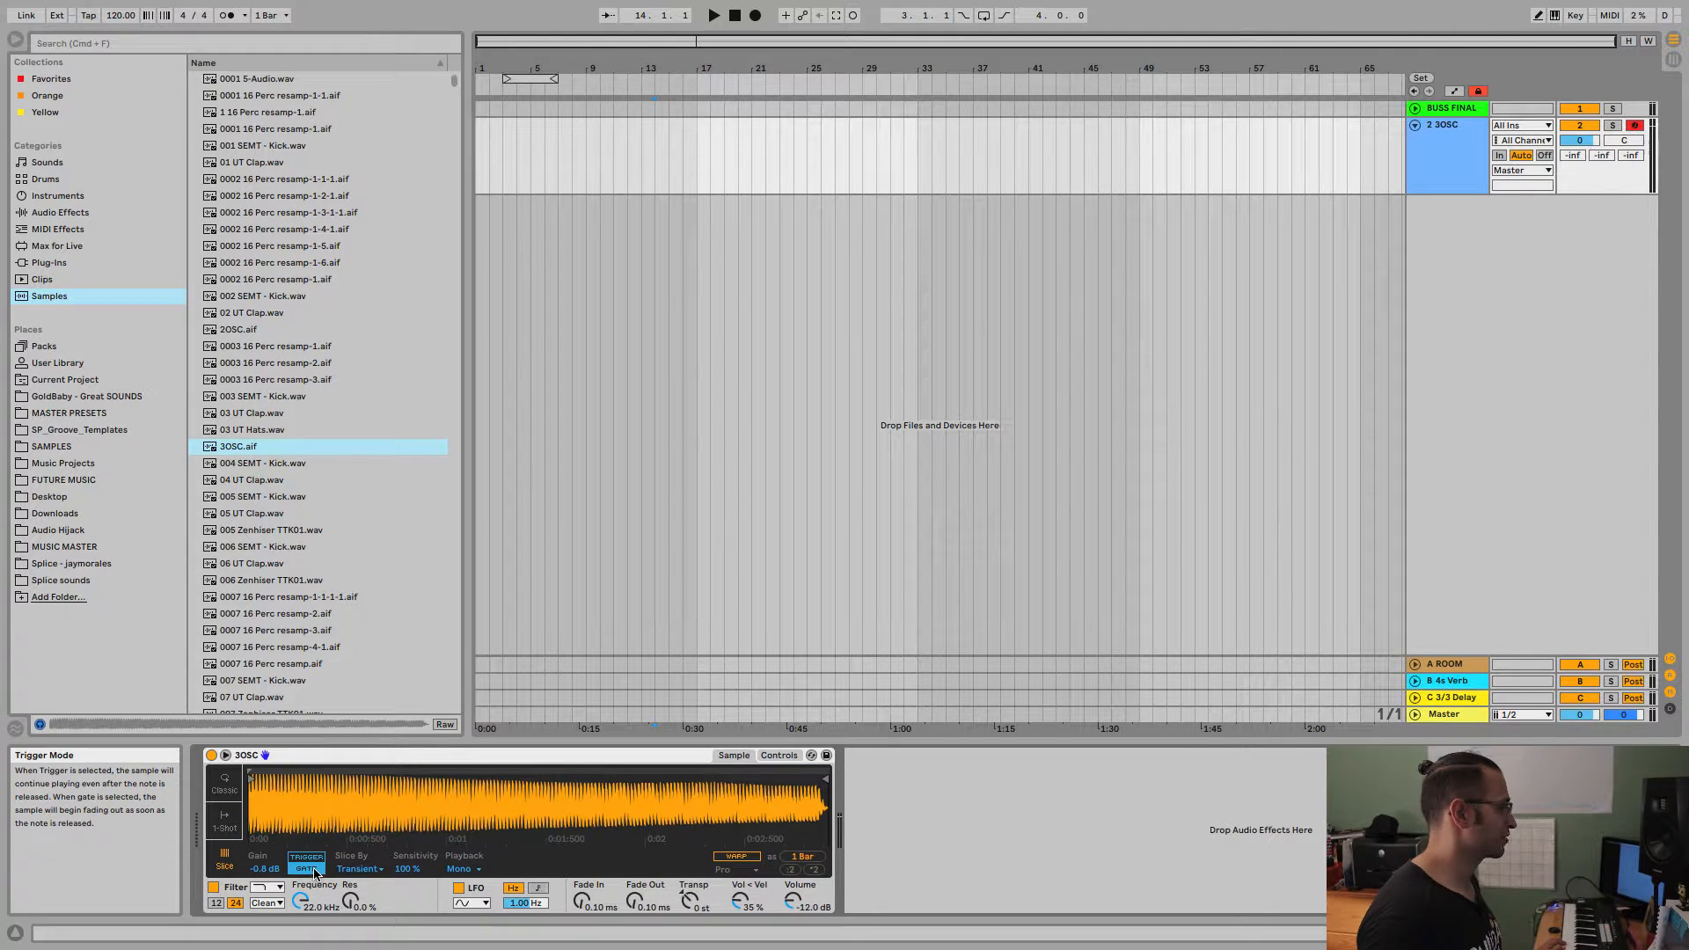
left_click(360, 870)
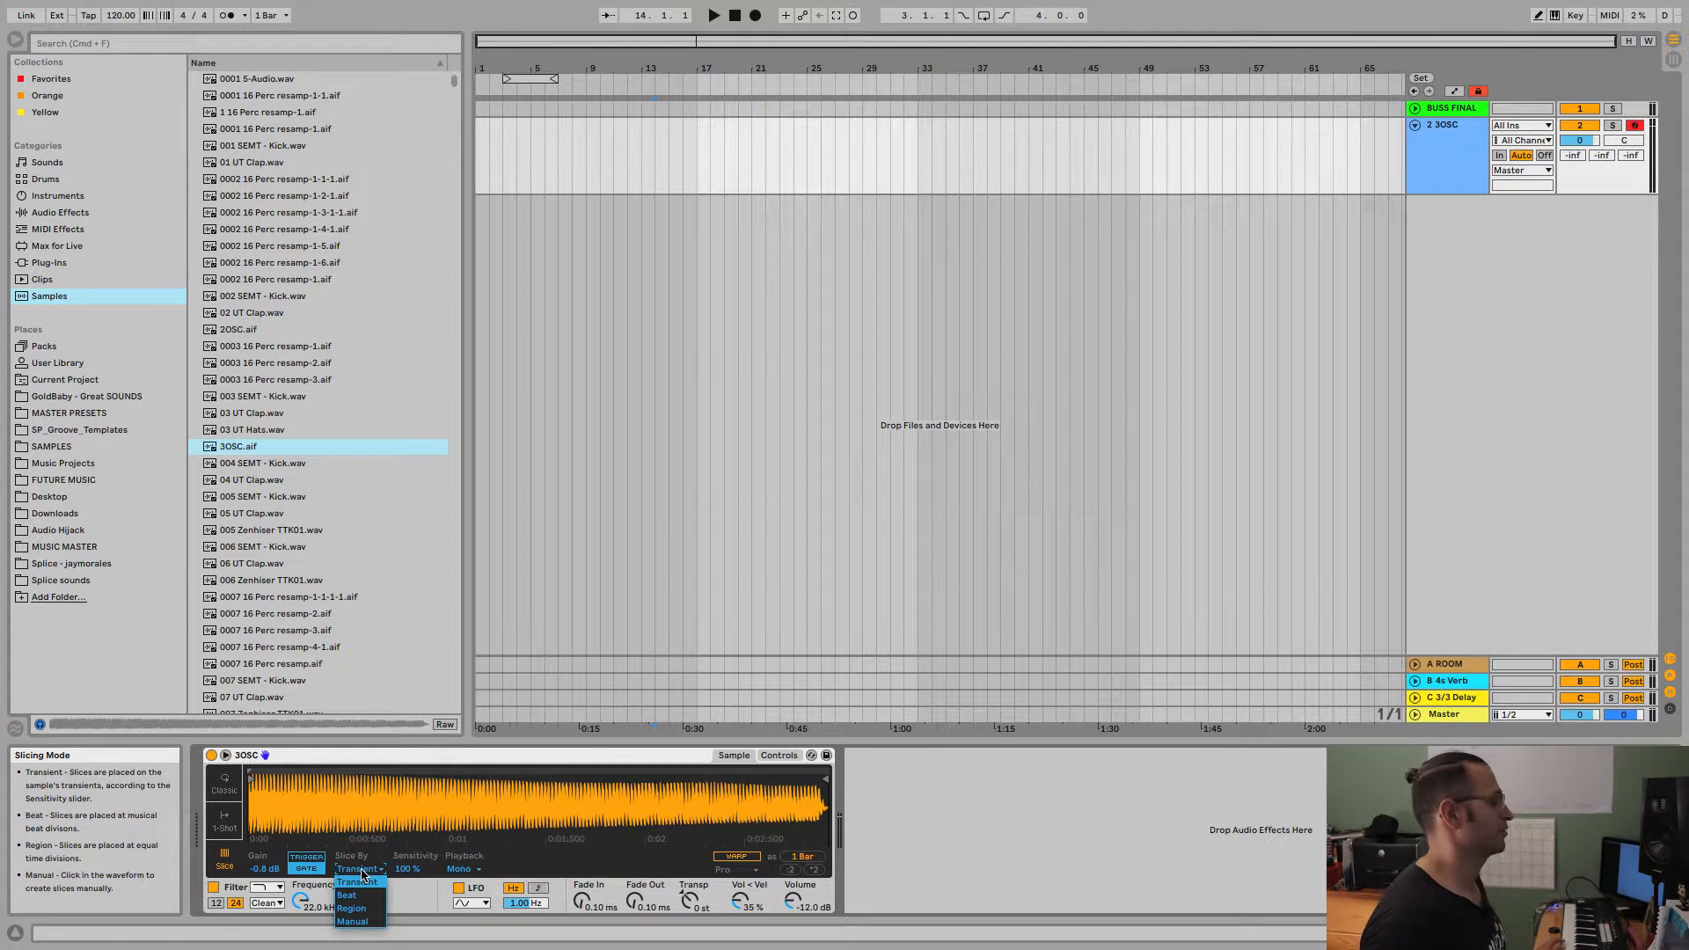
left_click(362, 875)
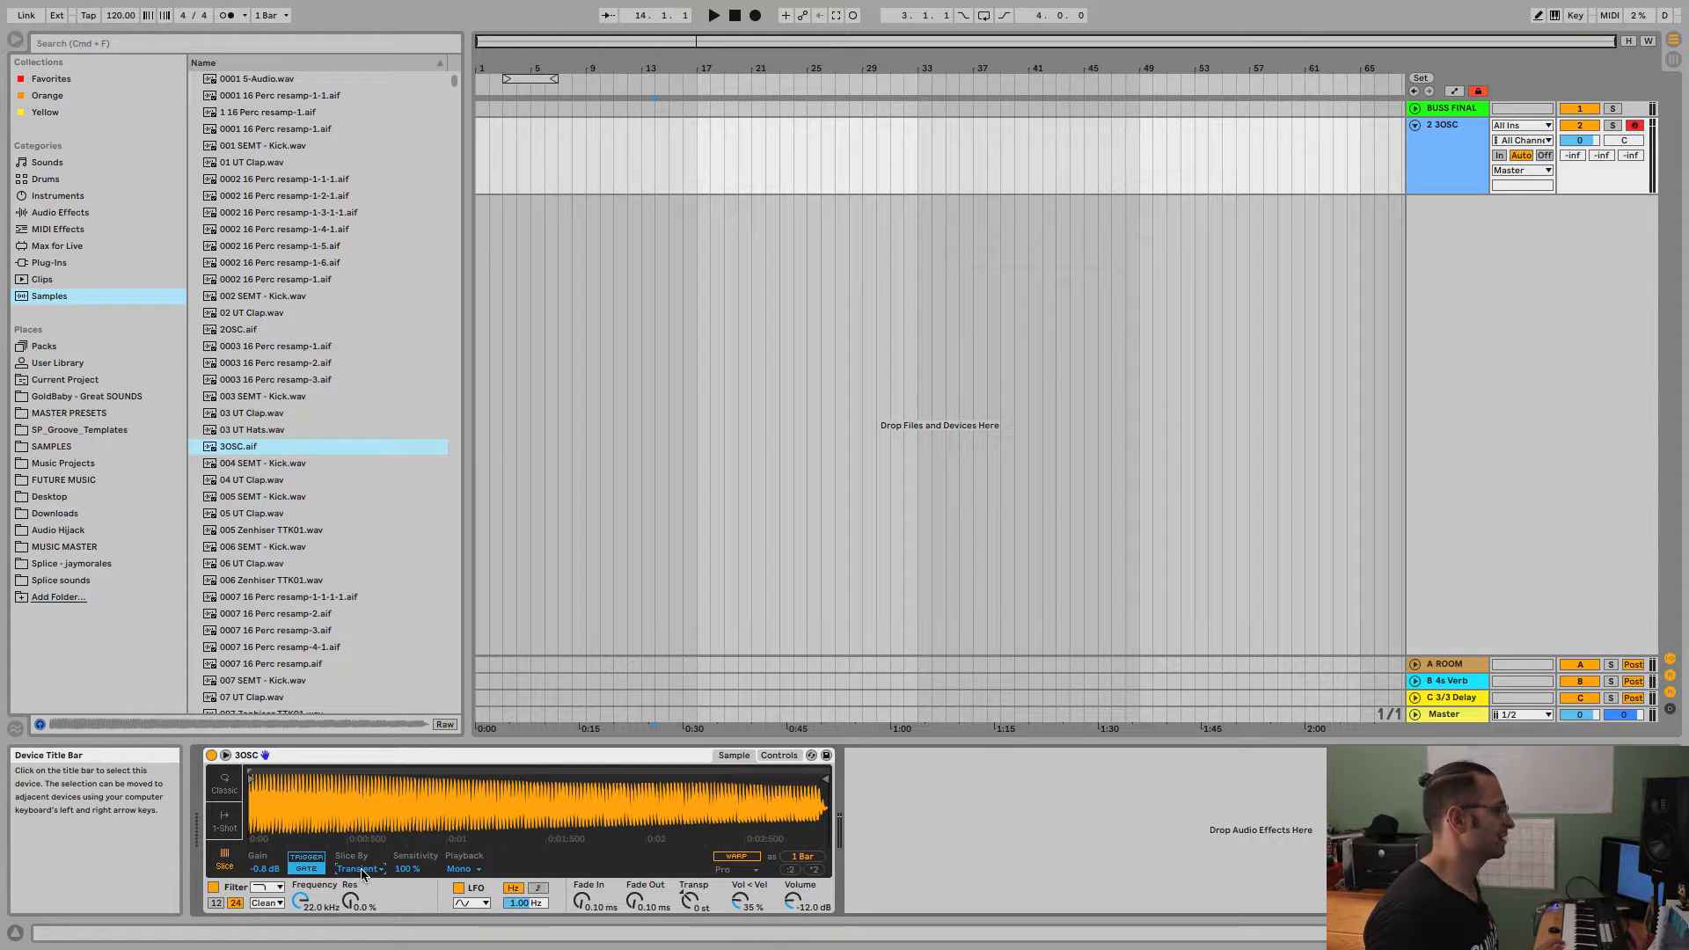
Load 0007 16 Perc resamp-1-1-1-1.aif into Simpler and try slicing by Beat and Region, ending on Manual.
left_click_drag(294, 598, 348, 831)
left_click(362, 874)
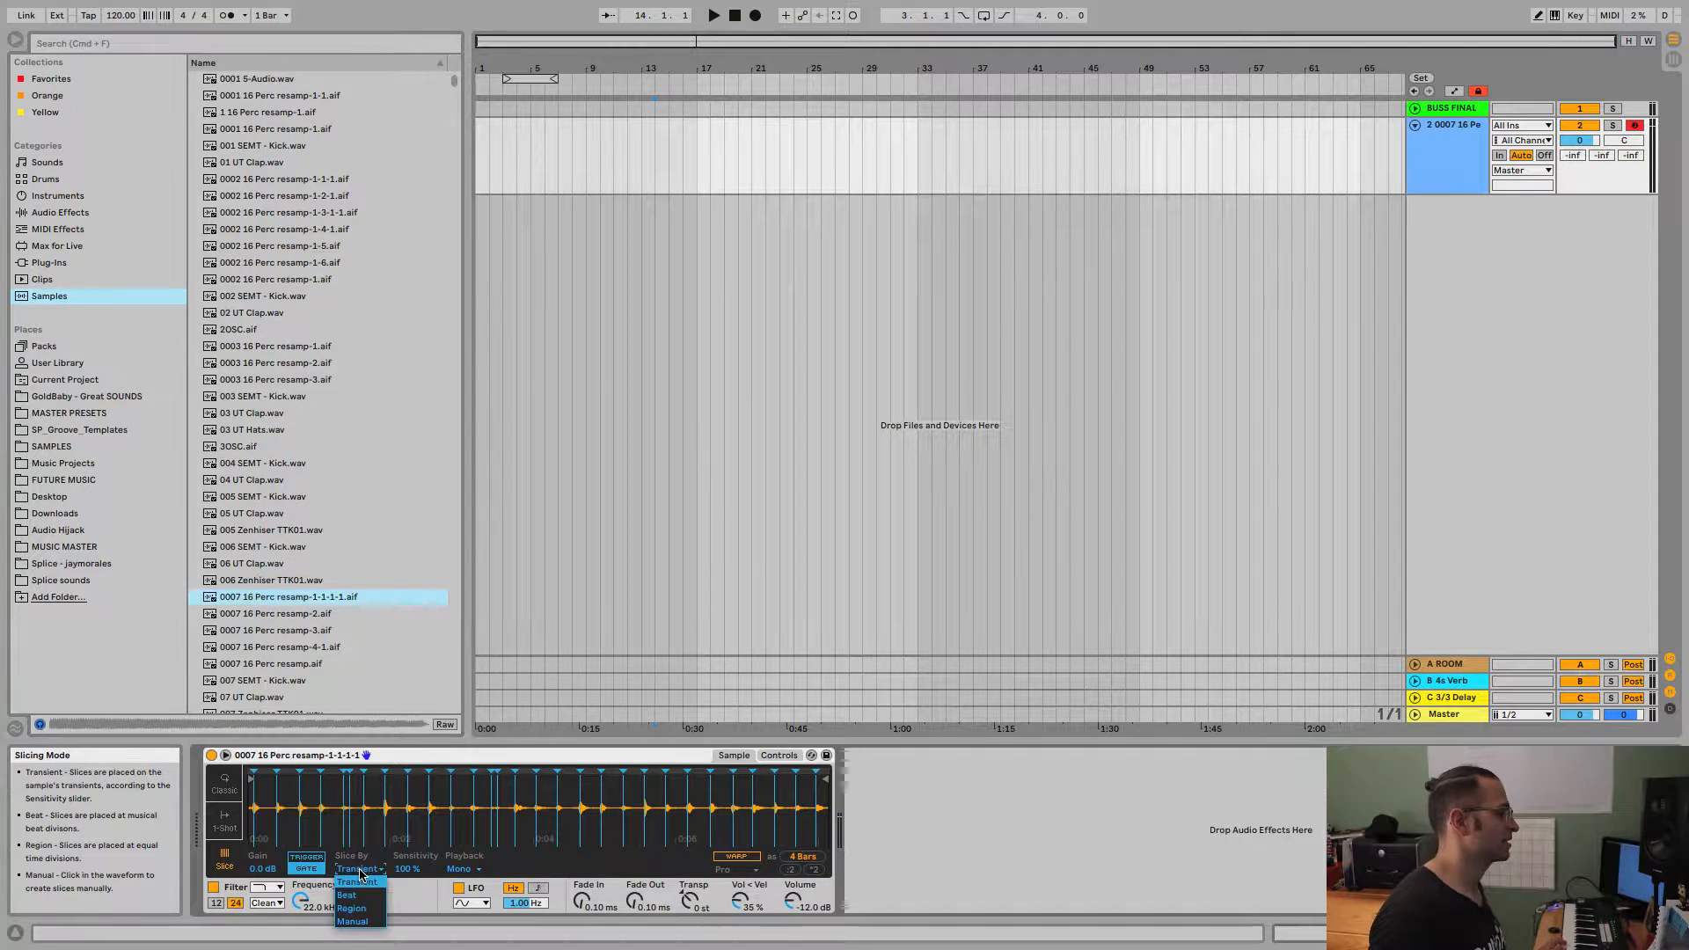
left_click(359, 888)
left_click(352, 874)
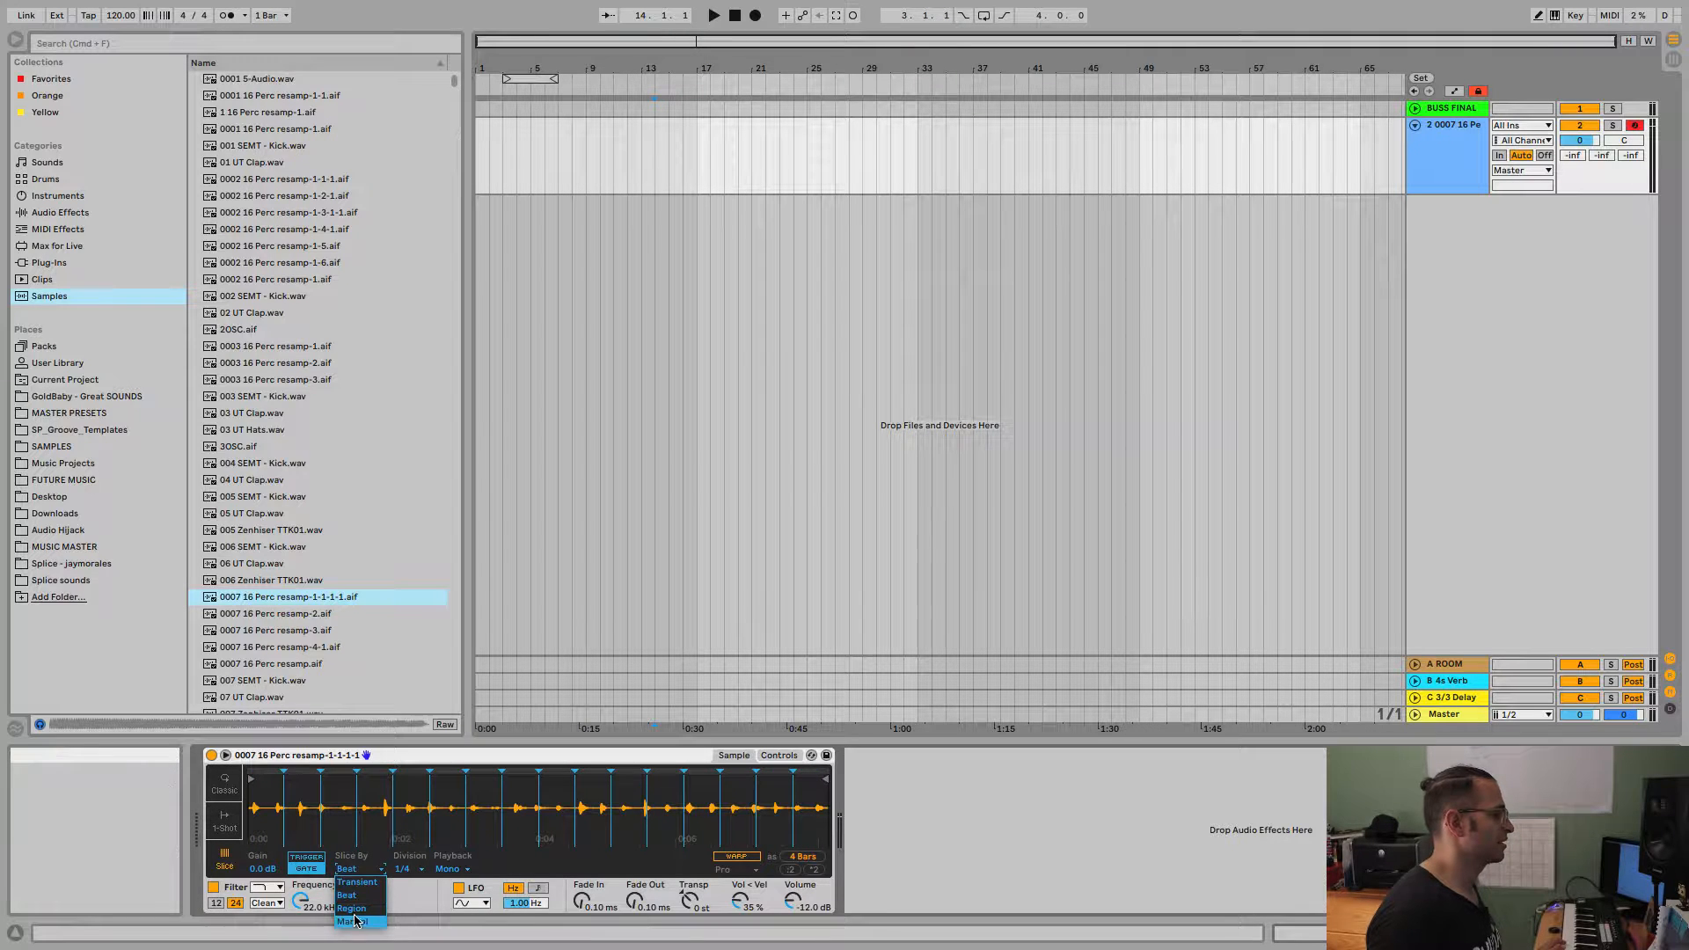
left_click(360, 917)
left_click(358, 870)
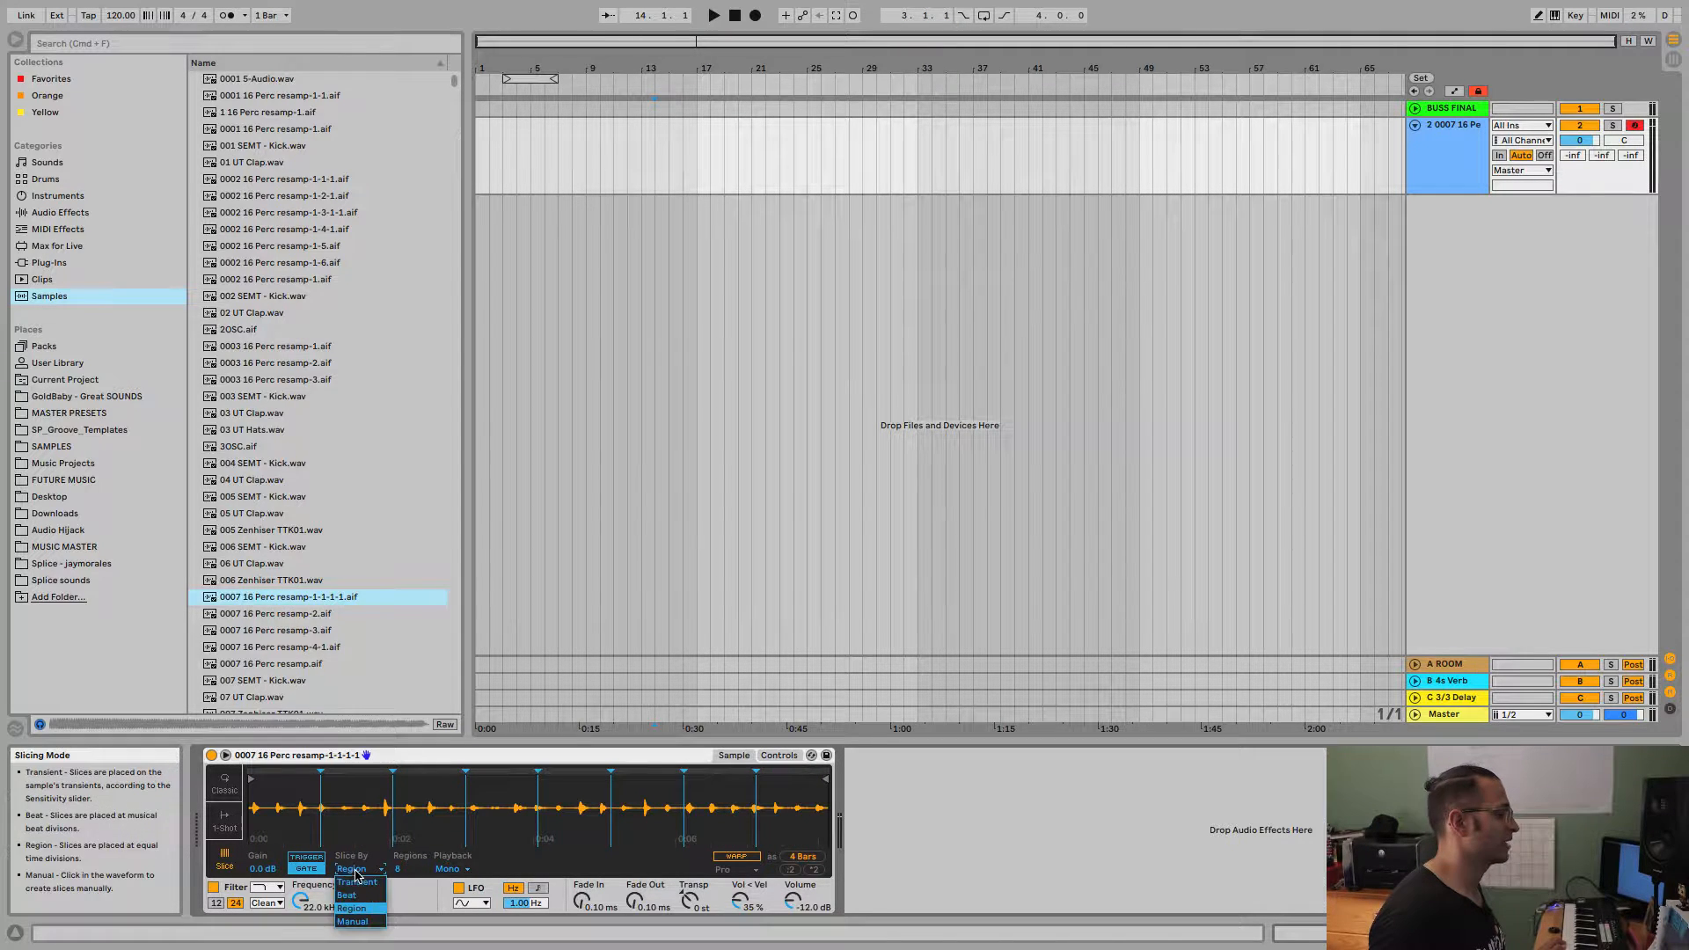
left_click(356, 922)
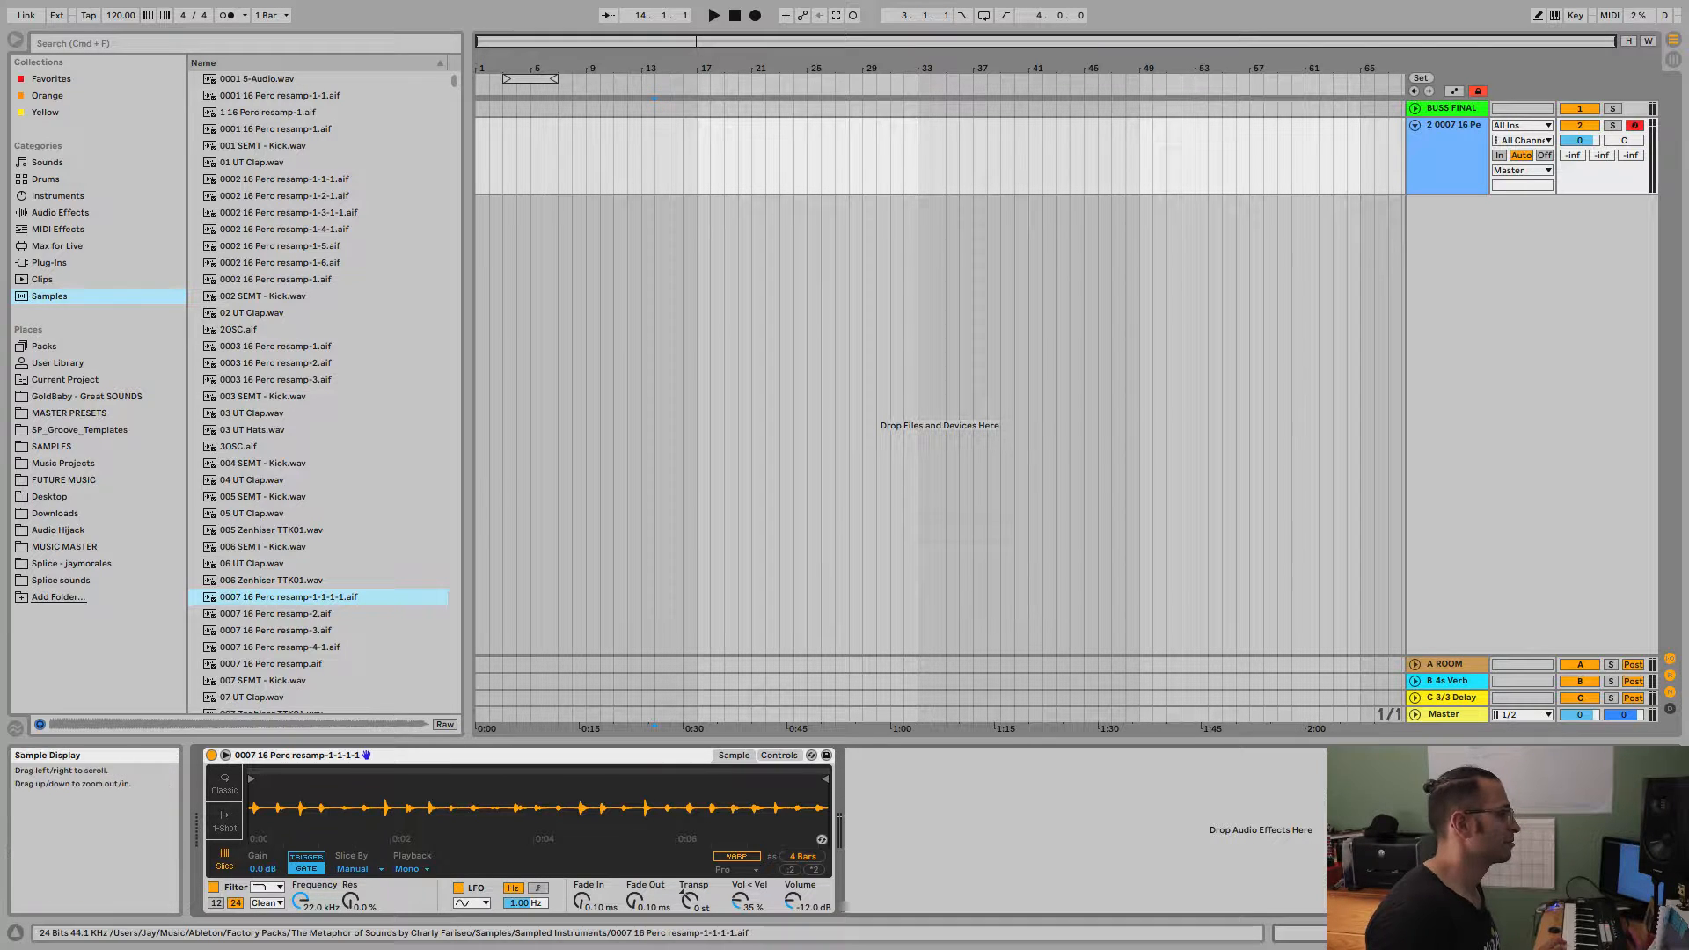
Place four manual slice markers in the first half of the waveform and move the third one slightly earlier.
double_click(328, 809)
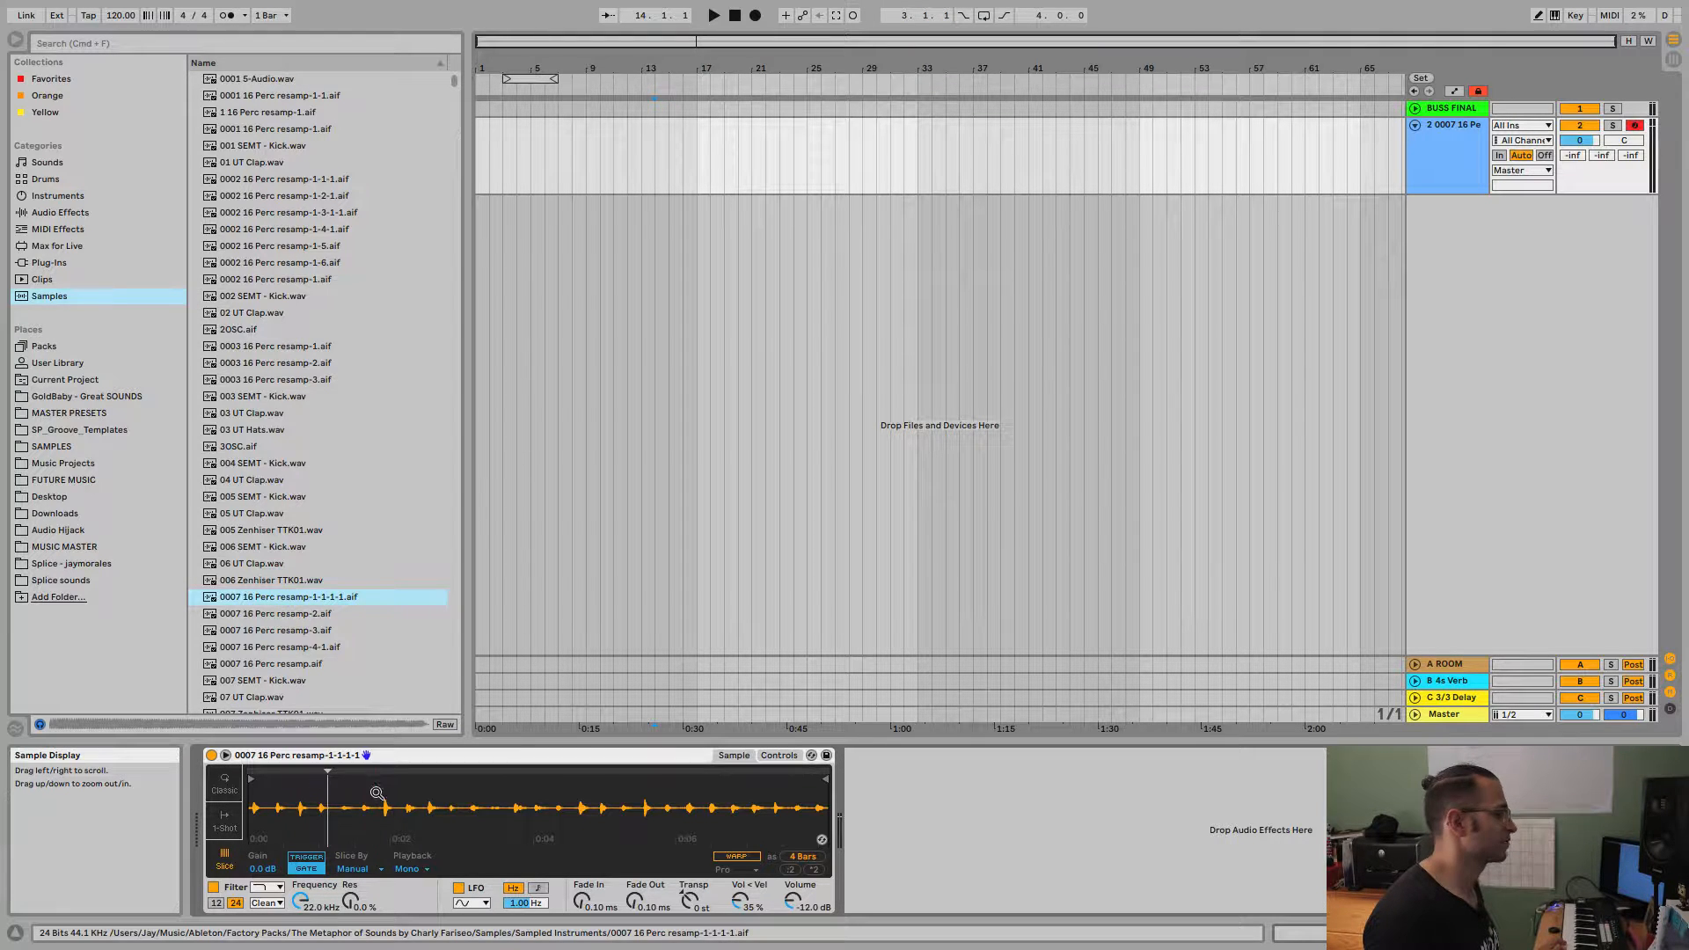
double_click(375, 792)
double_click(422, 792)
double_click(473, 795)
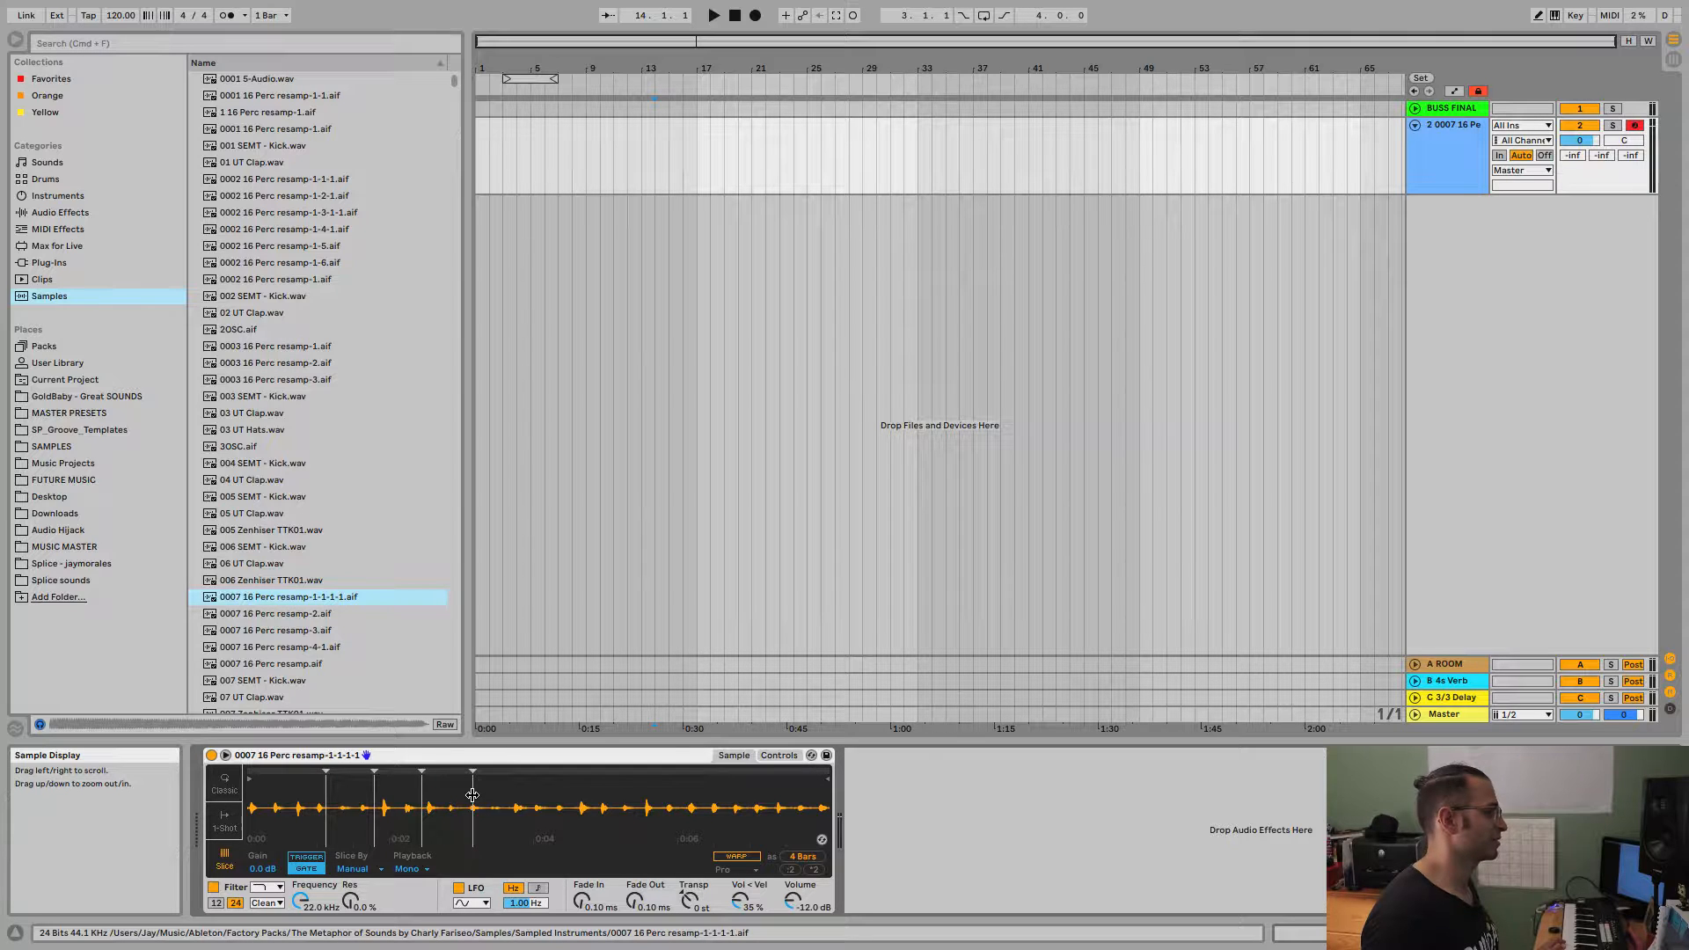
mouse_move(423, 772)
left_mouse_down()
mouse_move(392, 772)
mouse_move(406, 774)
left_mouse_up()
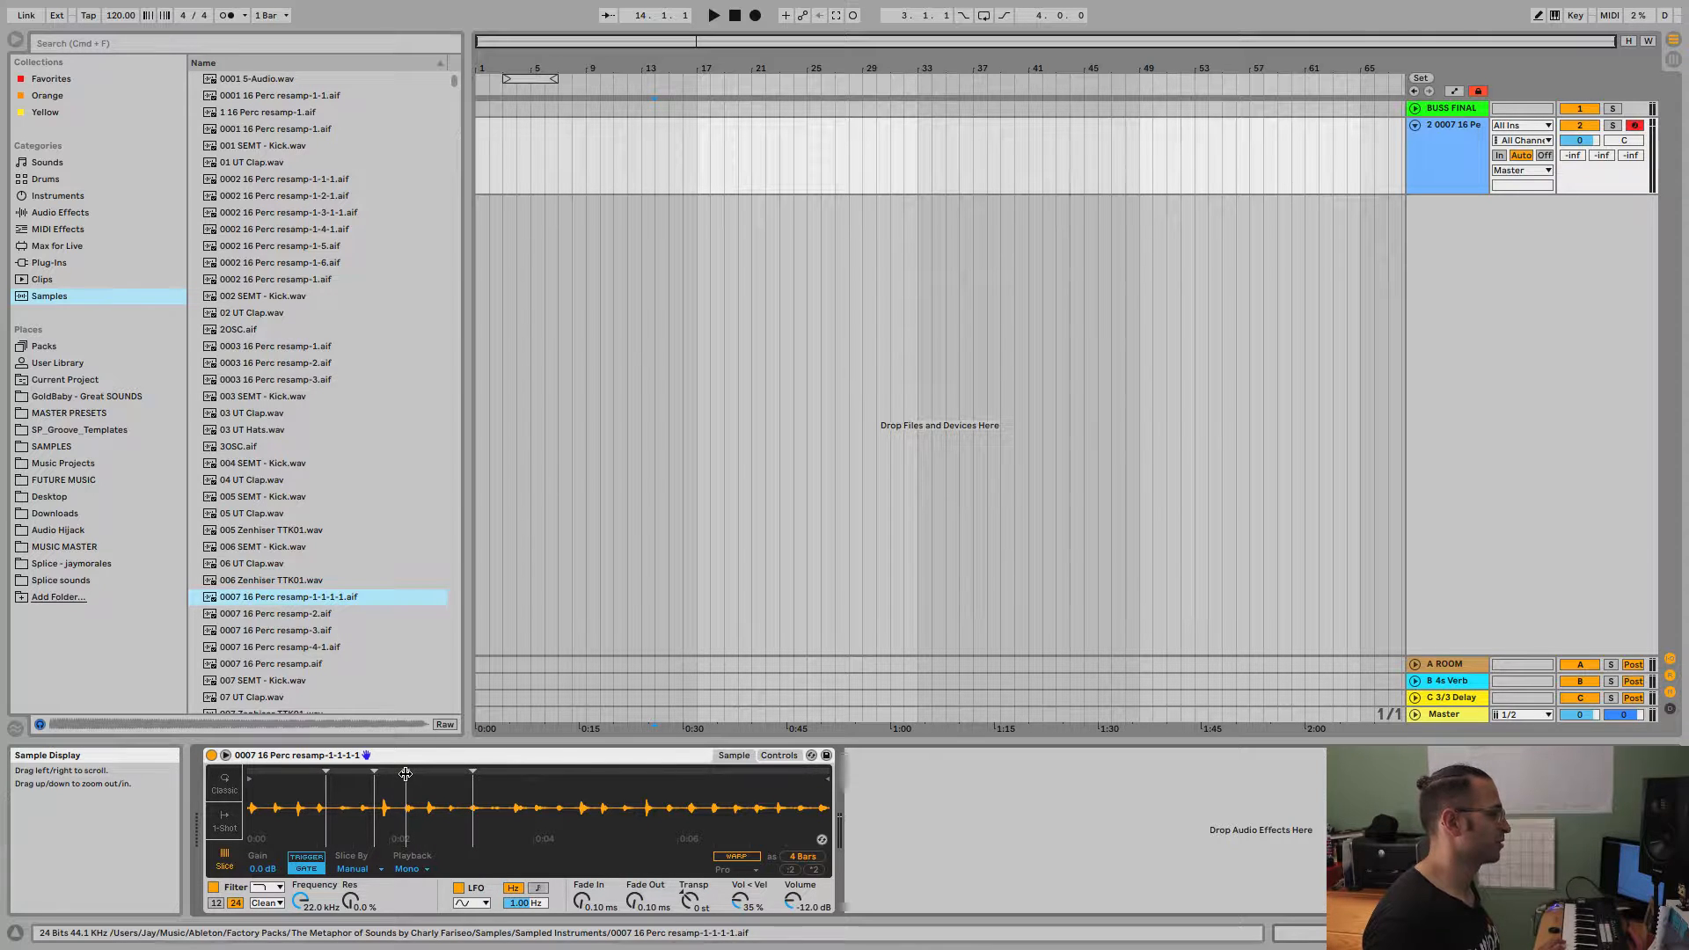
Slice the percussion sample by Transient and lower the slice sensitivity to 88 %.
left_click(353, 869)
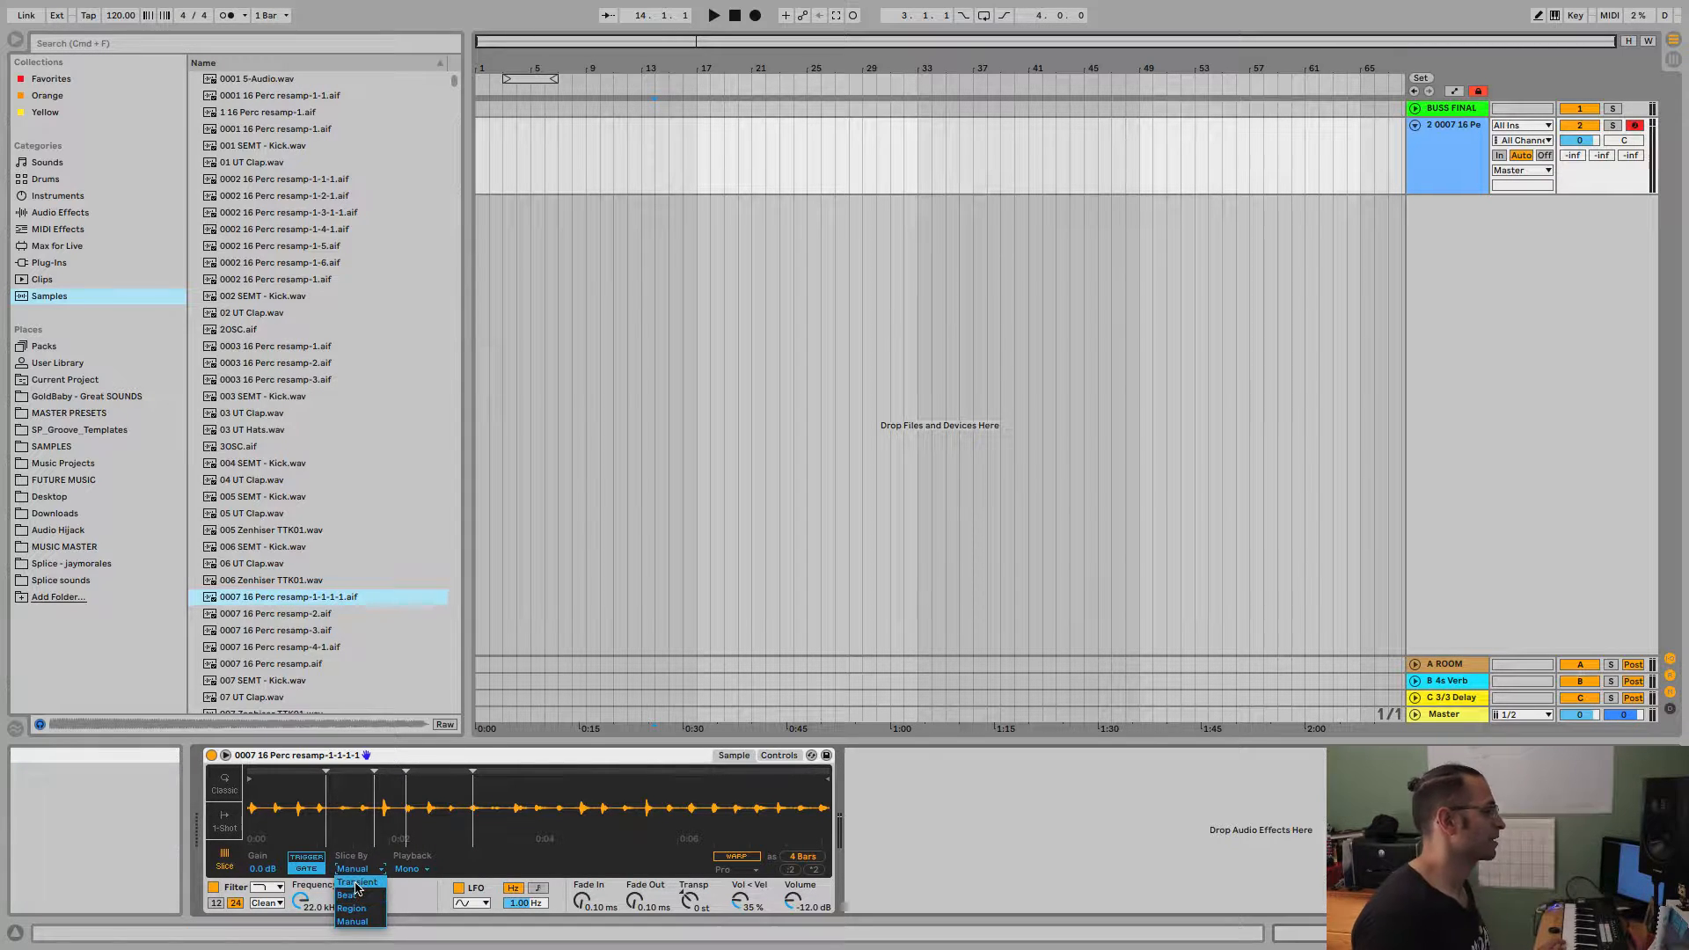
left_click(357, 884)
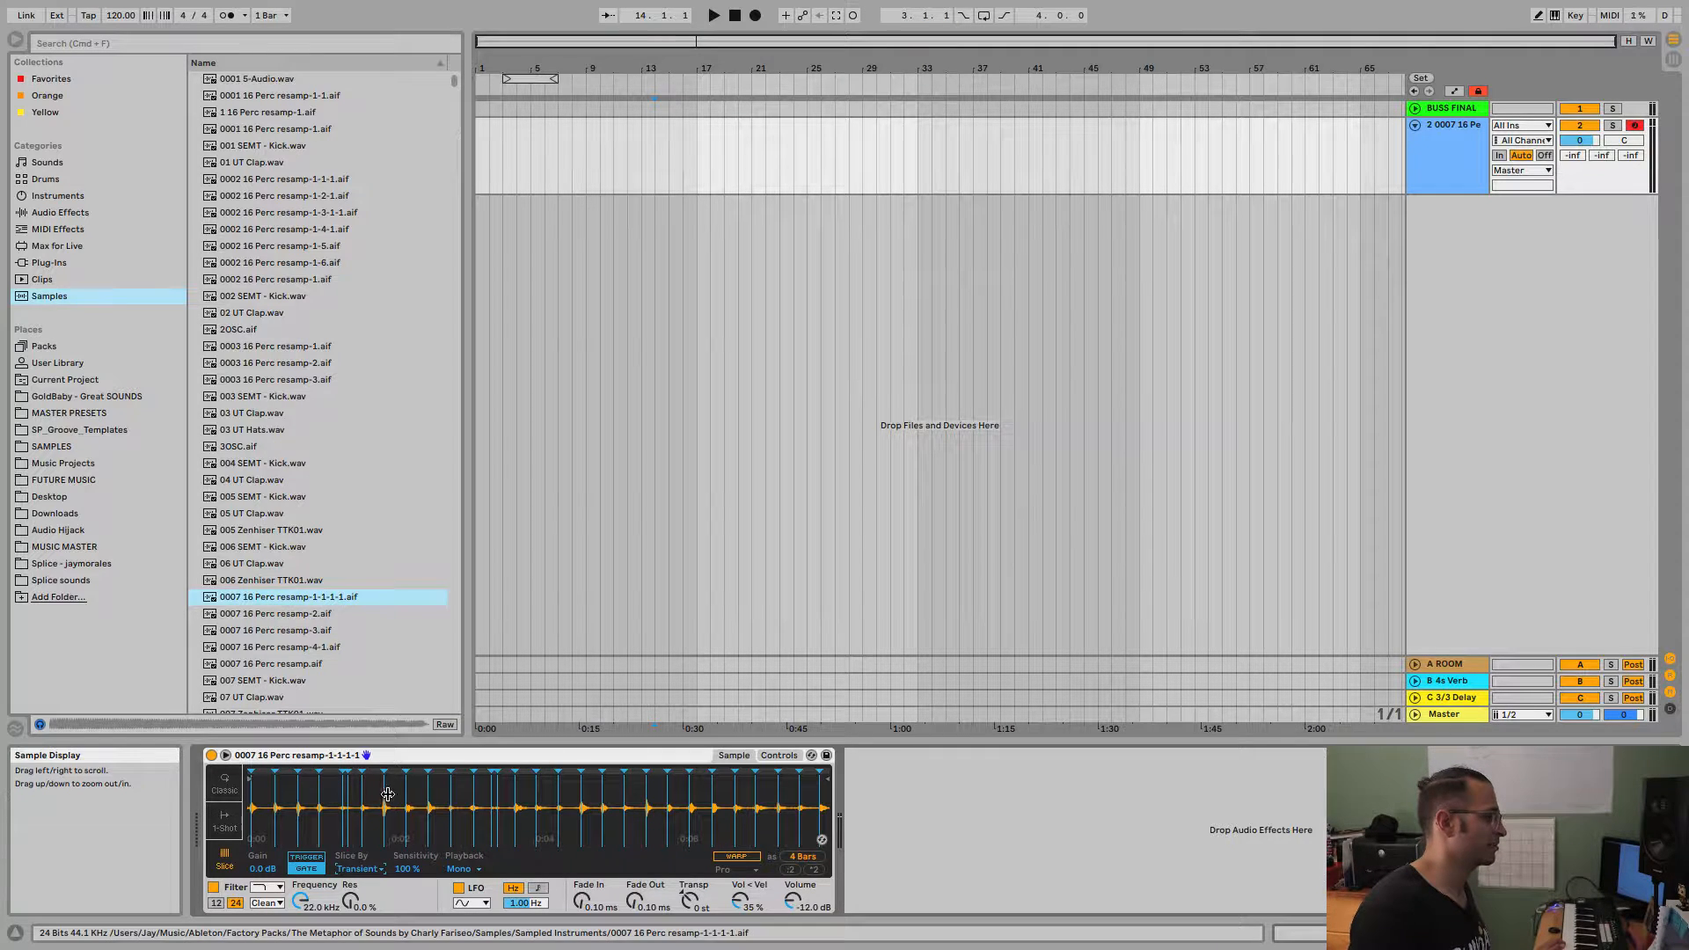
mouse_move(379, 780)
left_mouse_down()
mouse_move(378, 845)
mouse_move(380, 781)
left_mouse_up()
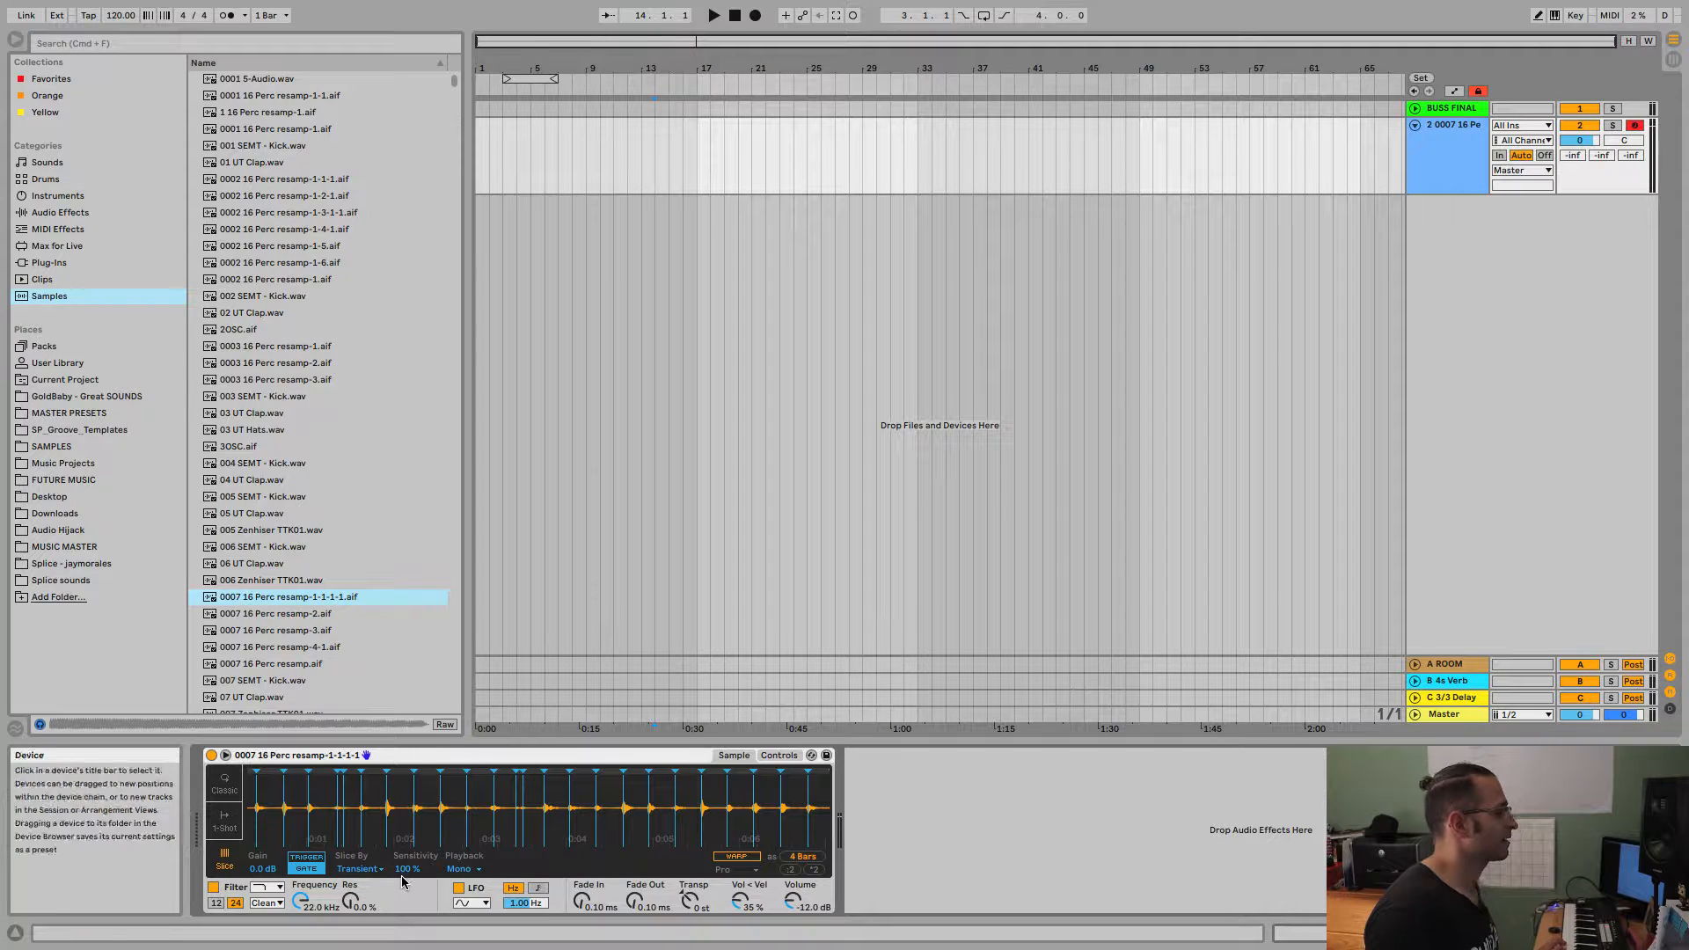
left_click_drag(407, 869, 406, 933)
left_click_drag(407, 869, 407, 814)
Review the slice playback options, compare the Classic and 1-Shot modes, and return to Slice mode.
left_click(467, 870)
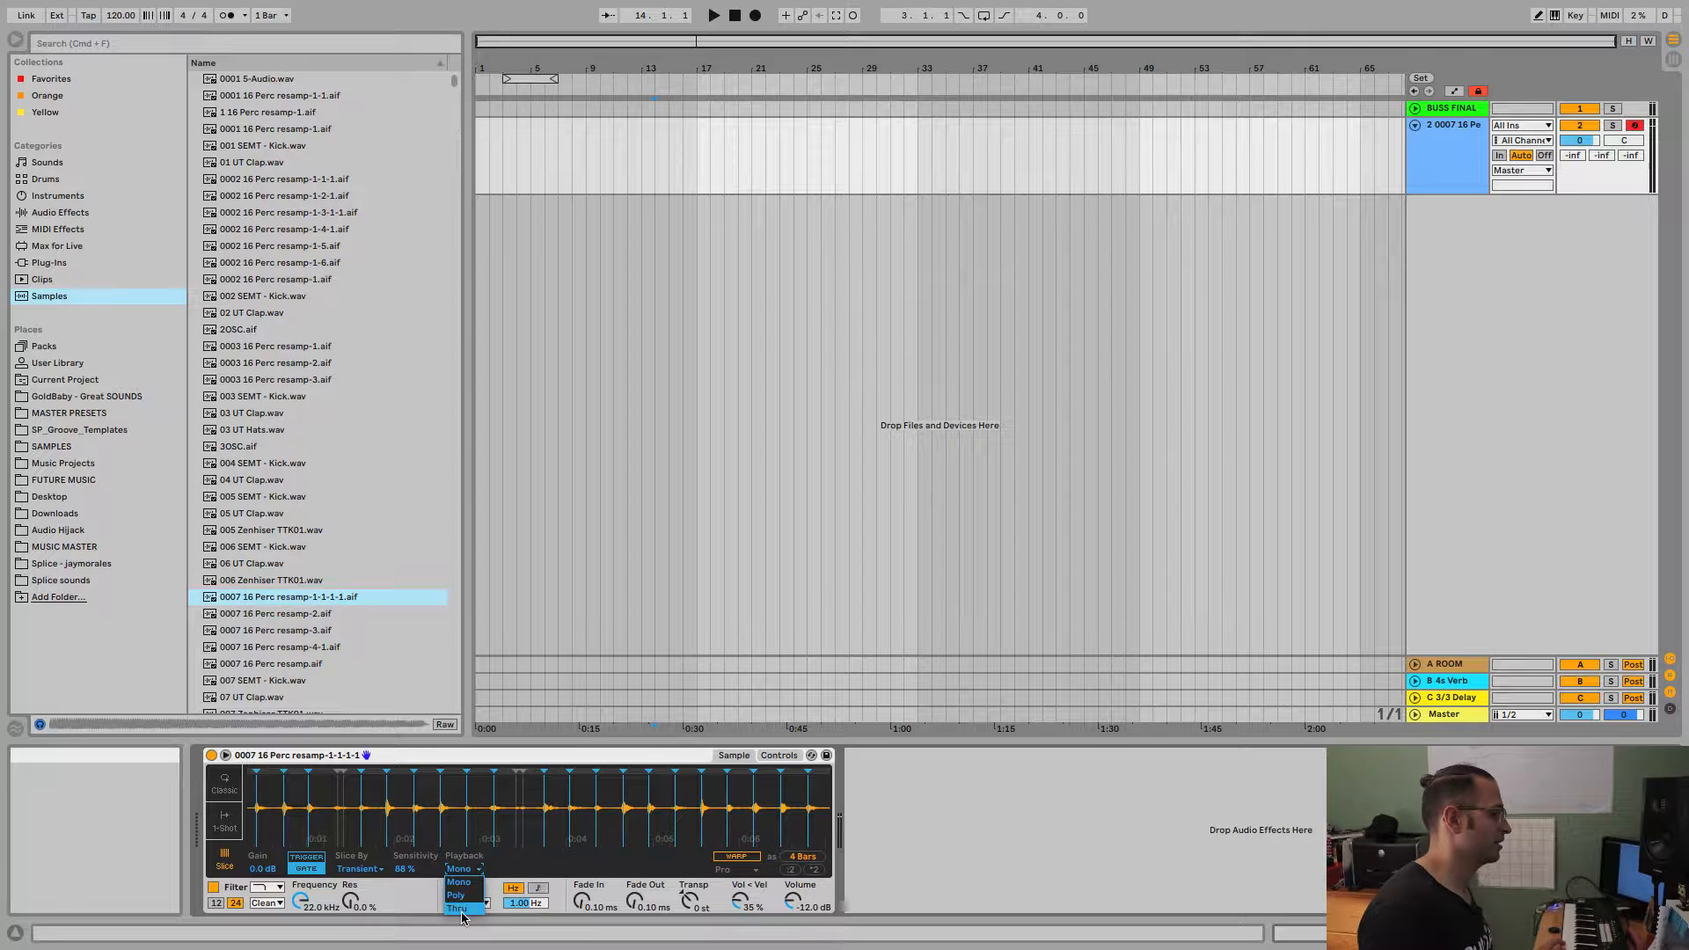
left_click(478, 869)
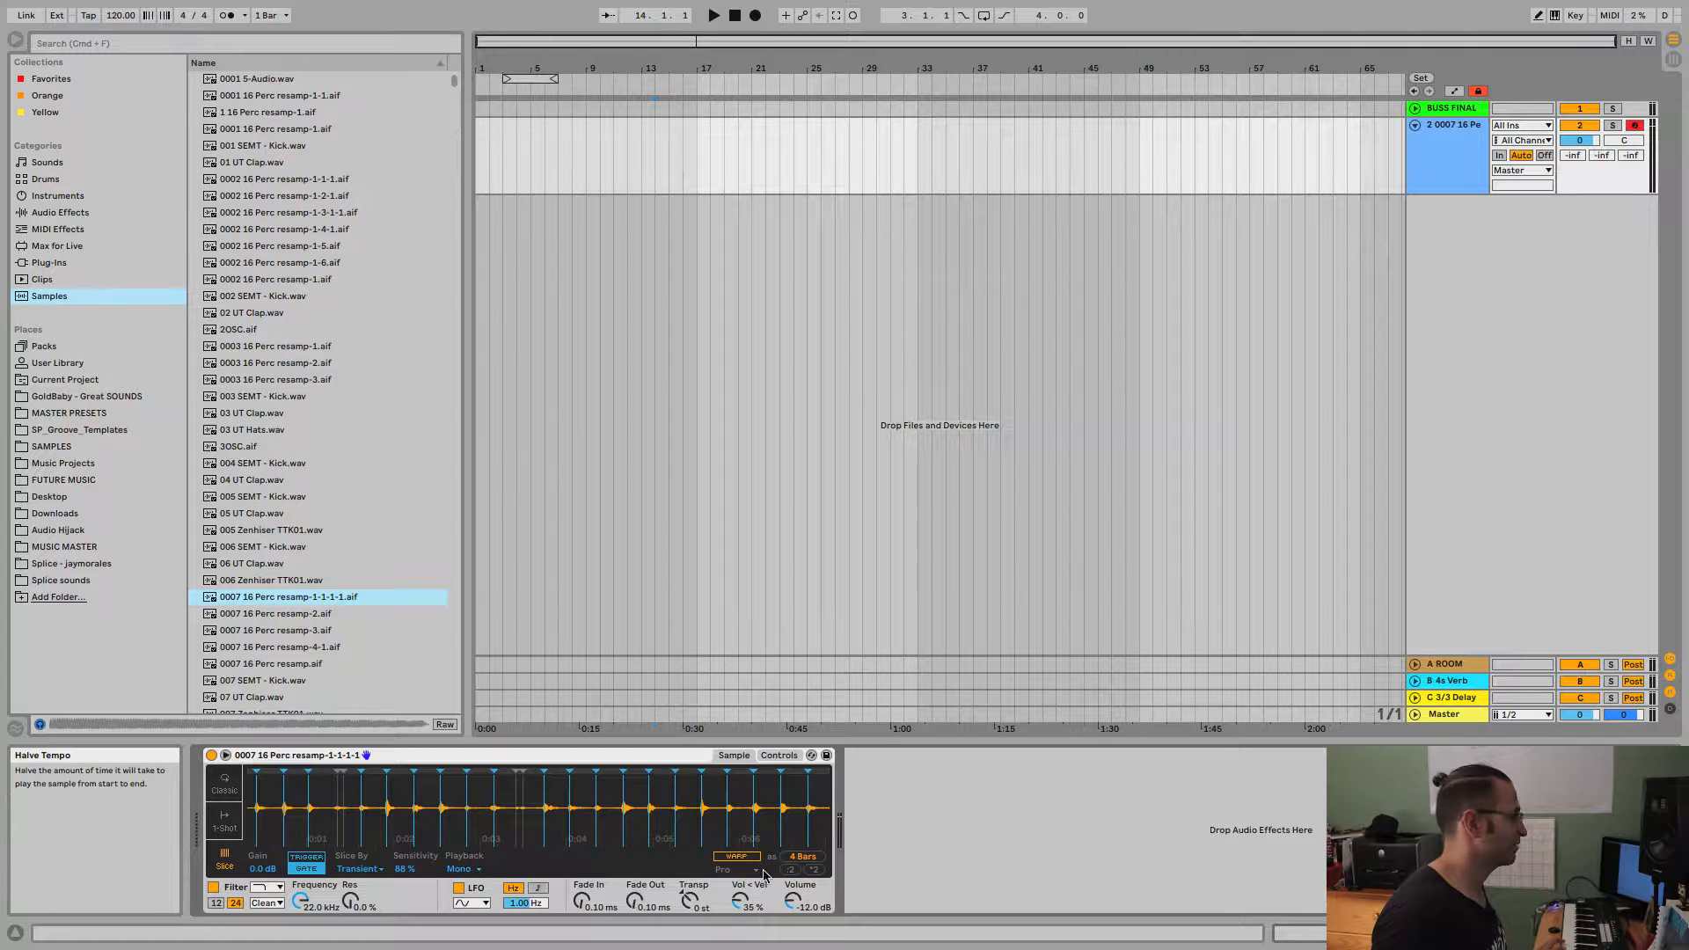
left_click(221, 780)
left_click(225, 820)
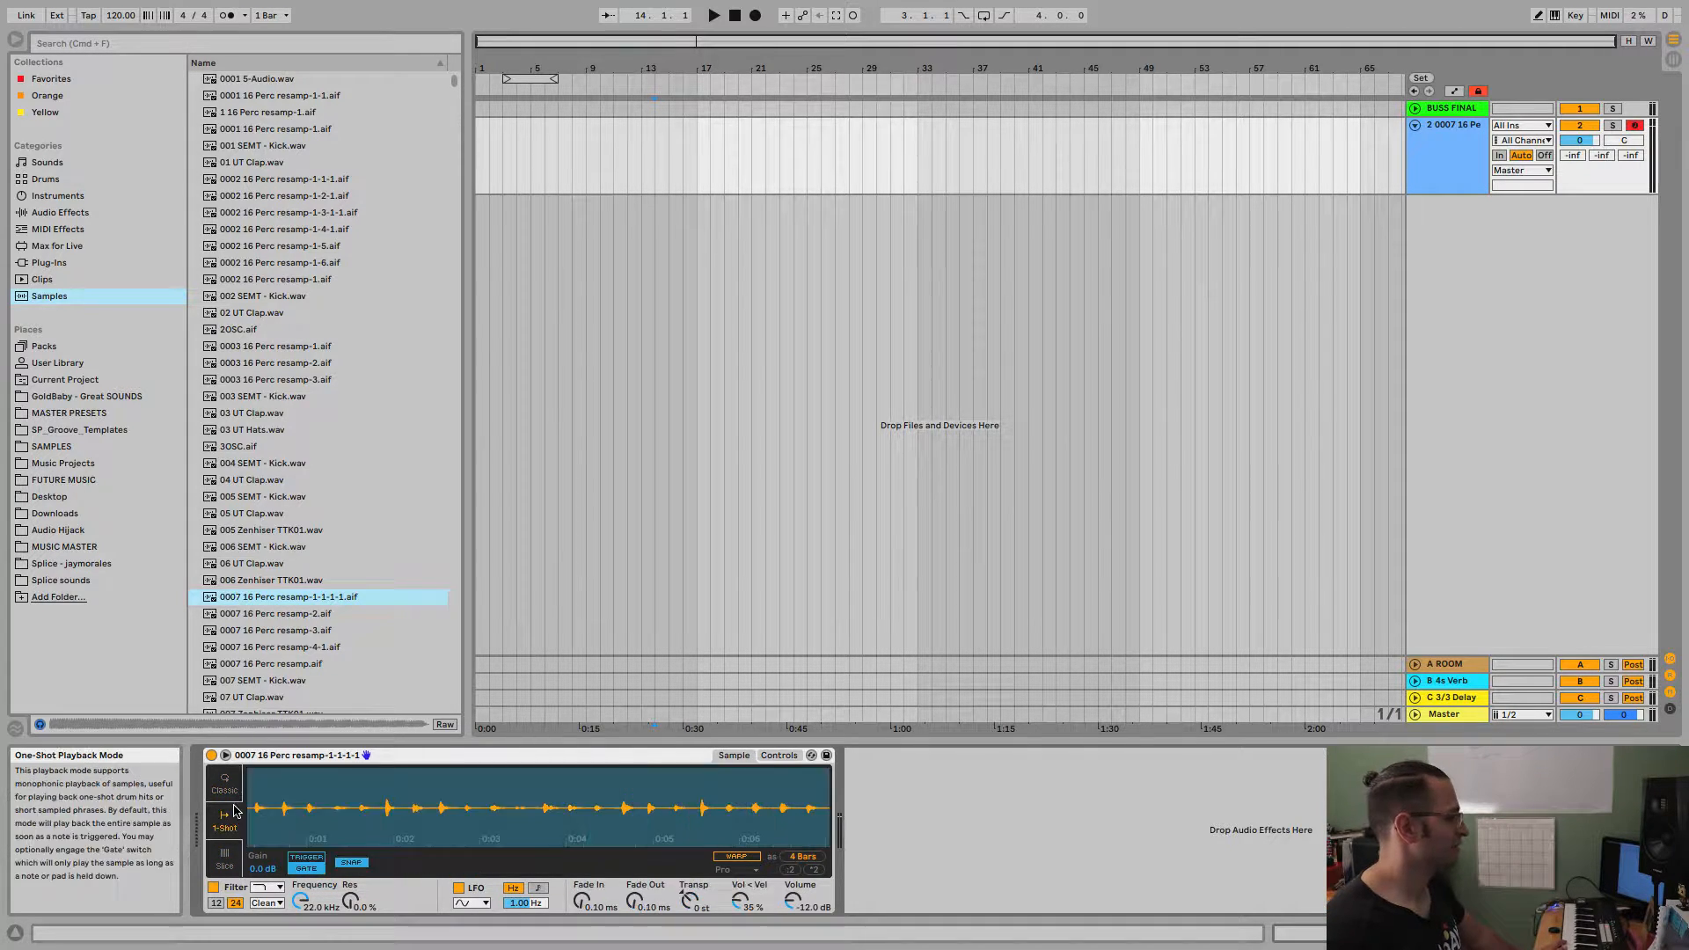
left_click(225, 858)
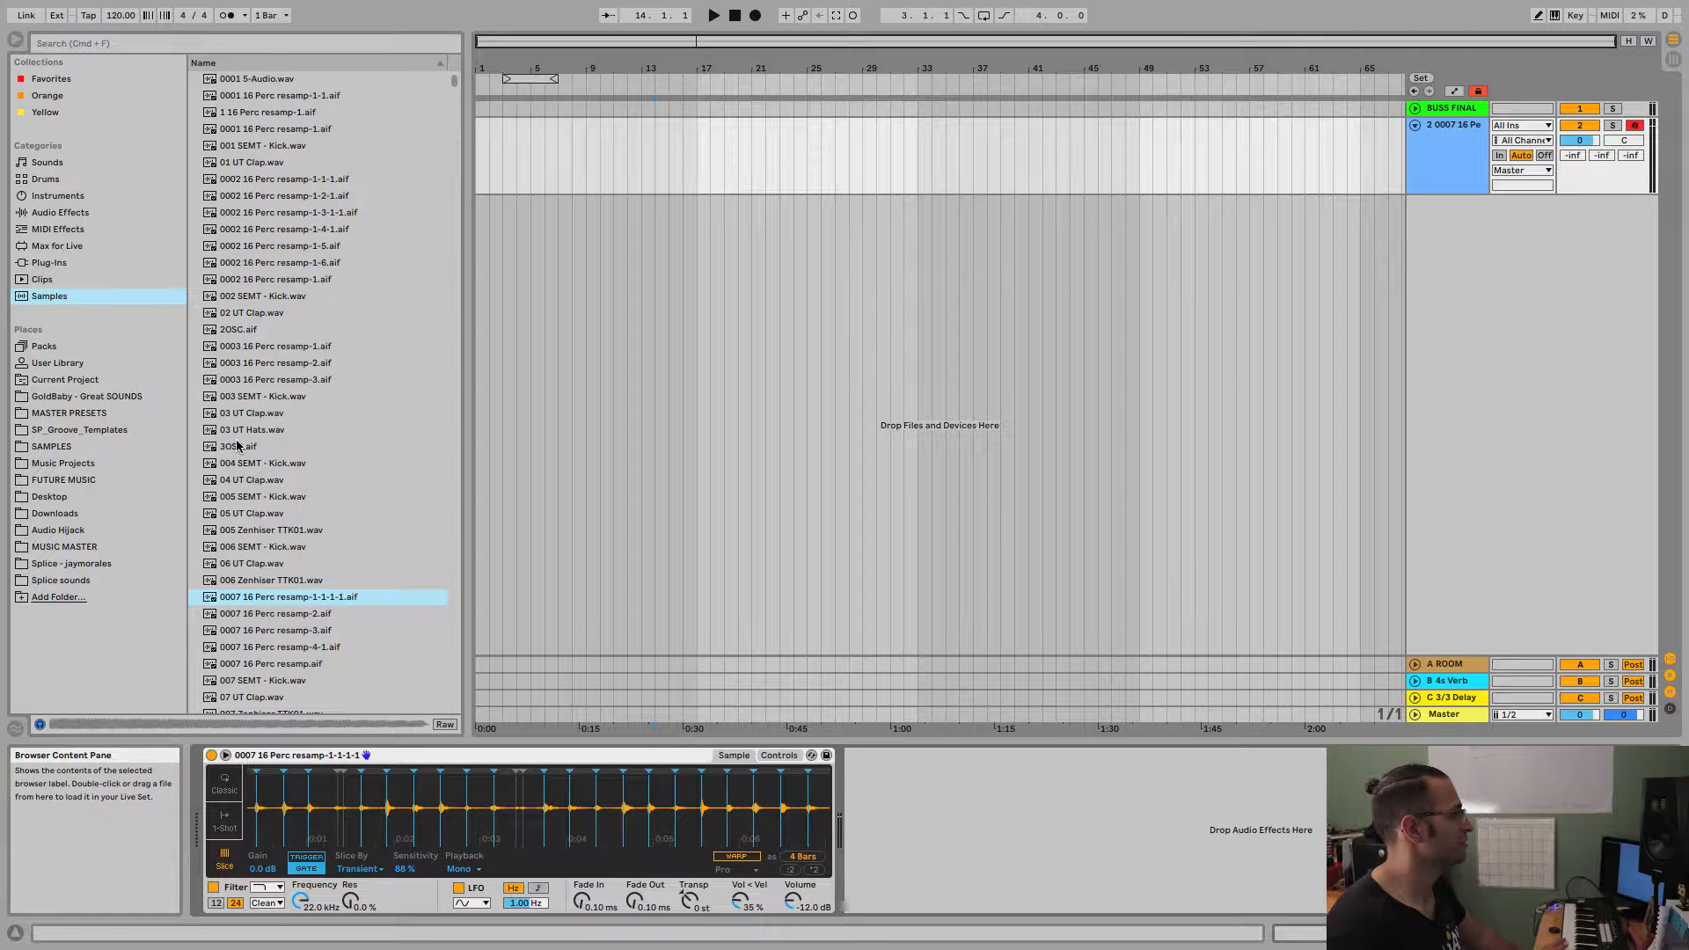
Load 3OSC.aif back into Simpler, toggle the filter off and on, and set the fade-in to 50.6 ms.
left_click_drag(243, 446, 305, 808)
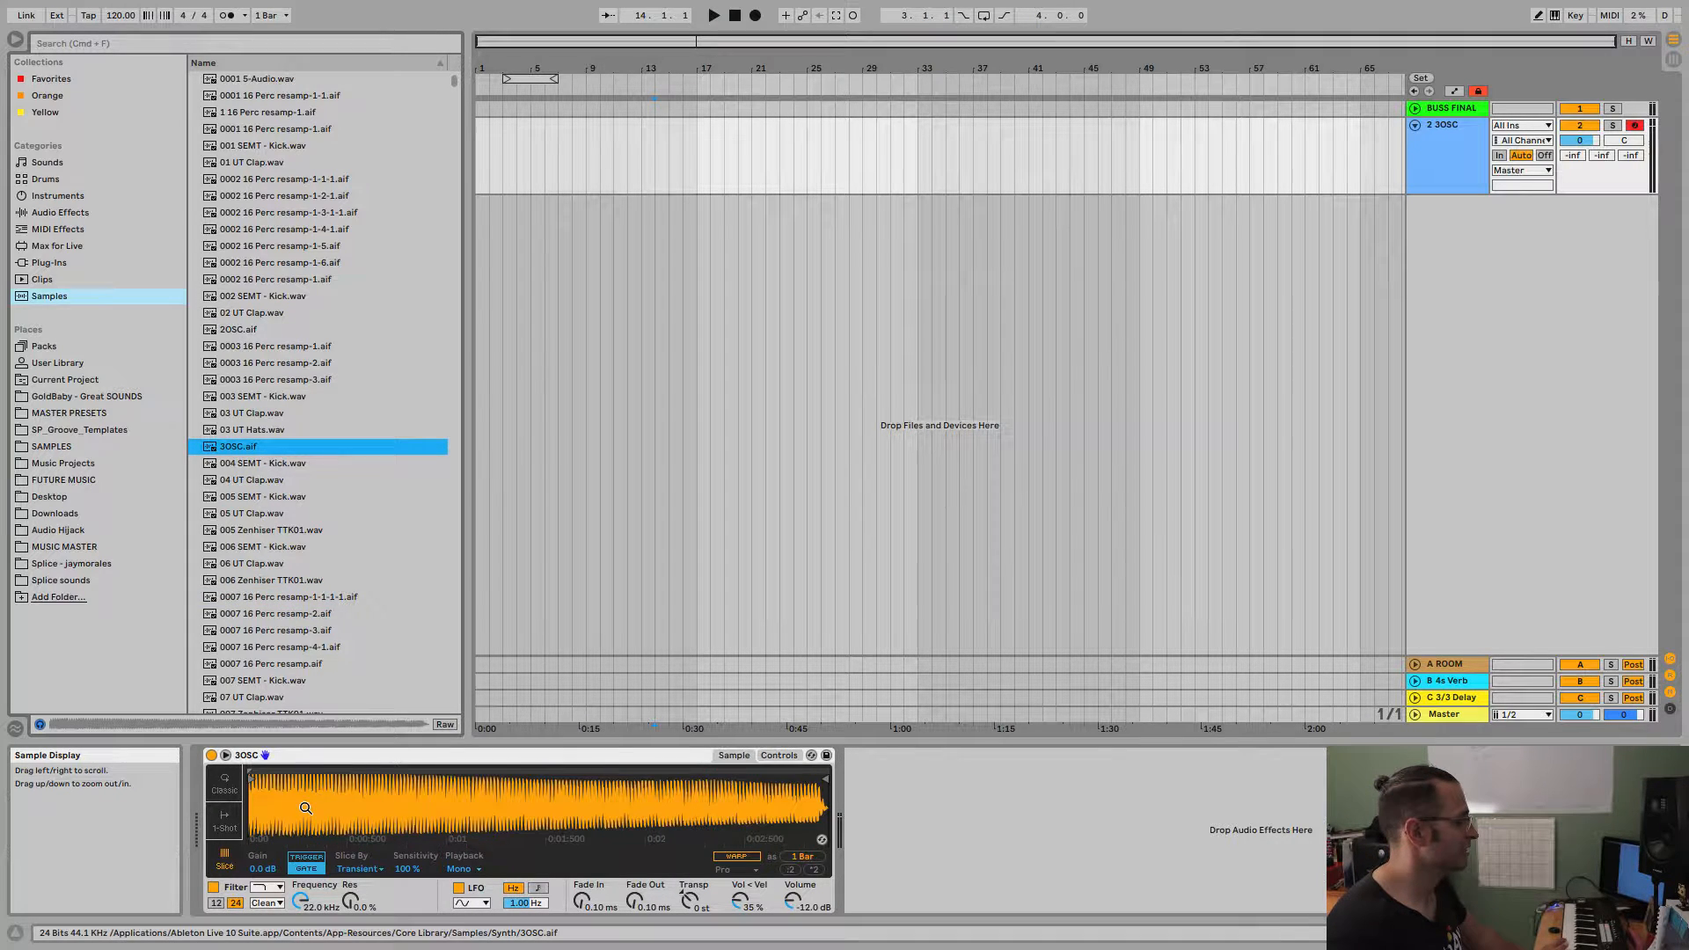
left_click(213, 887)
left_click(212, 887)
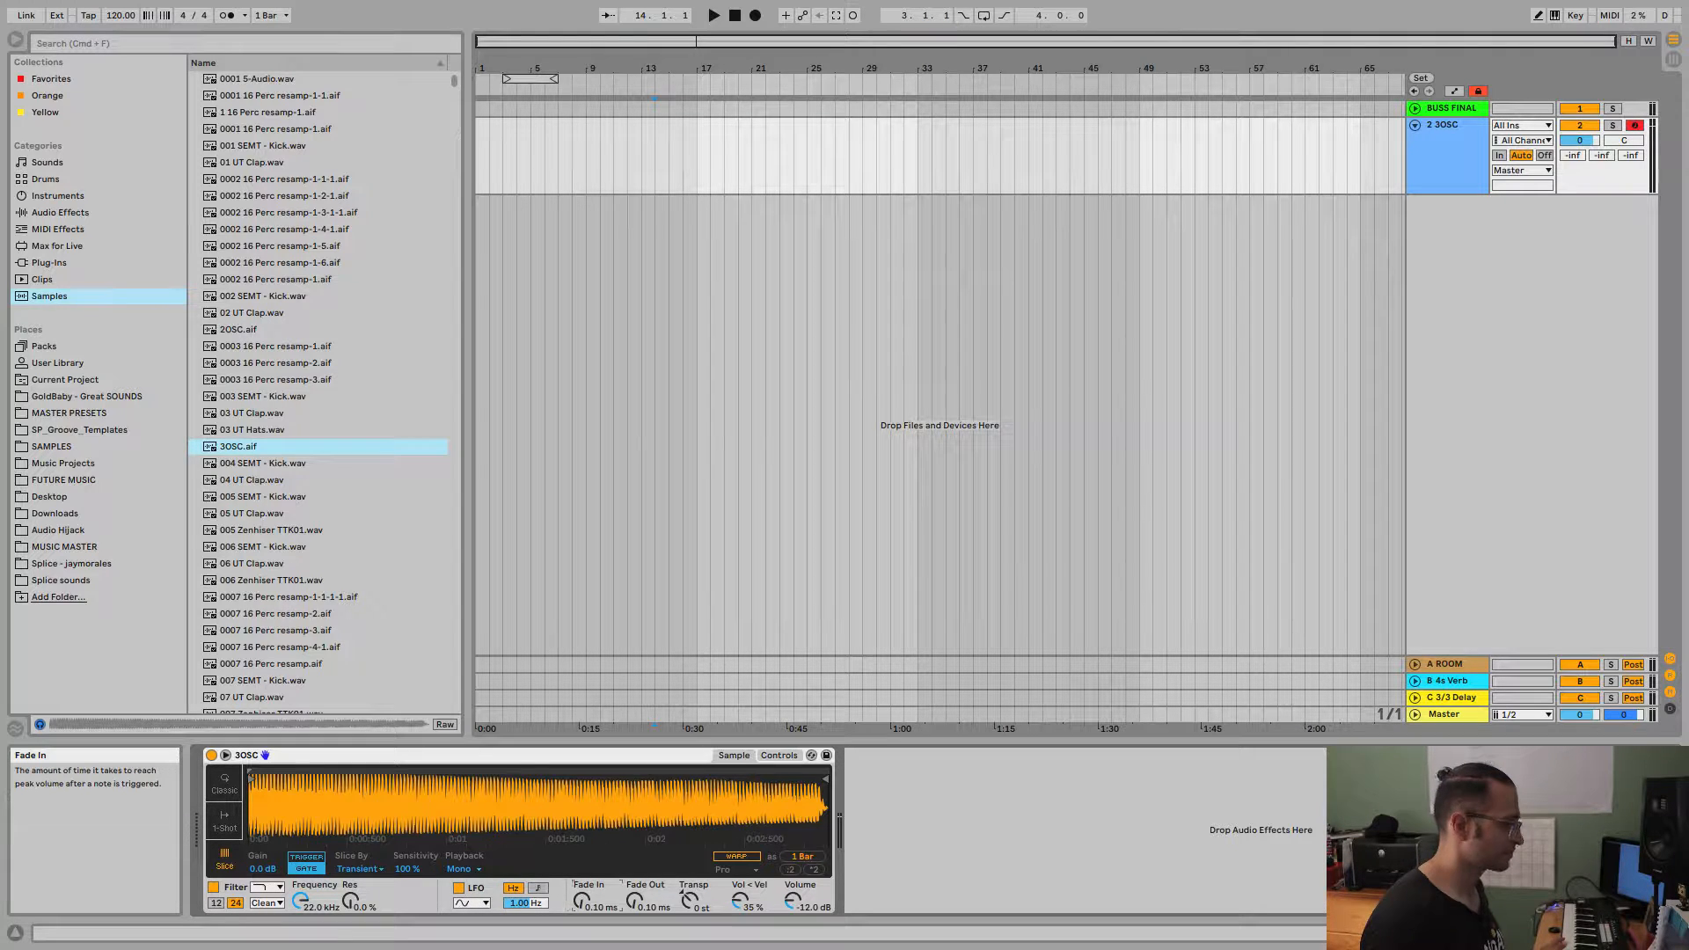
mouse_move(581, 897)
left_mouse_down()
mouse_move(581, 809)
mouse_move(581, 880)
left_mouse_up()
Compare Classic and Slice modes, then use 1-Shot mode with a 0.00 ms fade-in and a 1.24 s fade-out.
left_click(234, 789)
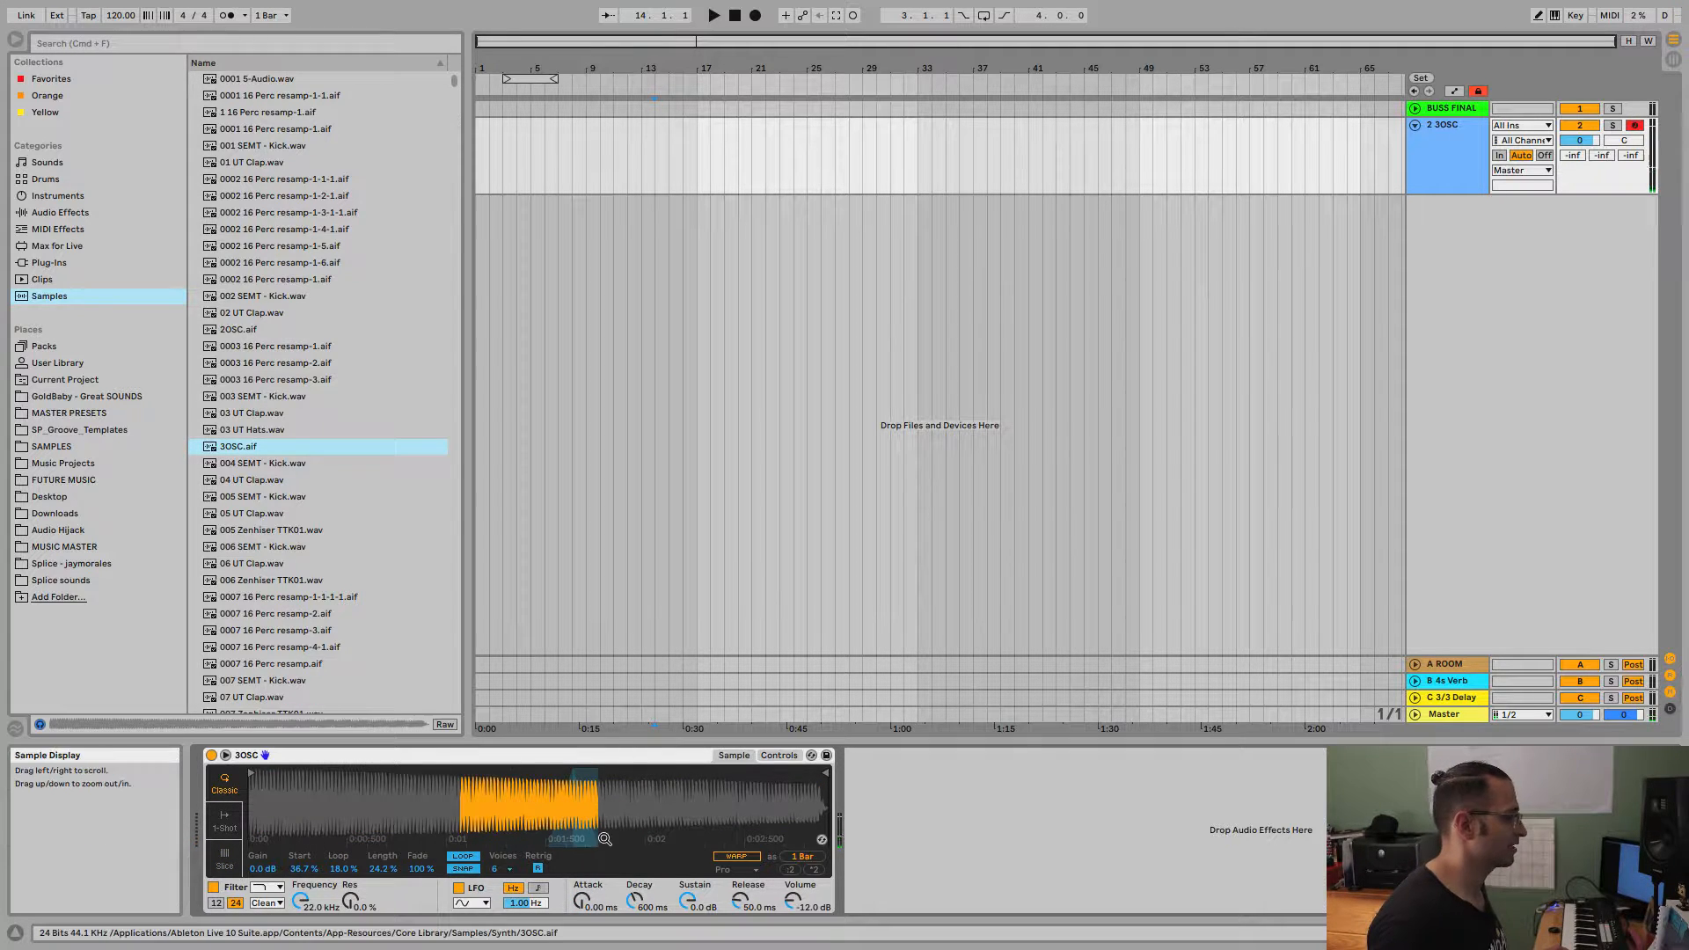
left_click(231, 865)
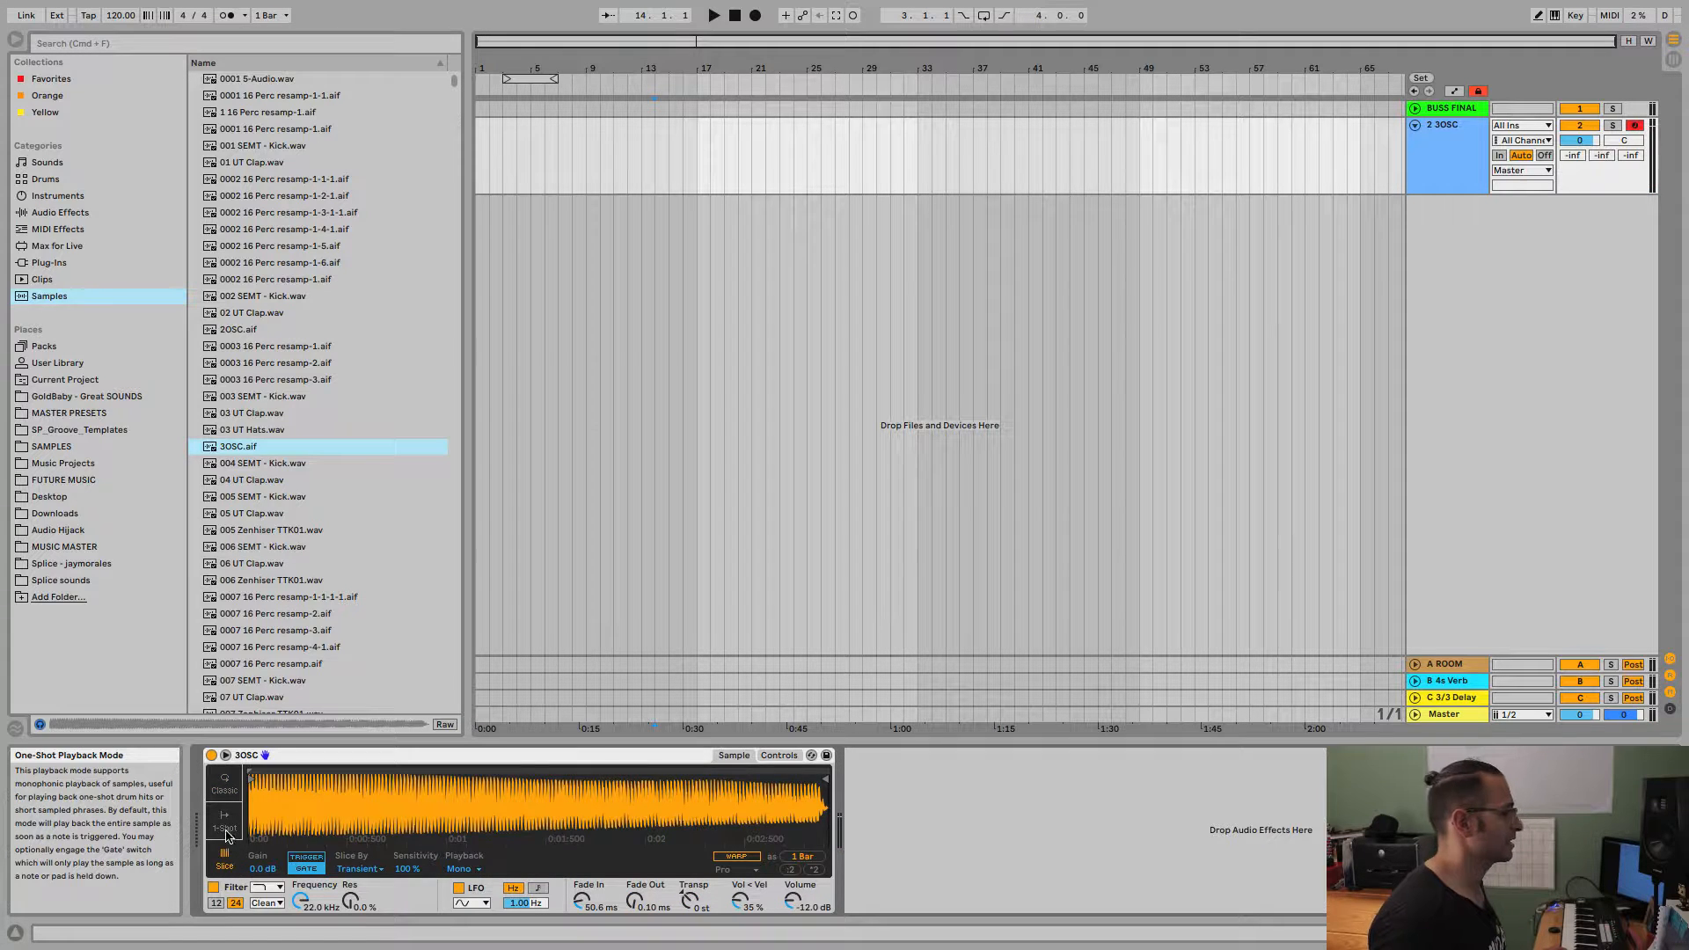
left_click(225, 827)
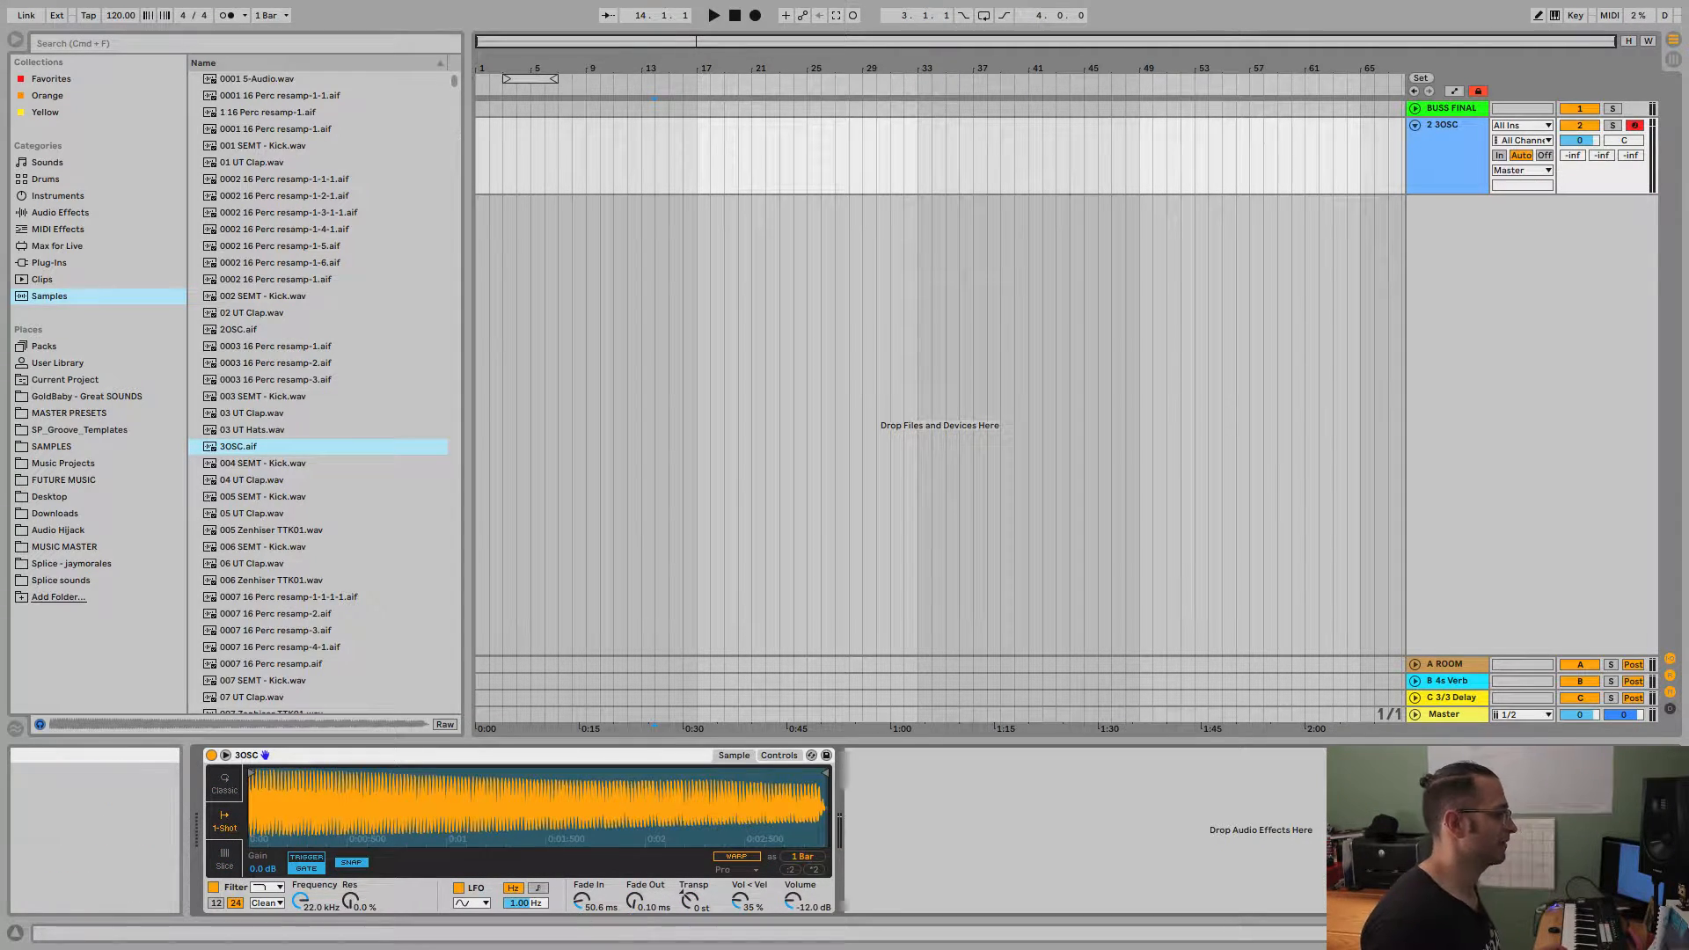
left_click_drag(582, 896, 582, 902)
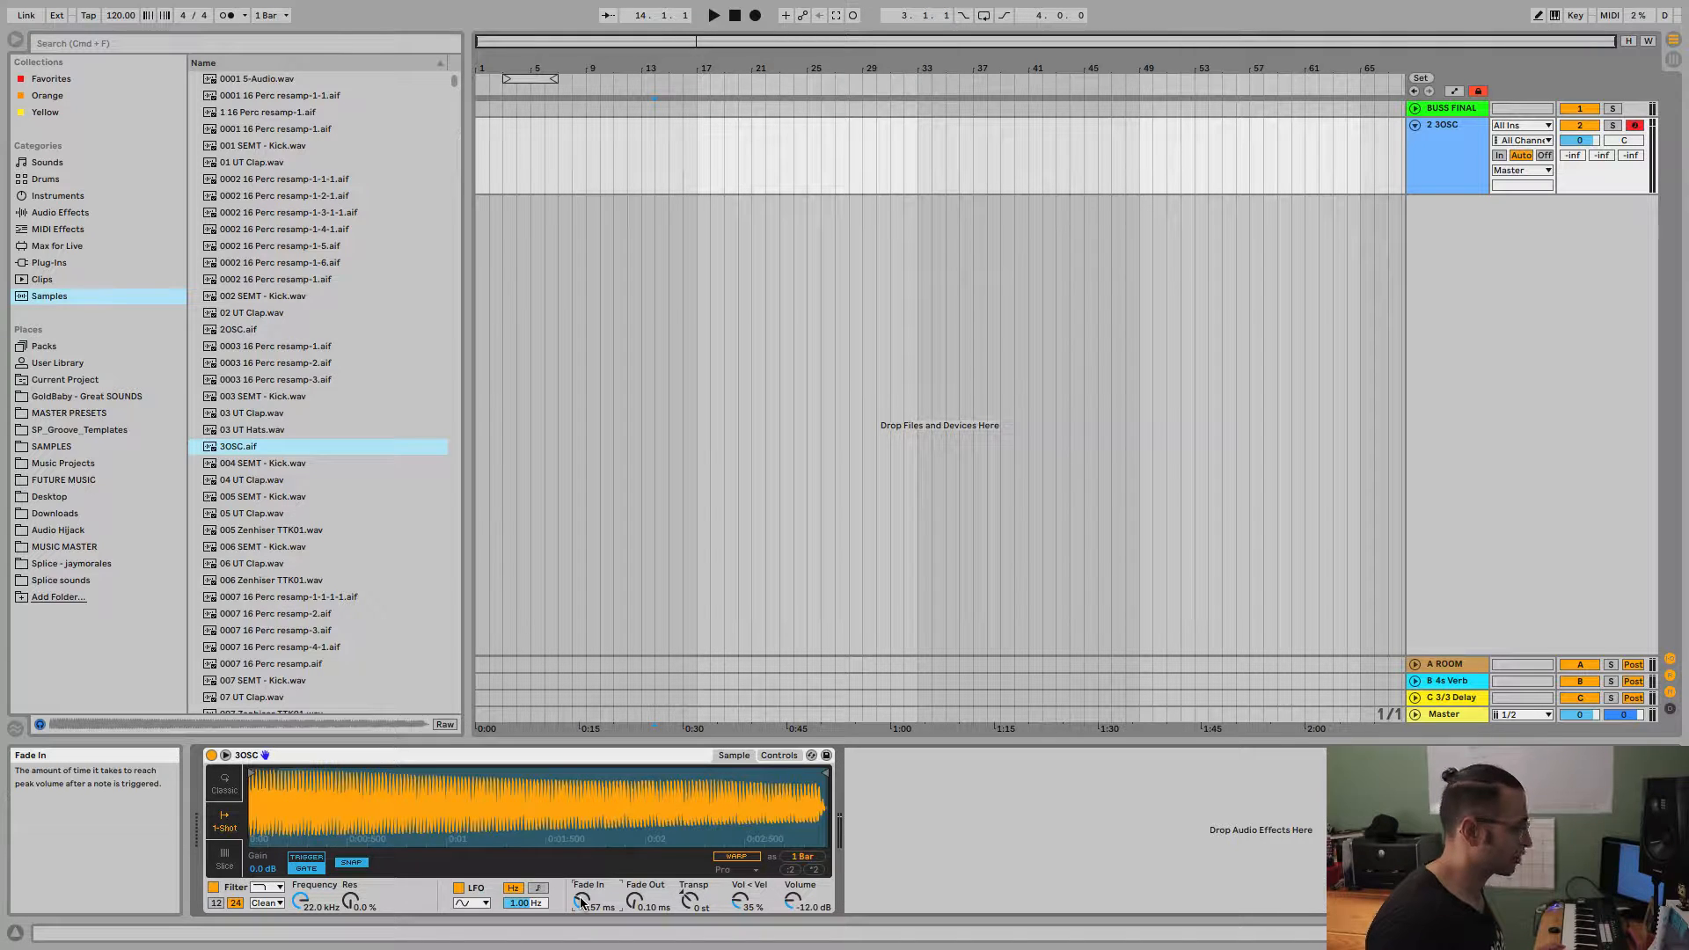
left_click_drag(634, 900, 582, 915)
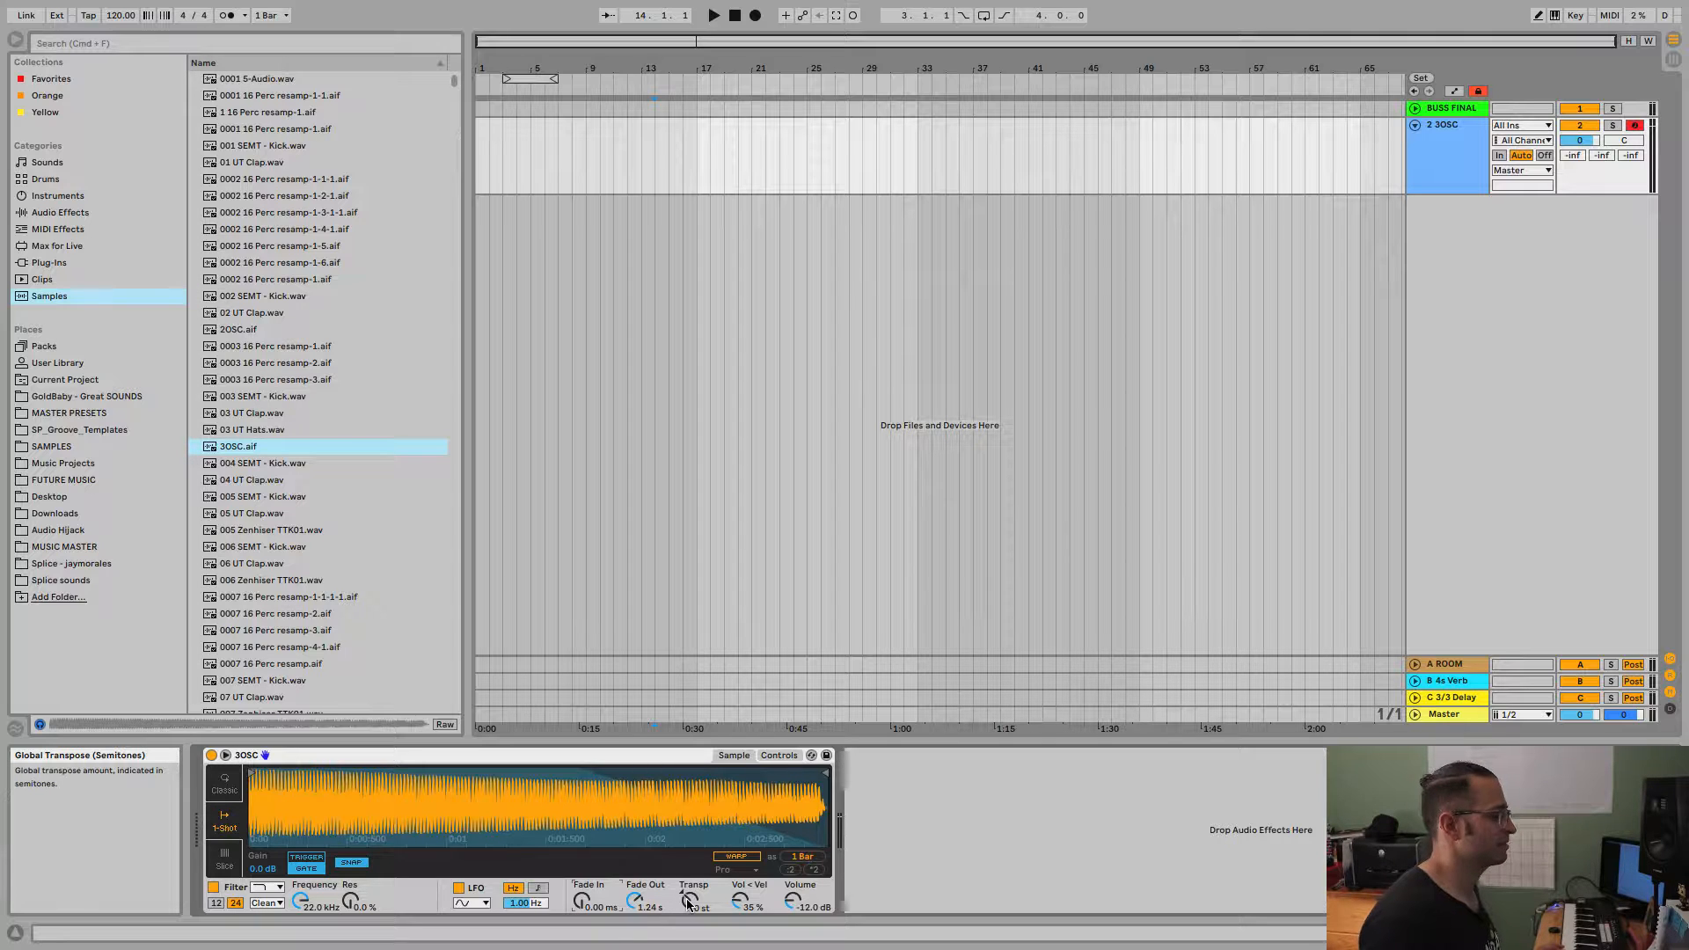
Try transposing the sample up by 16 semitones and reset the transposition to 0 st.
left_click_drag(688, 902, 688, 827)
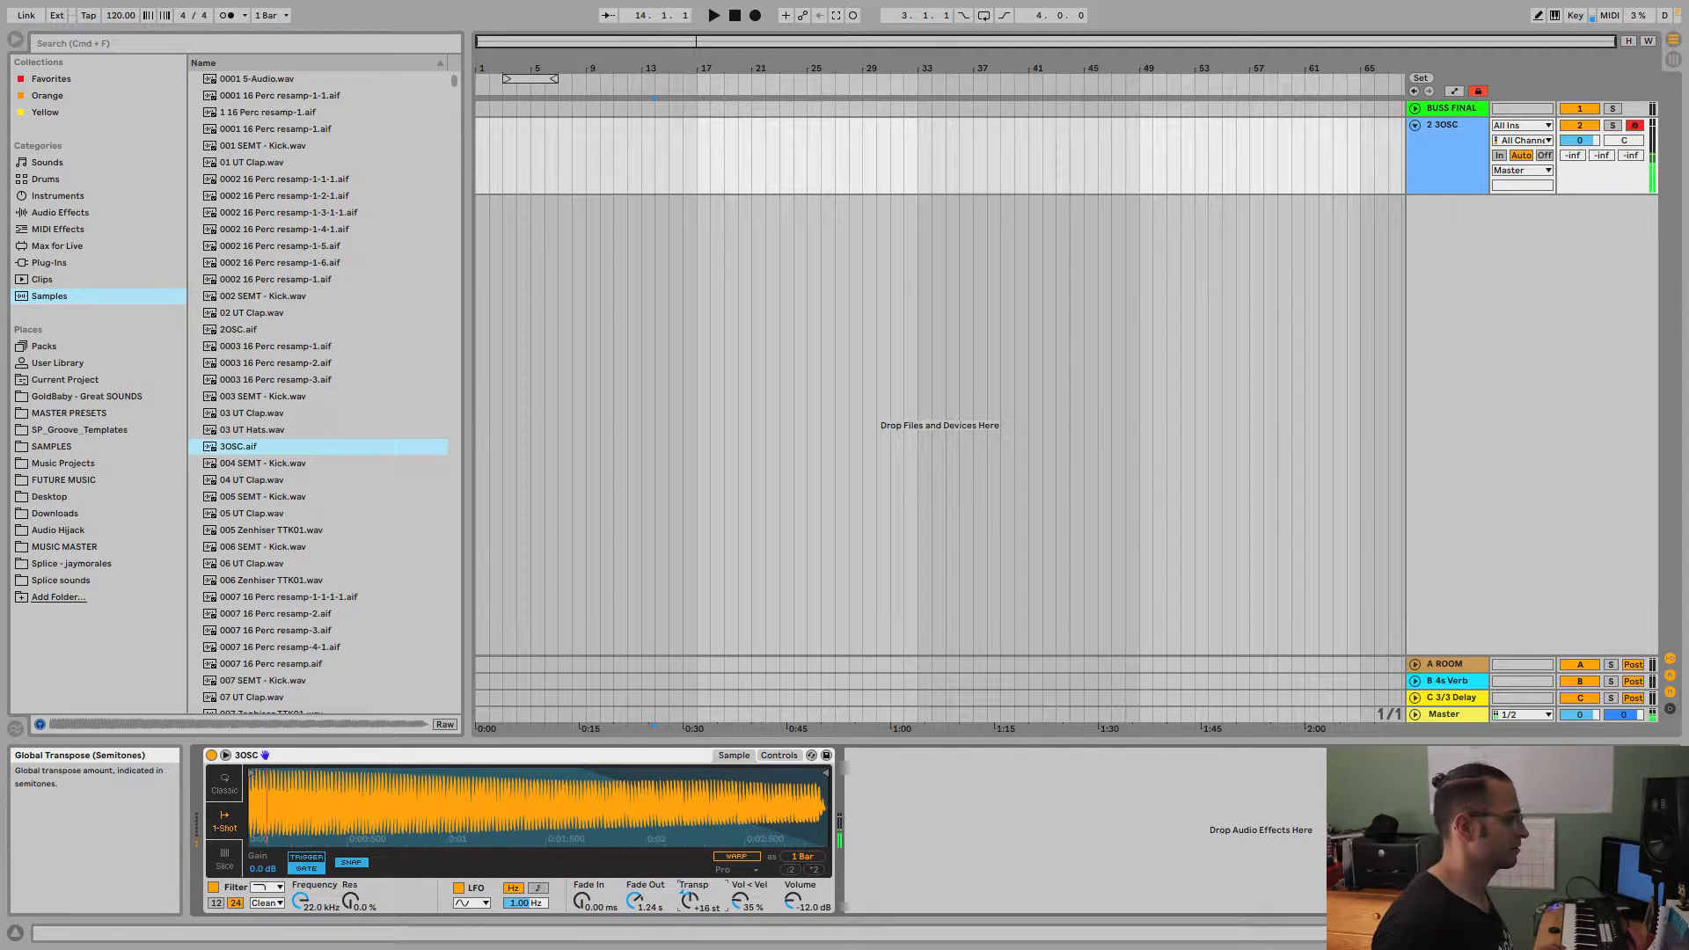
double_click(686, 895)
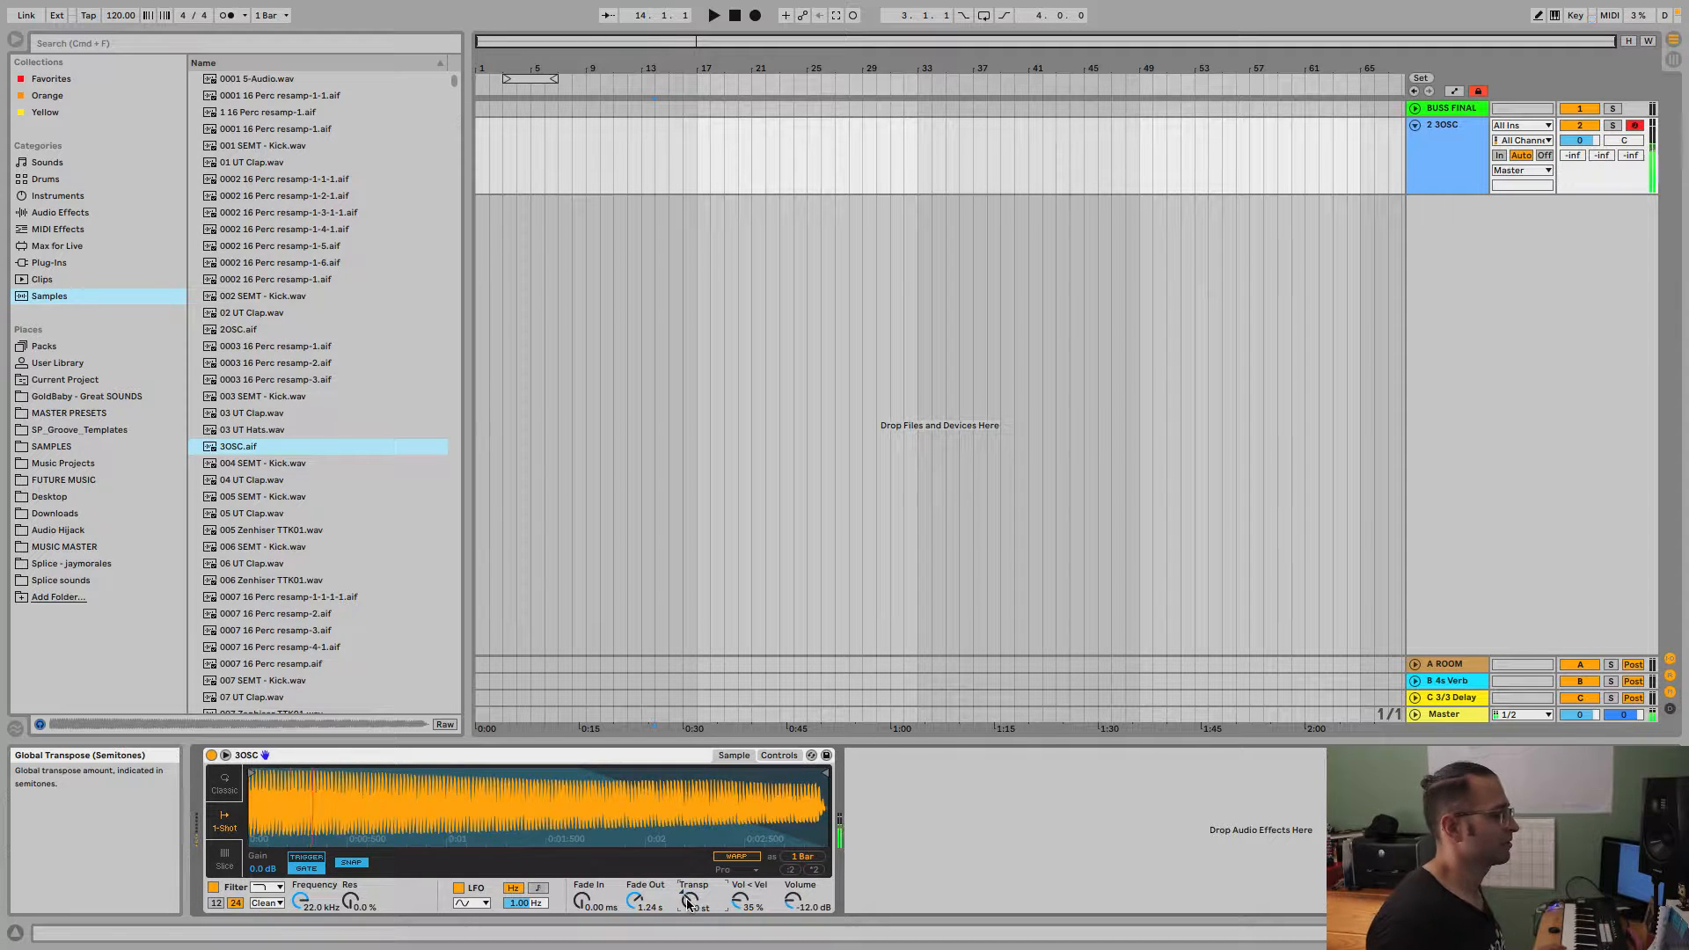
left_click(741, 903)
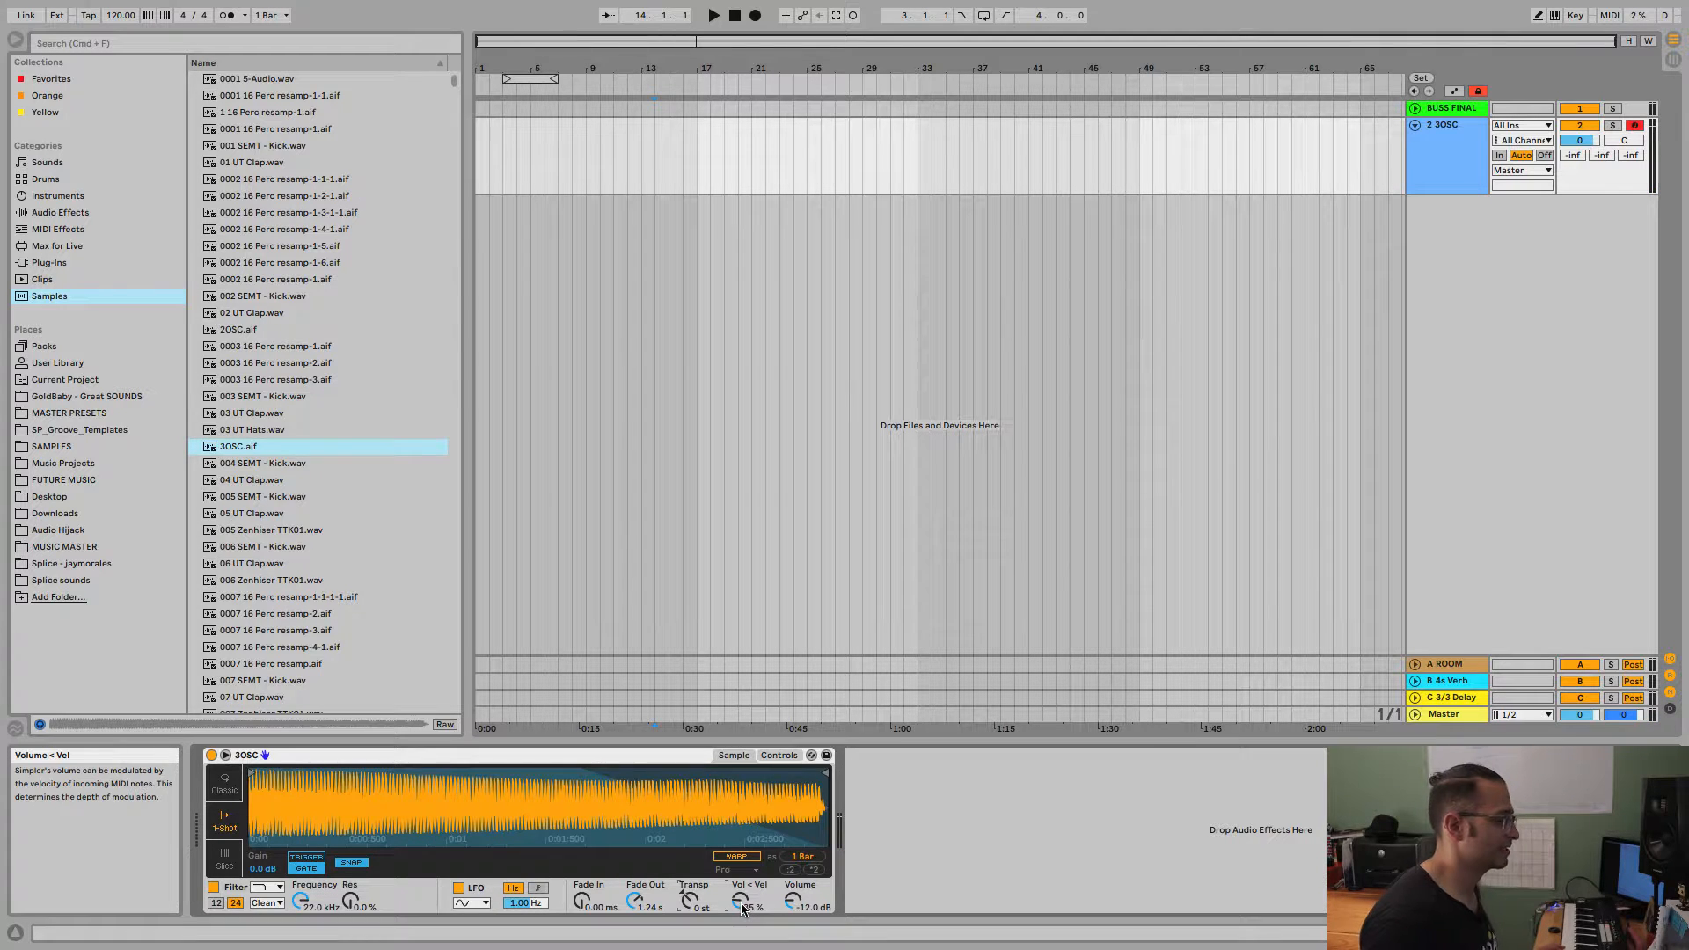
Try different amounts of velocity-to-volume modulation for the 3OSC sample and set it to 100 %.
left_click_drag(741, 903, 744, 909)
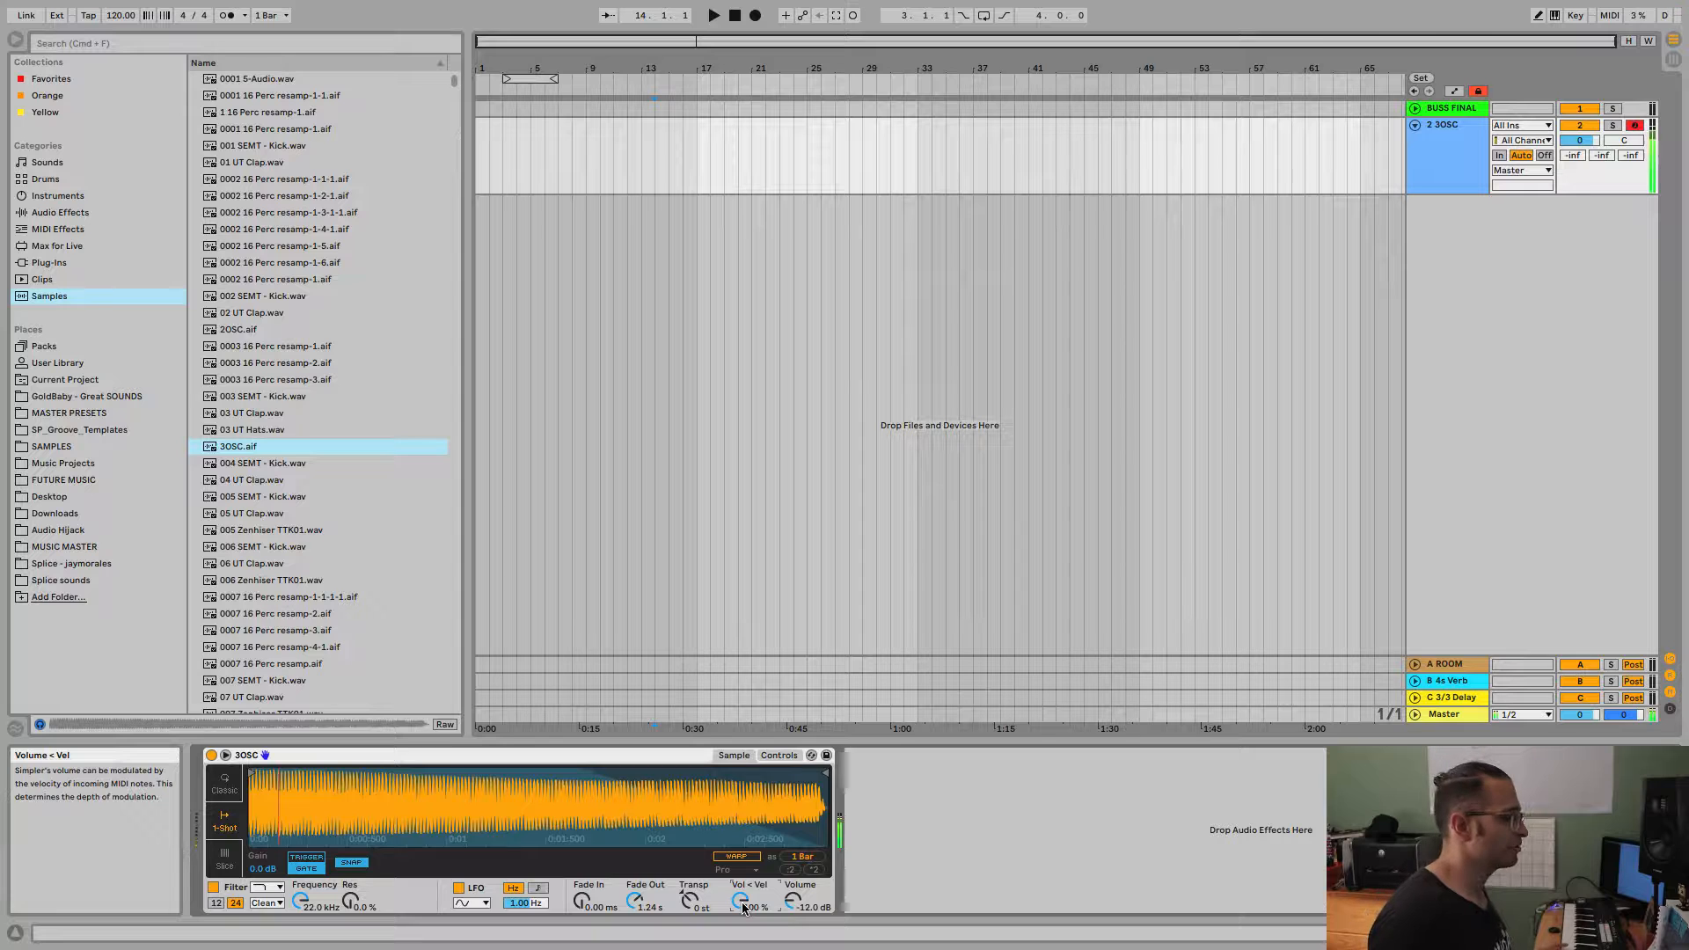
left_click_drag(744, 908, 744, 943)
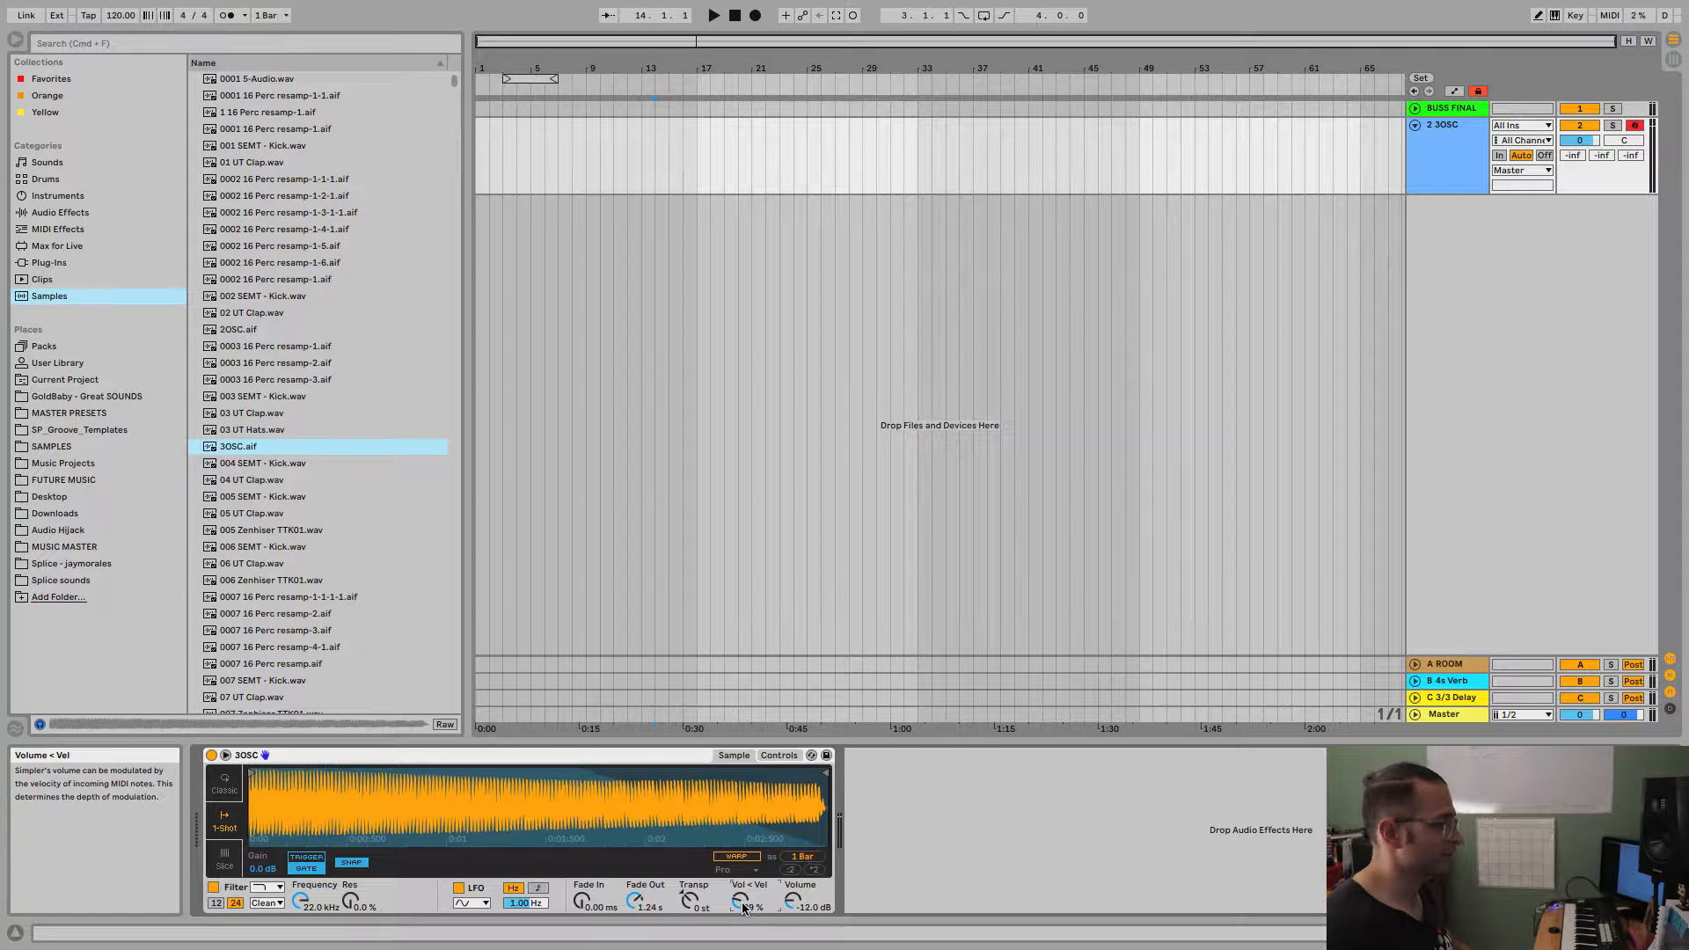
left_click_drag(742, 905, 743, 818)
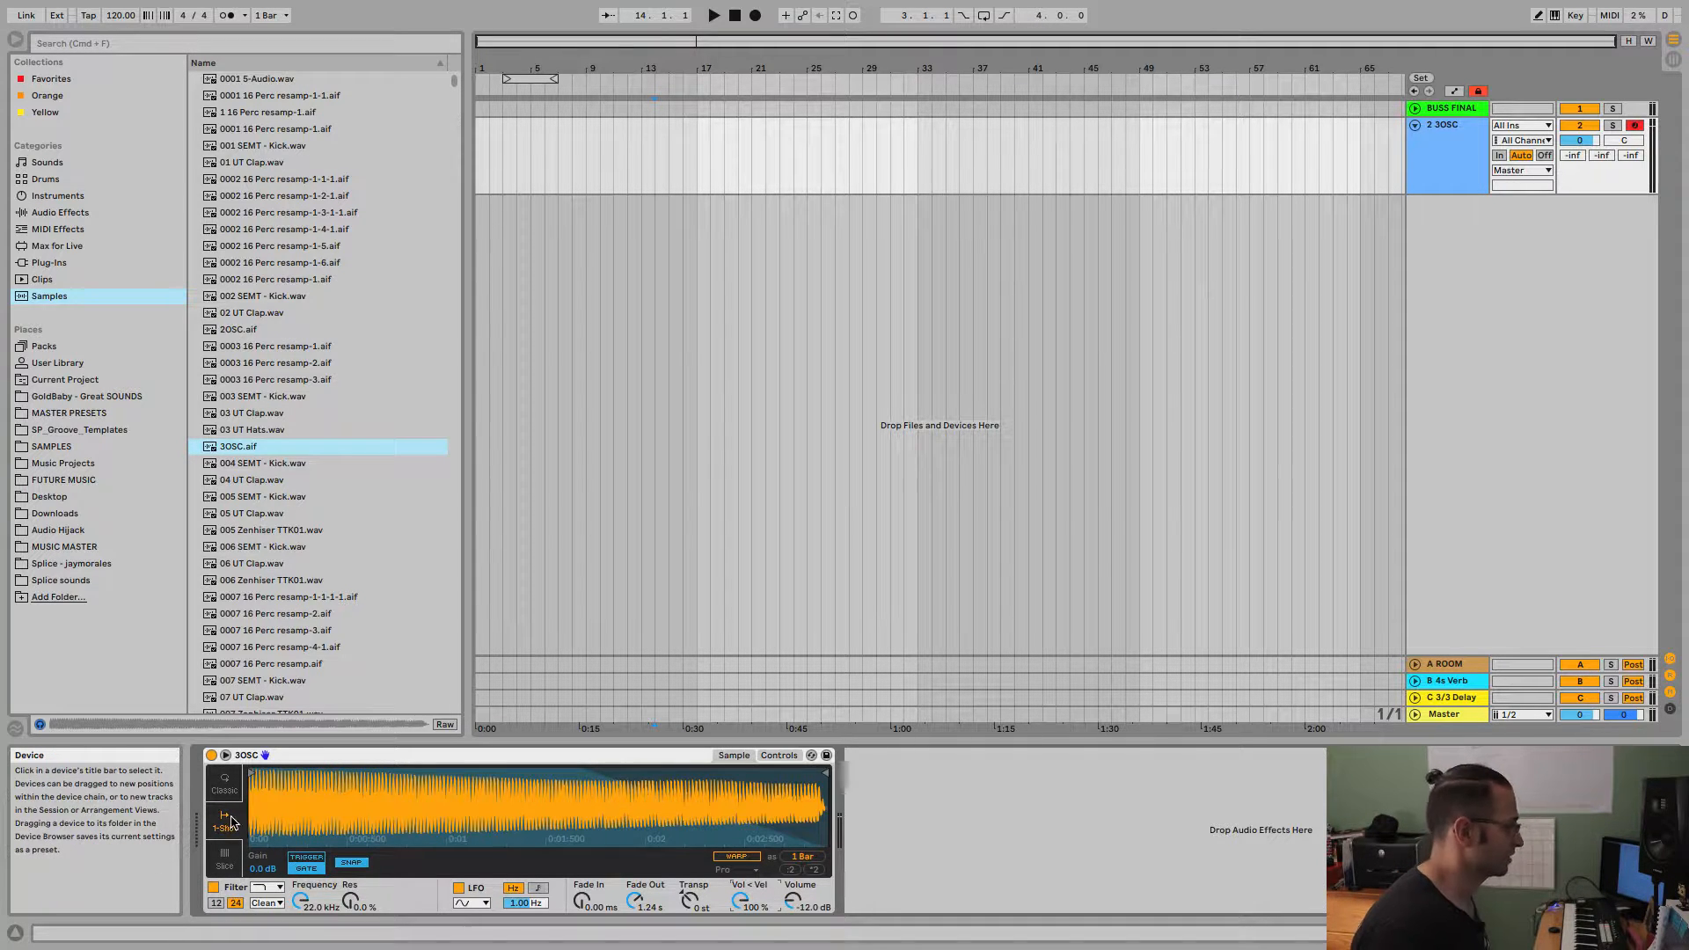
Use Classic mode and reset the sample's playback range to 0.00 % start, 100 % loop, 100 % length and 0.00 % fade.
left_click(225, 783)
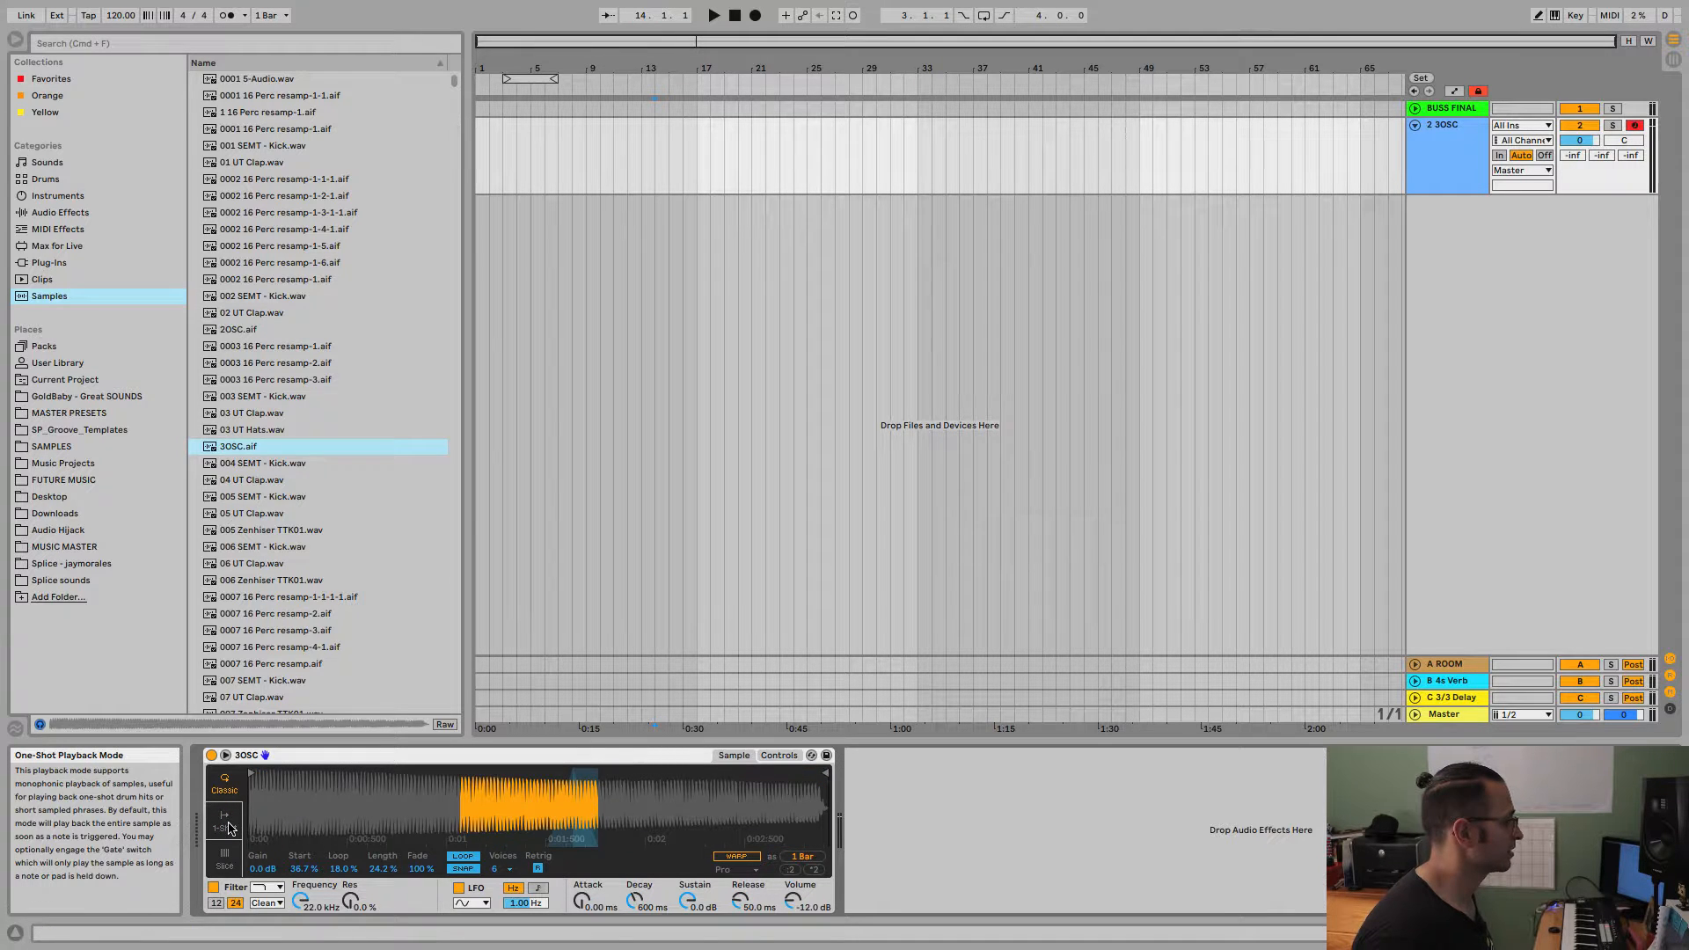
double_click(338, 869)
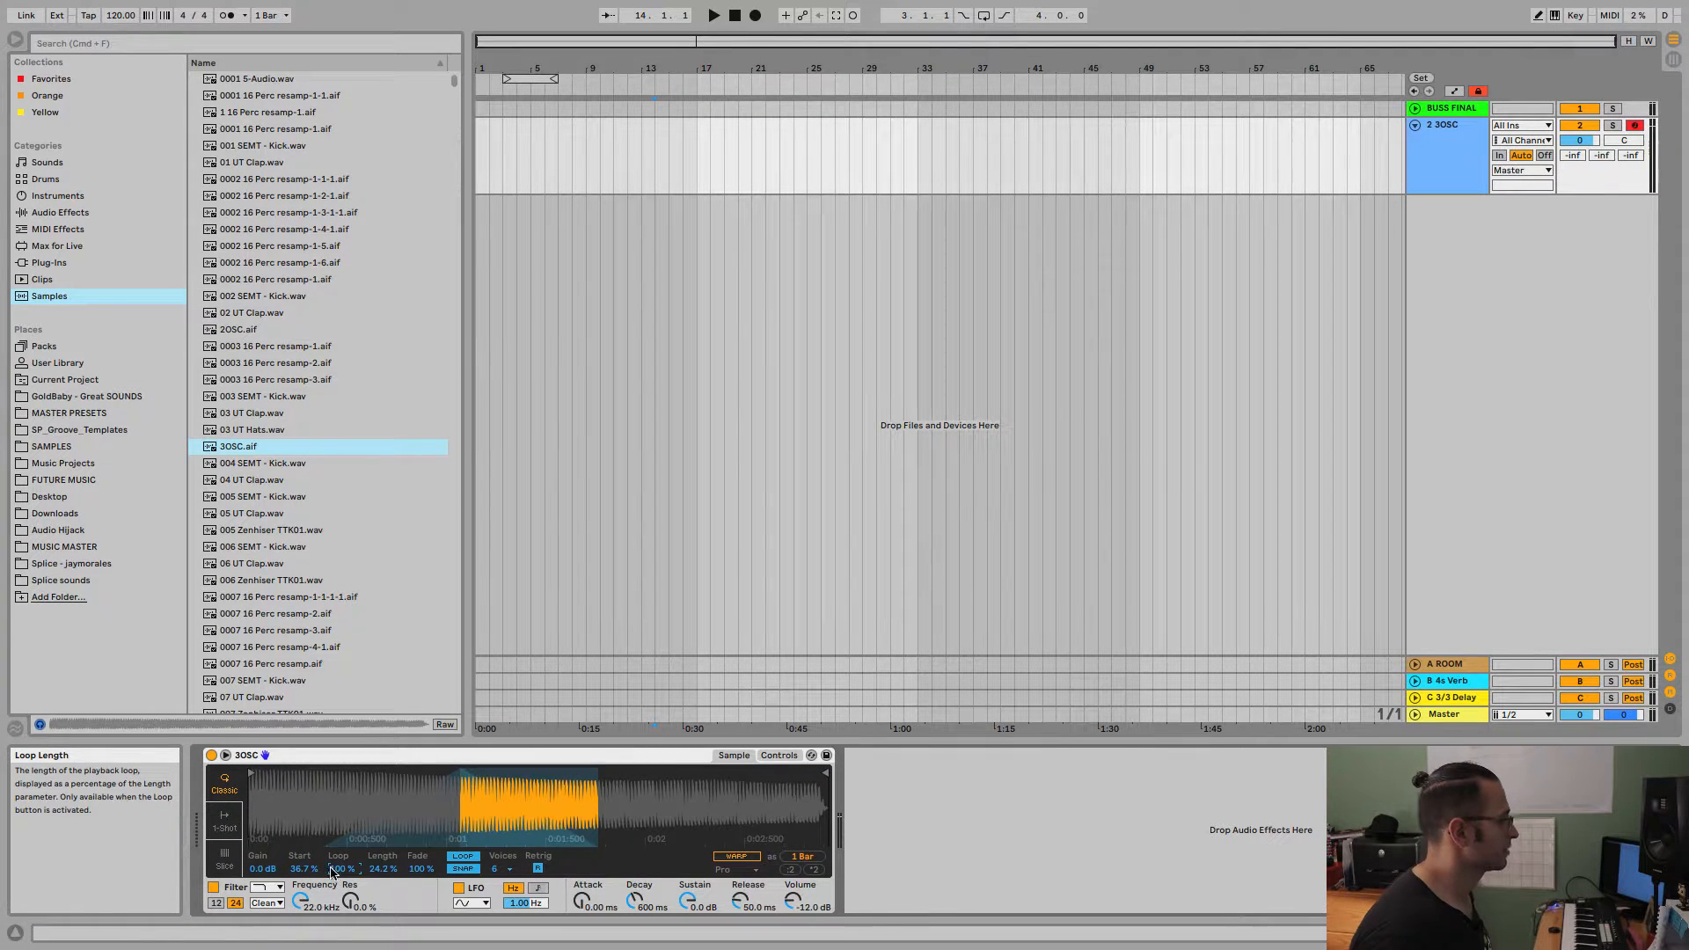
double_click(300, 869)
double_click(373, 870)
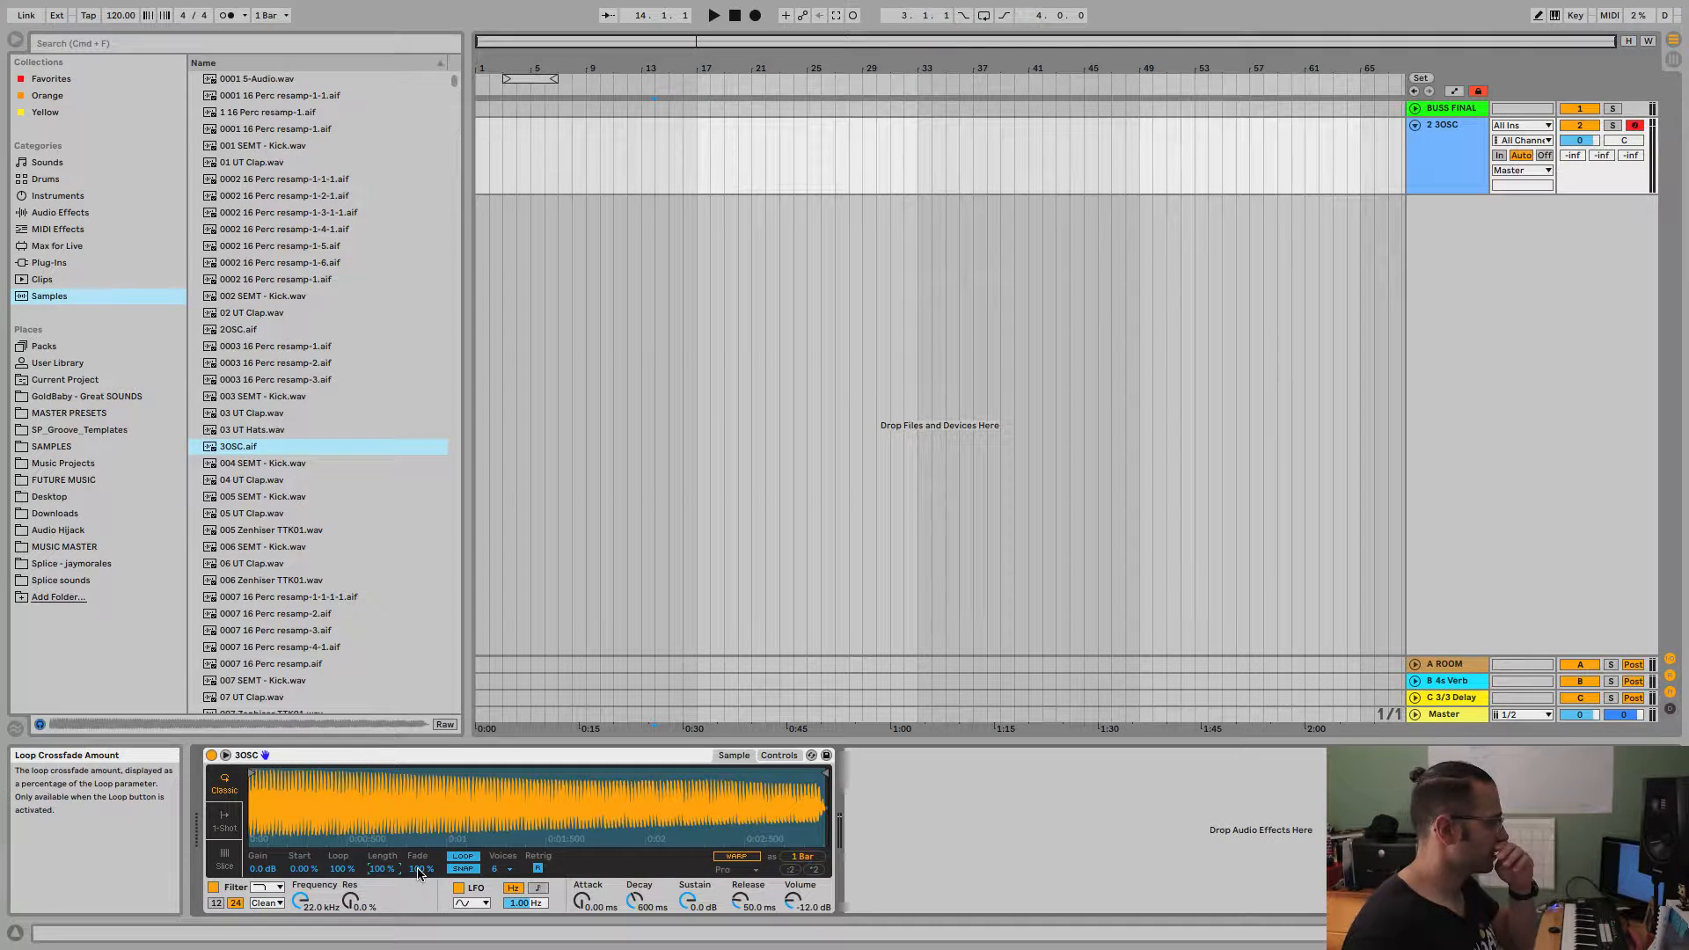
double_click(419, 870)
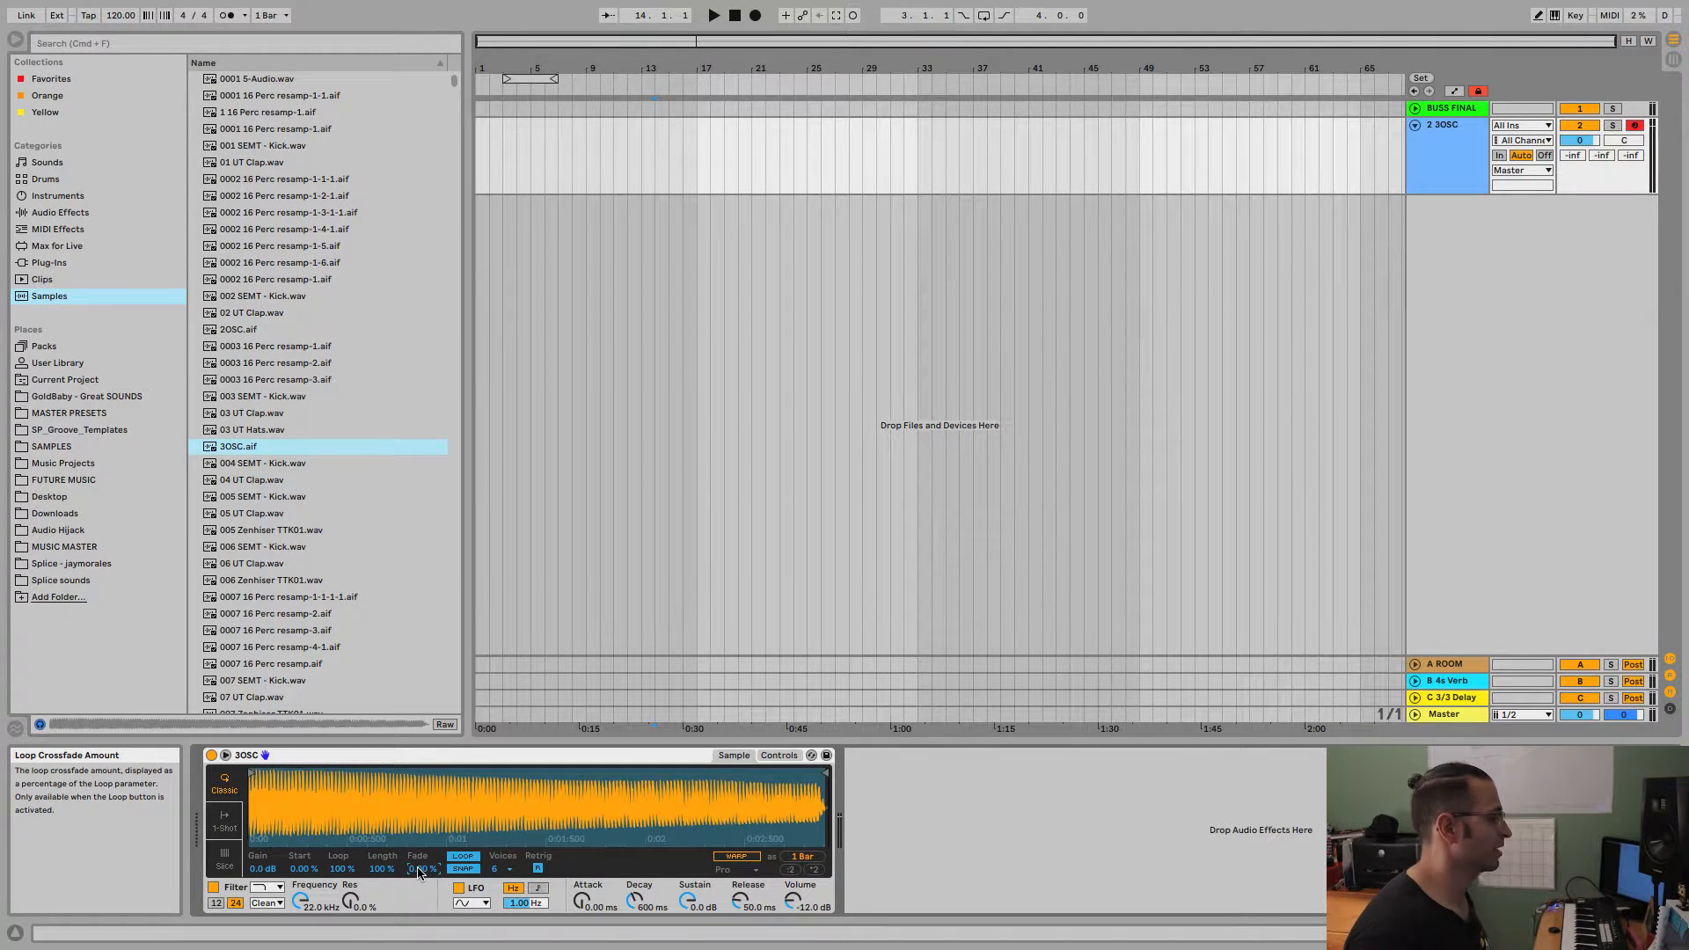
left_click(341, 869)
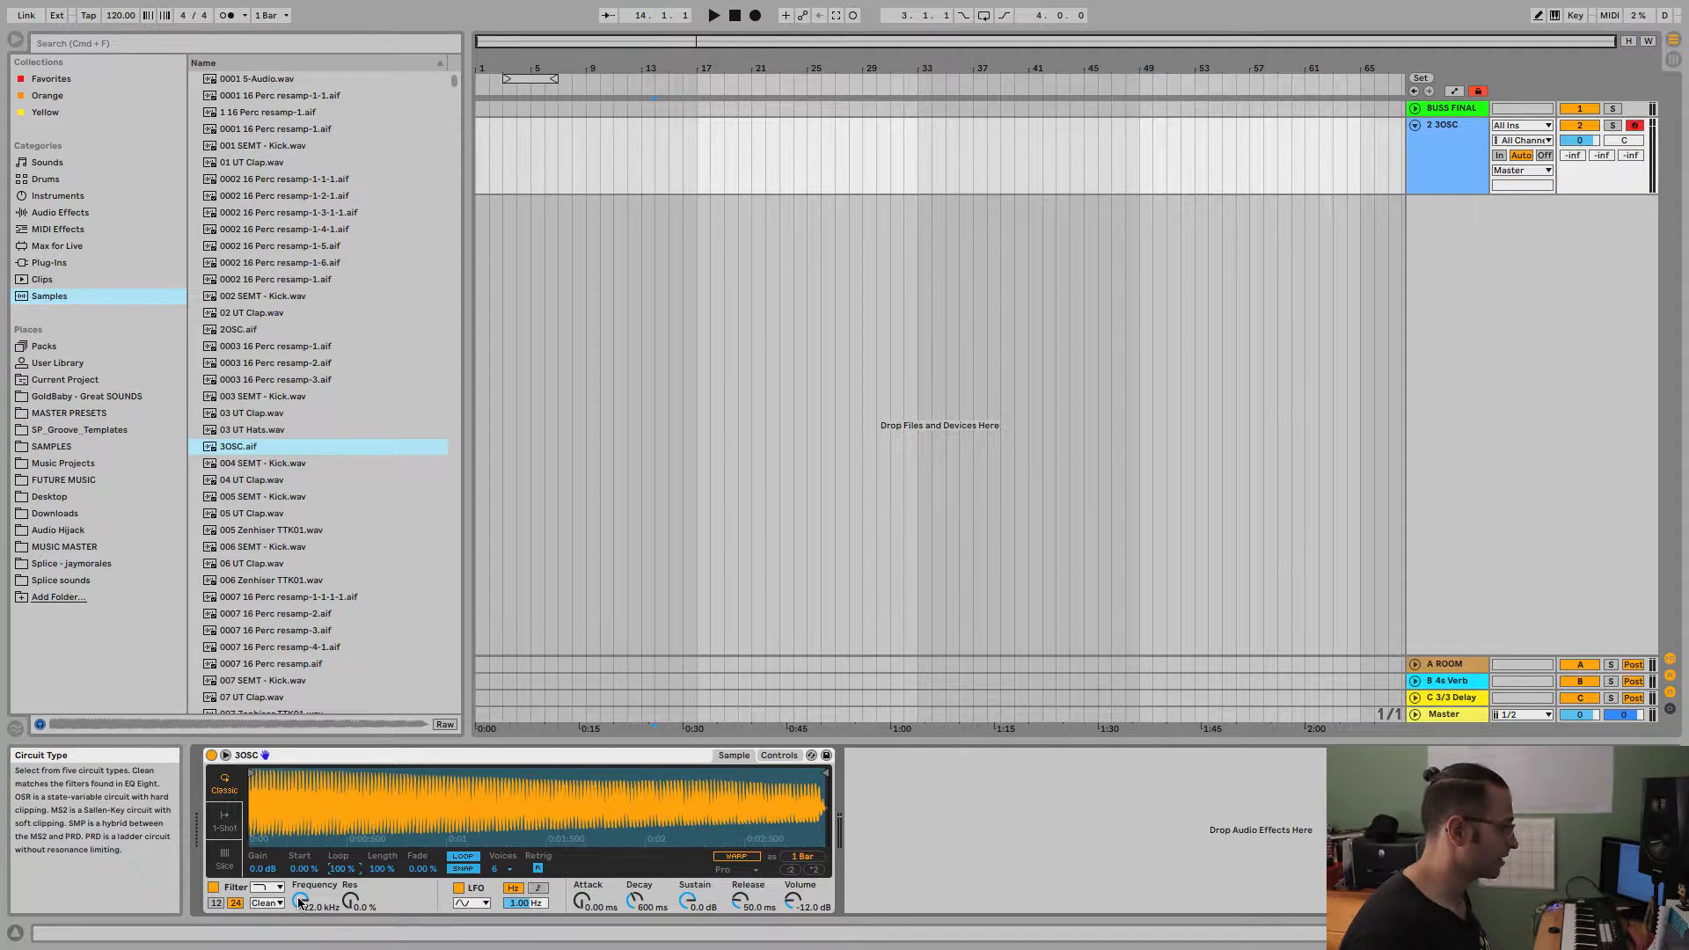
Show Simpler's detailed controls and adjust the filter to about 18.7 kHz cutoff and 28 % resonance.
left_click(777, 756)
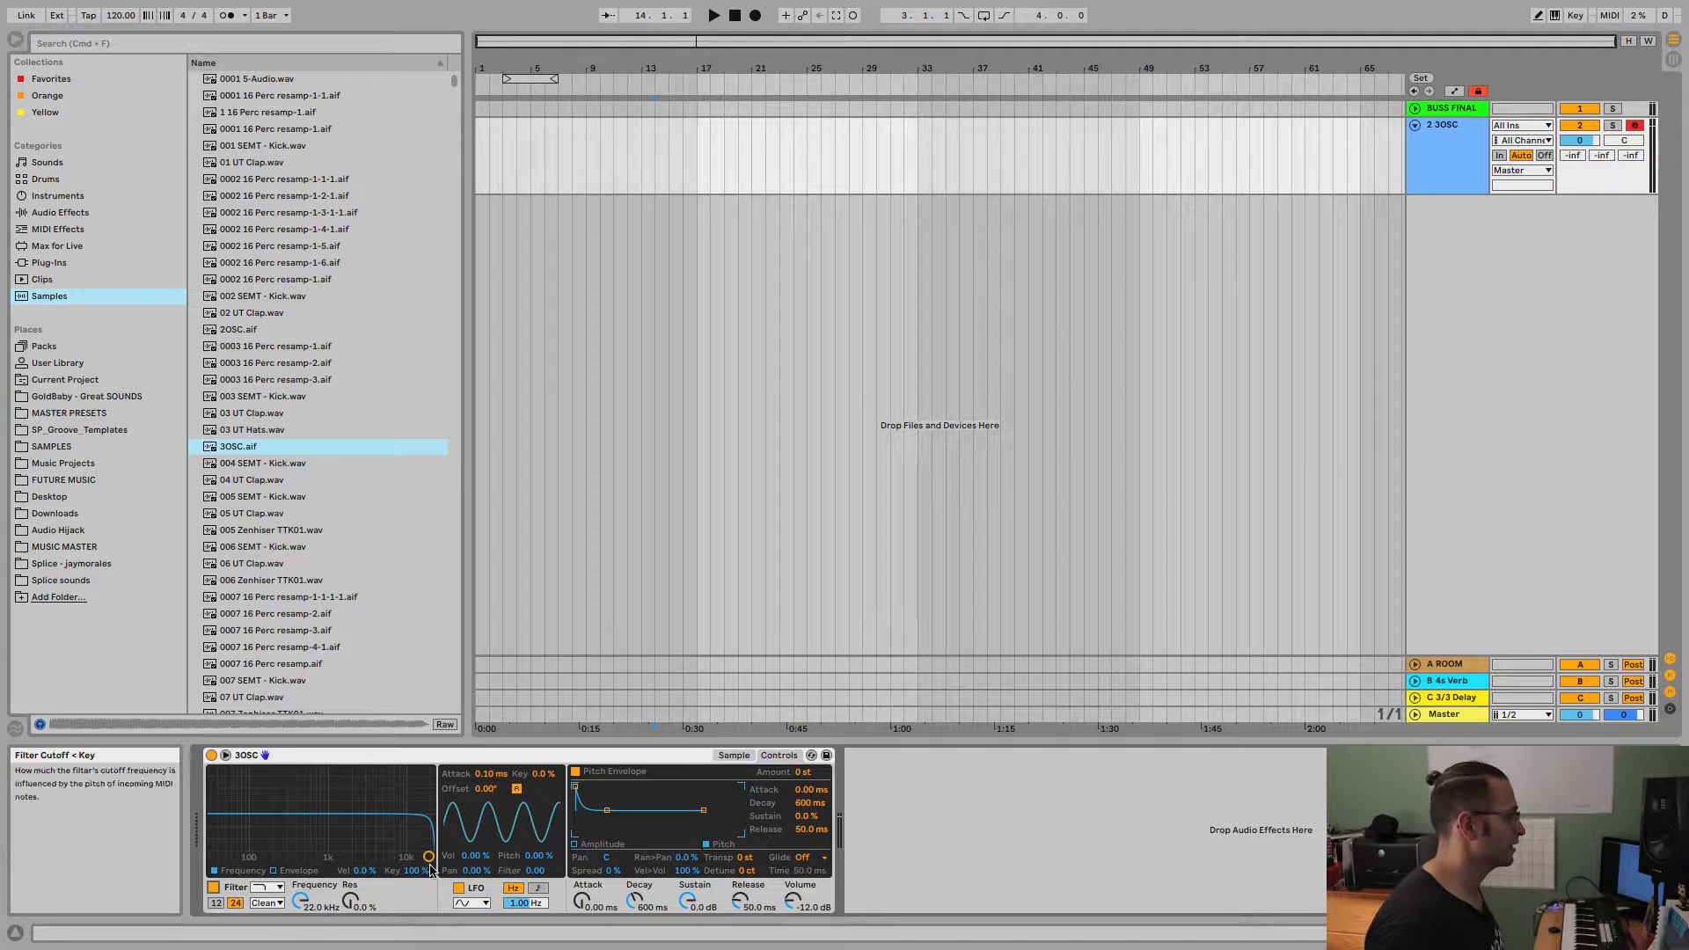
mouse_move(431, 857)
left_mouse_down()
mouse_move(246, 837)
mouse_move(413, 820)
mouse_move(233, 832)
mouse_move(424, 845)
mouse_move(424, 823)
mouse_move(240, 842)
mouse_move(427, 843)
left_mouse_up()
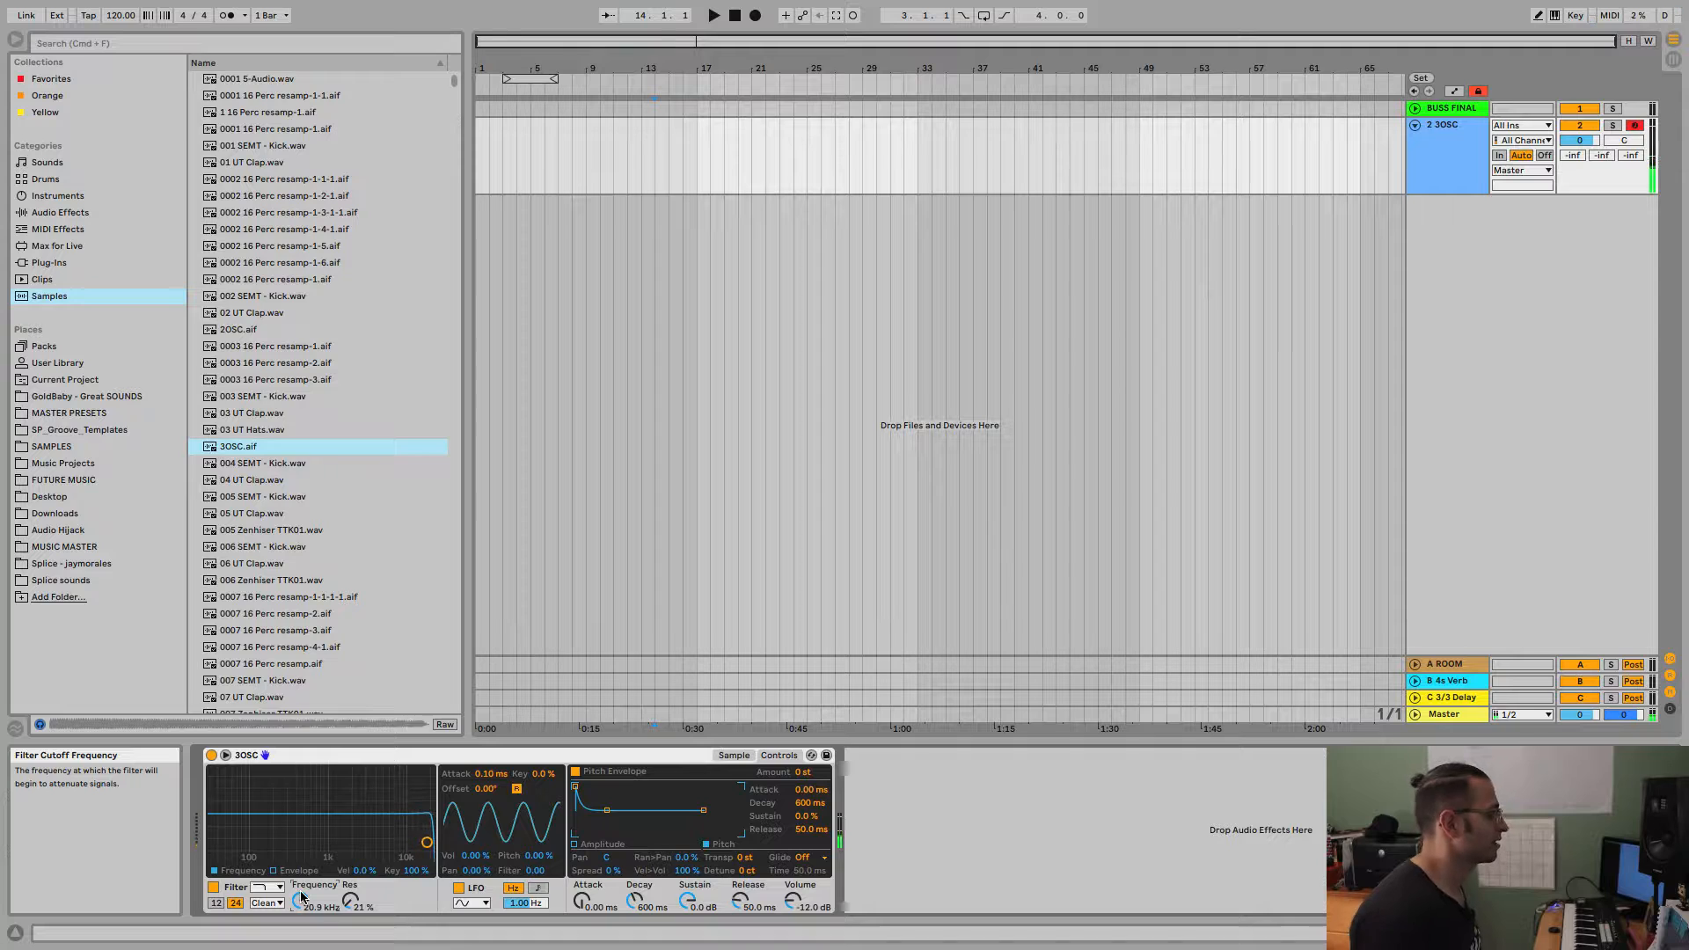
left_click_drag(349, 906, 349, 873)
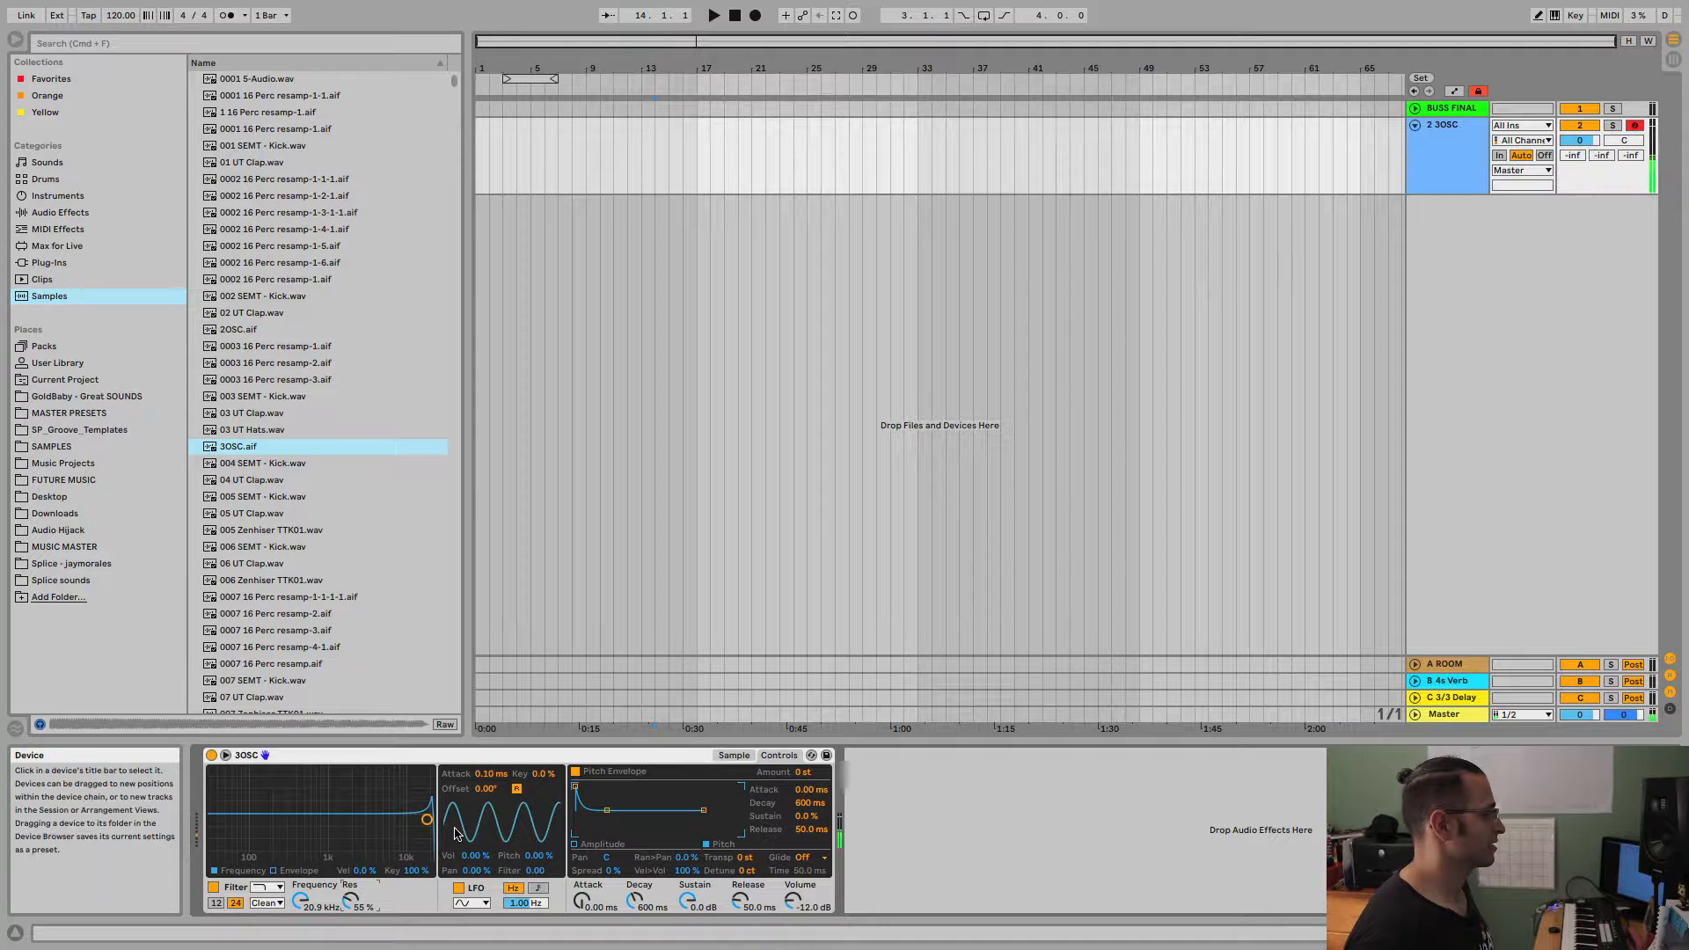
mouse_move(426, 819)
left_mouse_down()
mouse_move(317, 797)
mouse_move(387, 805)
mouse_move(238, 814)
mouse_move(356, 805)
mouse_move(423, 837)
left_mouse_up()
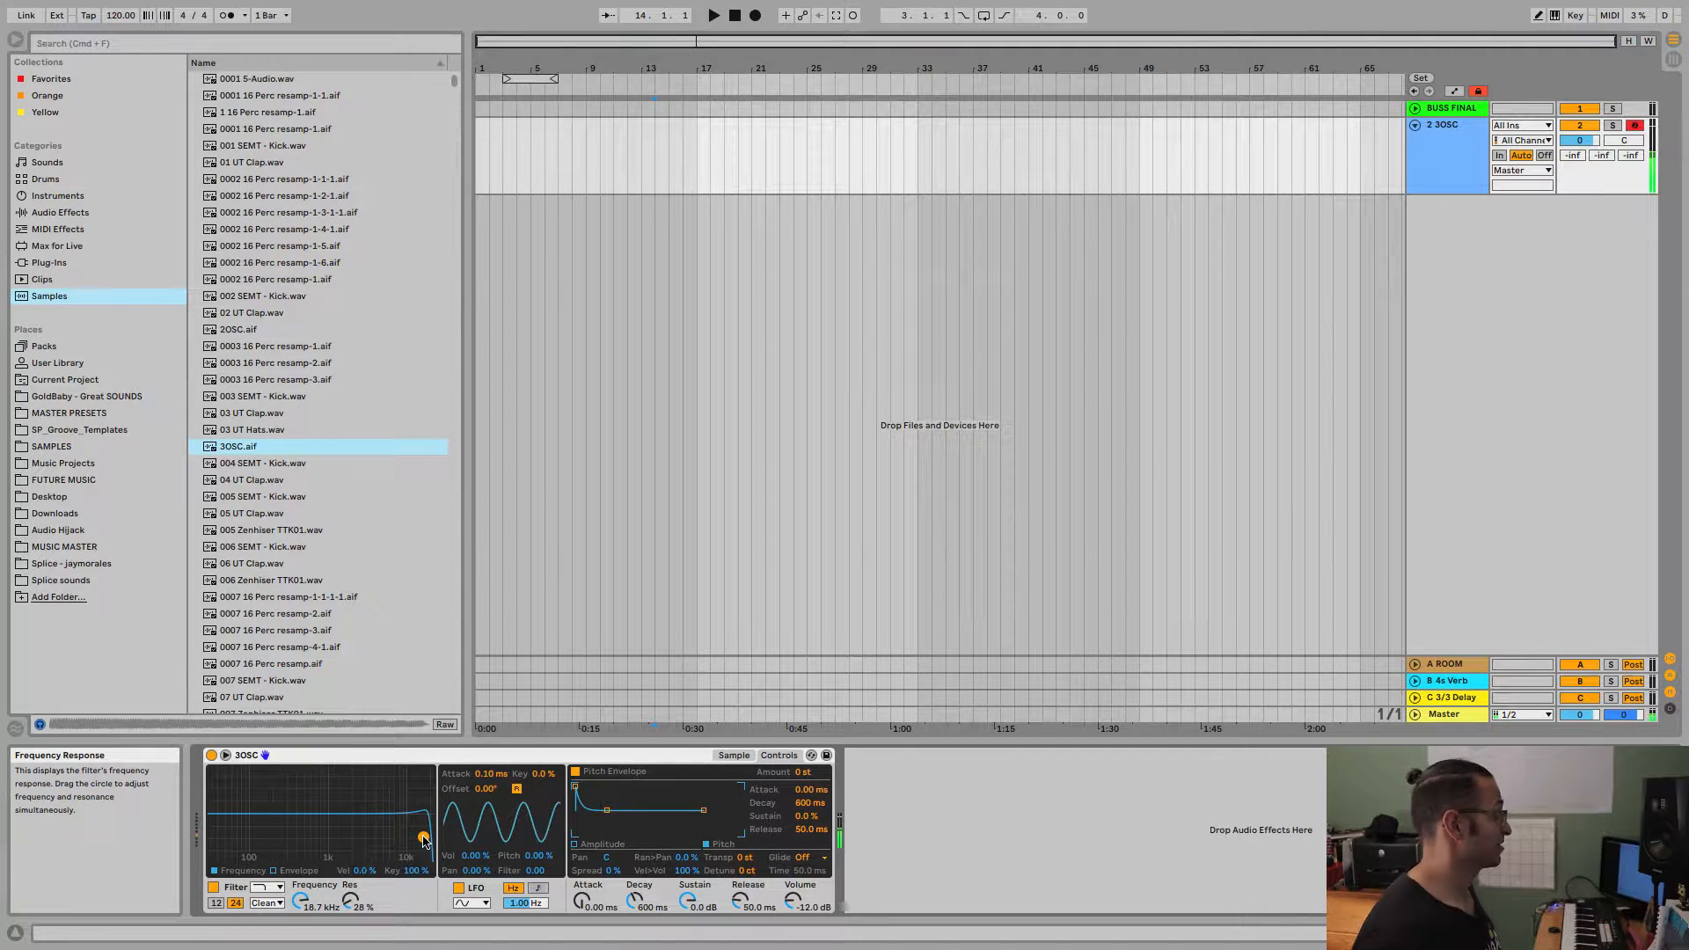
Try the Morph filter type, return to low-pass, and set about 19.2 kHz cutoff with 14 % resonance.
left_click(268, 887)
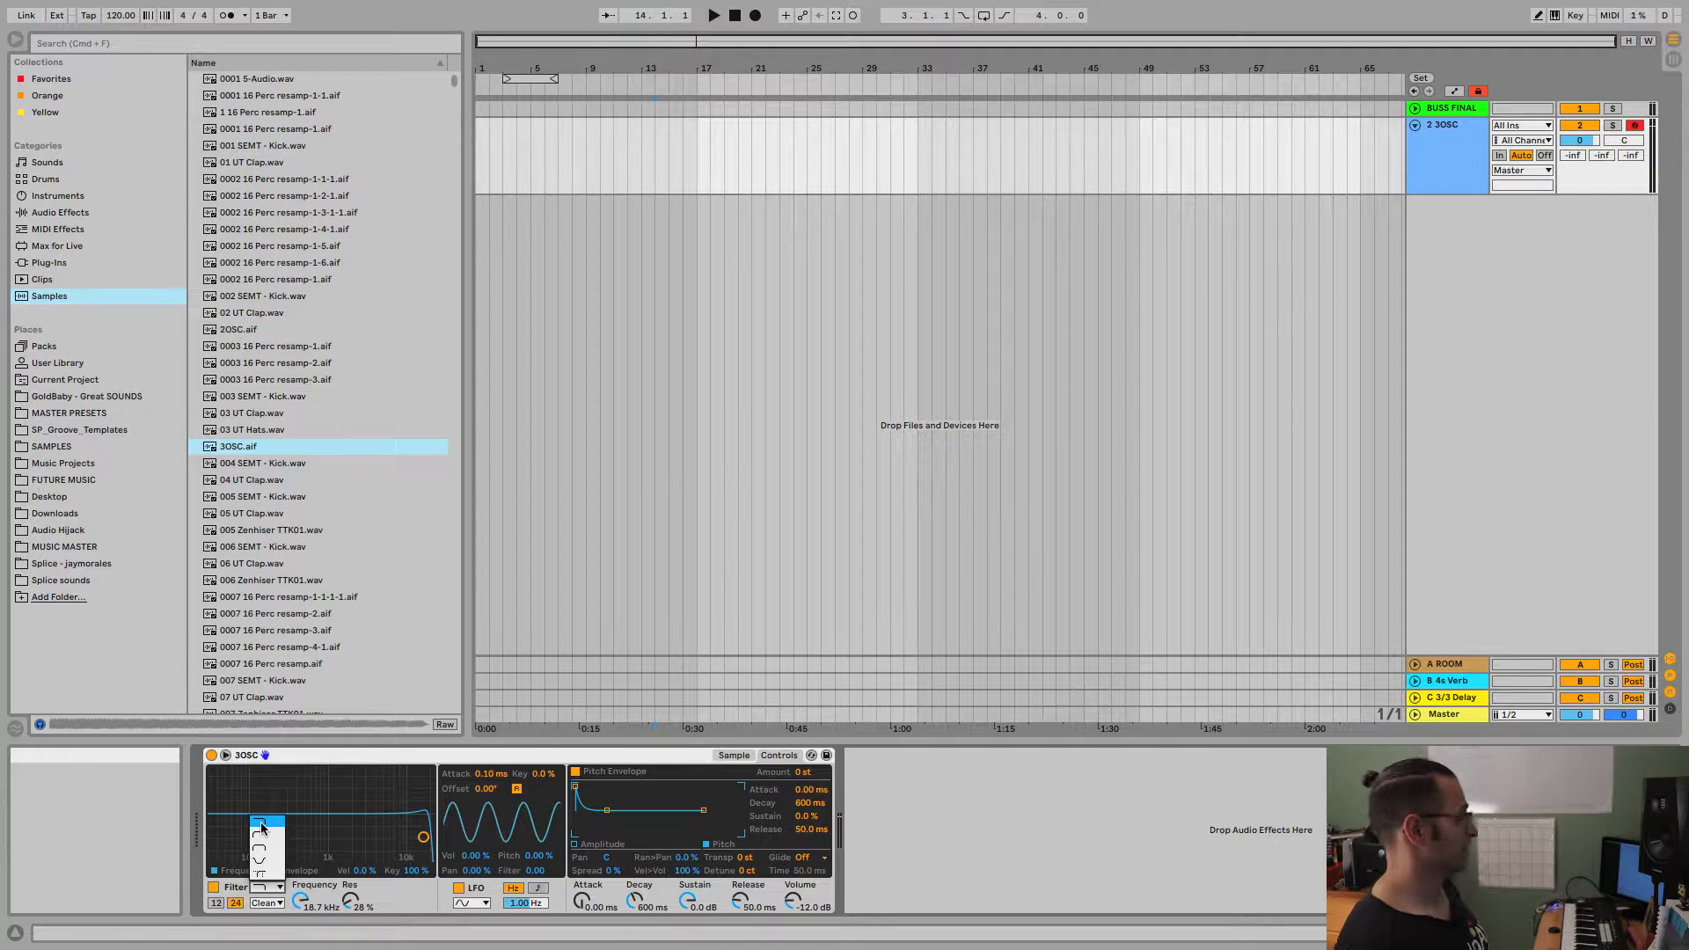
left_click(270, 876)
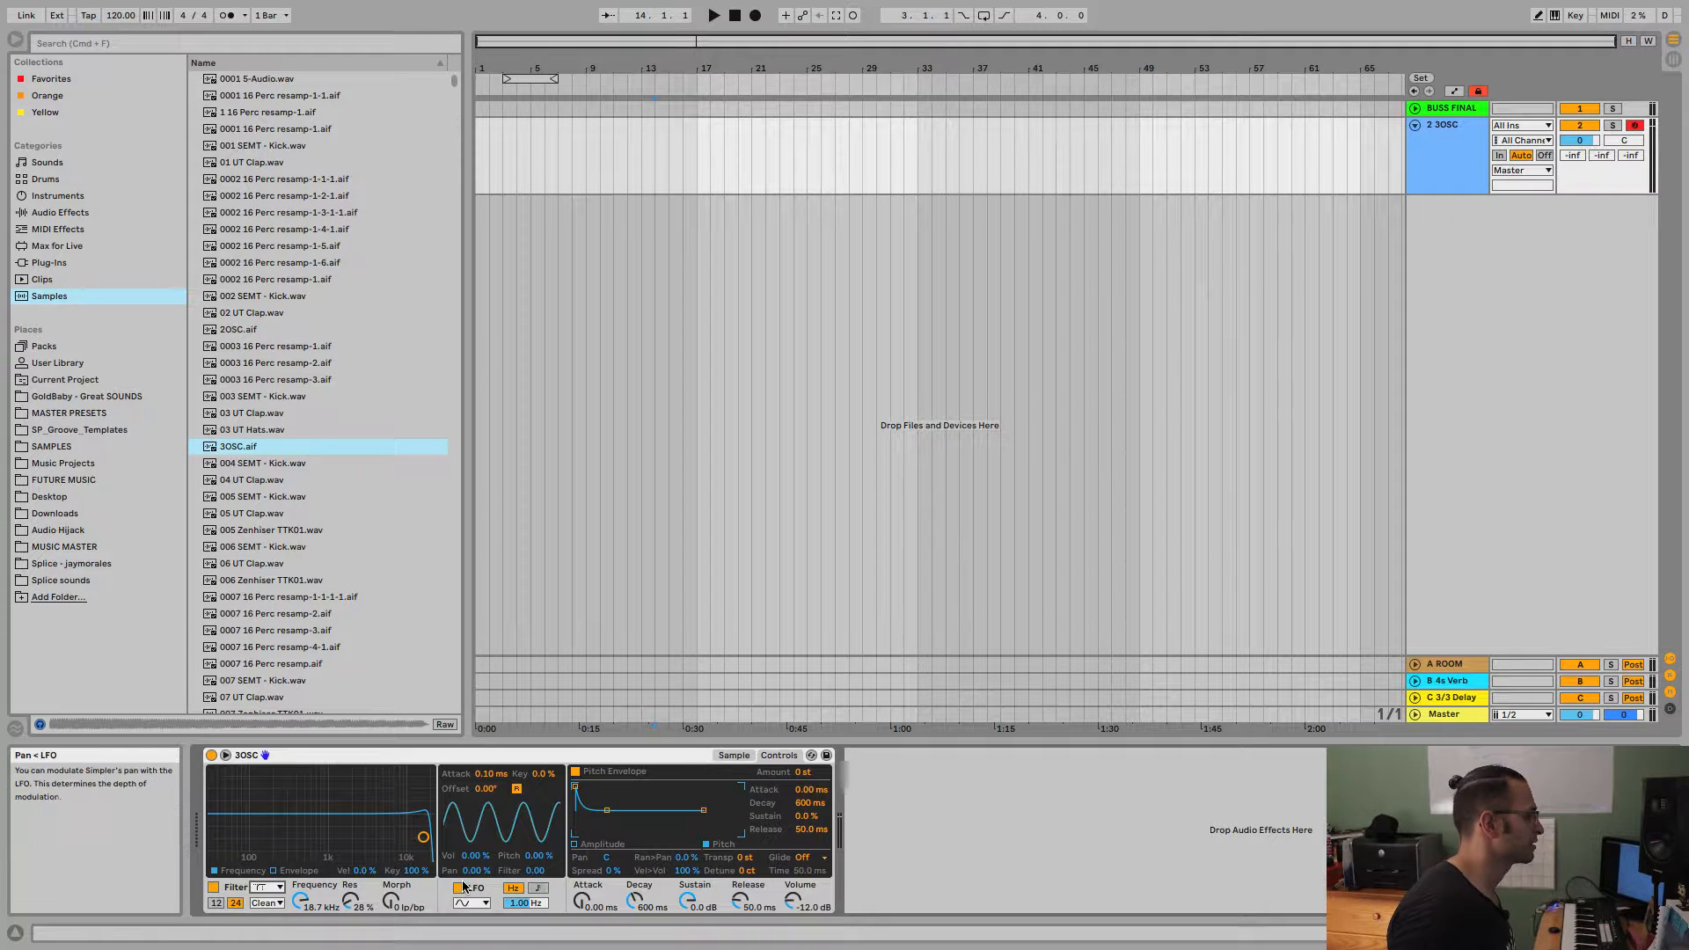
mouse_move(391, 900)
left_mouse_down()
mouse_move(391, 849)
mouse_move(391, 904)
left_mouse_up()
left_click(267, 887)
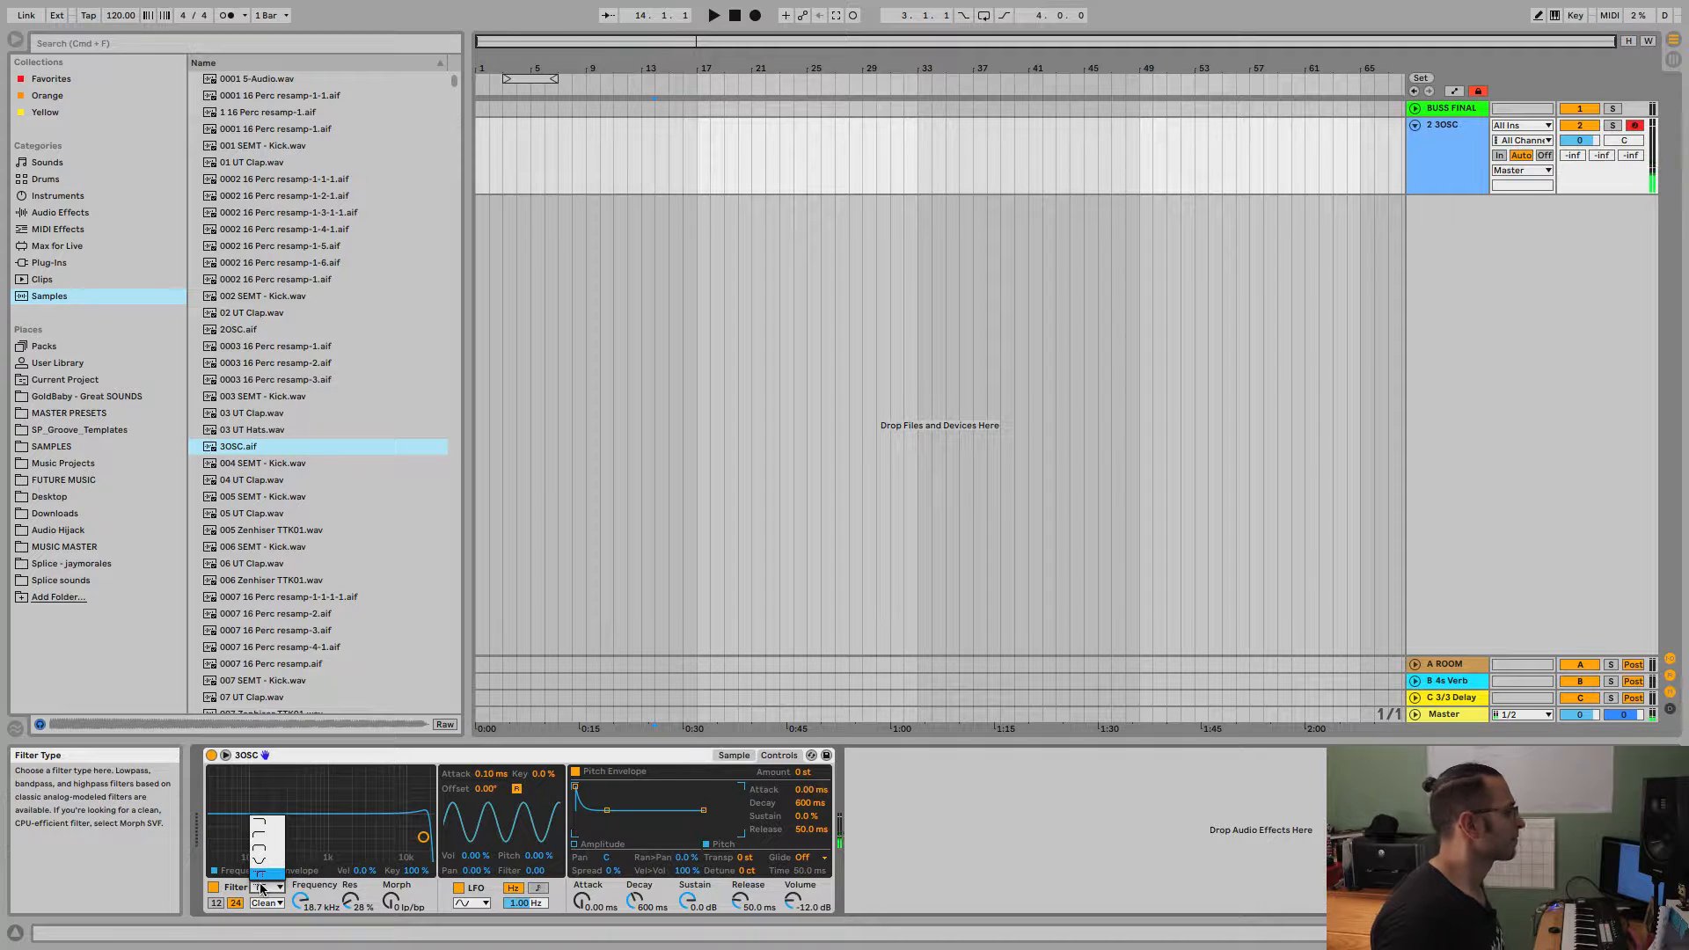
left_click(268, 841)
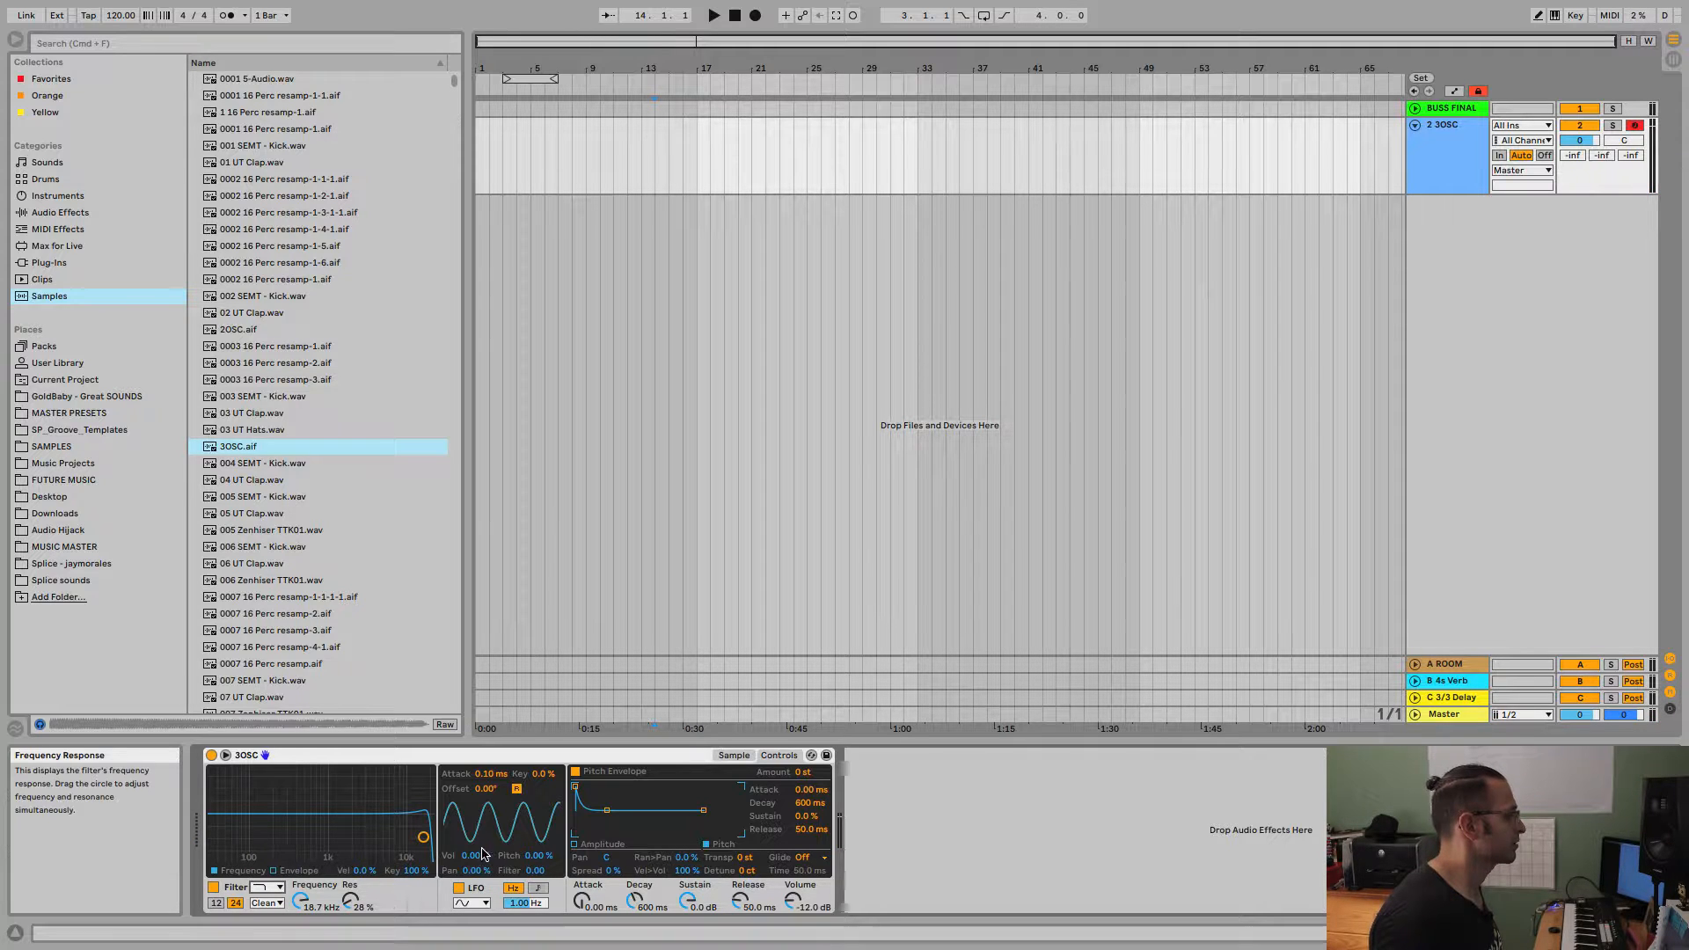
left_click_drag(423, 836, 424, 846)
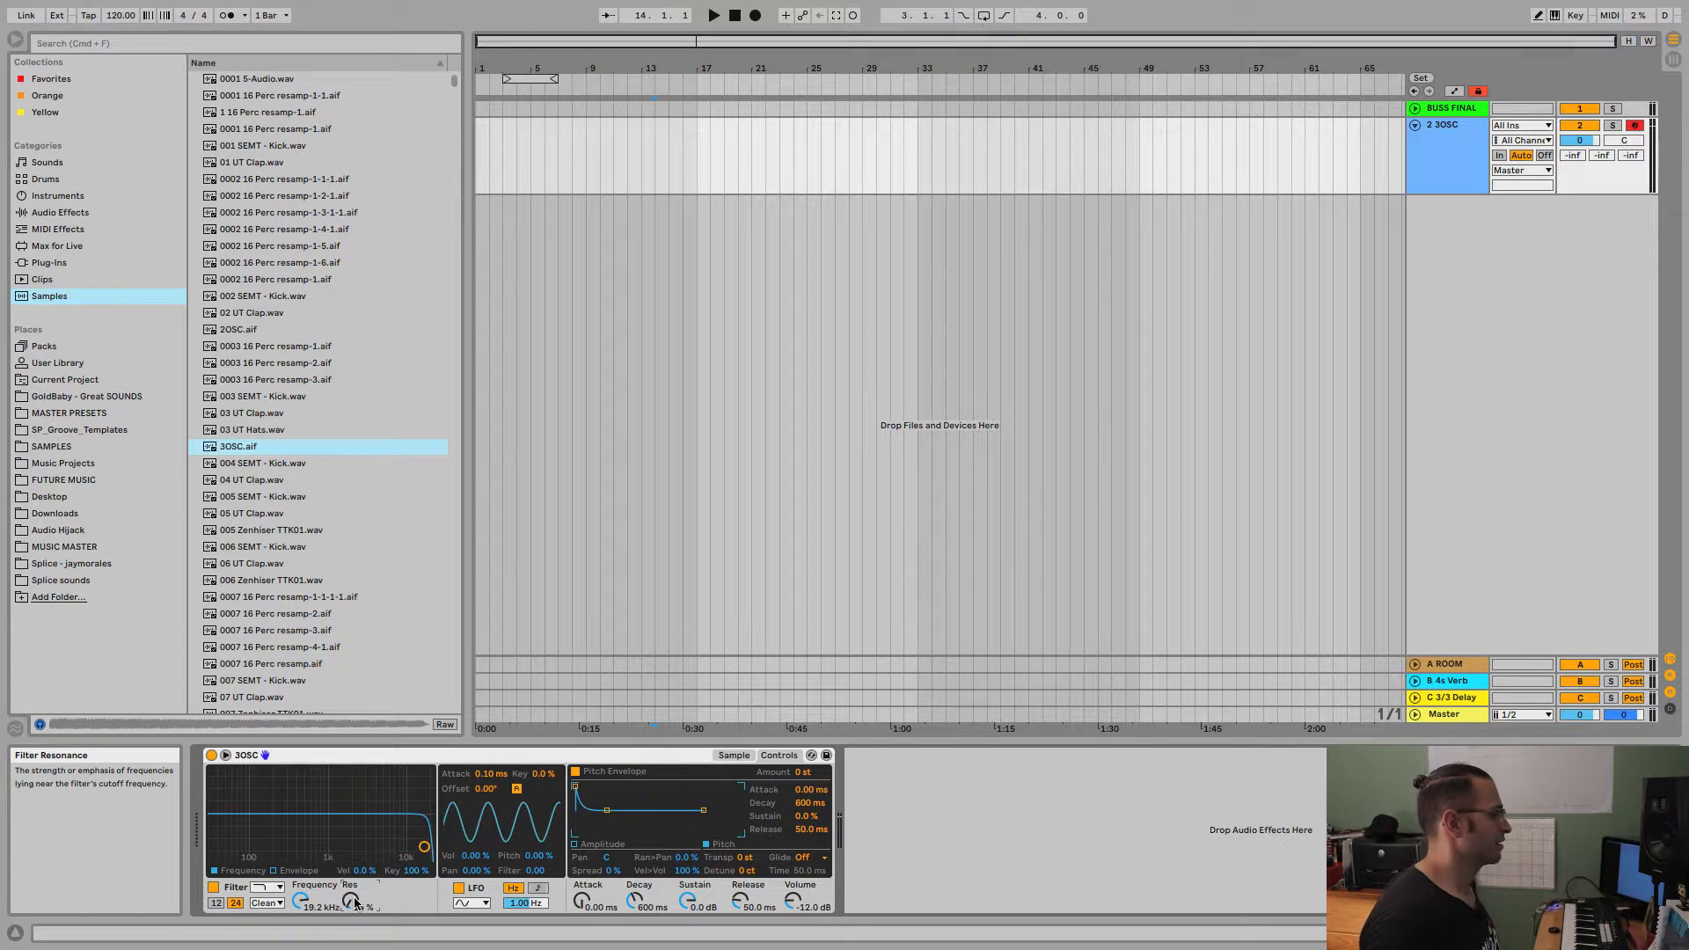
Try the OSR filter circuit with about 10.5 dB of drive and the MS2 circuit with about 4.76 dB.
left_click(257, 905)
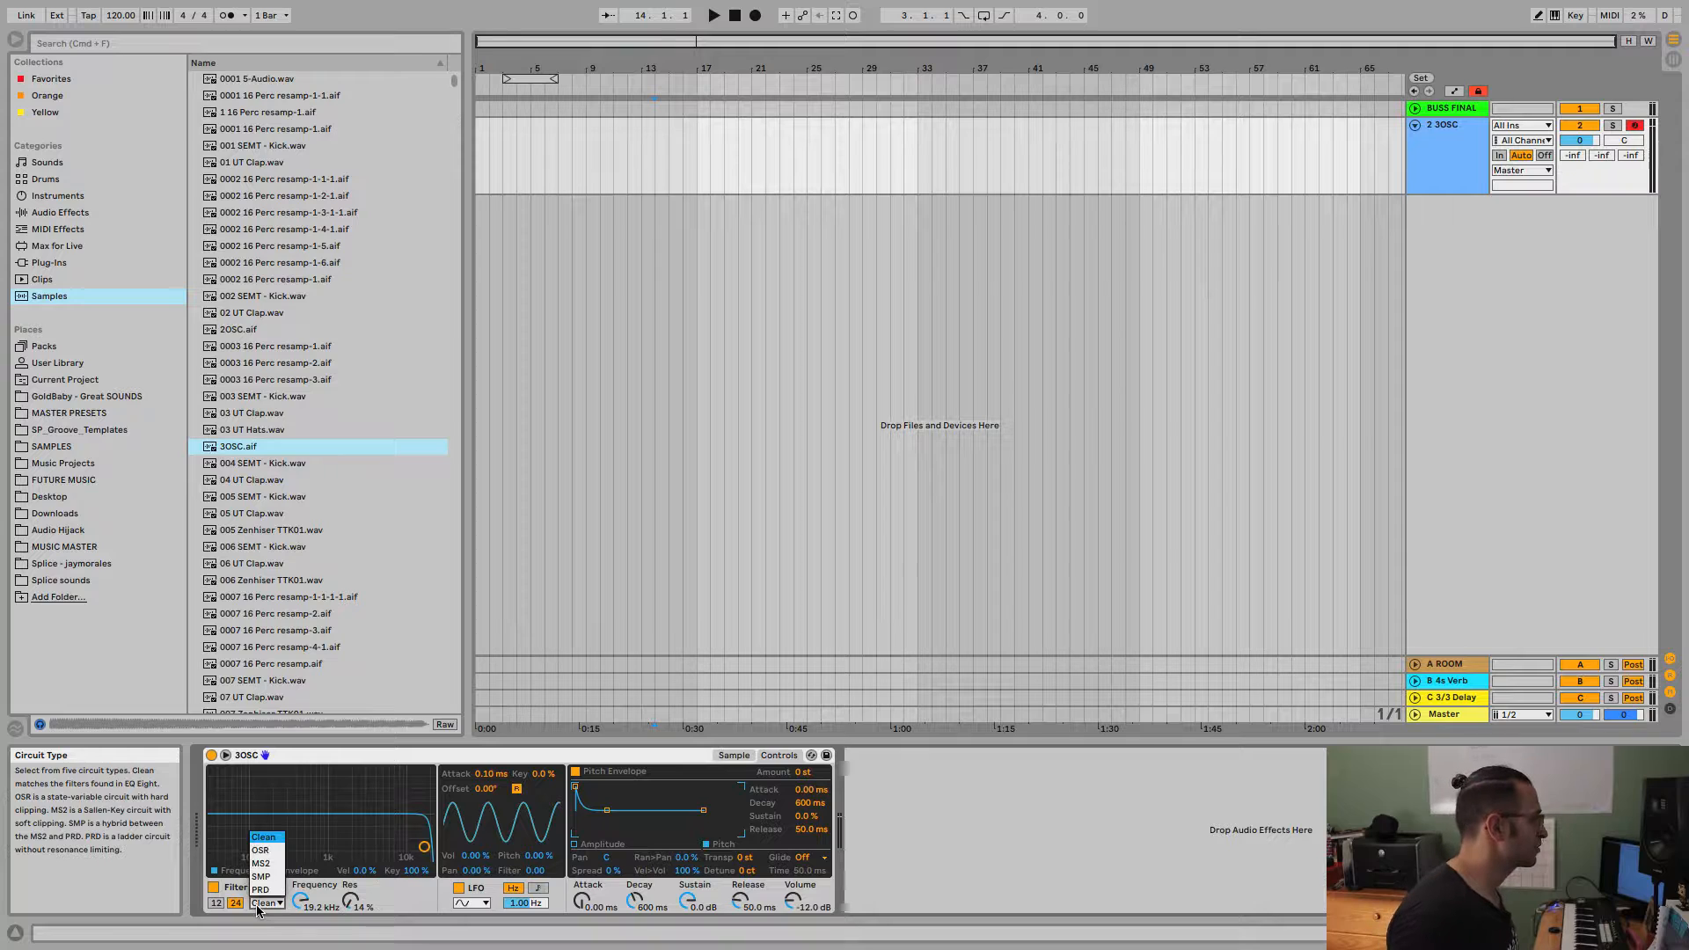
left_click(269, 852)
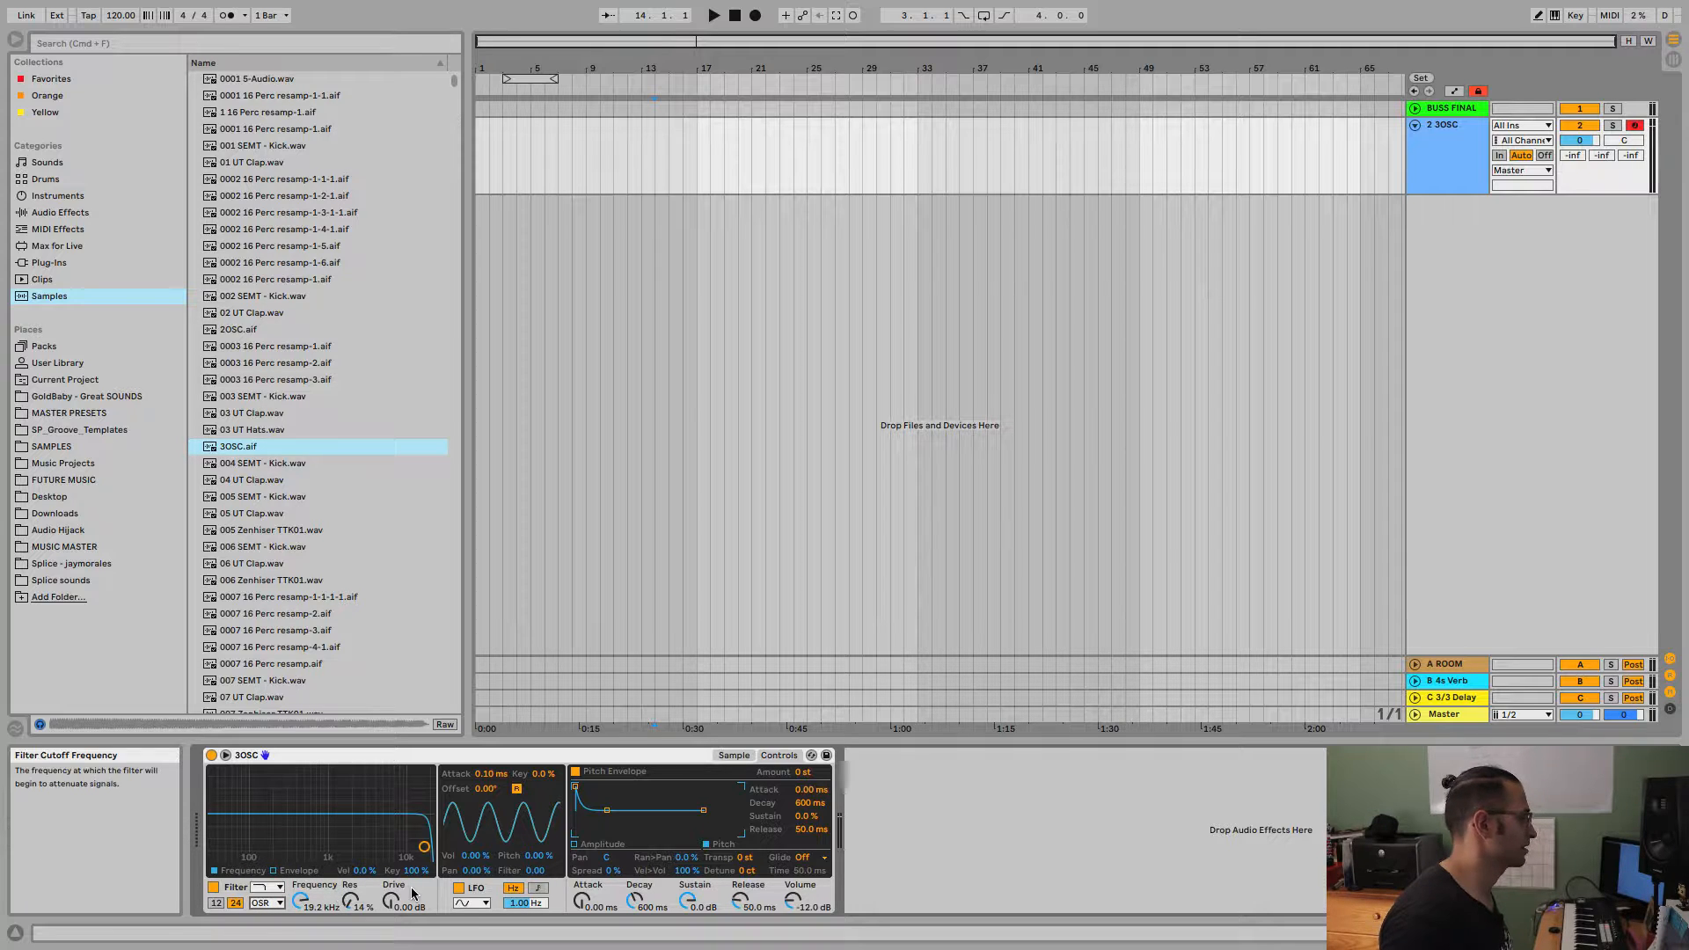
left_click_drag(396, 909, 396, 887)
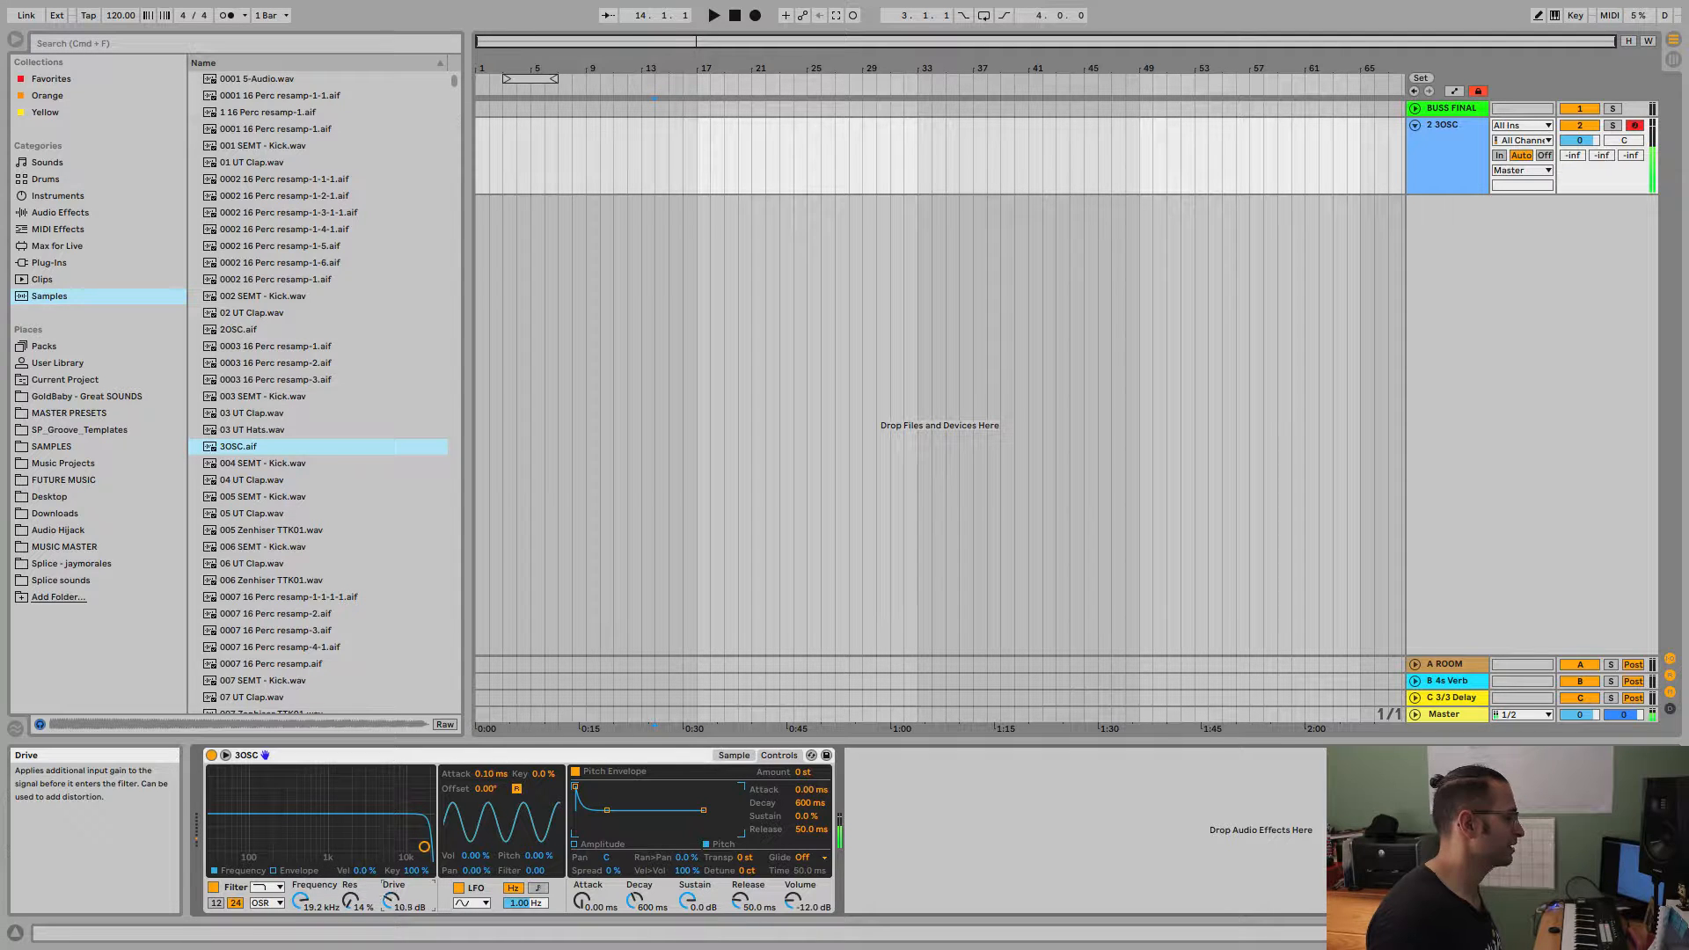
left_click(265, 904)
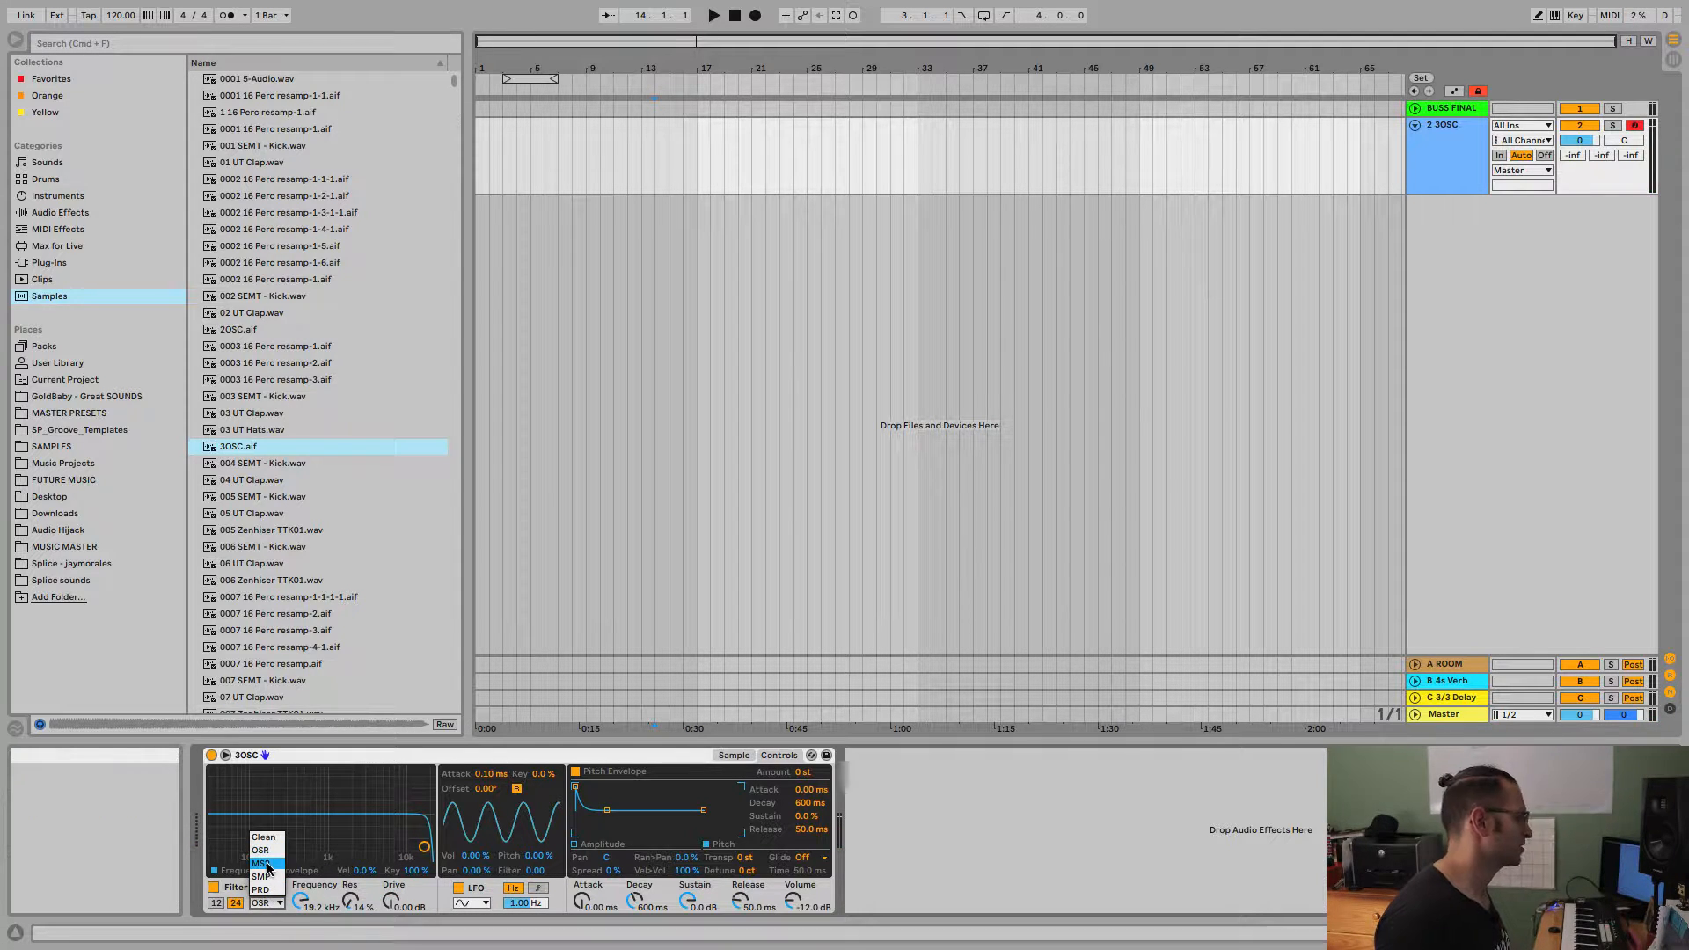
left_click(261, 863)
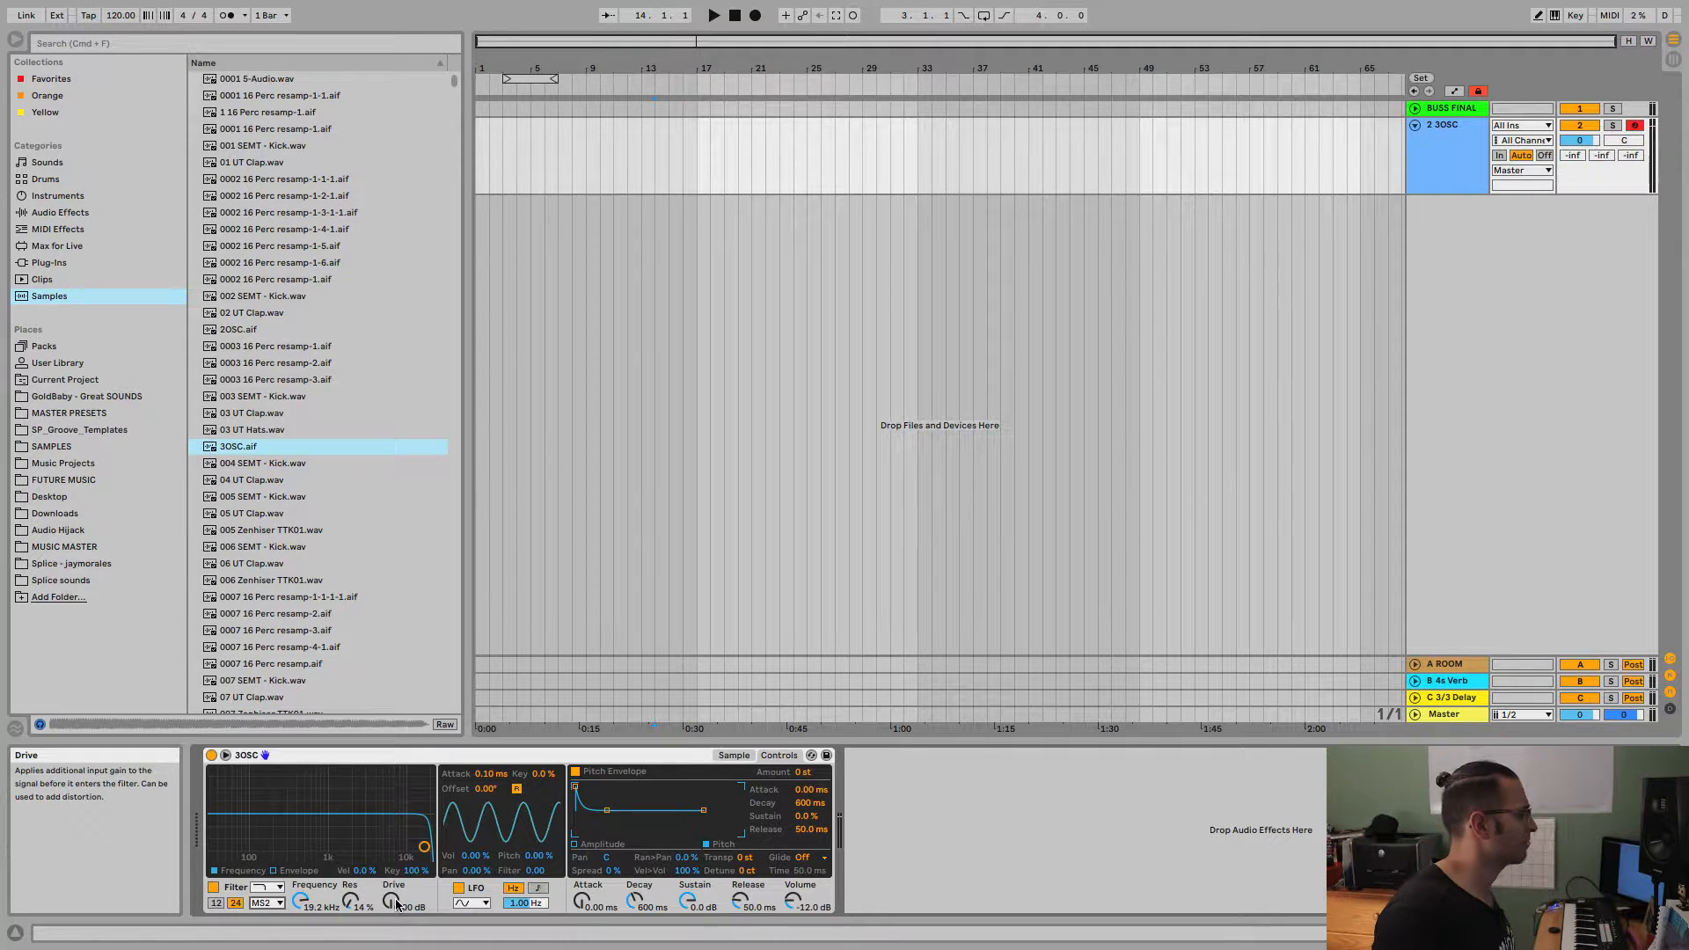
left_click_drag(396, 905, 396, 863)
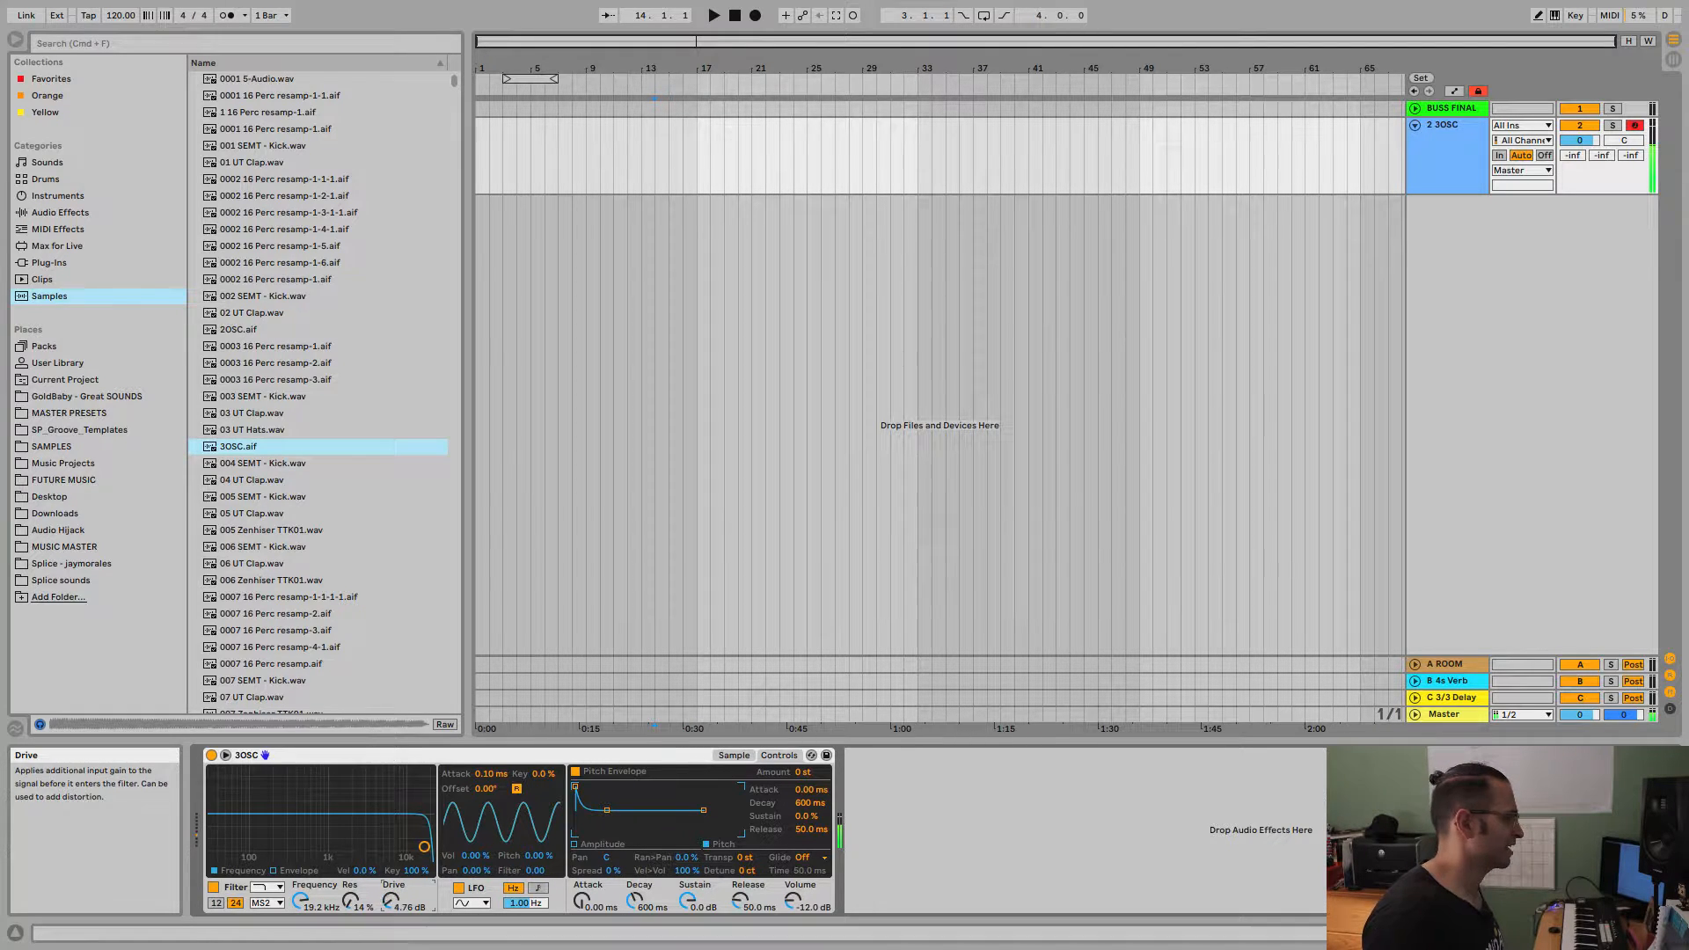
Try the PRD filter circuit with added drive and return the circuit type to Clean.
left_click(268, 904)
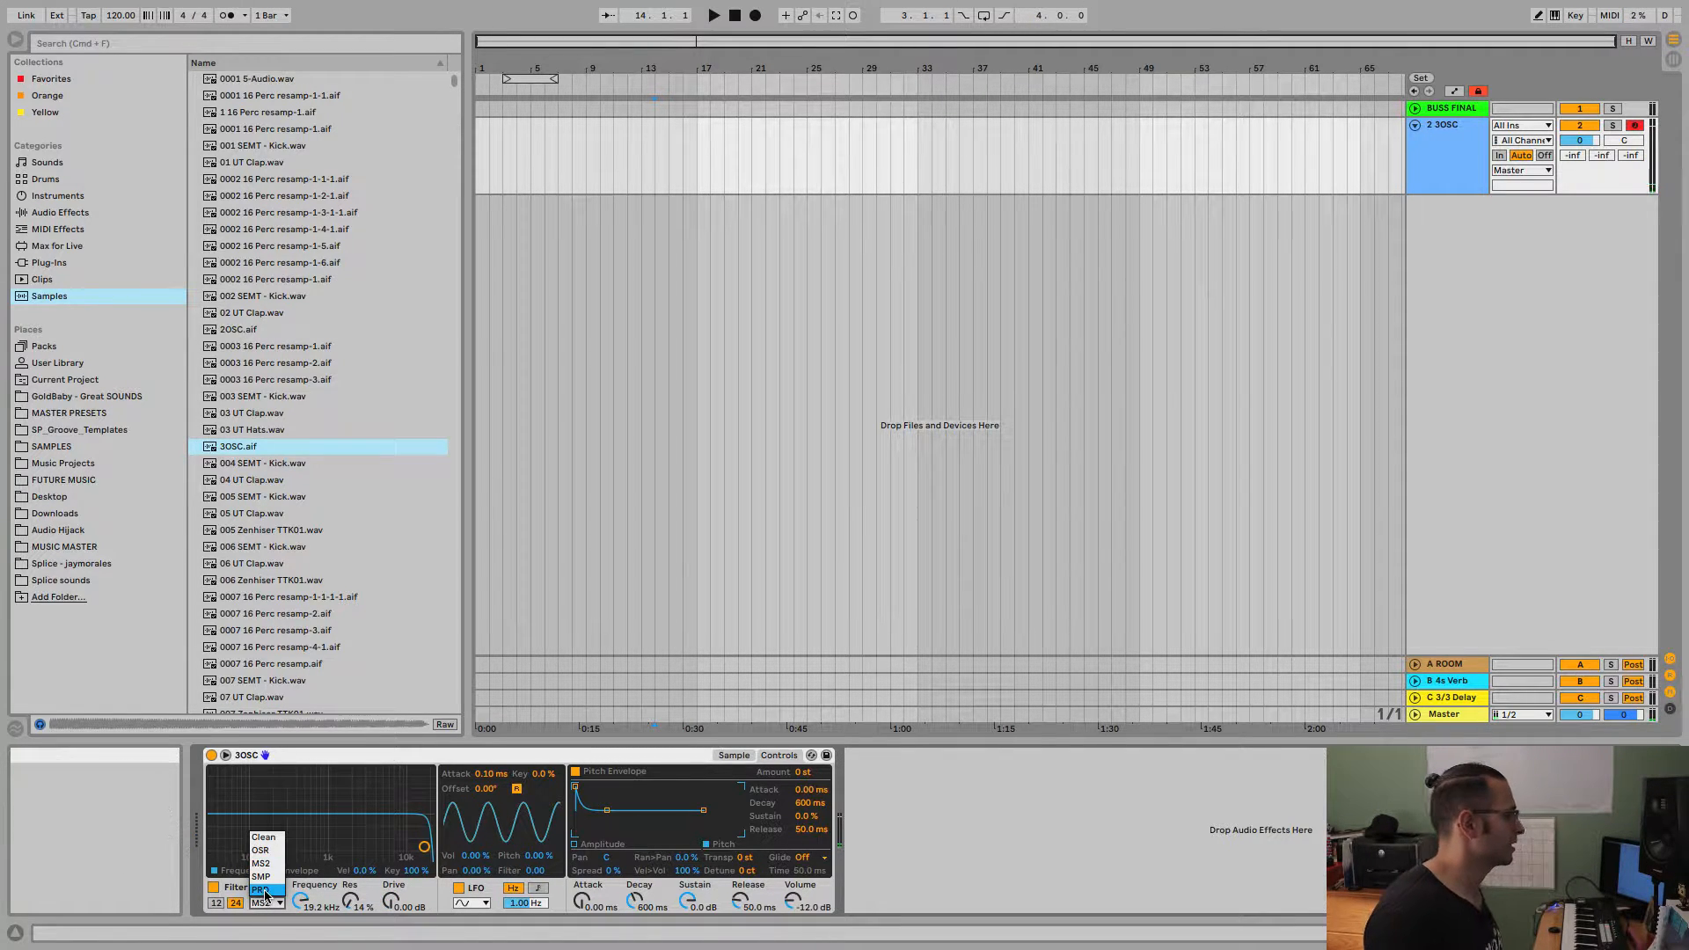
left_click(265, 890)
left_click_drag(391, 902, 392, 879)
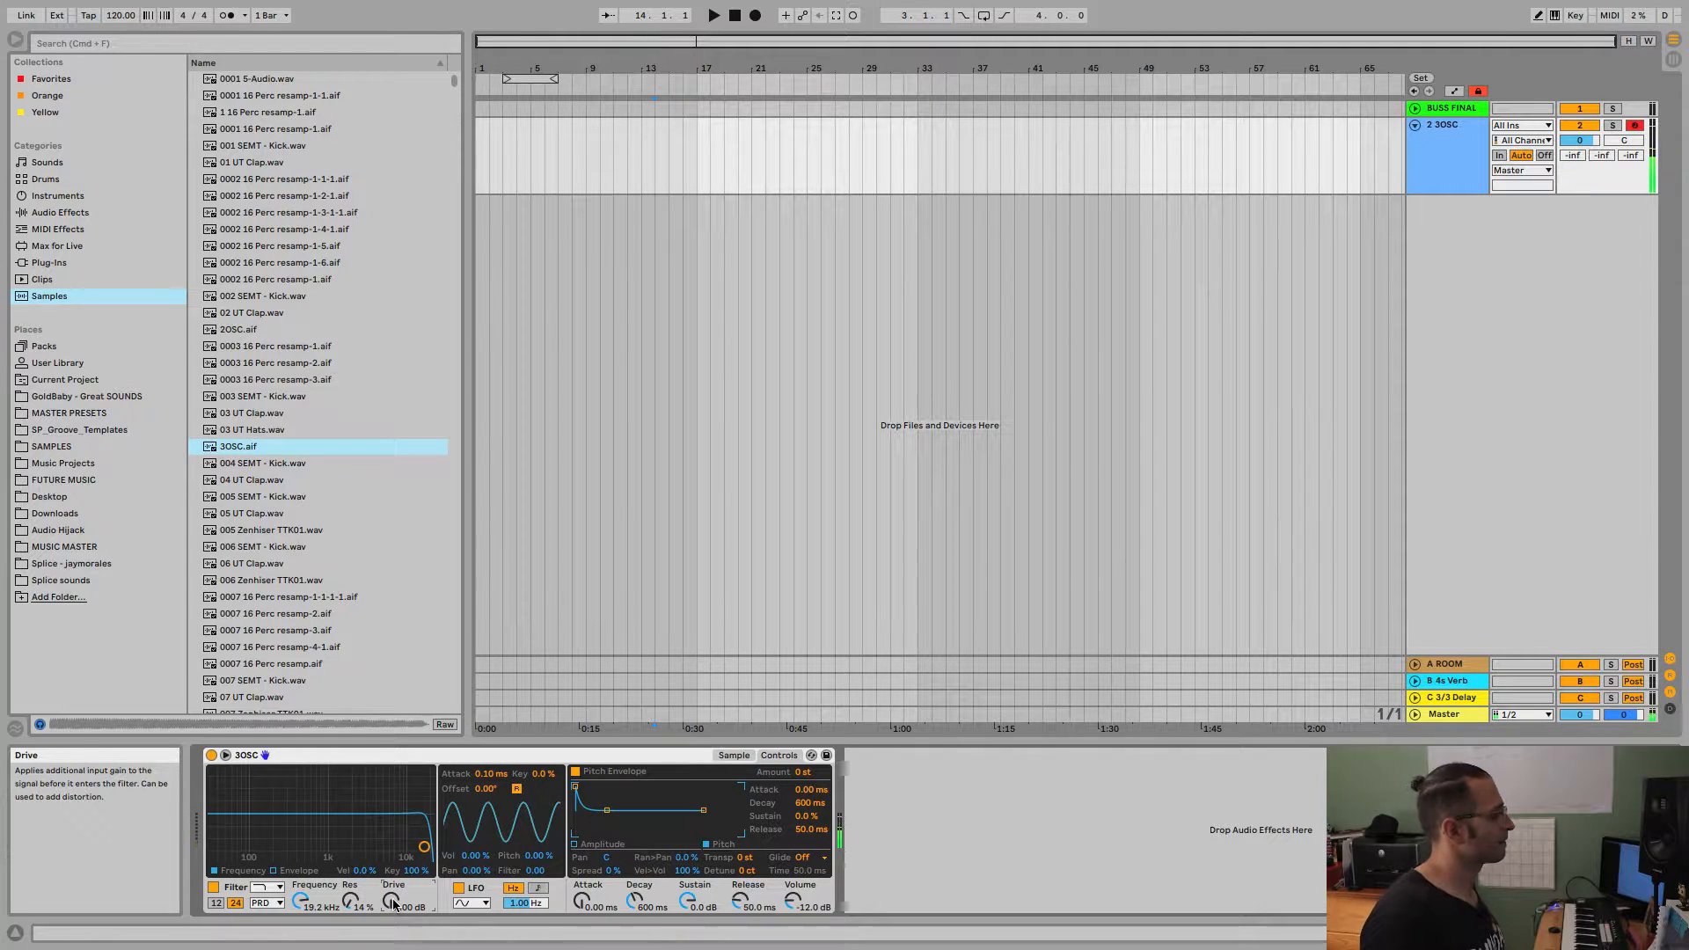
left_click(268, 904)
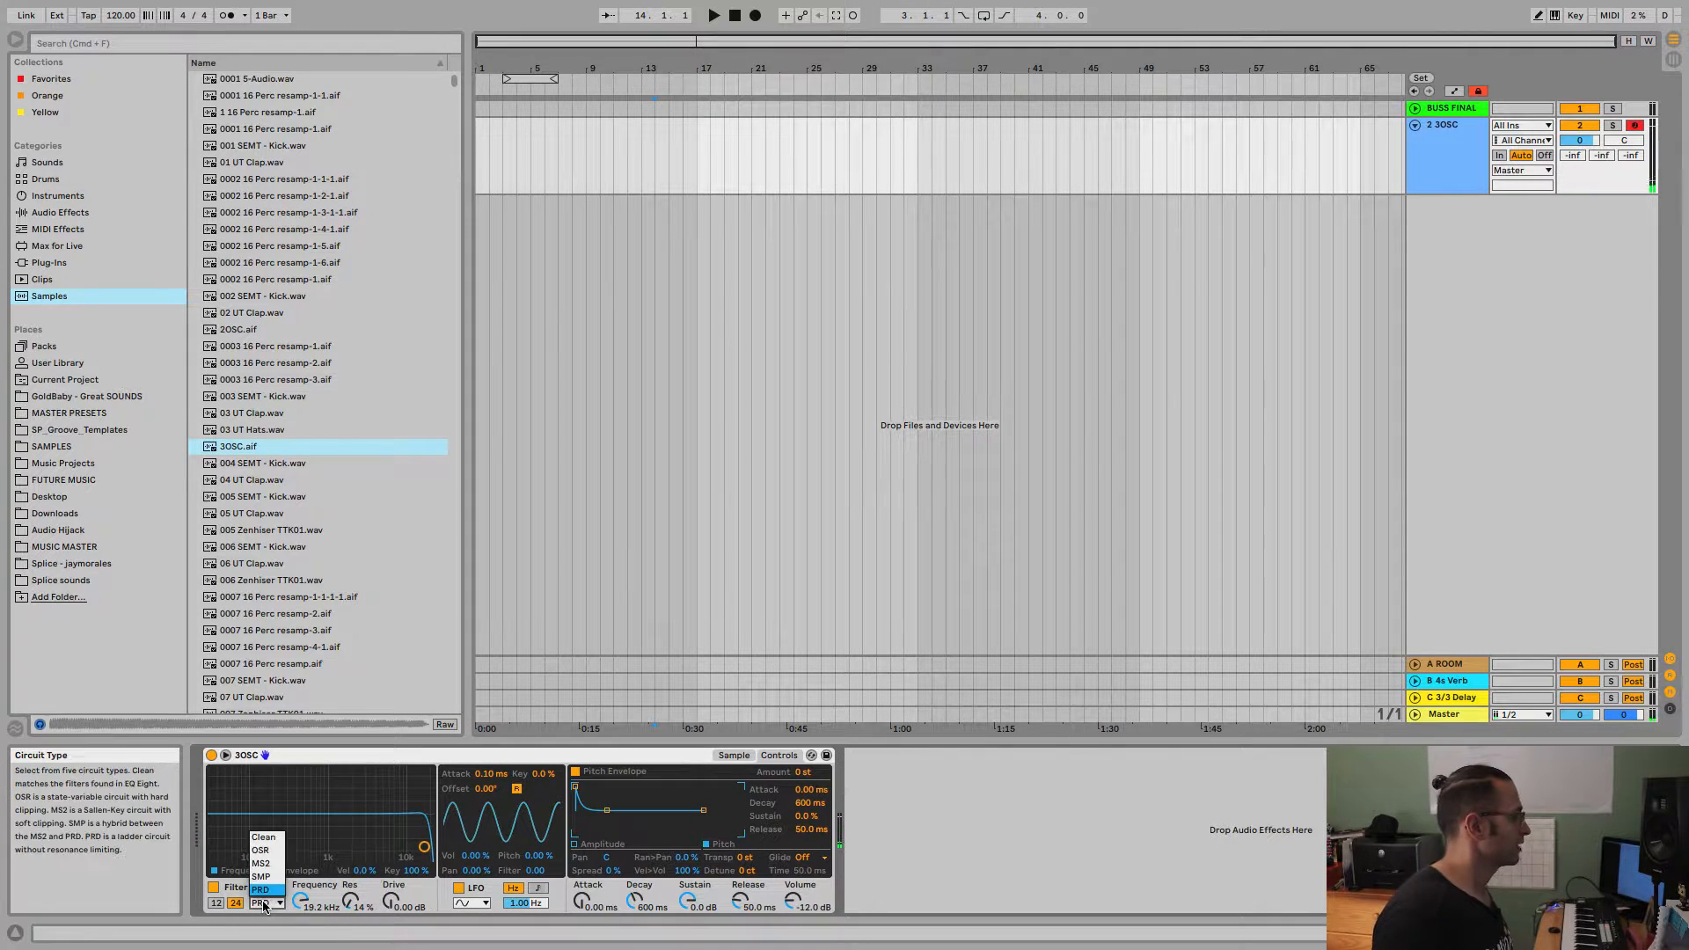
left_click(263, 837)
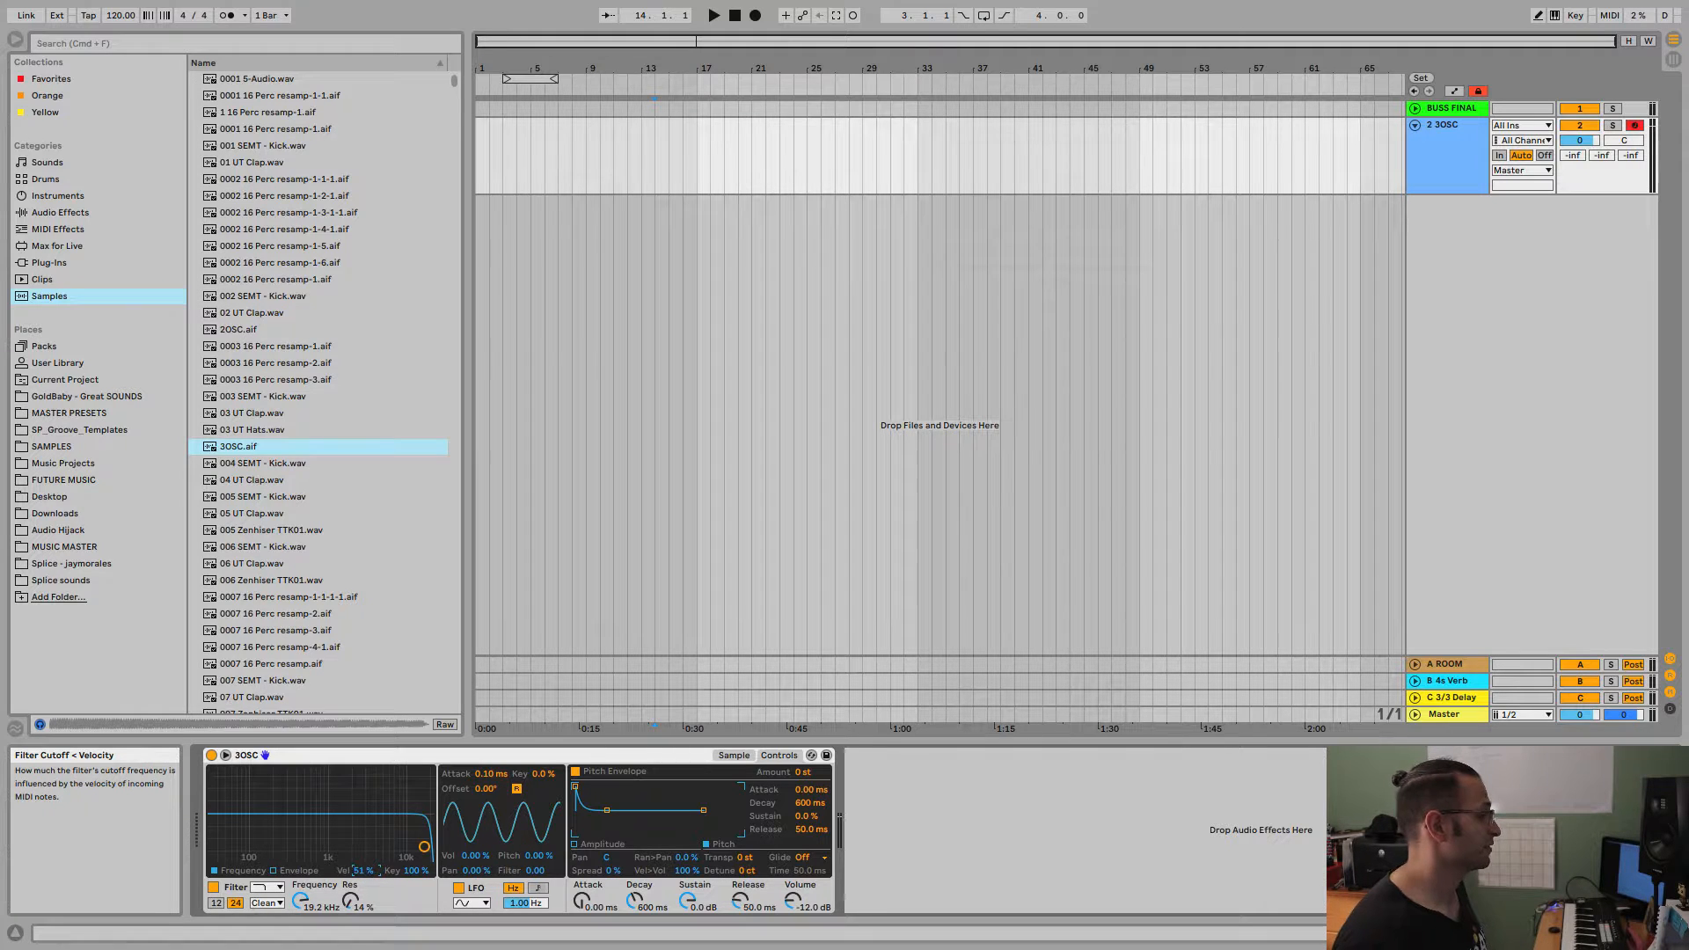
Set the filter's velocity modulation to 100 % and adjust the cutoff to about 5.08 kHz with 20 % resonance.
mouse_move(365, 870)
left_mouse_down()
mouse_move(365, 827)
mouse_move(363, 916)
mouse_move(364, 864)
left_mouse_up()
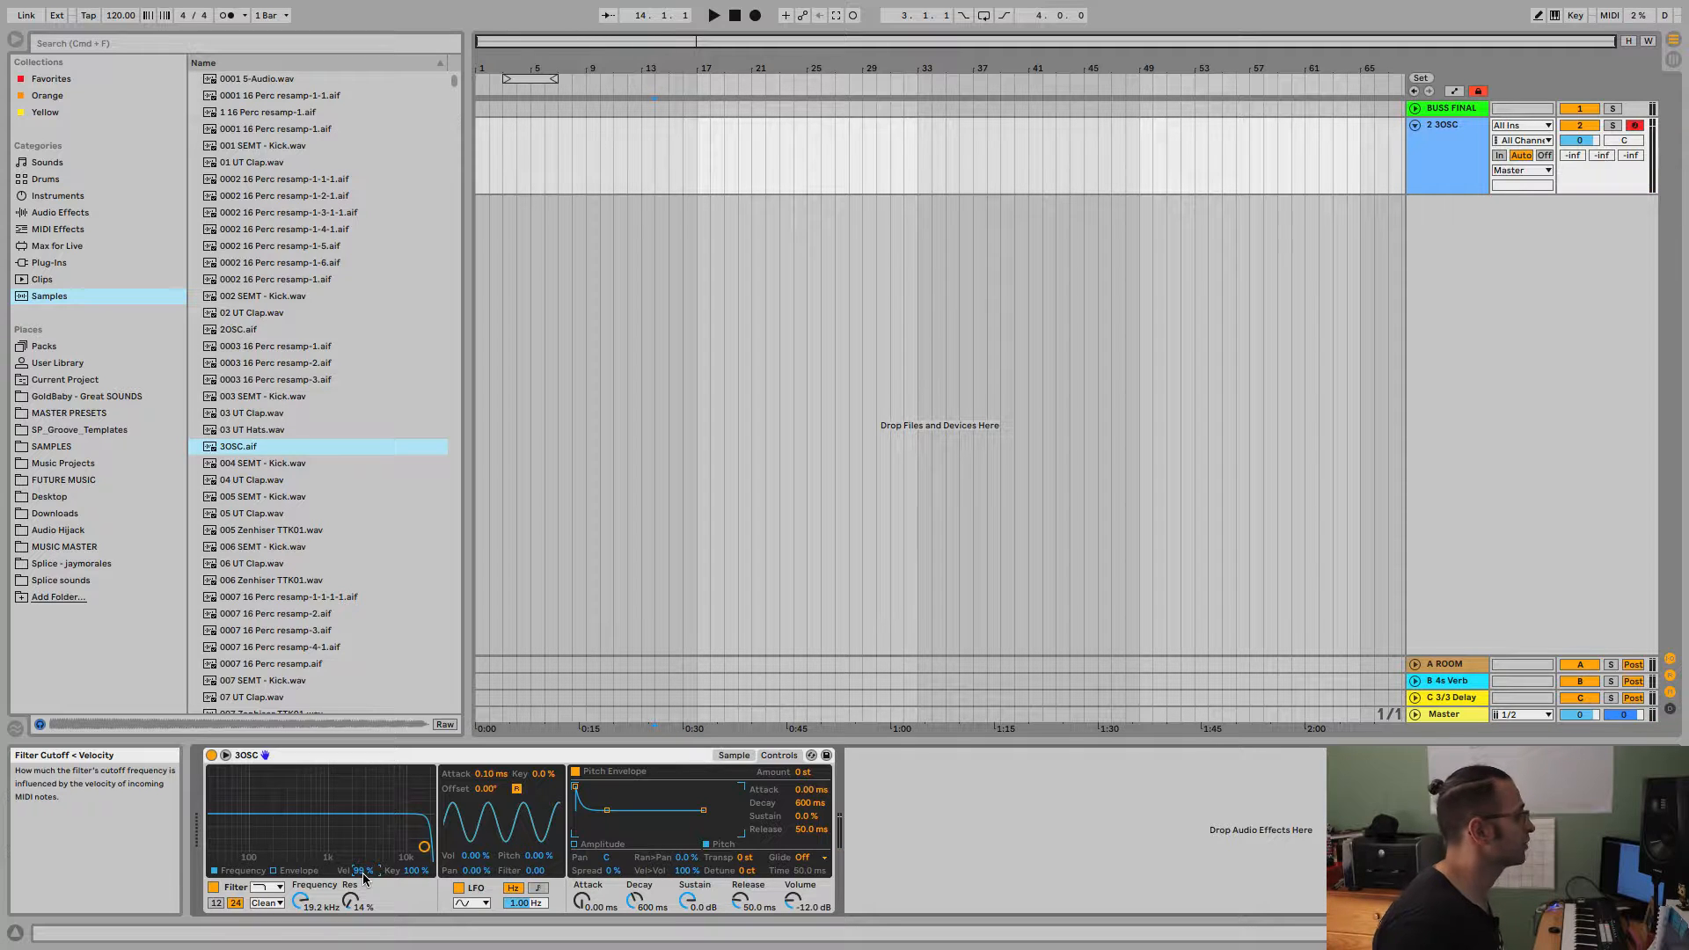
left_click_drag(358, 874, 358, 871)
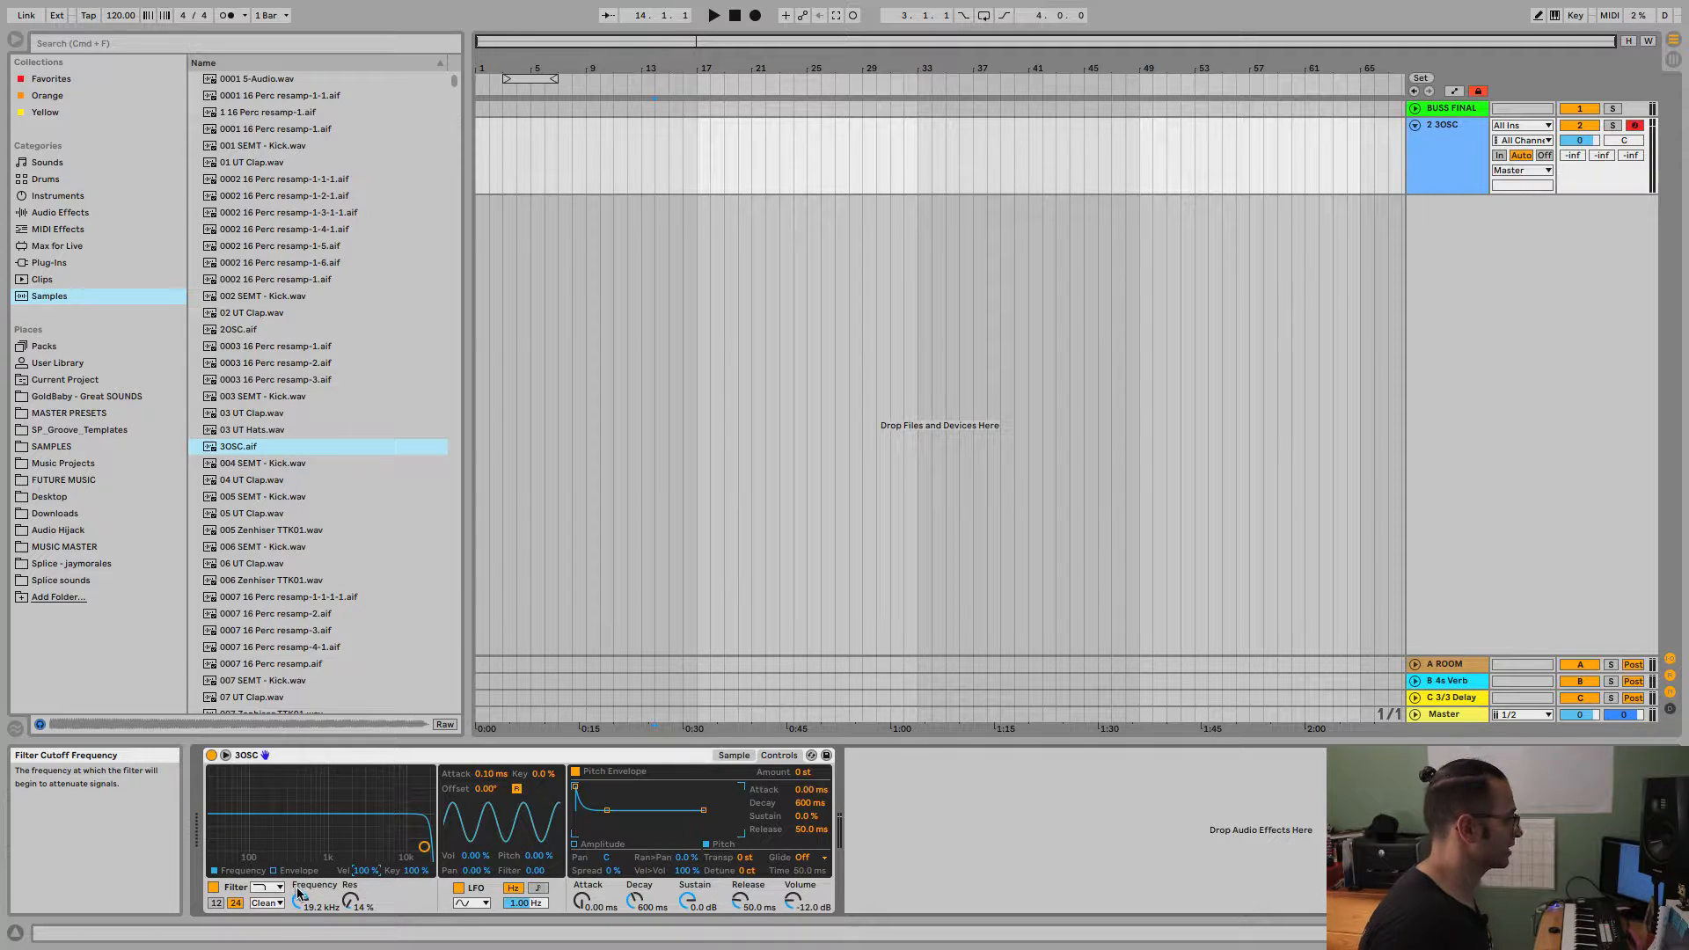
left_click_drag(301, 900, 353, 889)
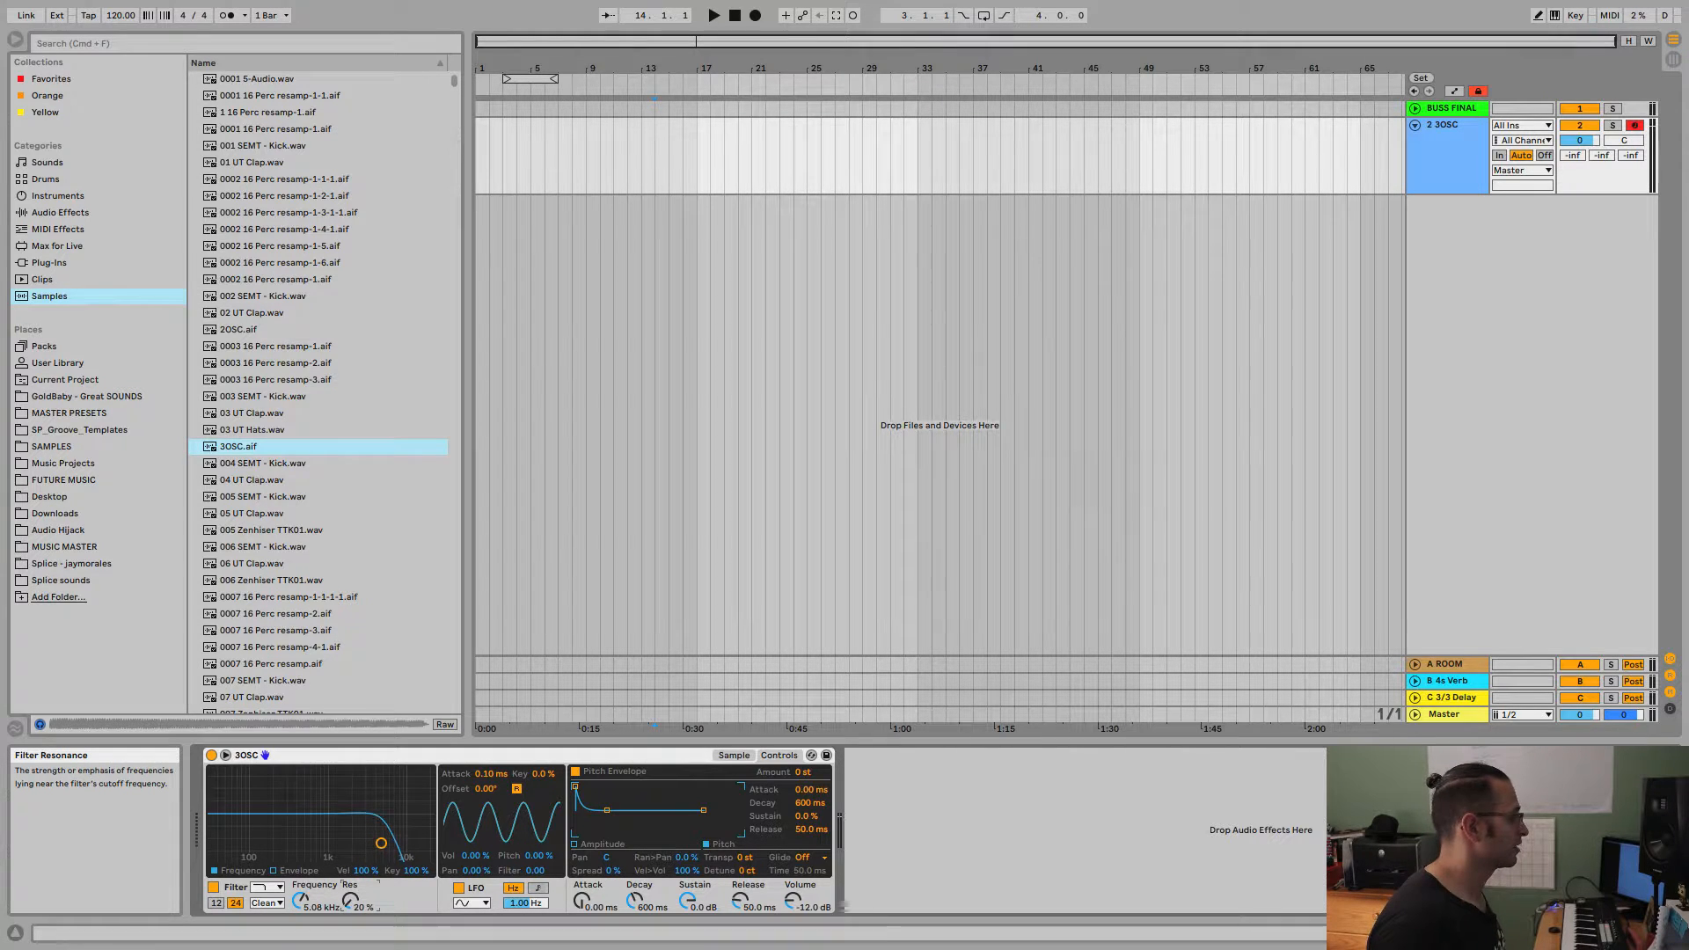
Show the filter envelope and lengthen its attack to about 3.21 s and its decay to about 3.34 s.
left_click(274, 871)
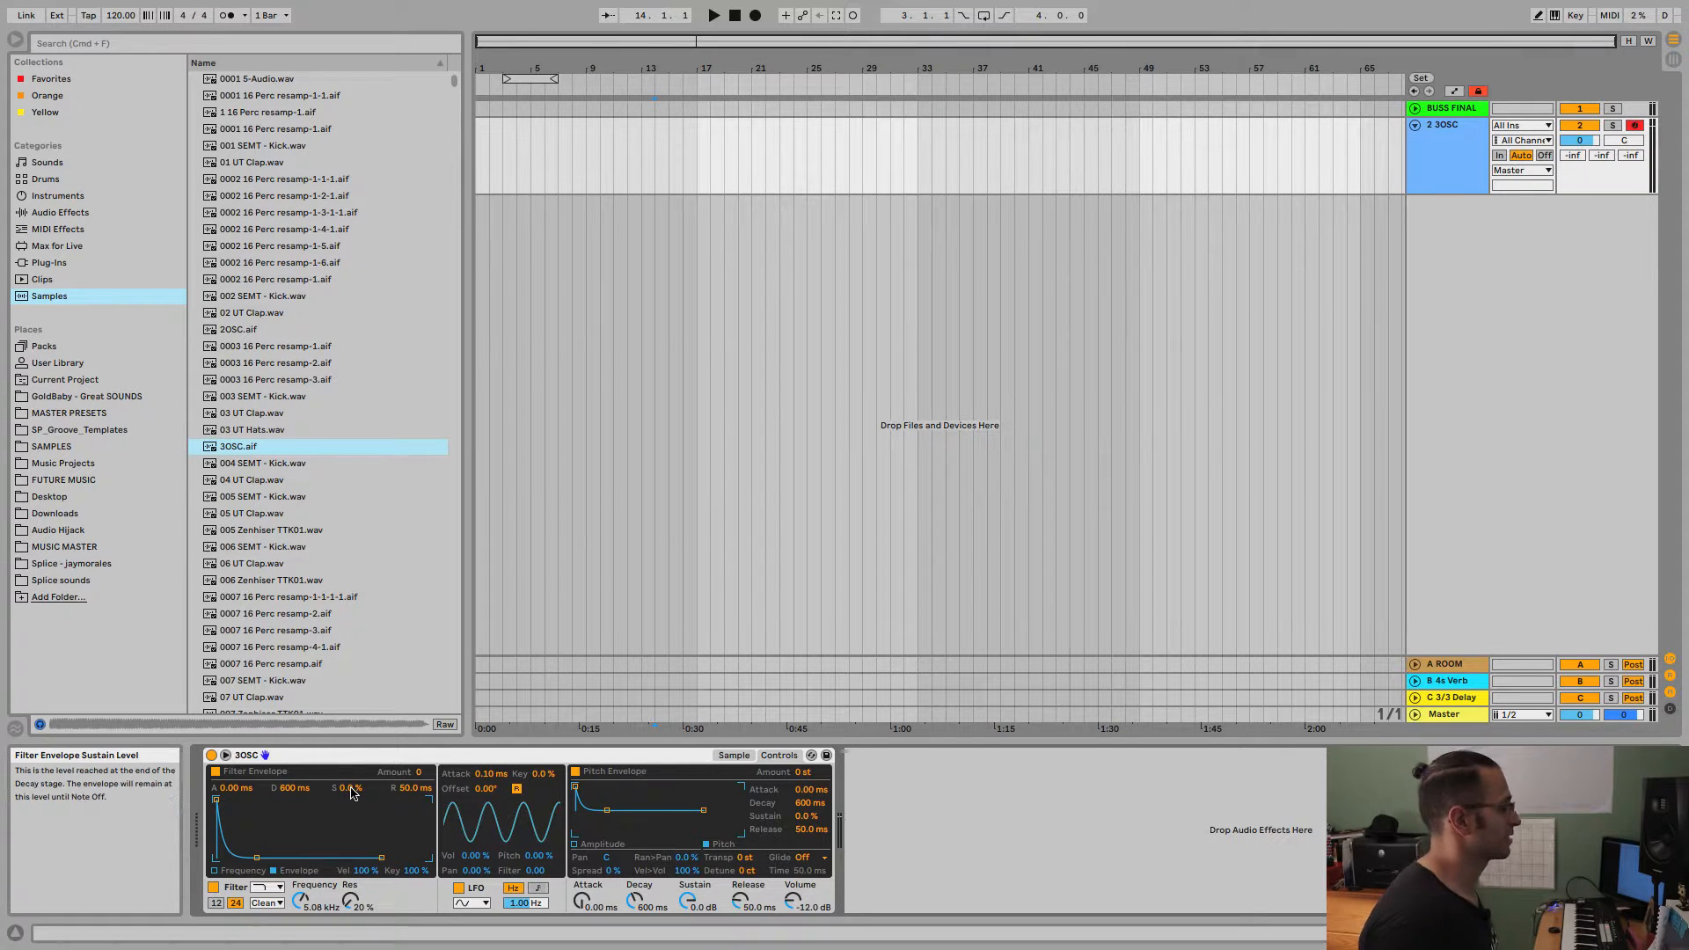
left_click_drag(215, 800, 277, 803)
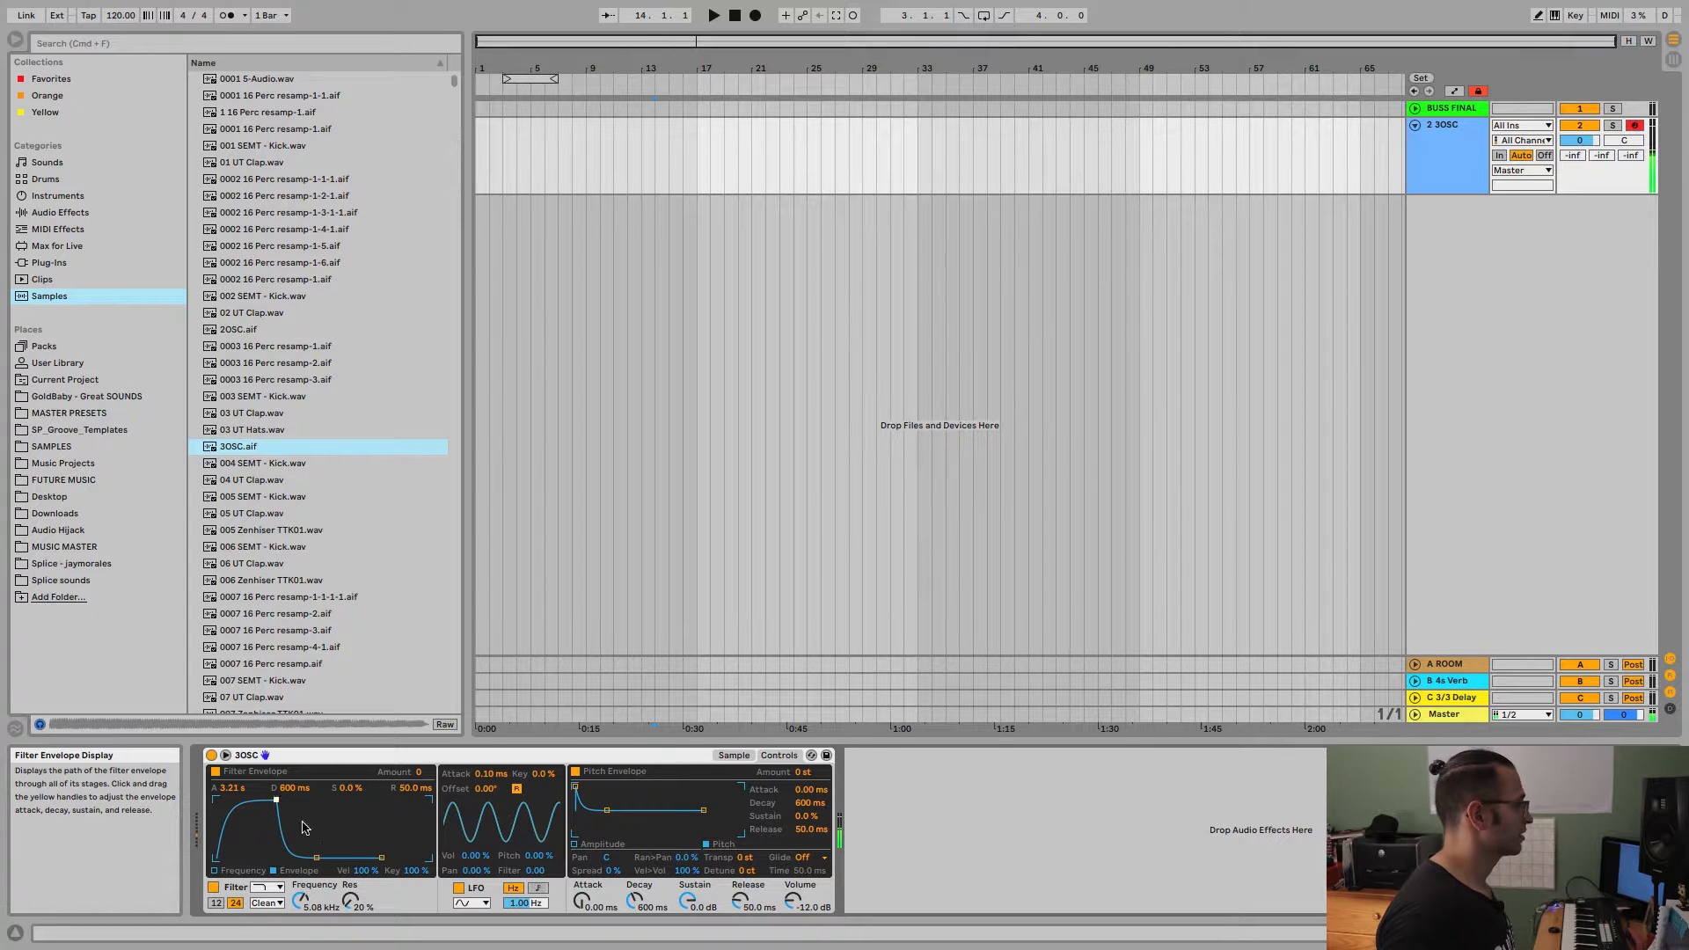
mouse_move(316, 858)
left_mouse_down()
mouse_move(321, 806)
mouse_move(328, 858)
left_mouse_up()
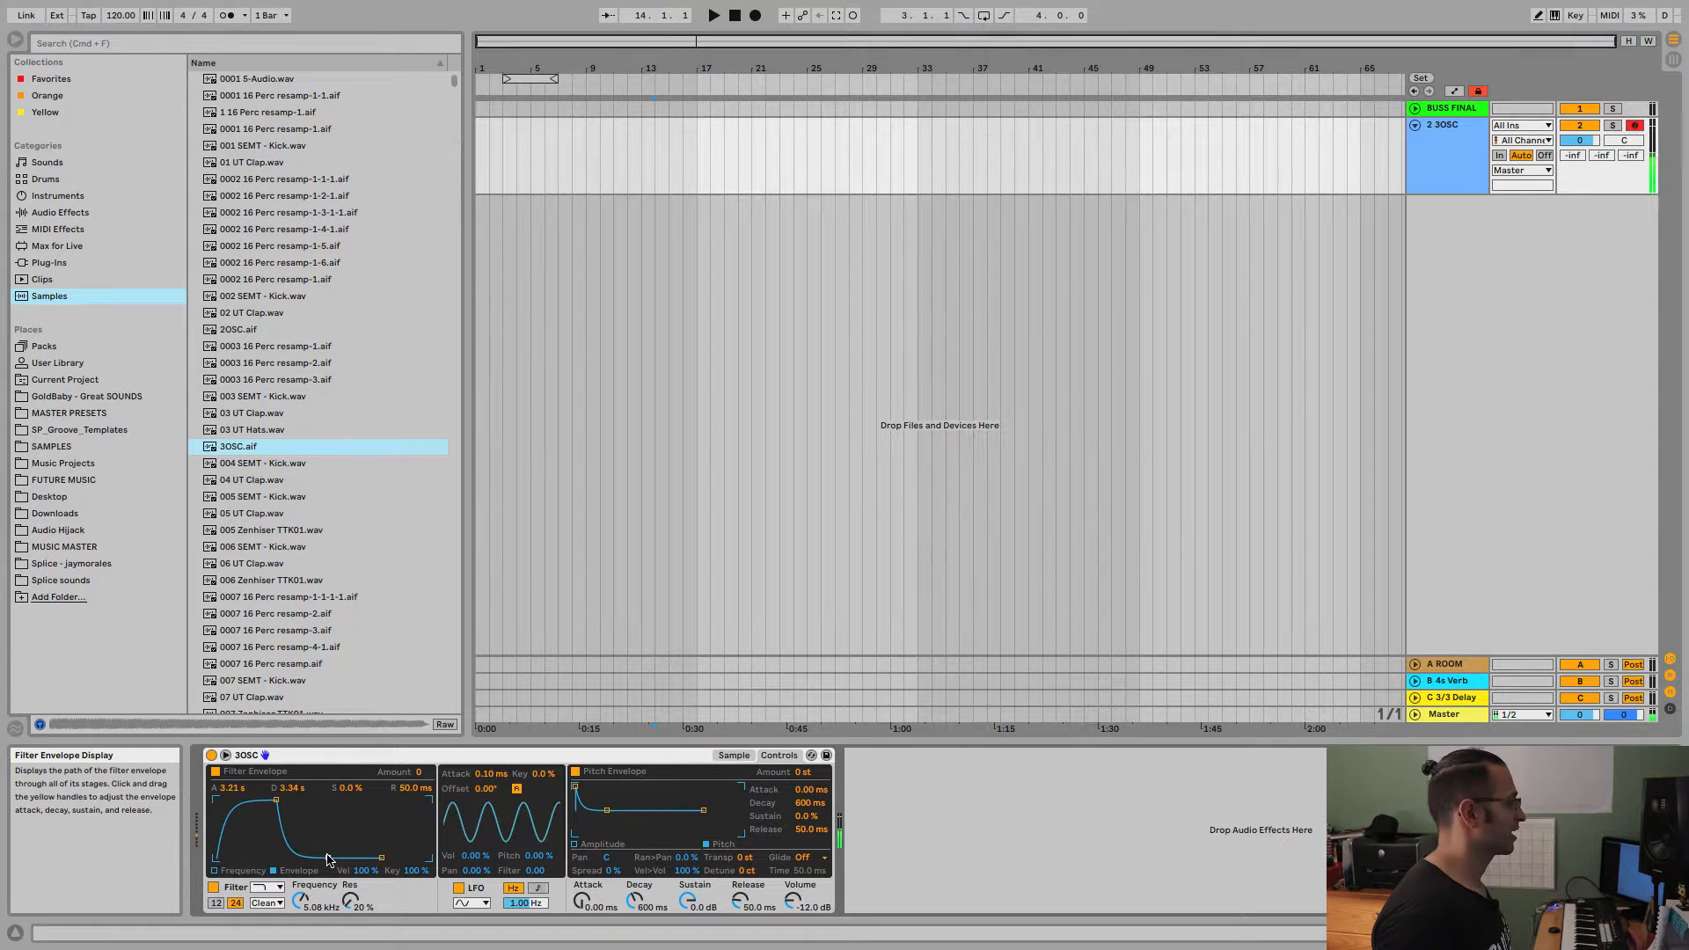
Shape the filter envelope with amount 72, 33.0 ms attack and 61.9 ms decay, and lower the filter cutoff.
left_click_drag(281, 802, 245, 800)
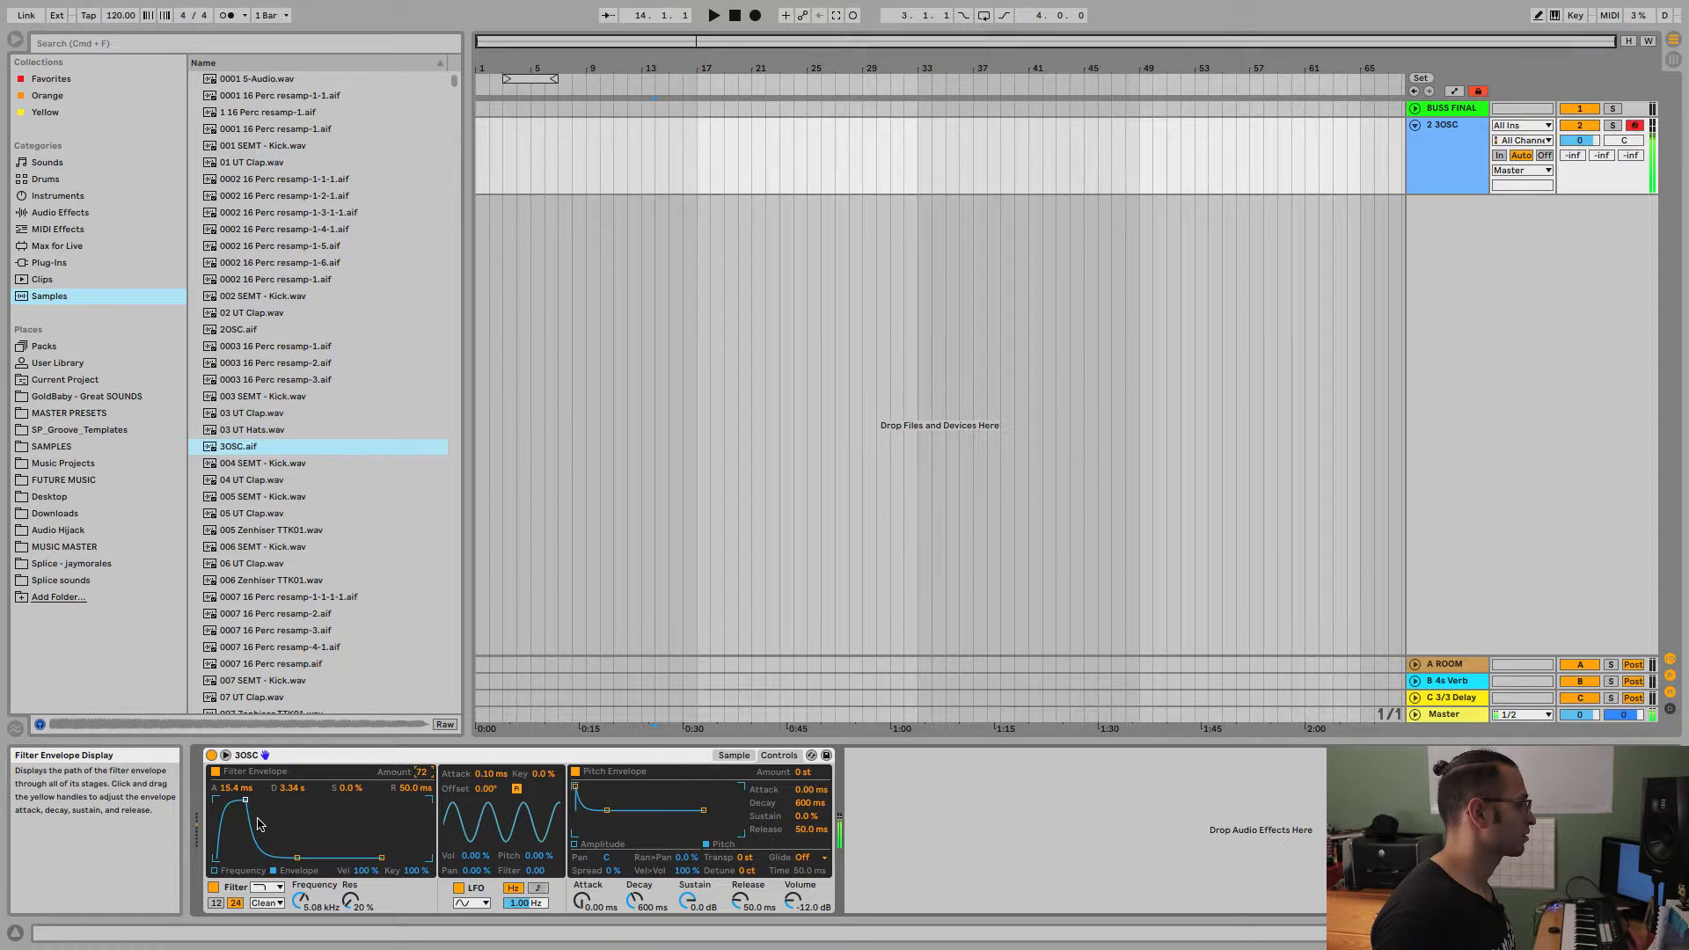
left_click_drag(246, 800, 250, 800)
left_click_drag(298, 857, 301, 907)
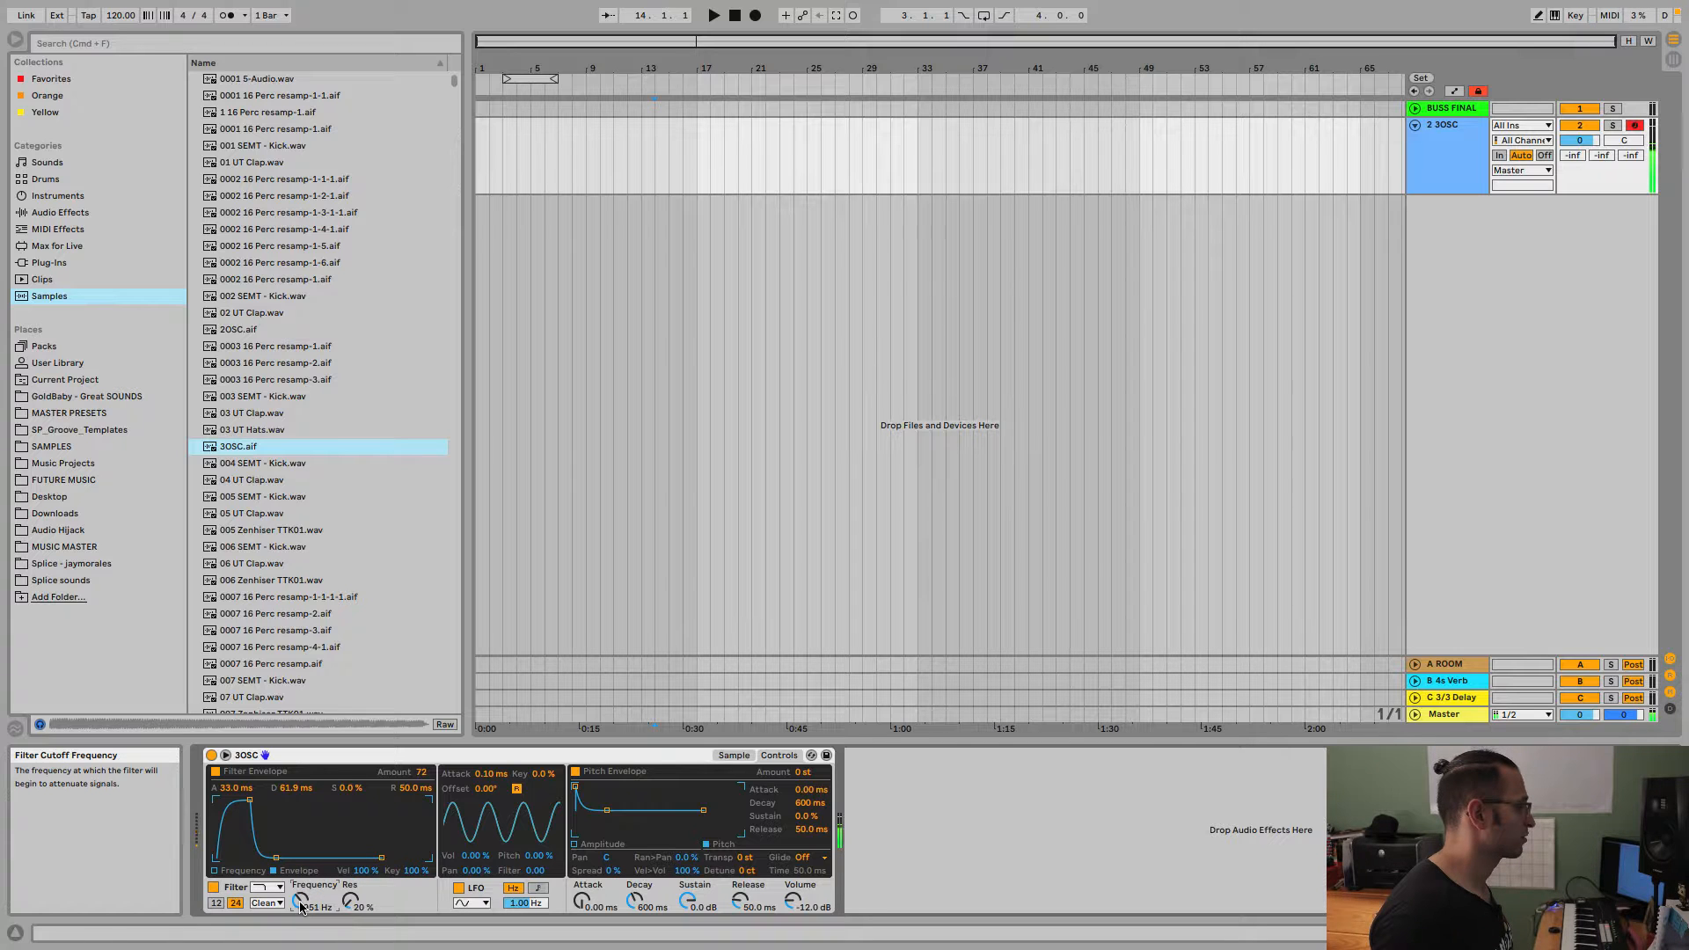
Shape a long filter envelope with about 17.9 ms attack, 60.0 s decay, 83 % sustain and 22.9 s release.
mouse_move(251, 802)
left_mouse_down()
mouse_move(217, 802)
mouse_move(287, 800)
mouse_move(216, 799)
mouse_move(234, 799)
left_mouse_up()
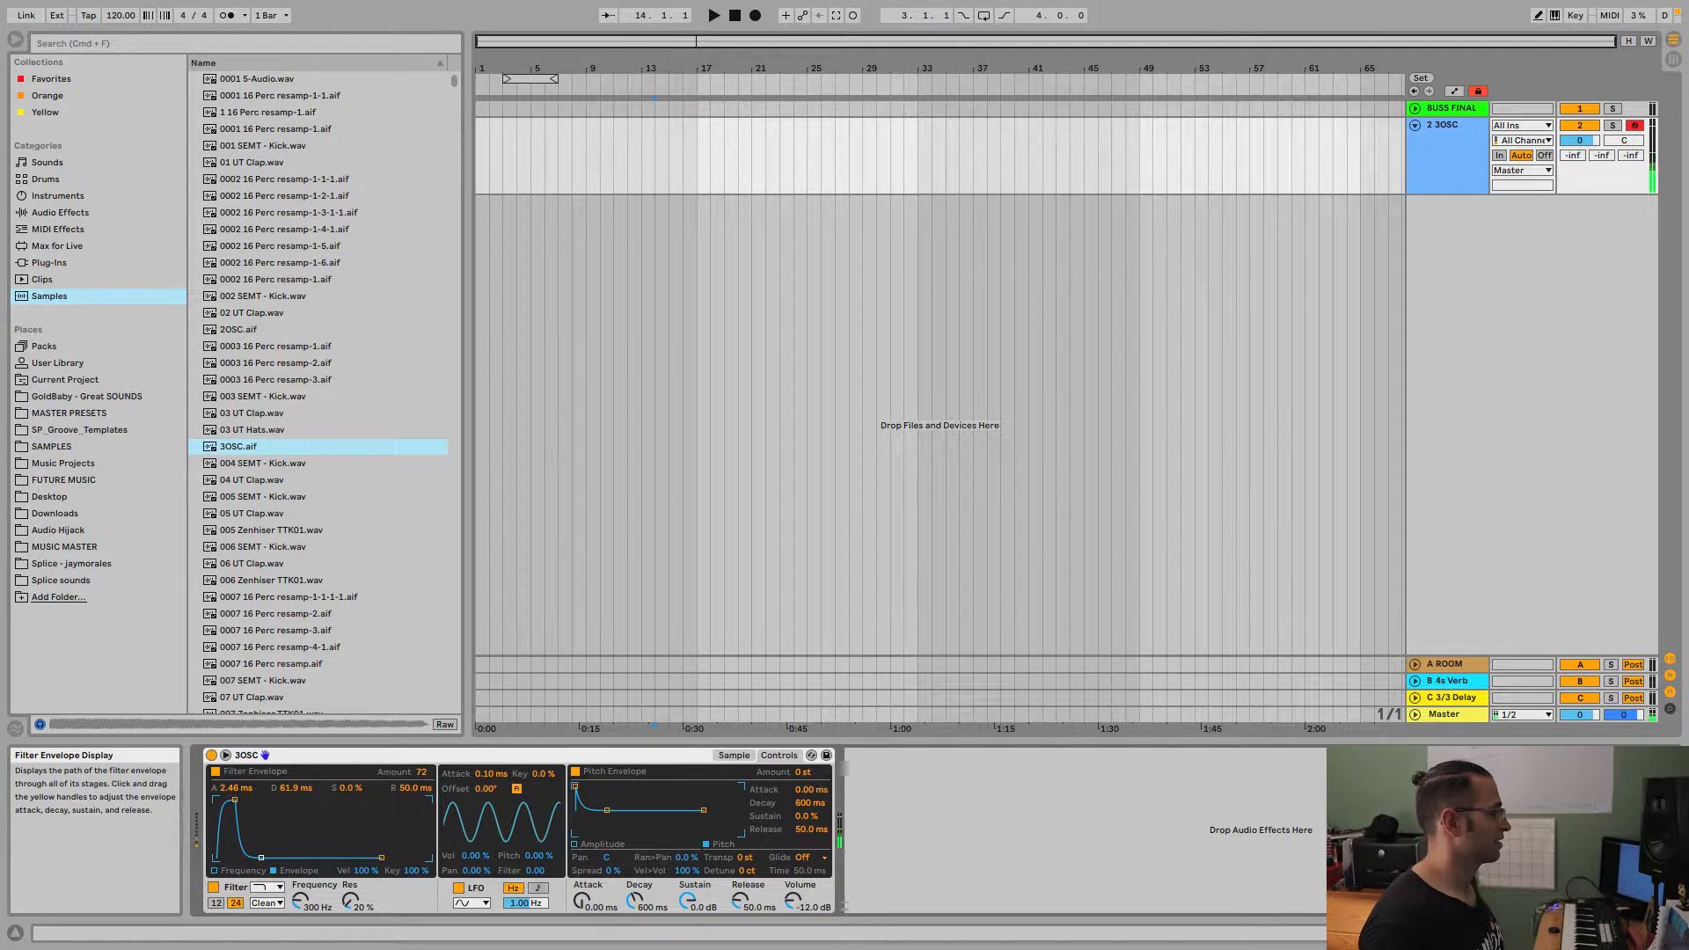
left_click_drag(261, 857, 316, 808)
left_click_drag(381, 857, 420, 858)
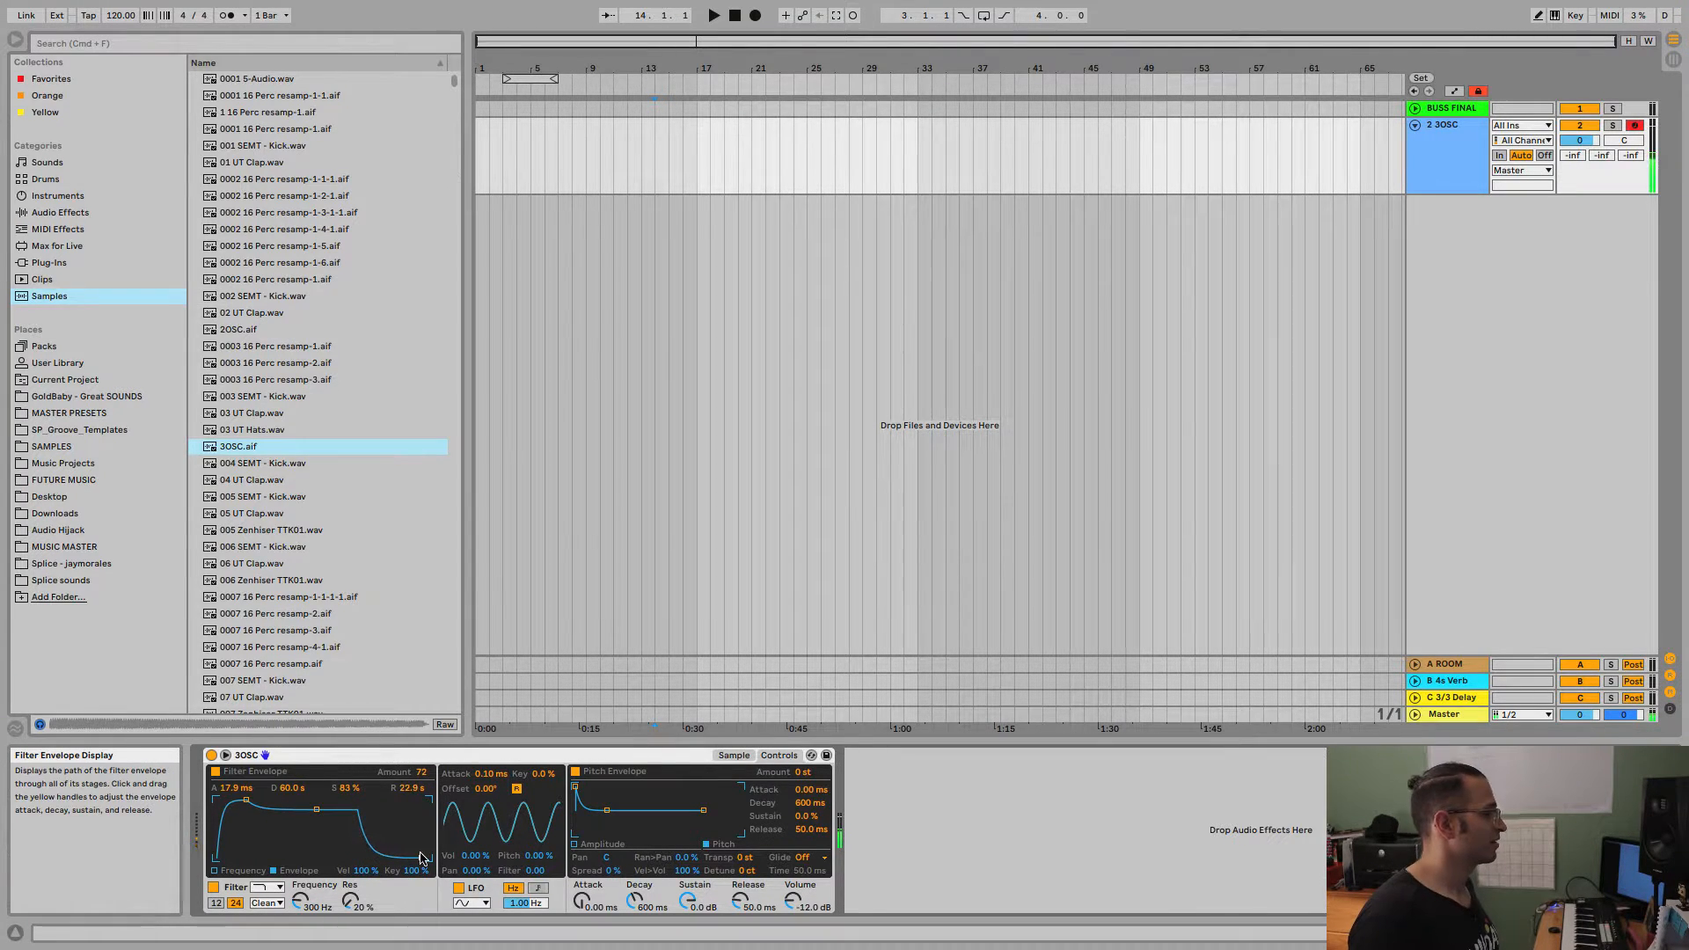
Make the filter envelope short and plucky with 0.00 ms attack, 35.7 ms decay and 0 % sustain.
left_click_drag(317, 814, 296, 859)
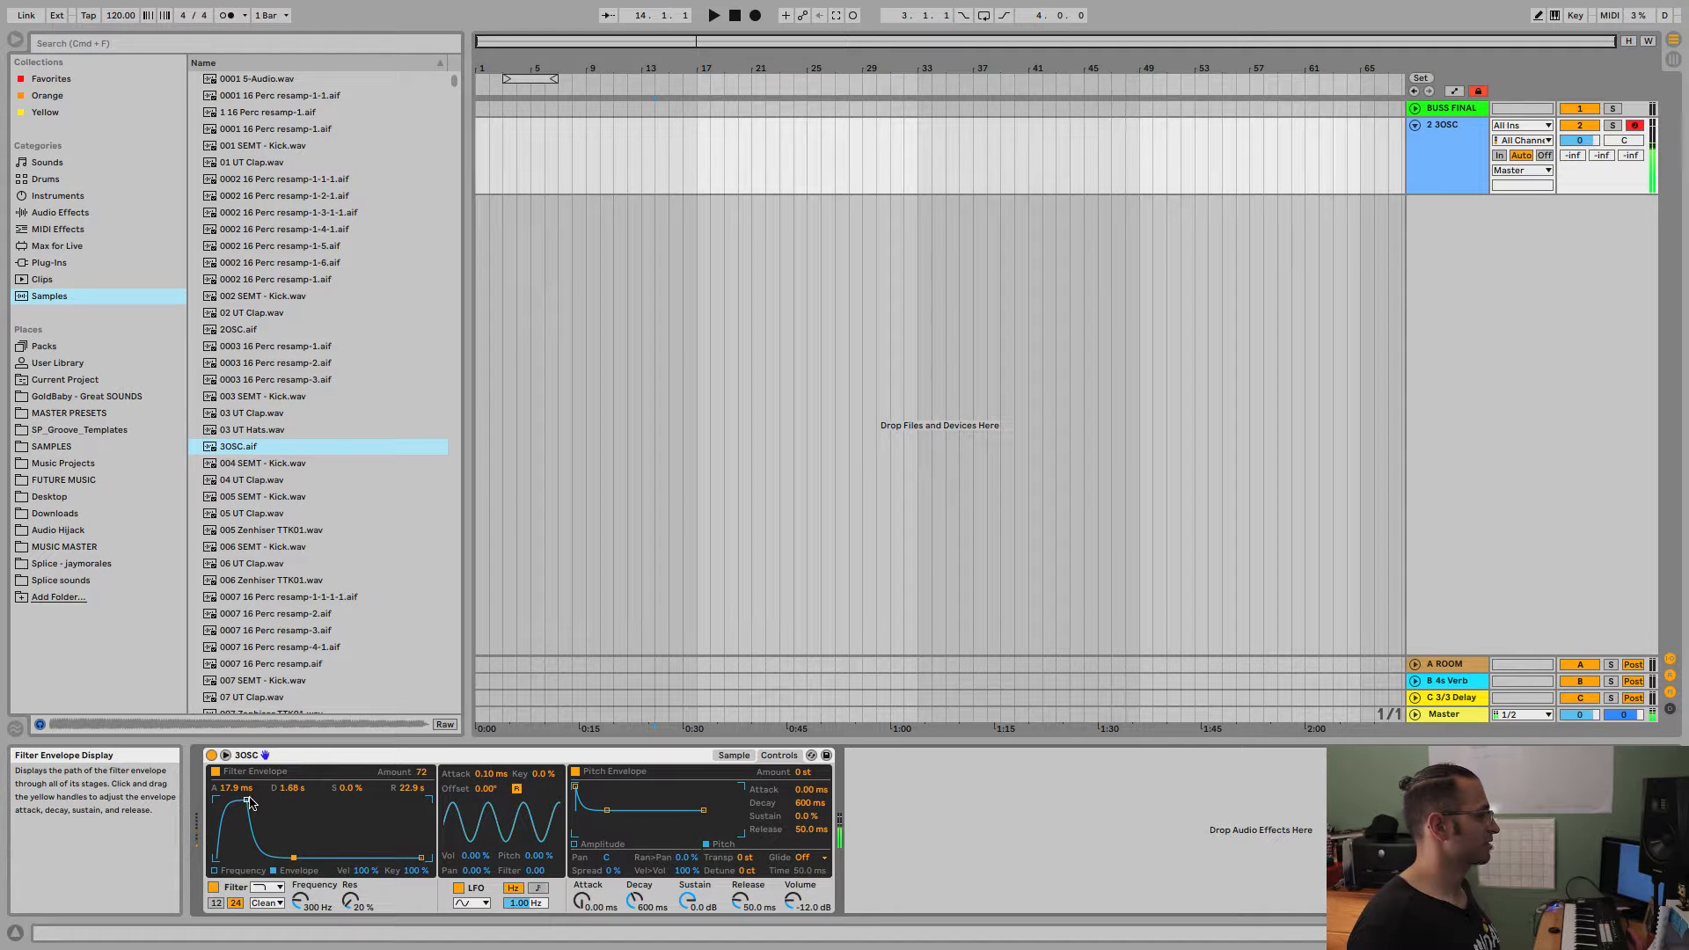
left_click_drag(247, 800, 216, 799)
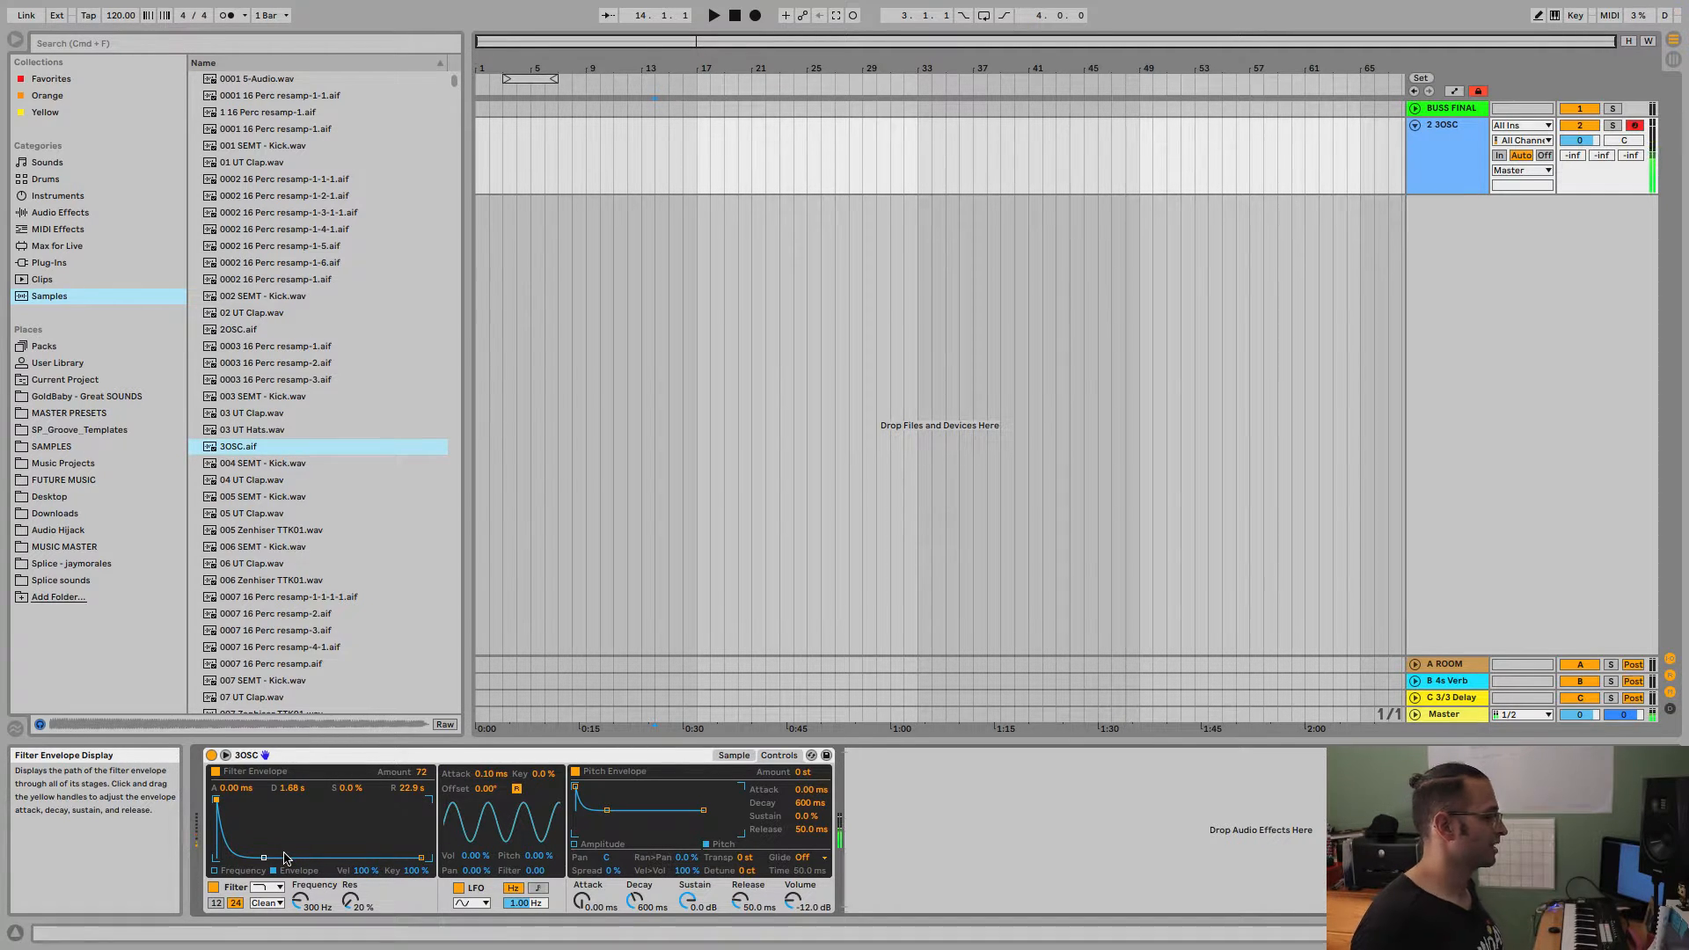
left_click_drag(269, 859, 247, 858)
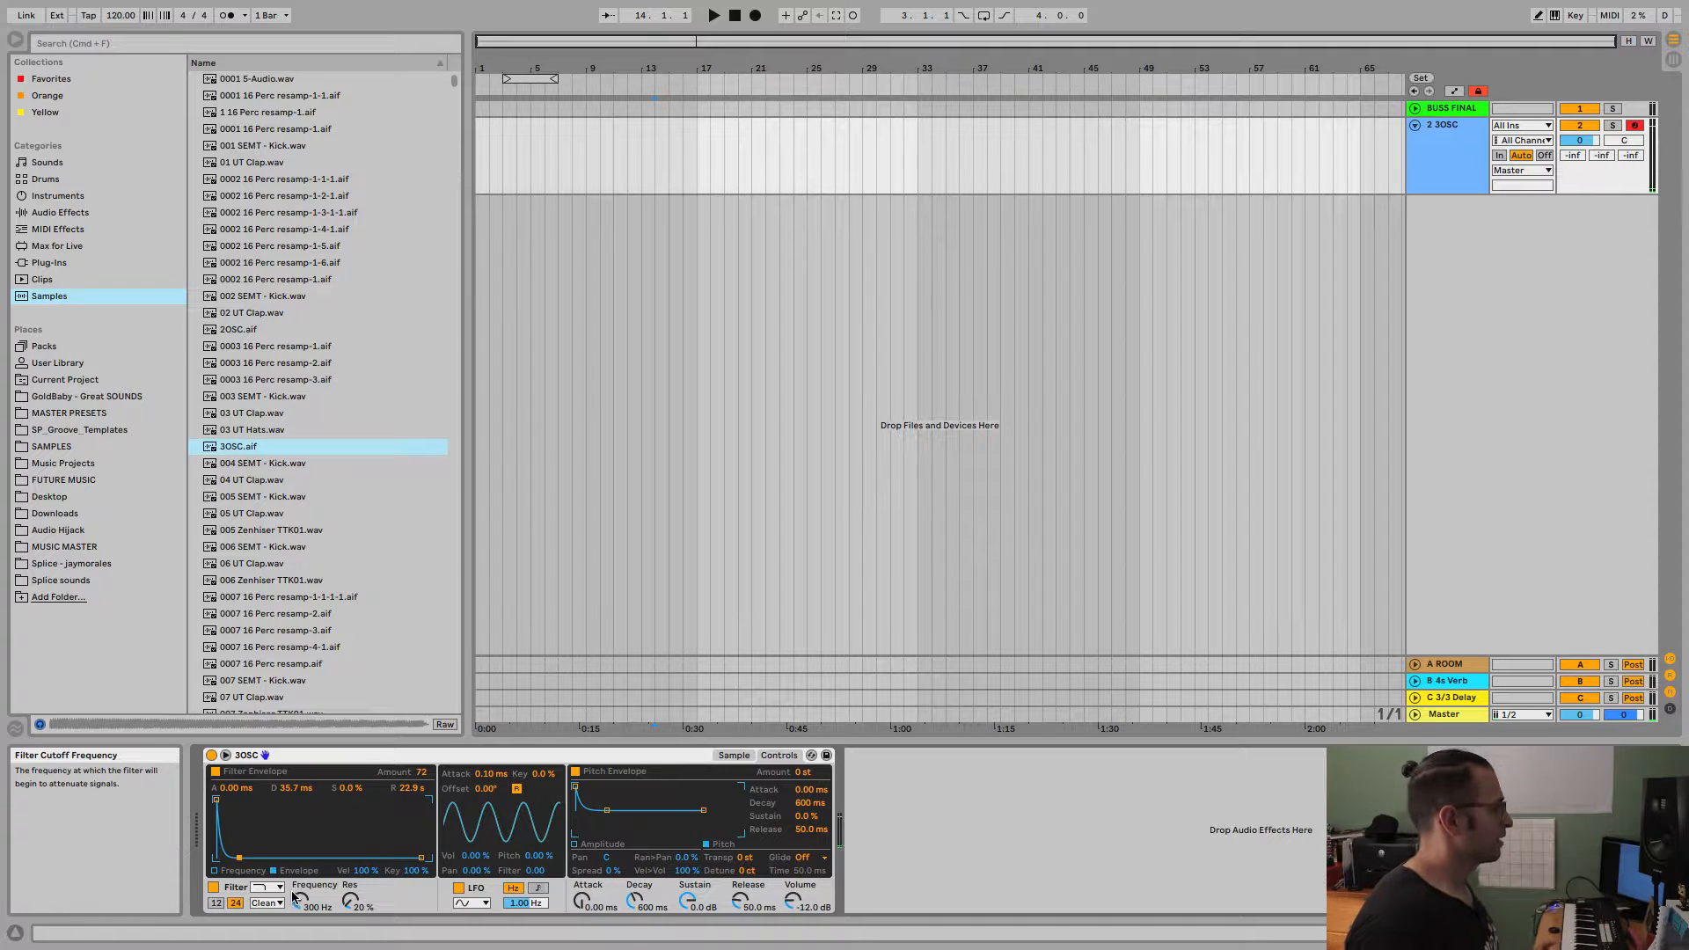
Switch off the filter envelope, raise the filter cutoff to about 17.8 kHz and show the filter's frequency display.
left_click(216, 771)
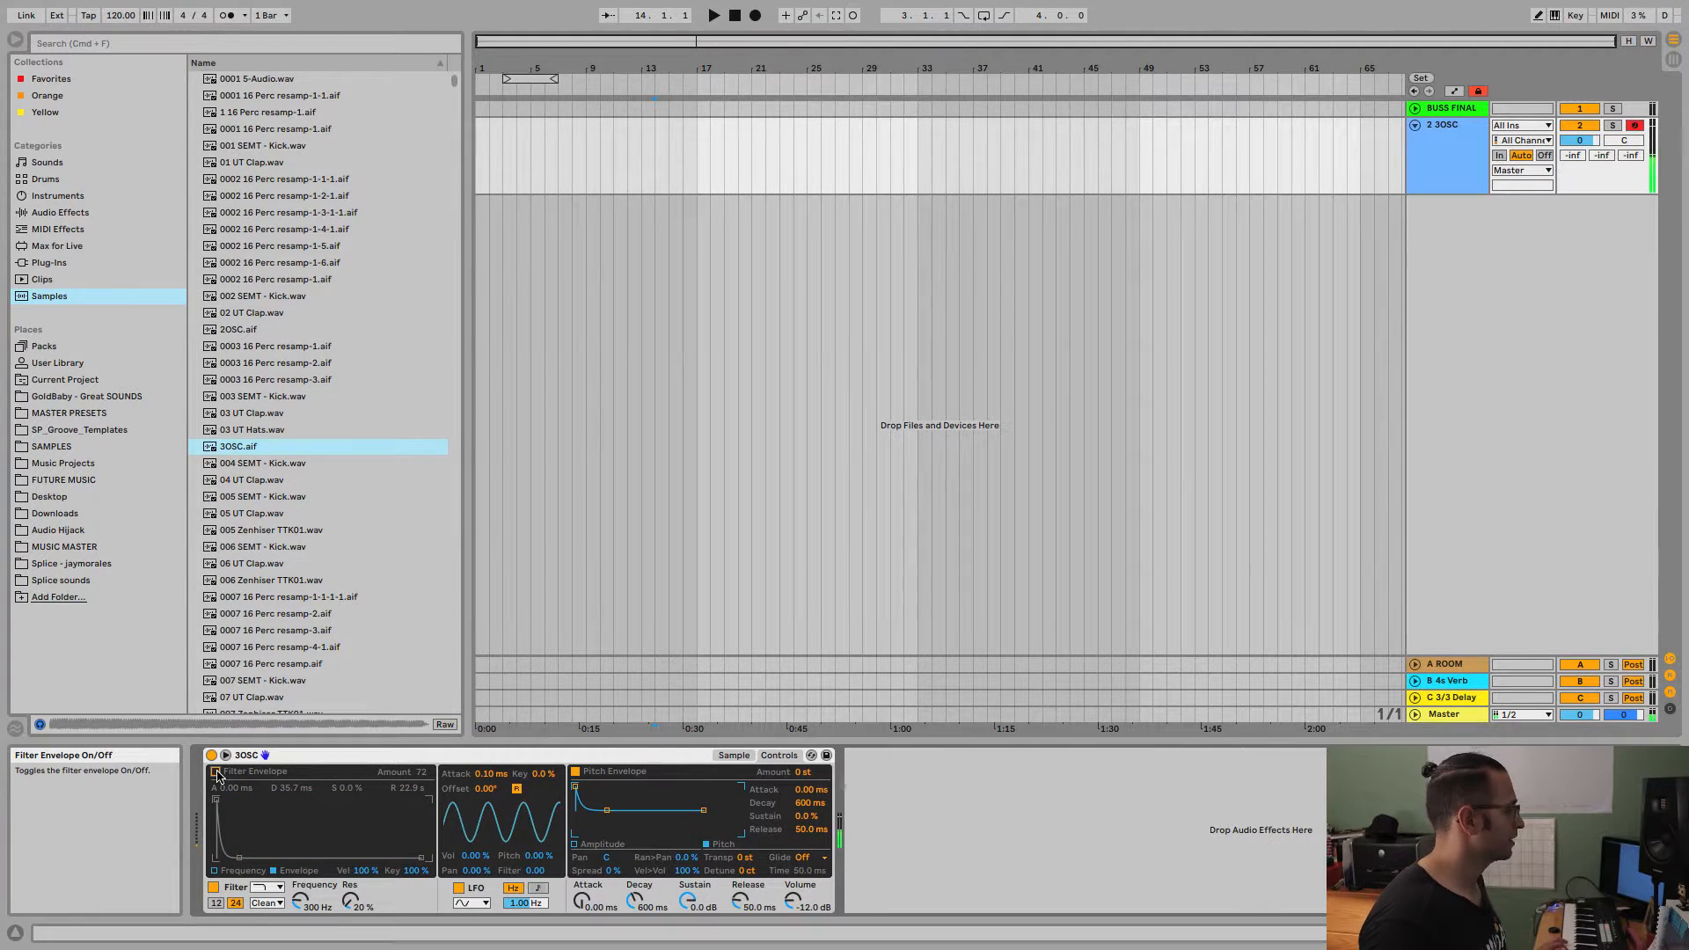
left_click(216, 772)
left_click_drag(300, 901, 300, 852)
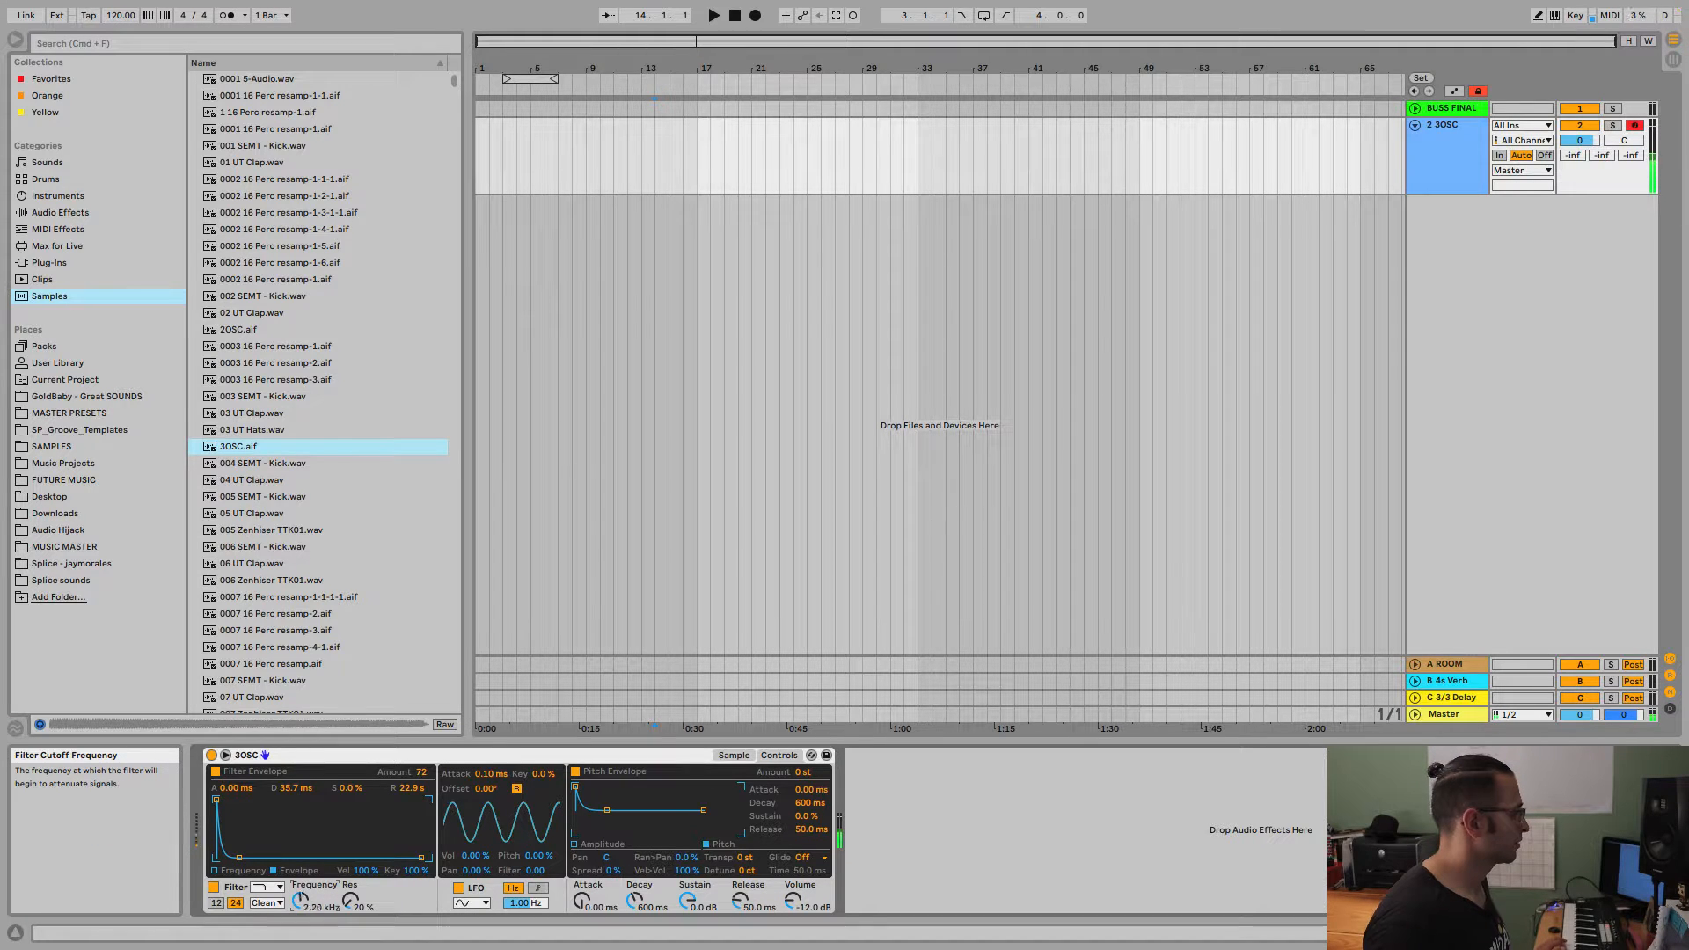
left_click(215, 772)
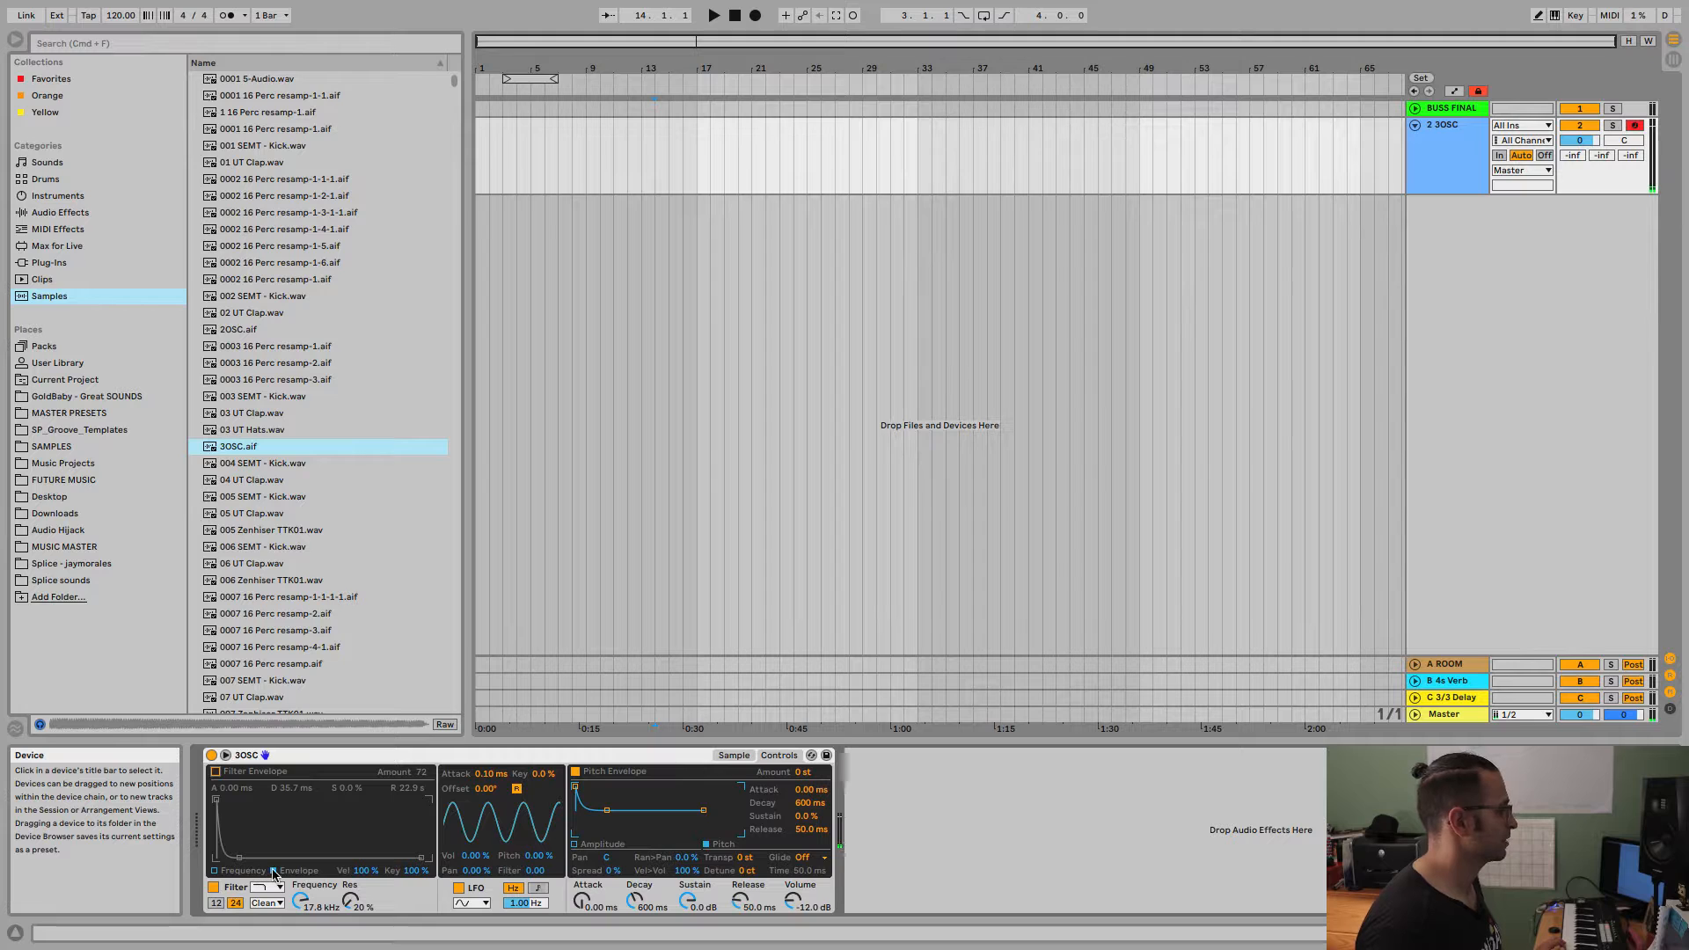
left_click(215, 871)
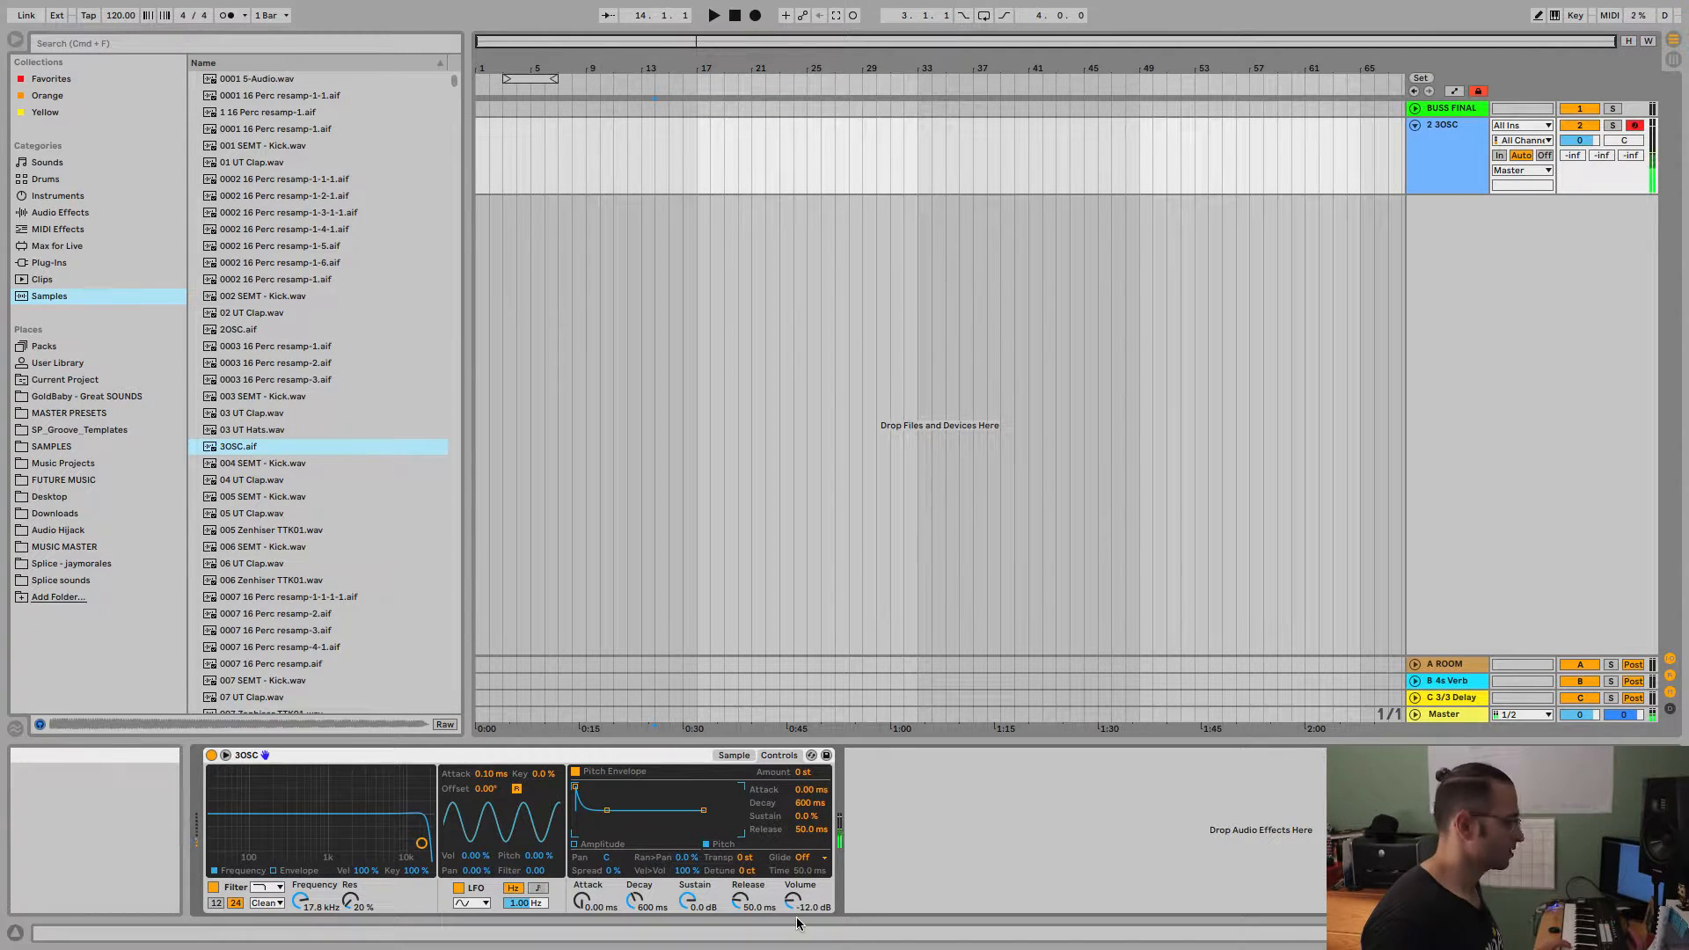
Raise Simpler's output volume to about -0.57 dB and set its velocity-to-volume amount to 58 %.
mouse_move(793, 901)
left_mouse_down()
mouse_move(794, 884)
mouse_move(794, 902)
left_mouse_up()
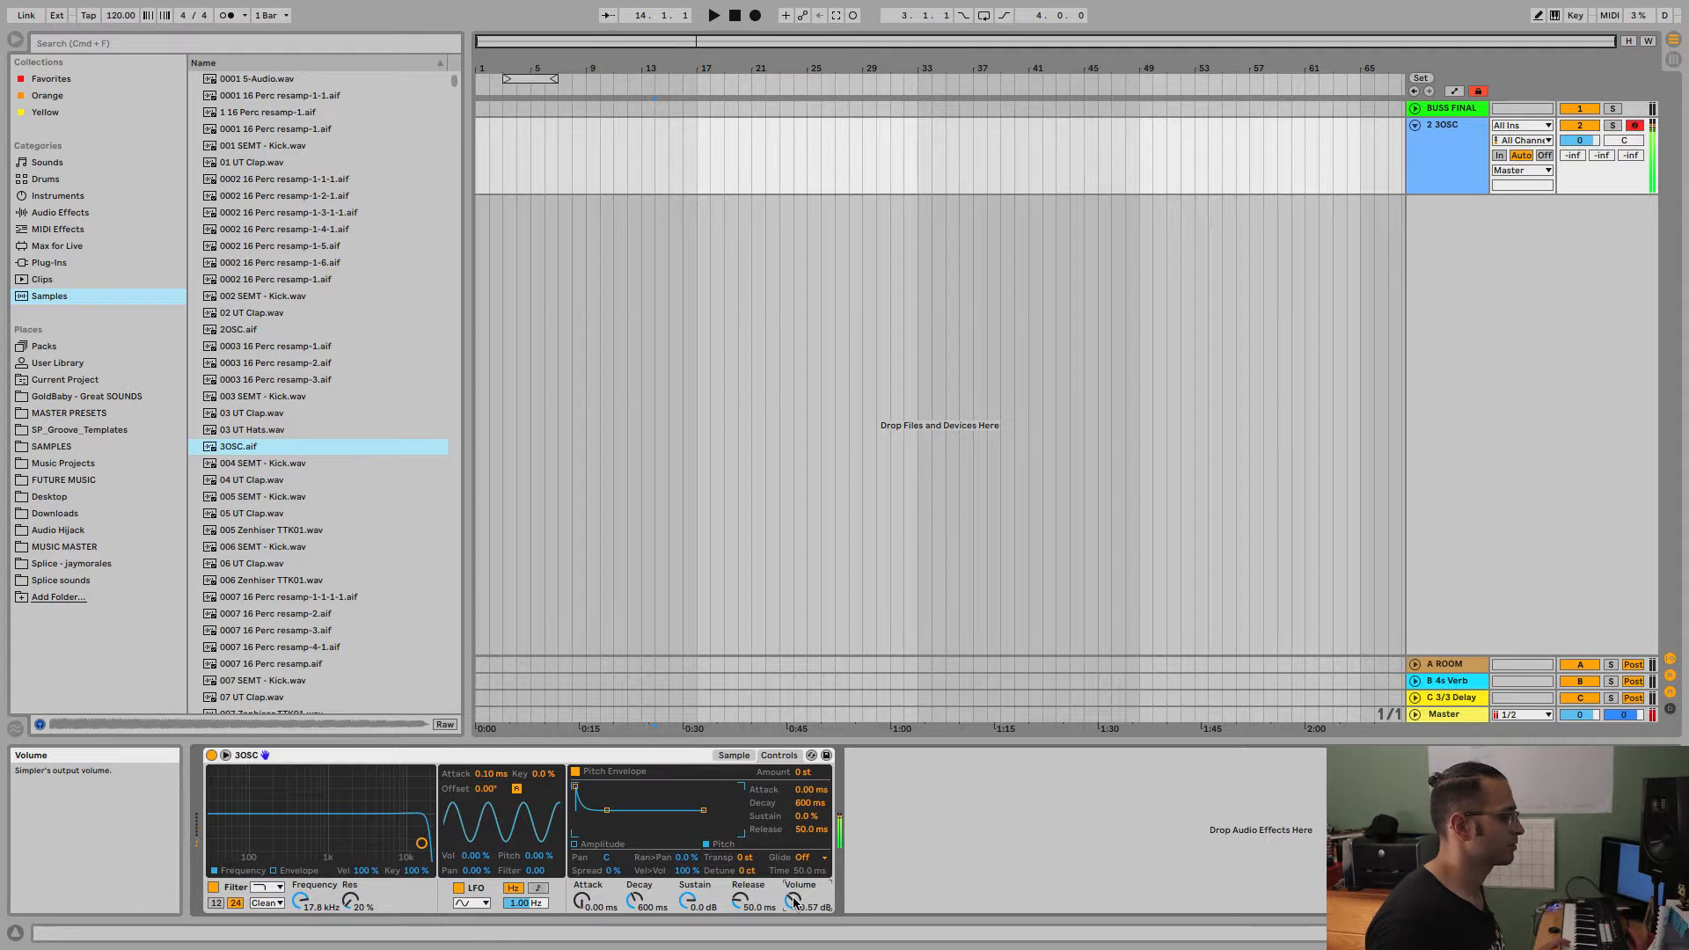
left_click_drag(686, 870, 685, 907)
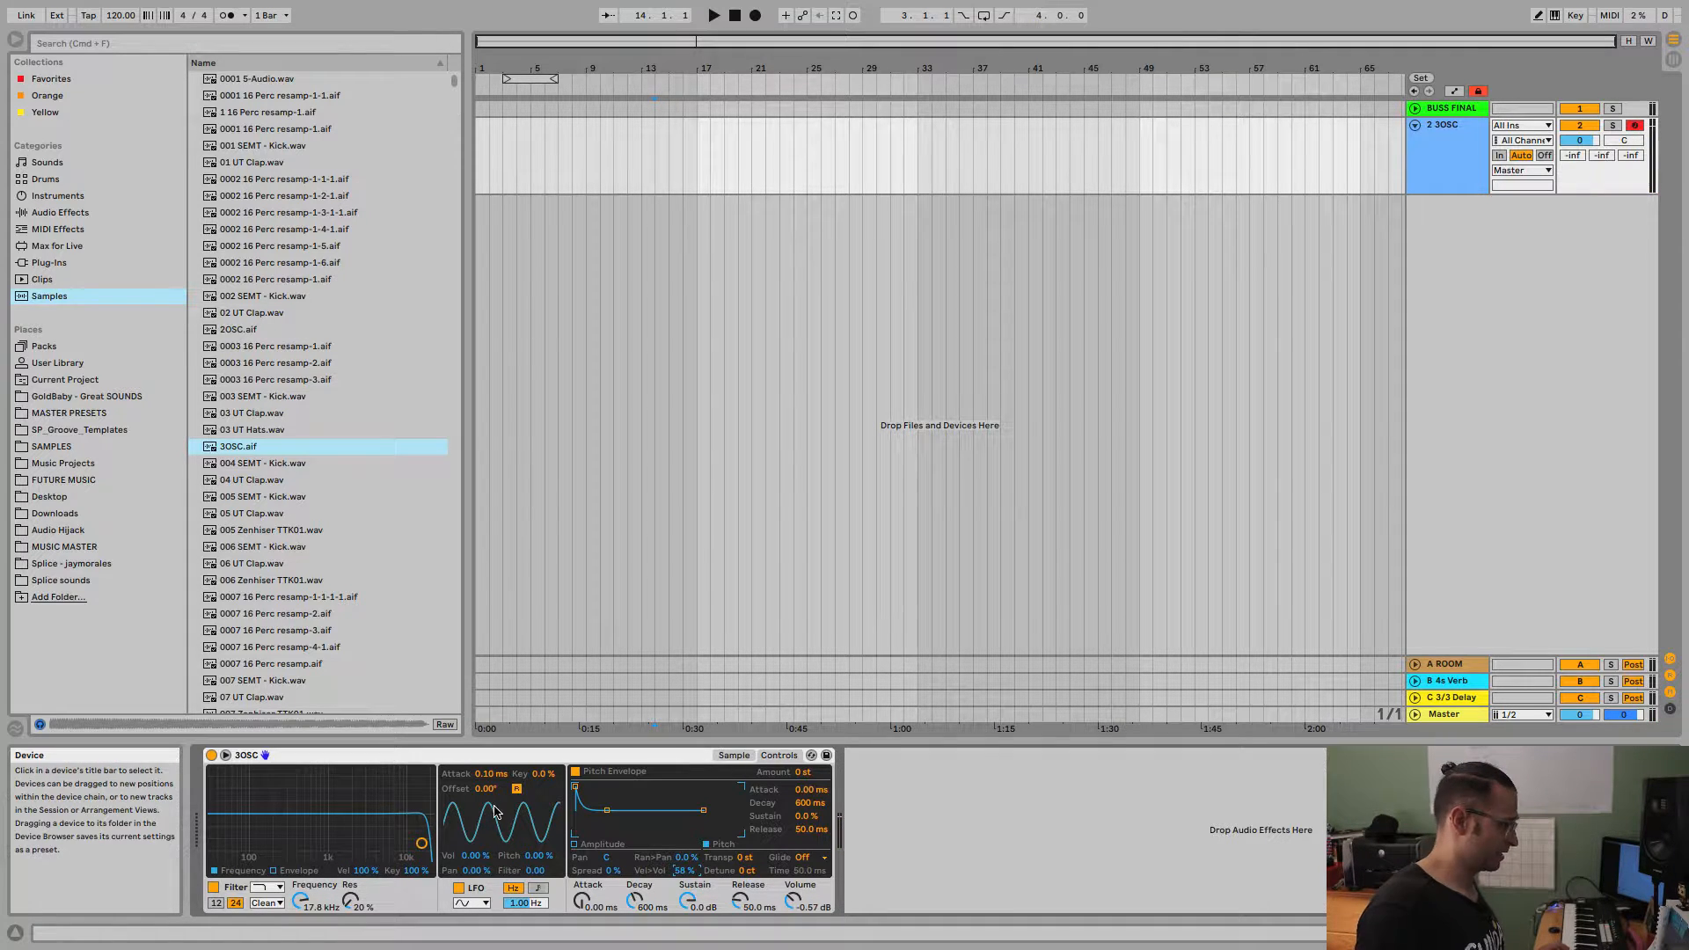
Keep the LFO's sine waveform and try volume modulation at 100 % and pitch modulation at about 66 %, resetting both to 0 %.
left_click(477, 904)
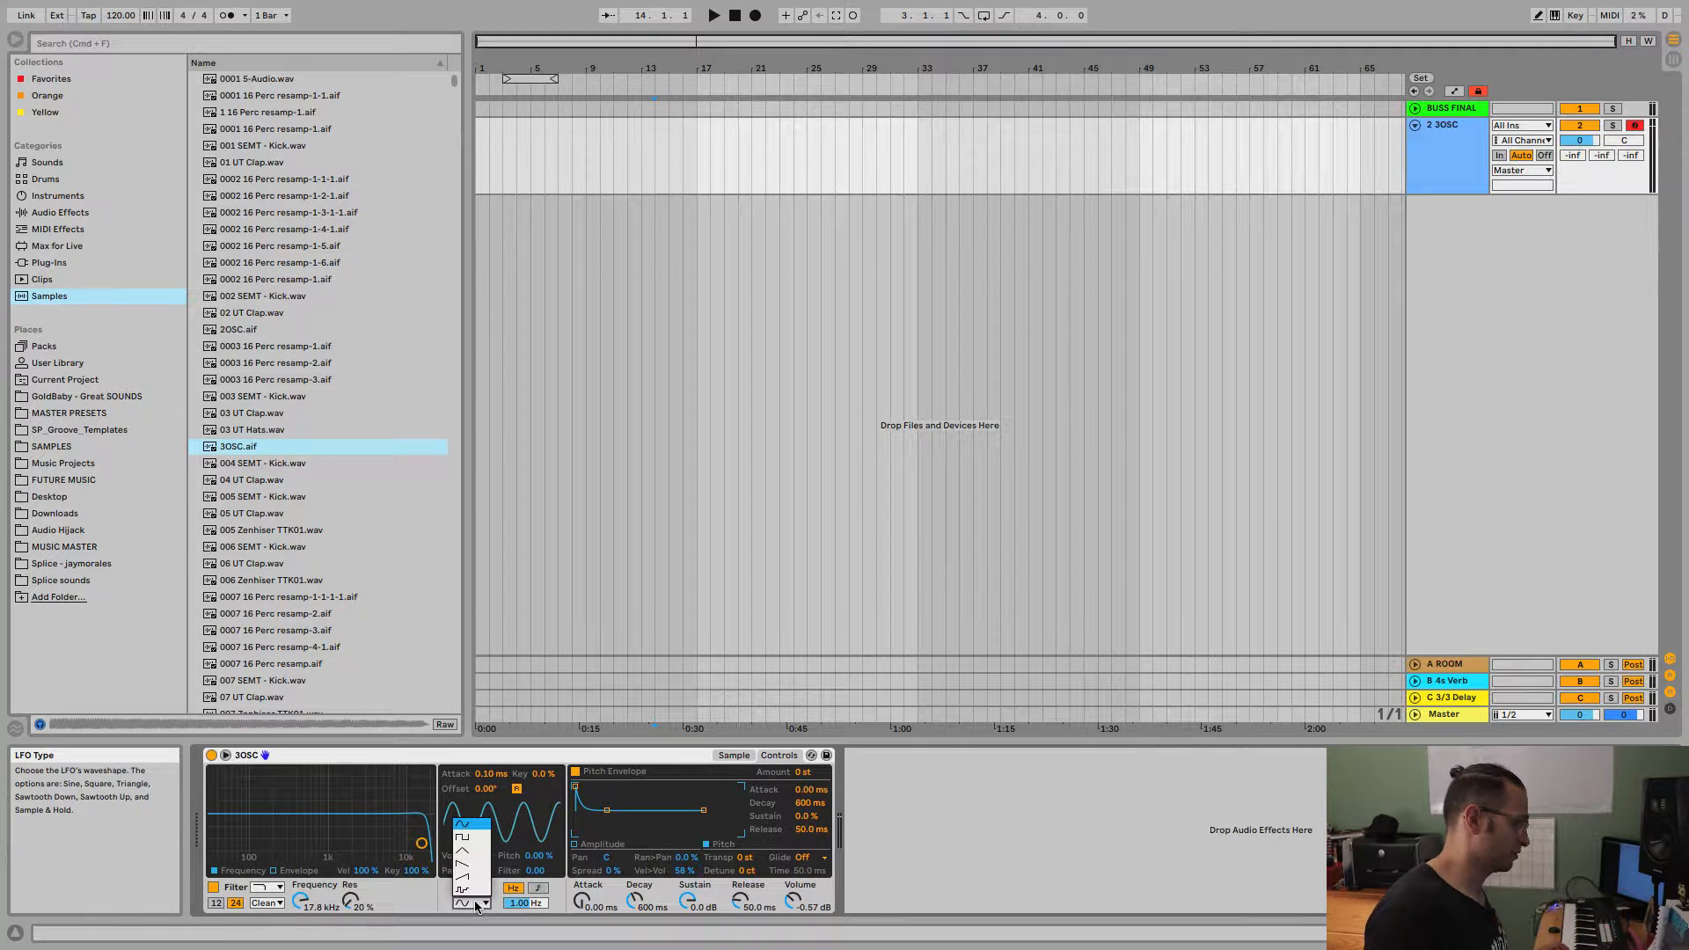
left_click(469, 831)
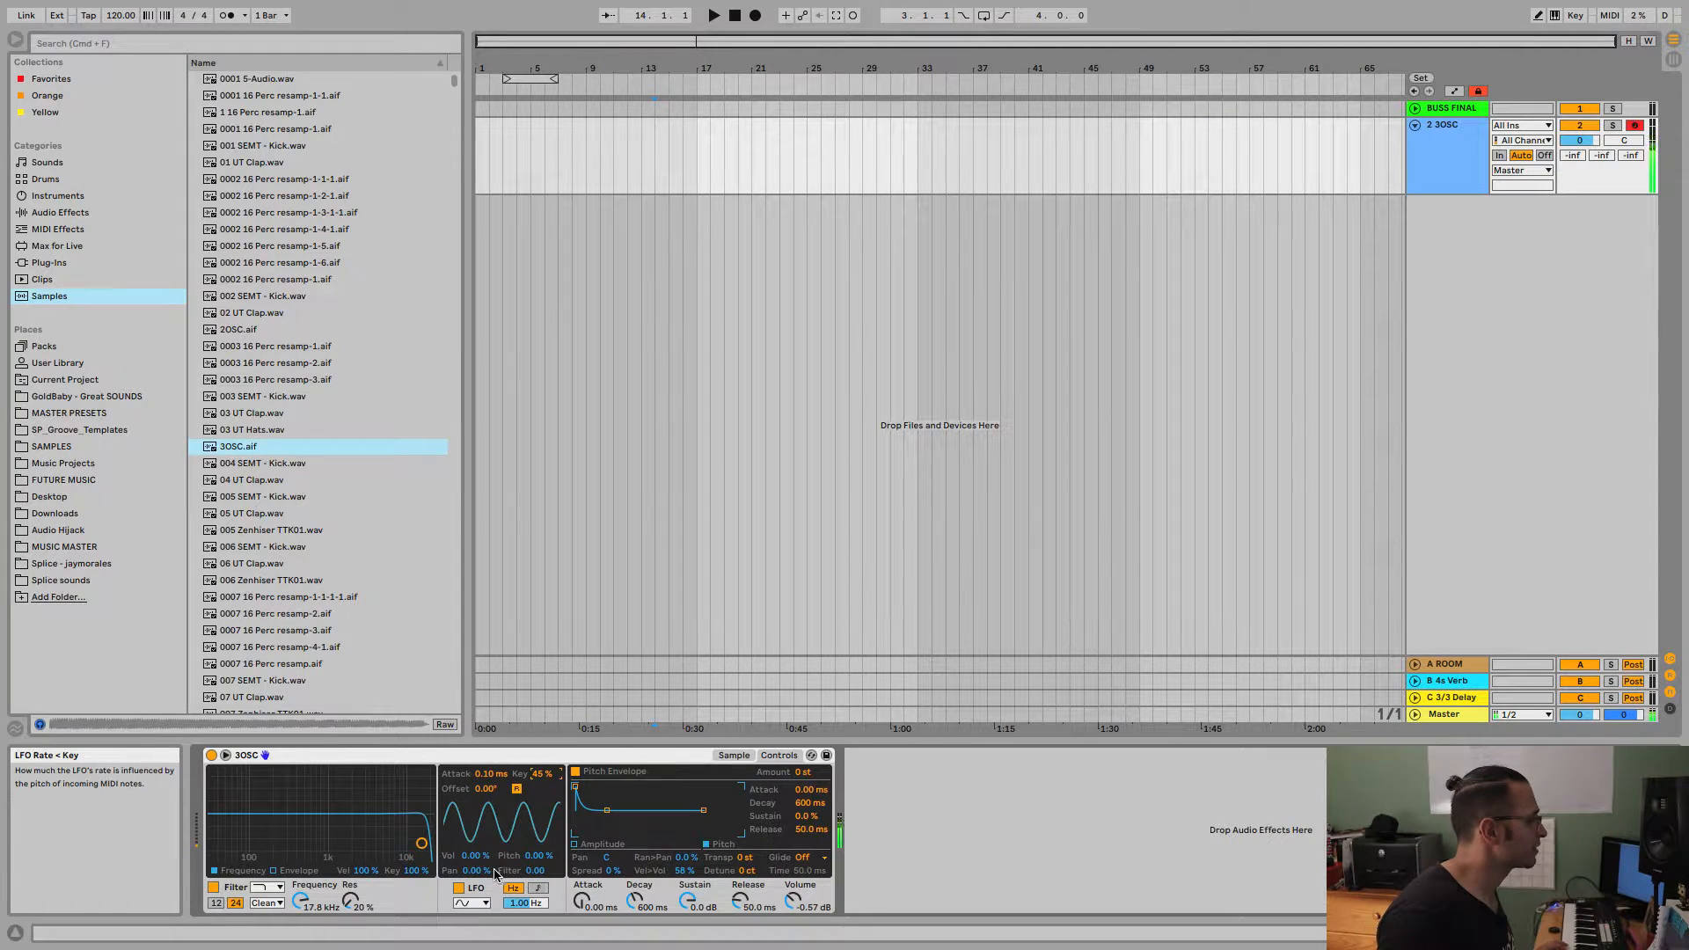
left_click_drag(475, 864, 476, 836)
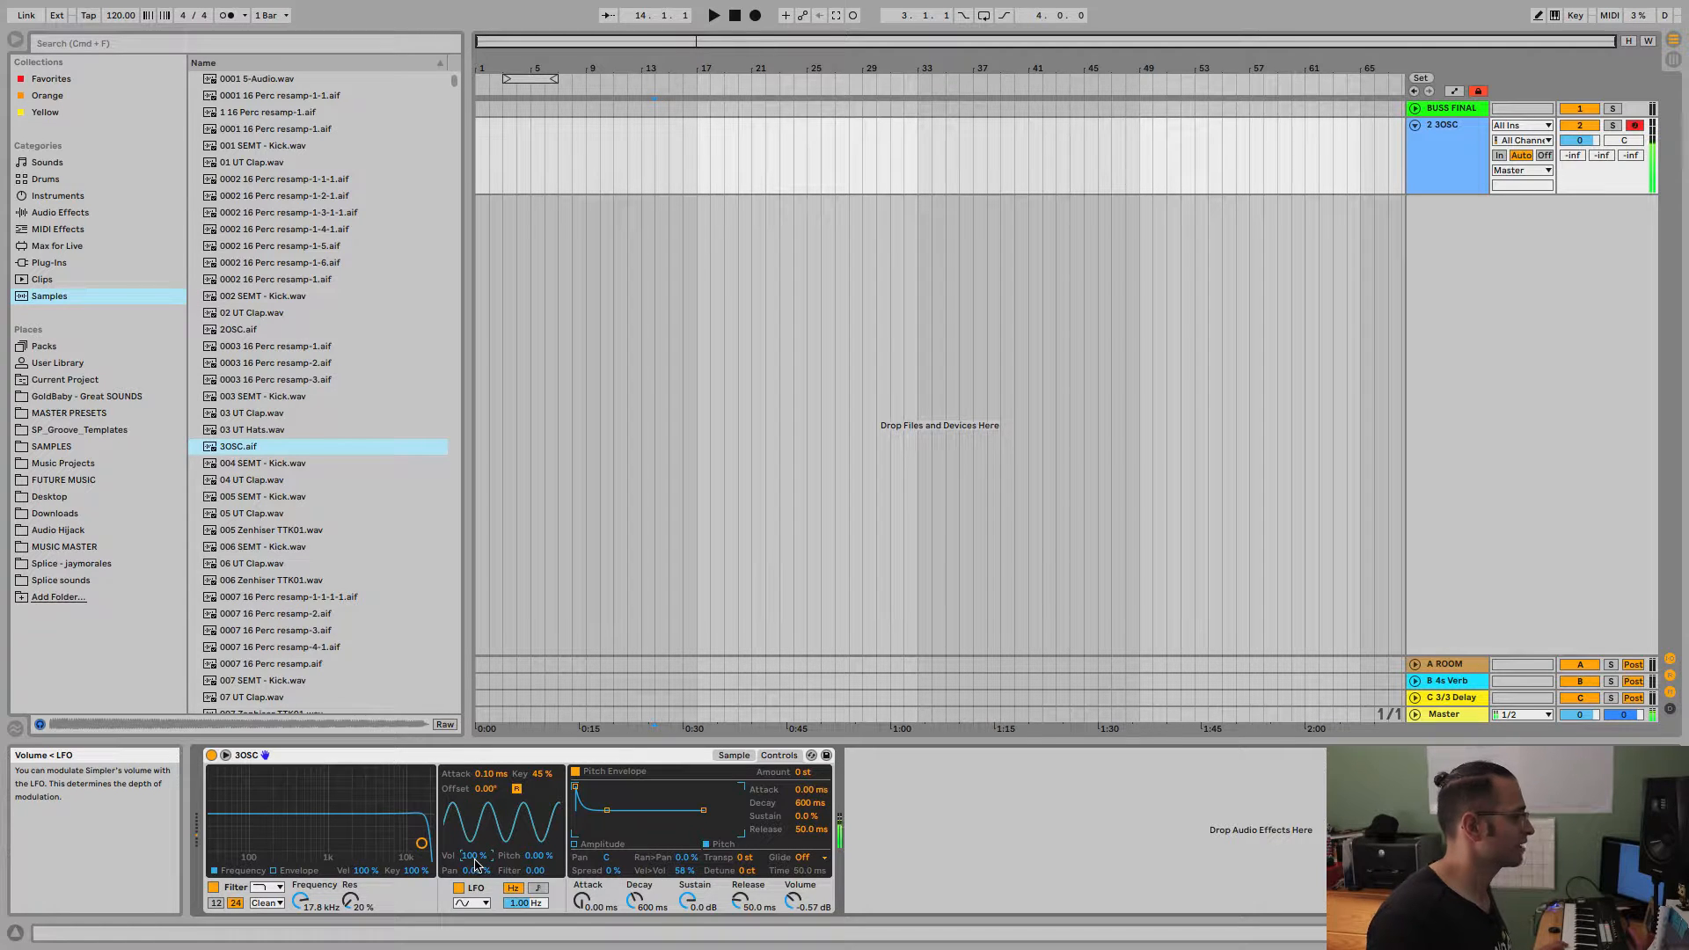
left_click_drag(475, 865, 475, 923)
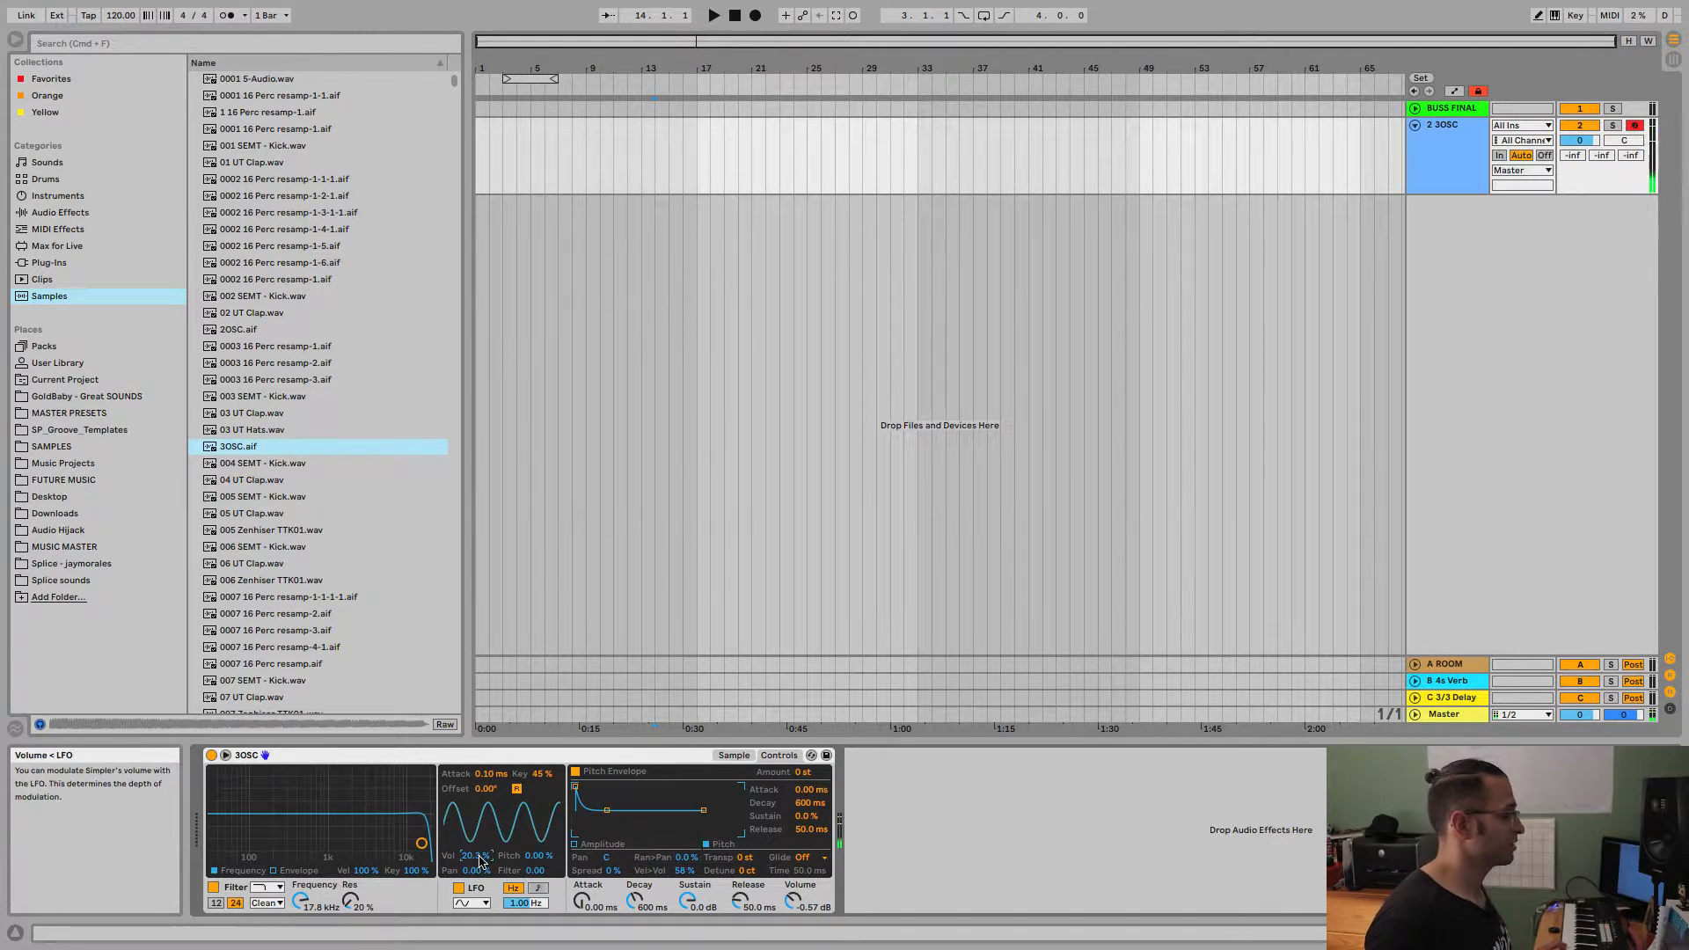
left_click_drag(480, 859, 538, 850)
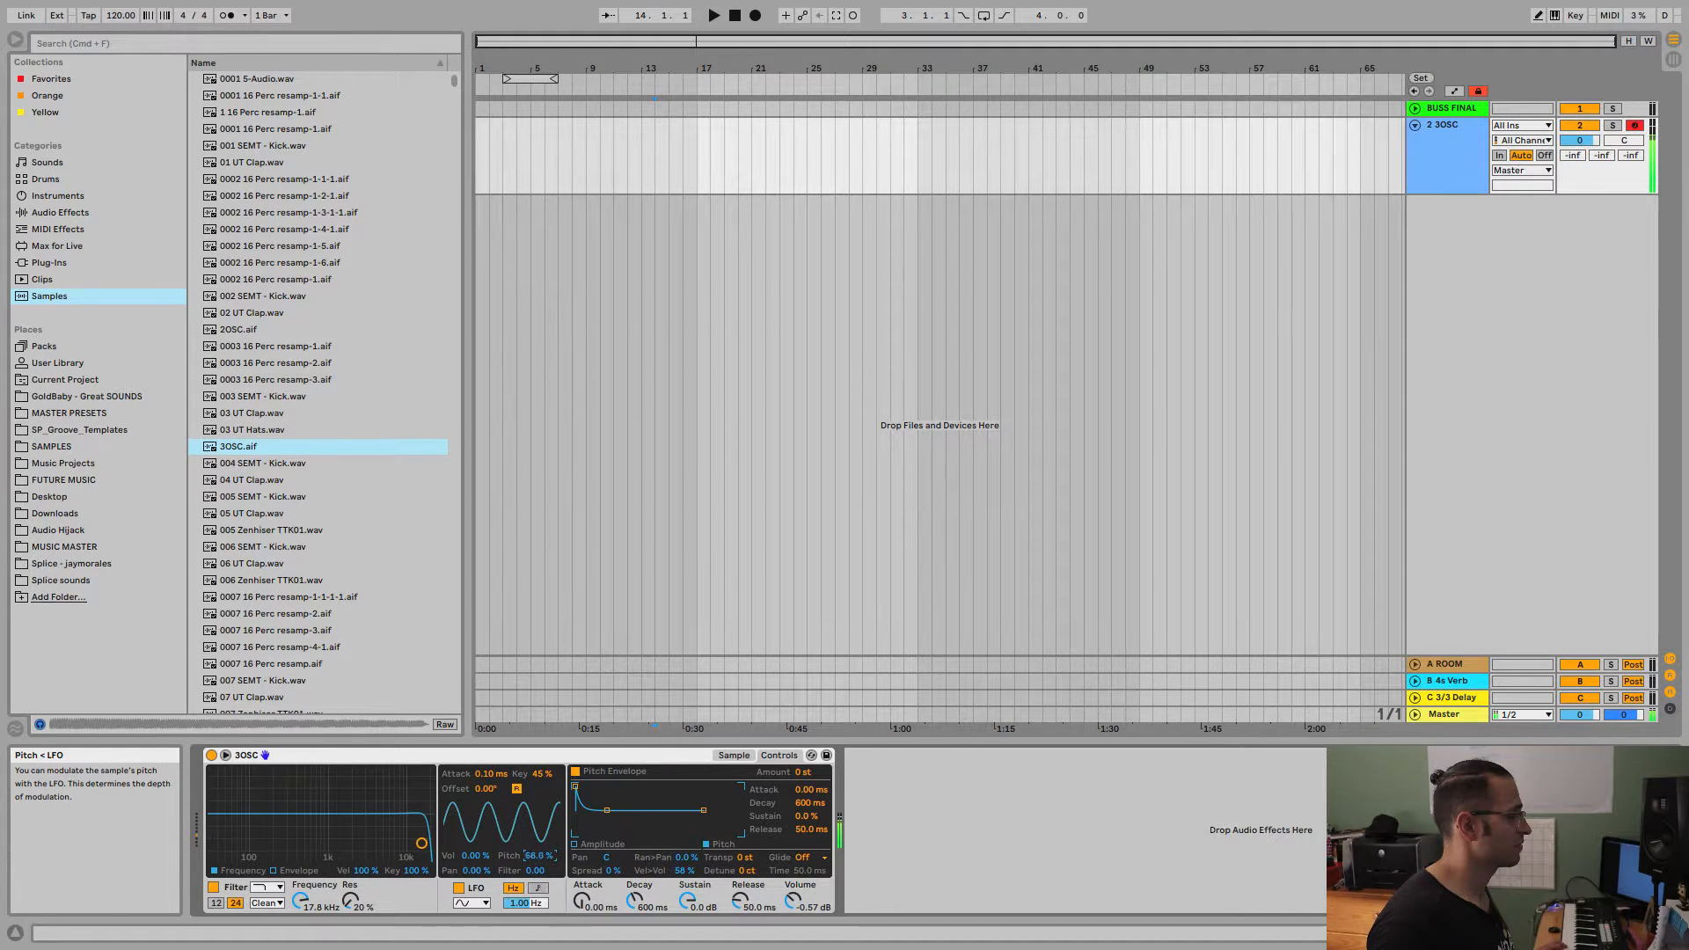
left_click_drag(539, 855, 540, 865)
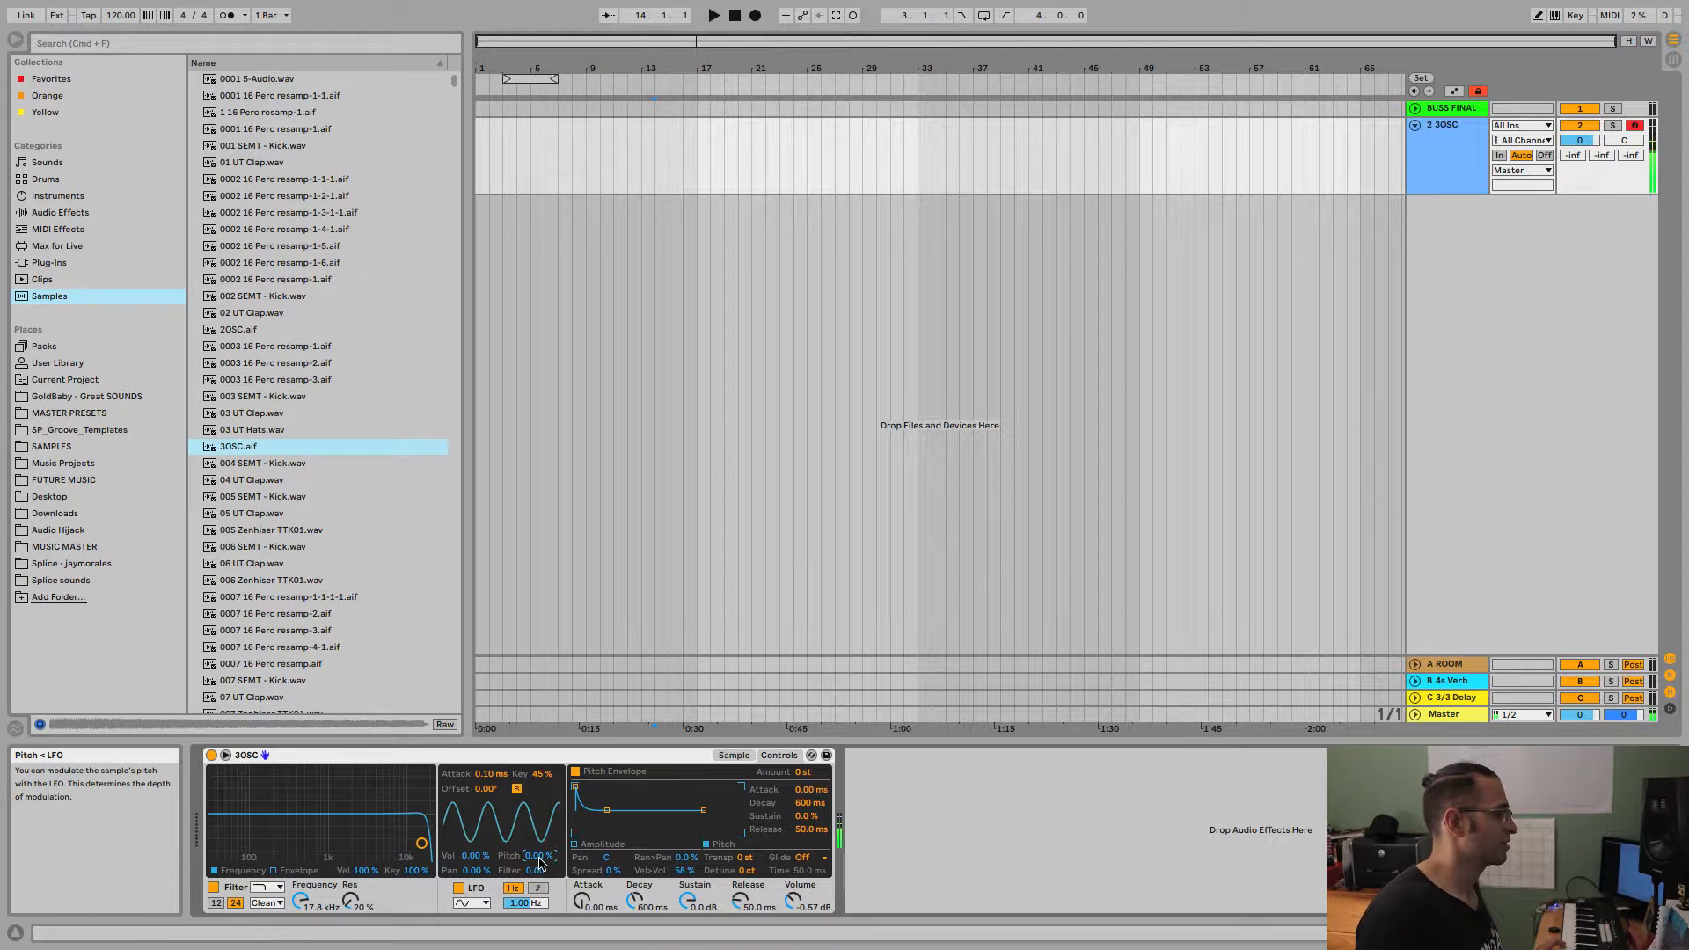
Try LFO pan modulation at 100 % and filter modulation at 24, lower the cutoff to 1.52 kHz, and reset both modulation amounts.
left_click(478, 871)
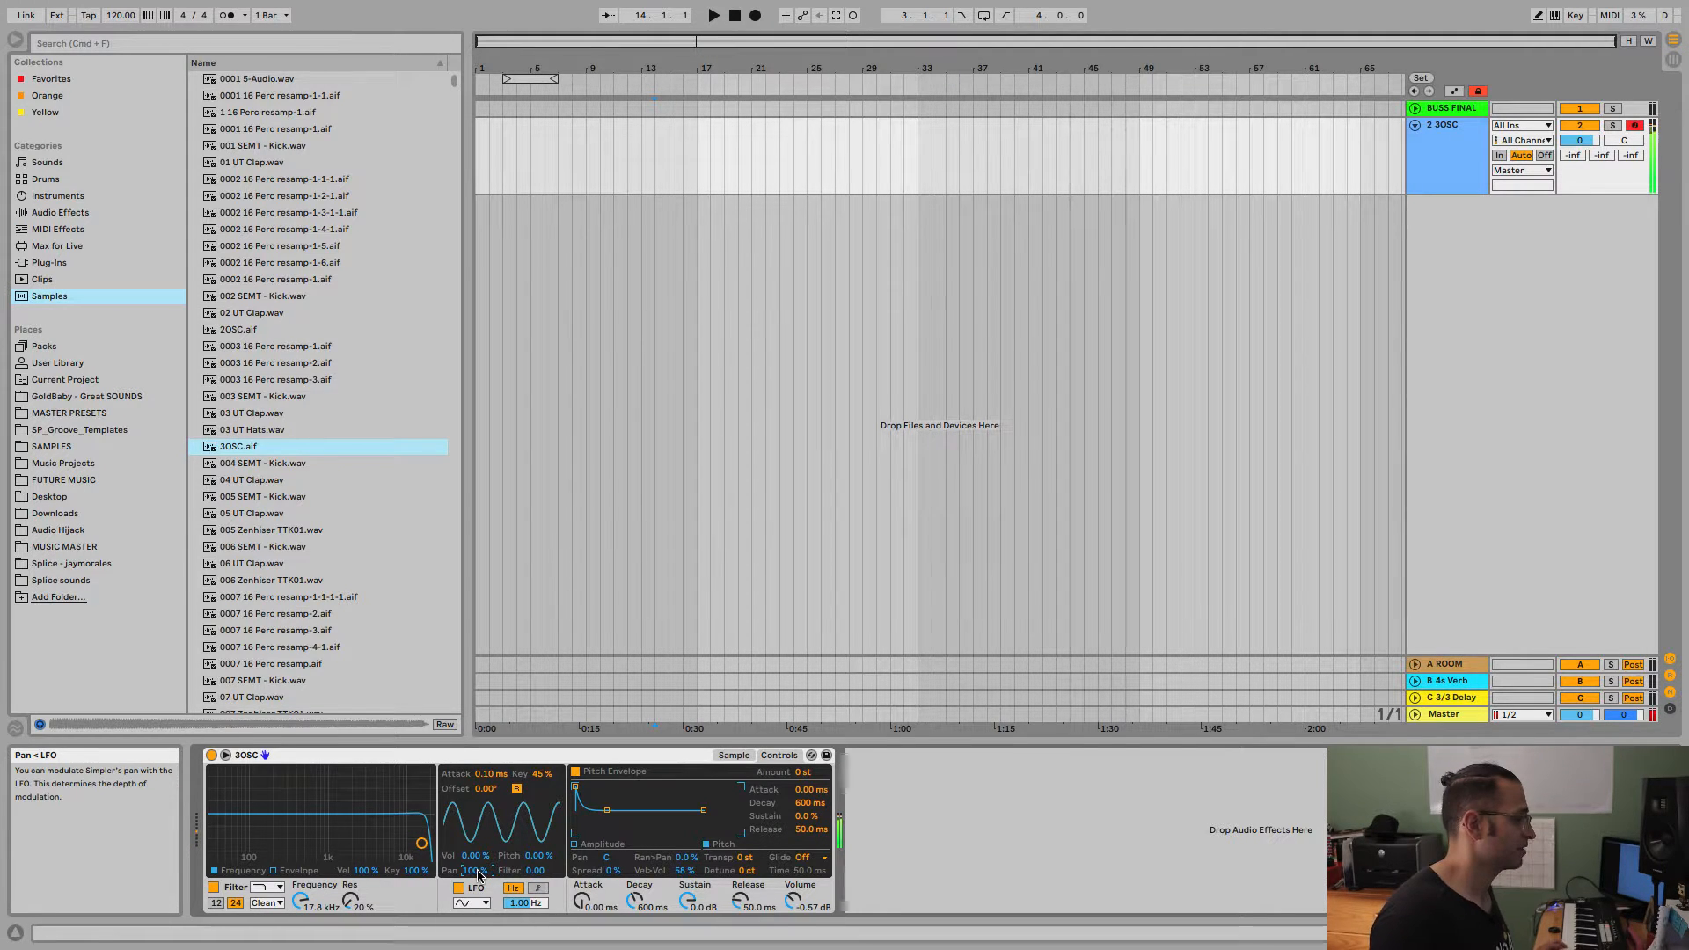
left_click_drag(478, 871, 478, 941)
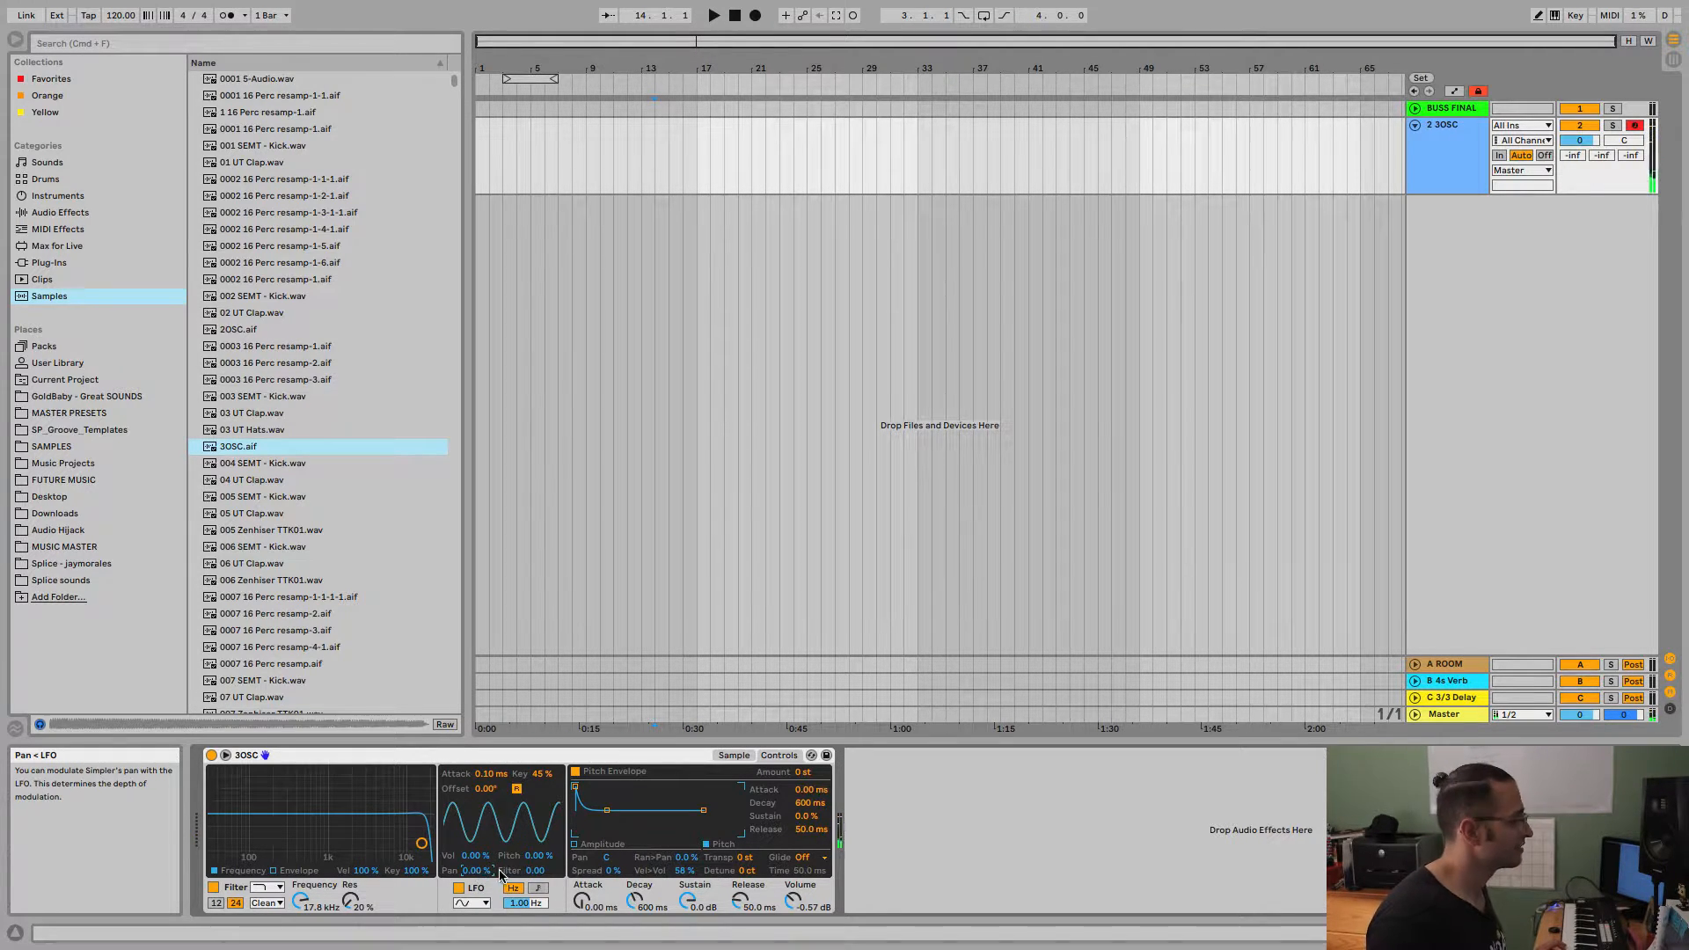
left_click_drag(541, 872, 542, 836)
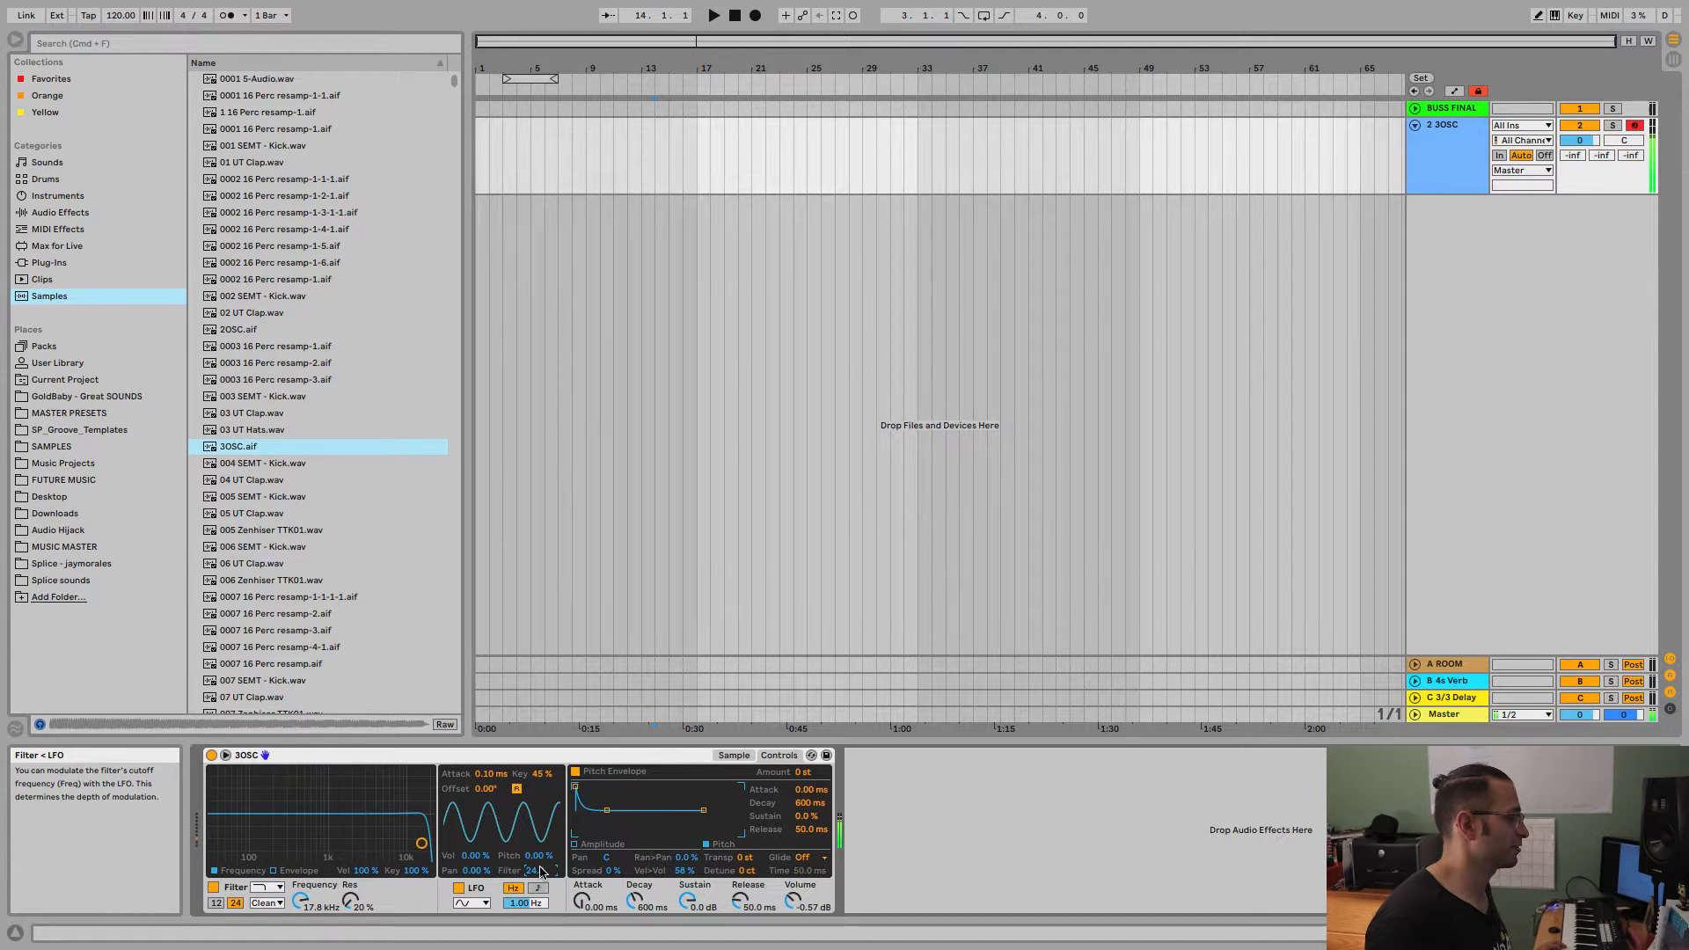
left_click_drag(300, 901, 300, 949)
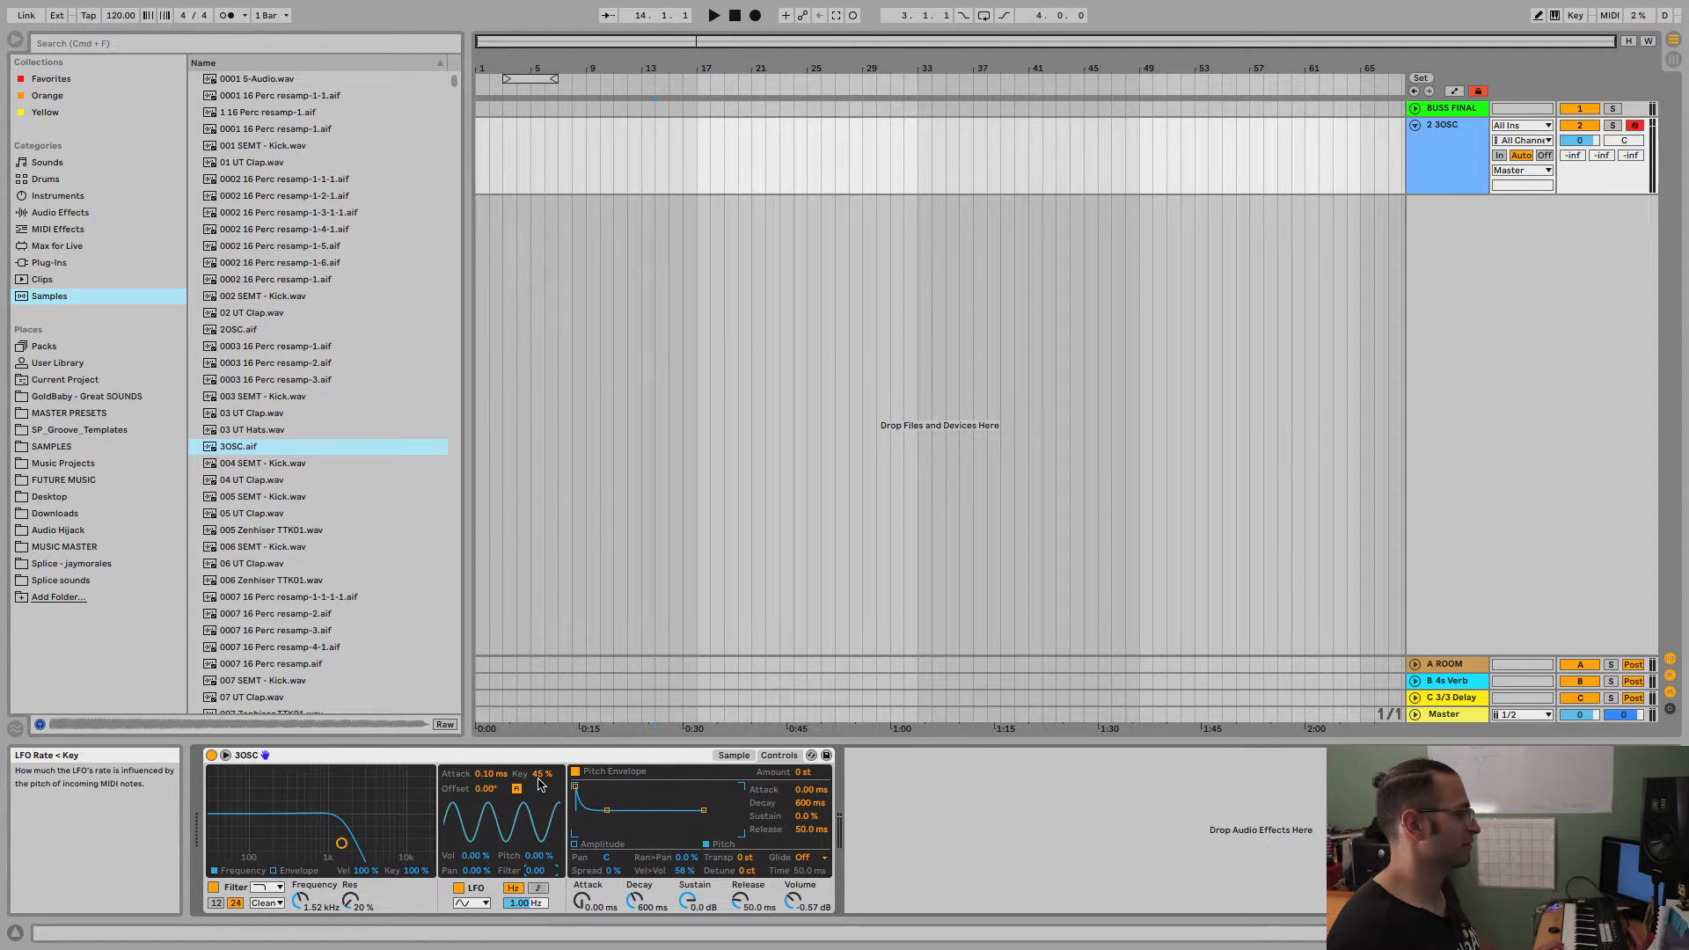
Set the LFO's key tracking to 100 %, its offset to about 308° and its rate to 30.0 Hz.
left_click_drag(540, 782, 540, 763)
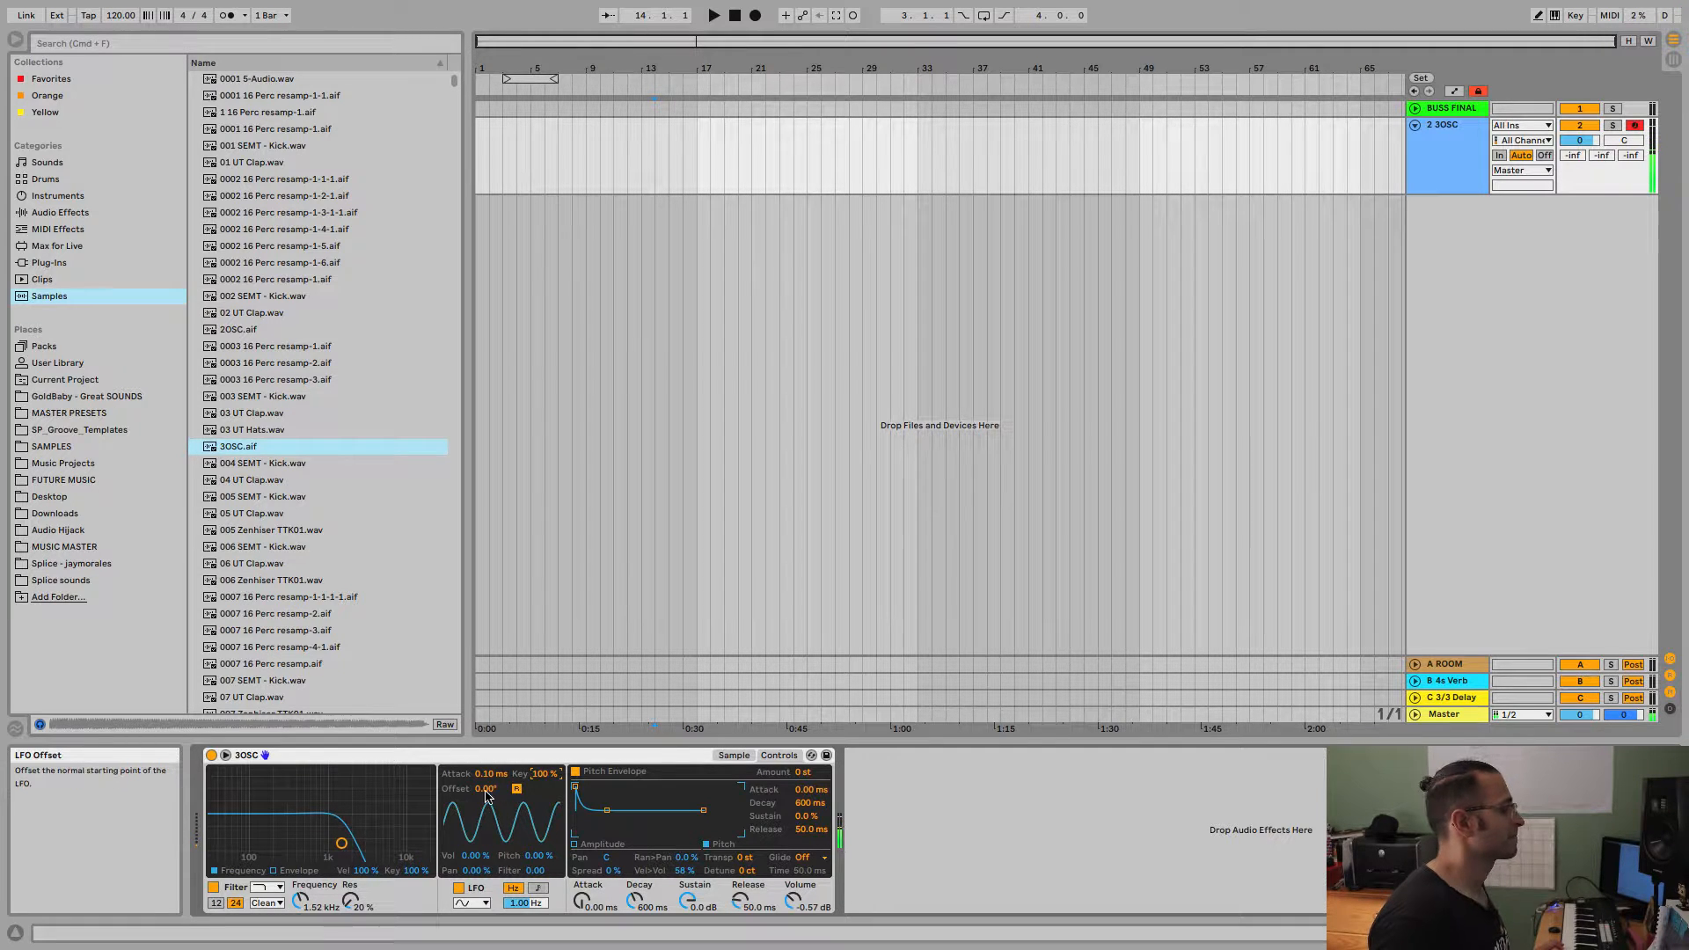
left_click_drag(485, 789, 485, 684)
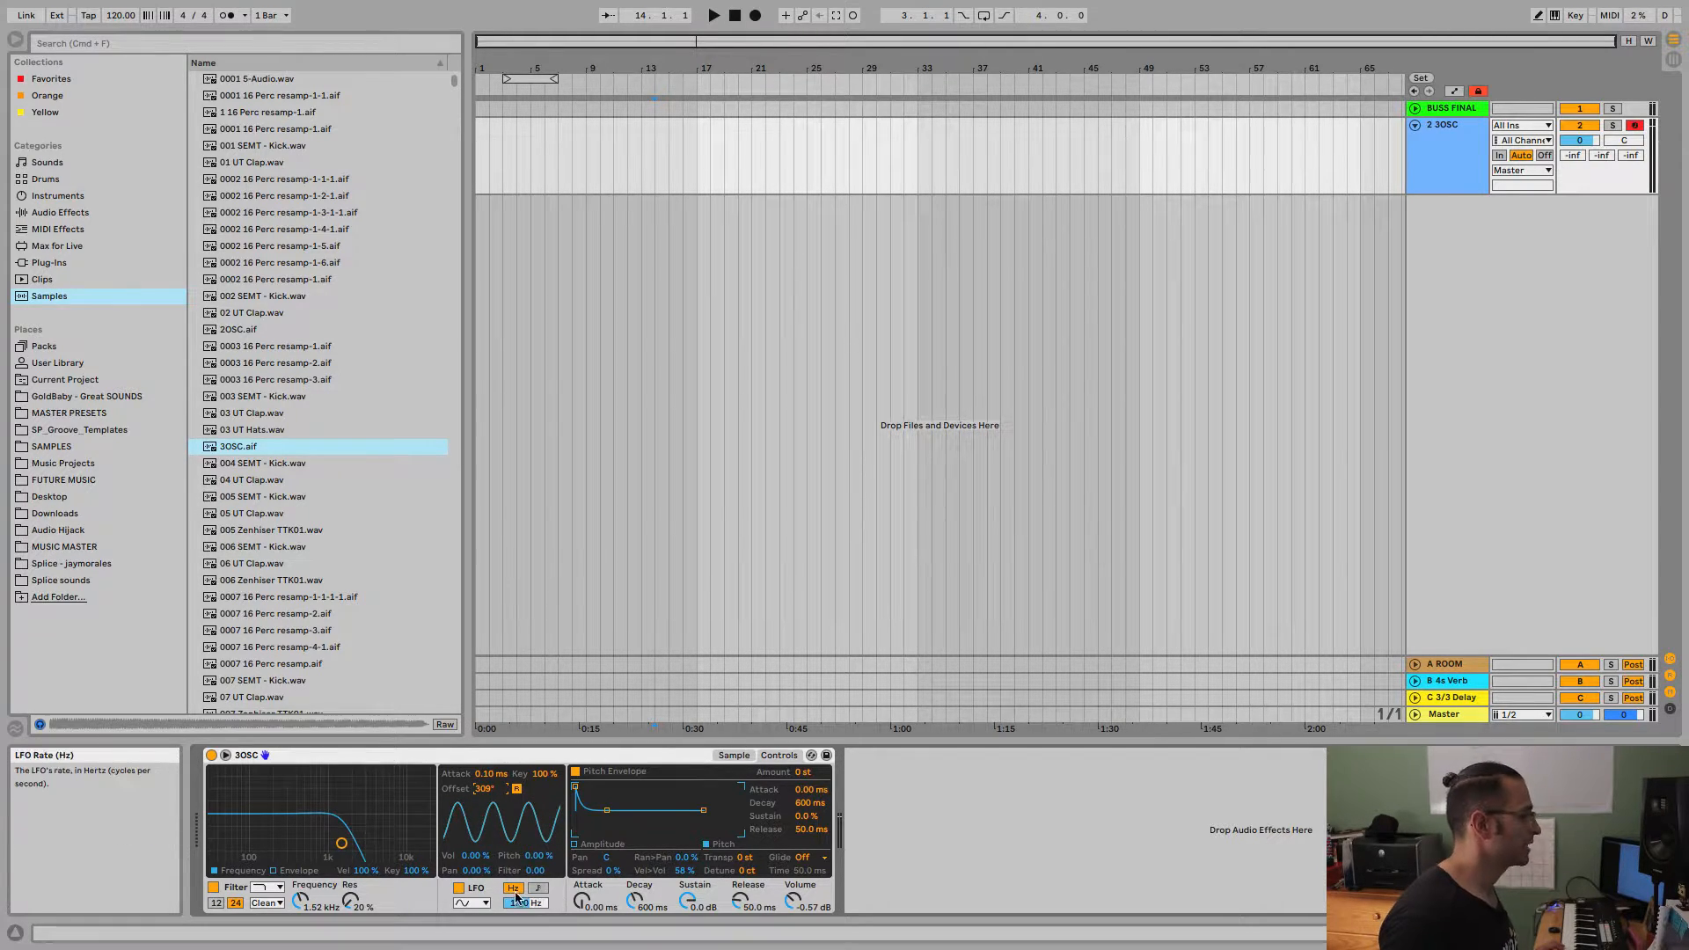
left_click_drag(525, 903, 525, 810)
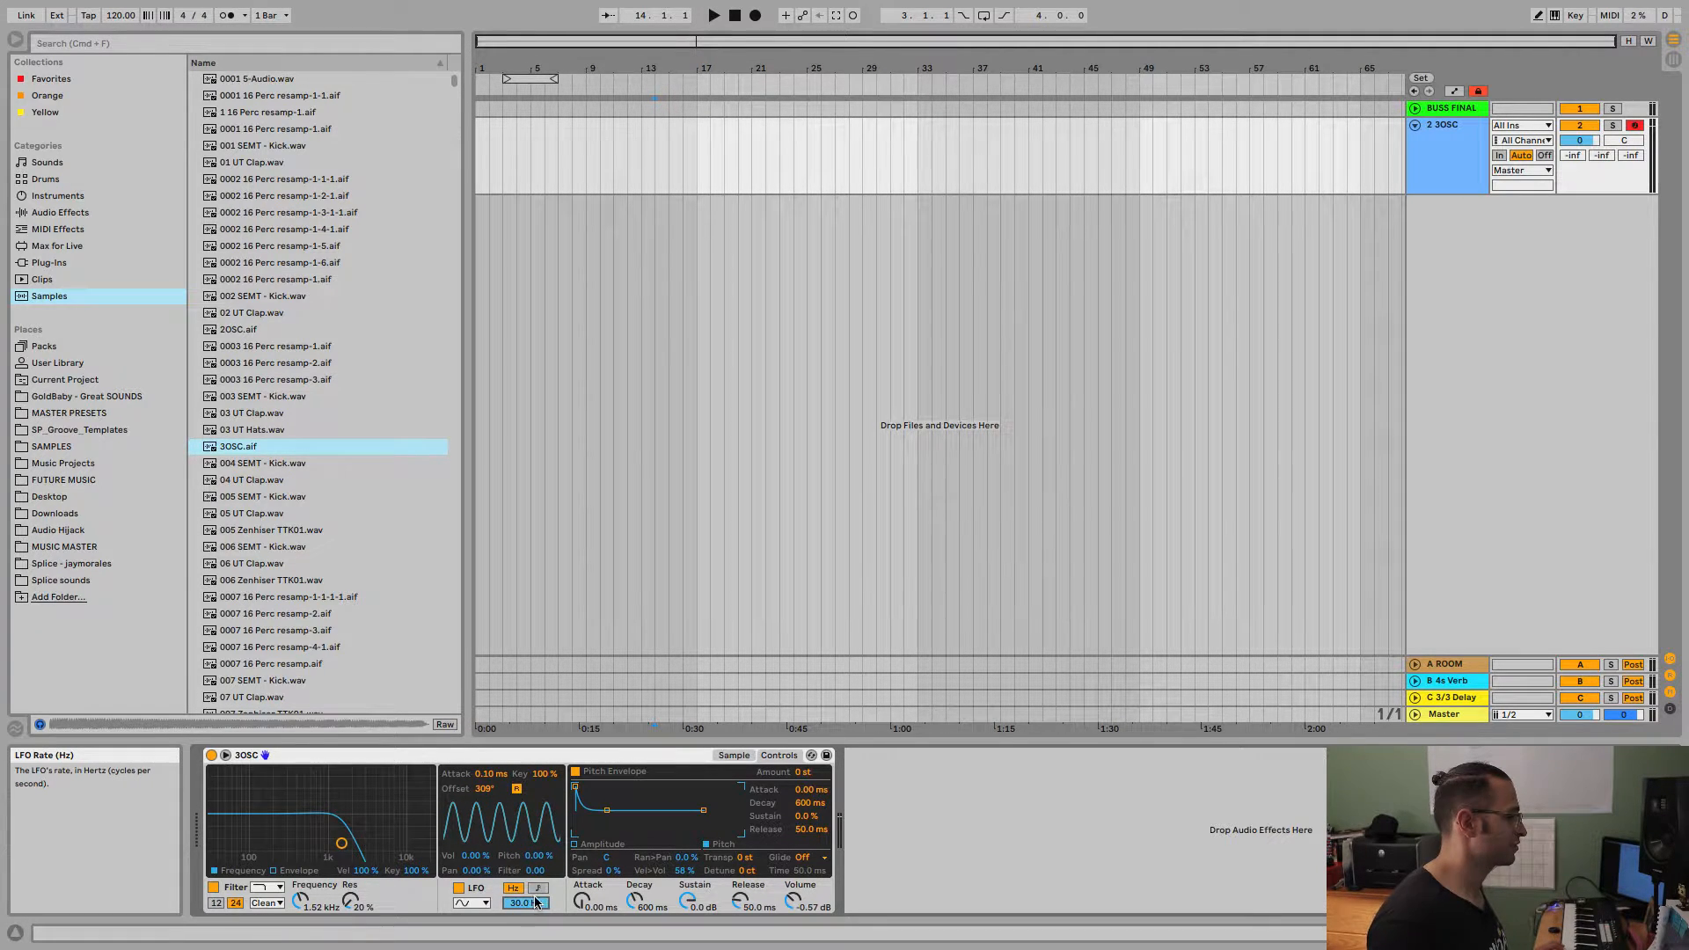
Sync the LFO rate to the tempo at 1/6, try pitch and filter modulation with it, and reset both amounts to zero.
left_click(538, 888)
left_click_drag(525, 903, 532, 826)
left_click_drag(530, 902, 535, 855)
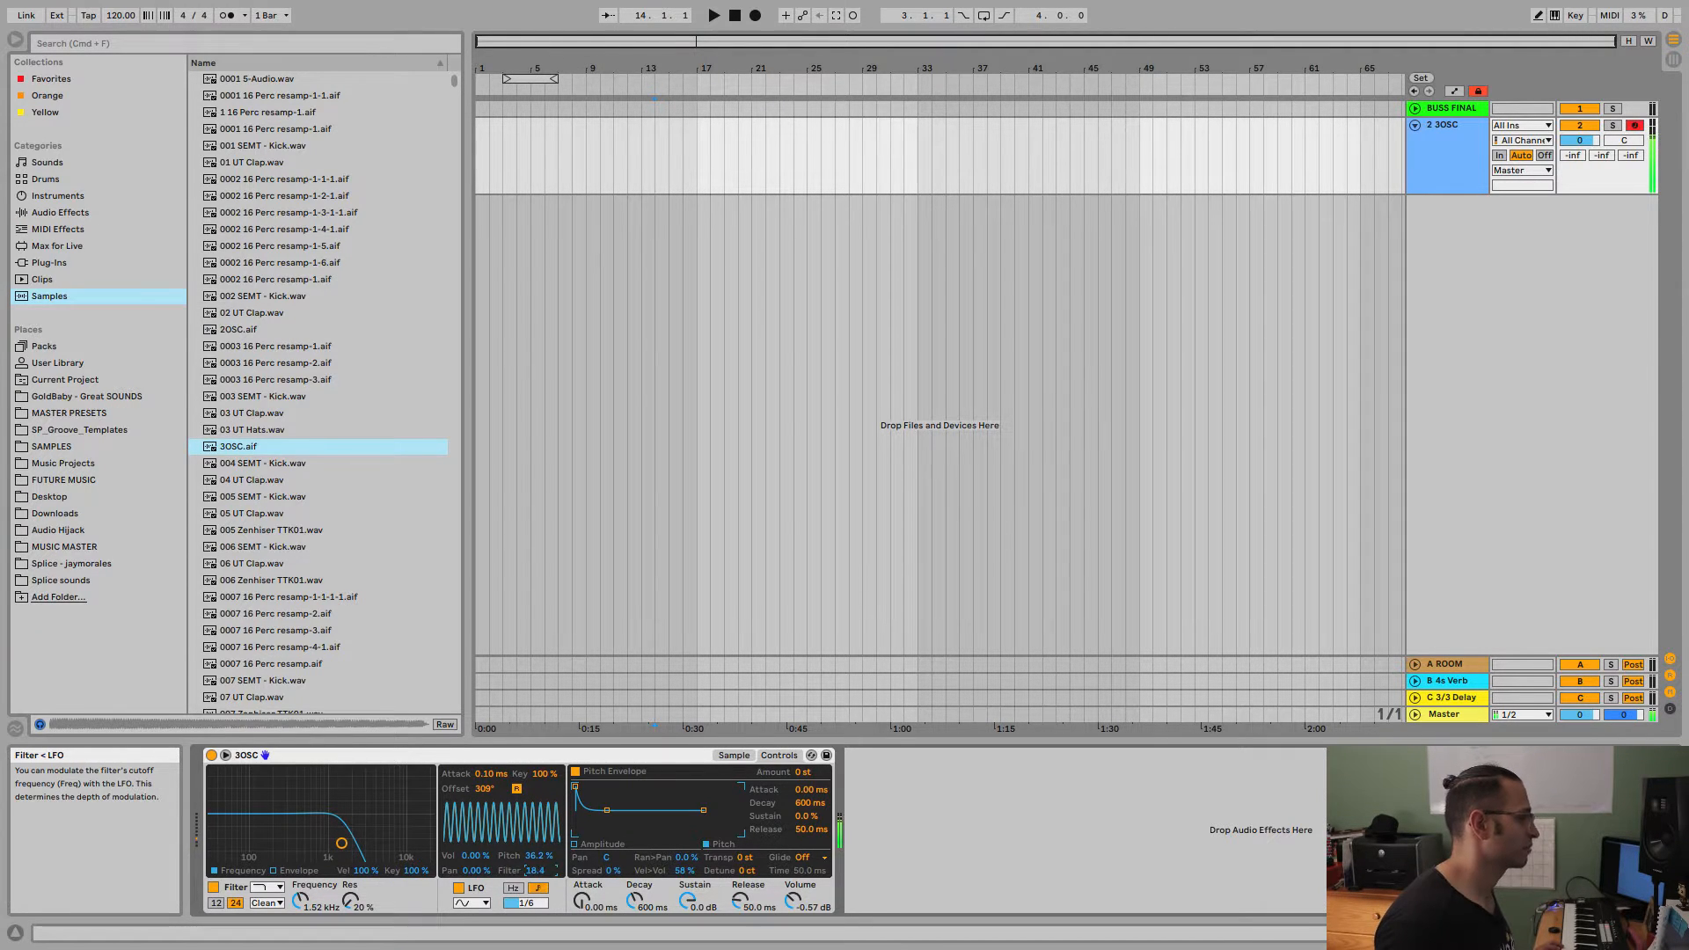
double_click(533, 859)
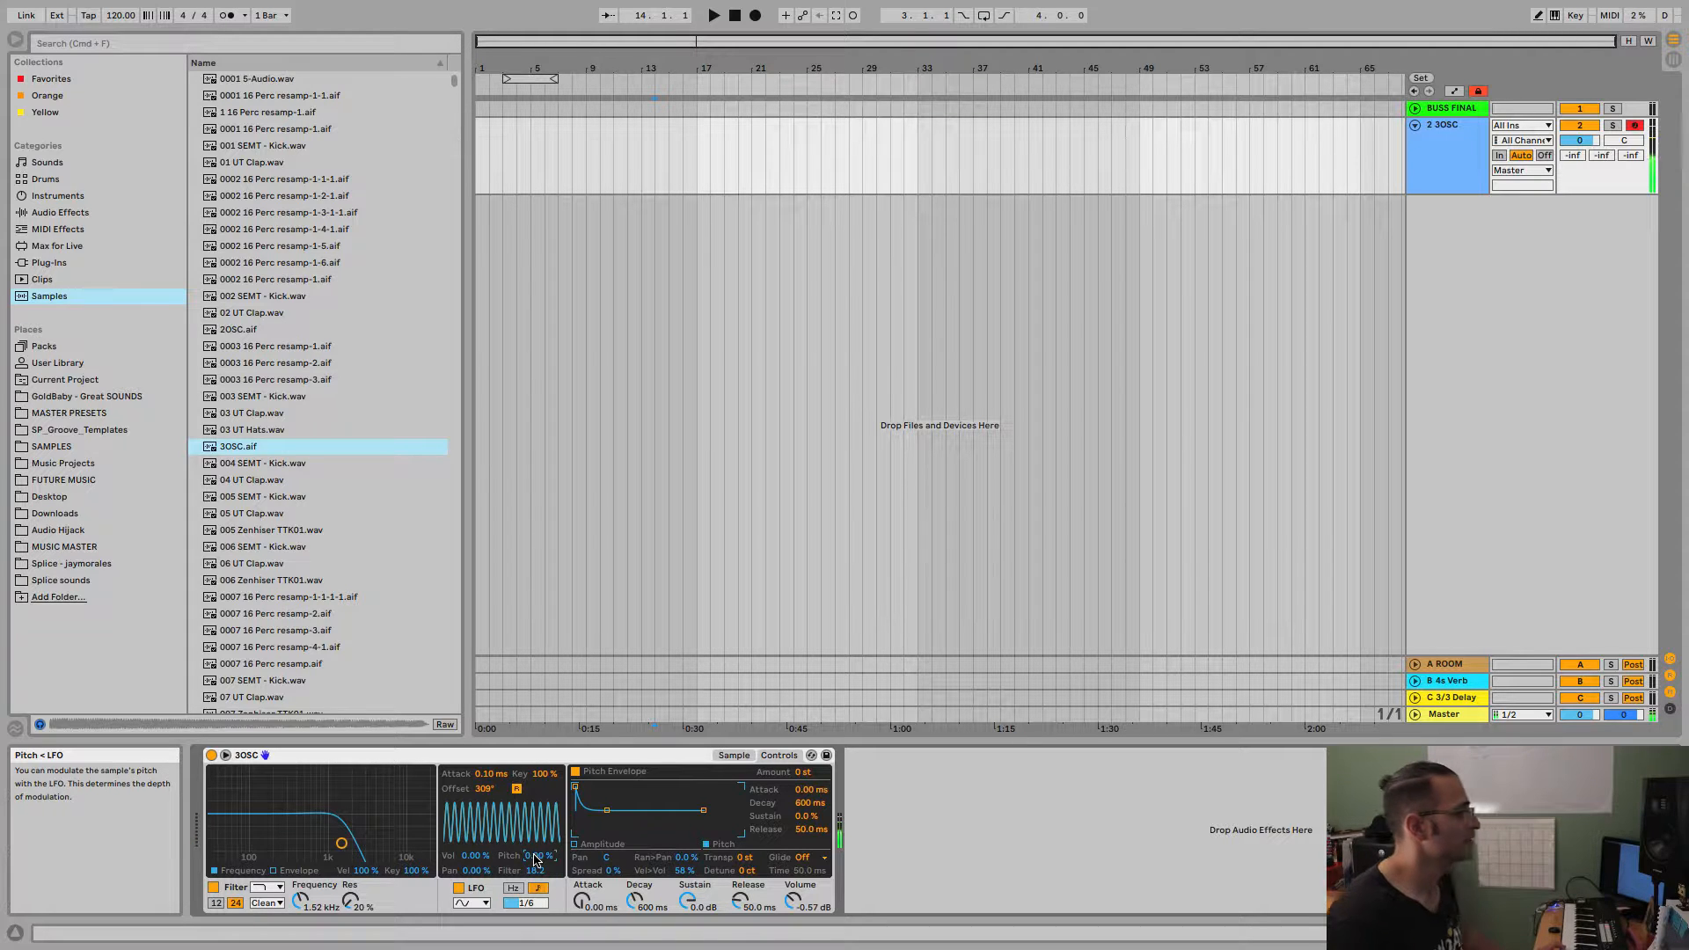
double_click(540, 872)
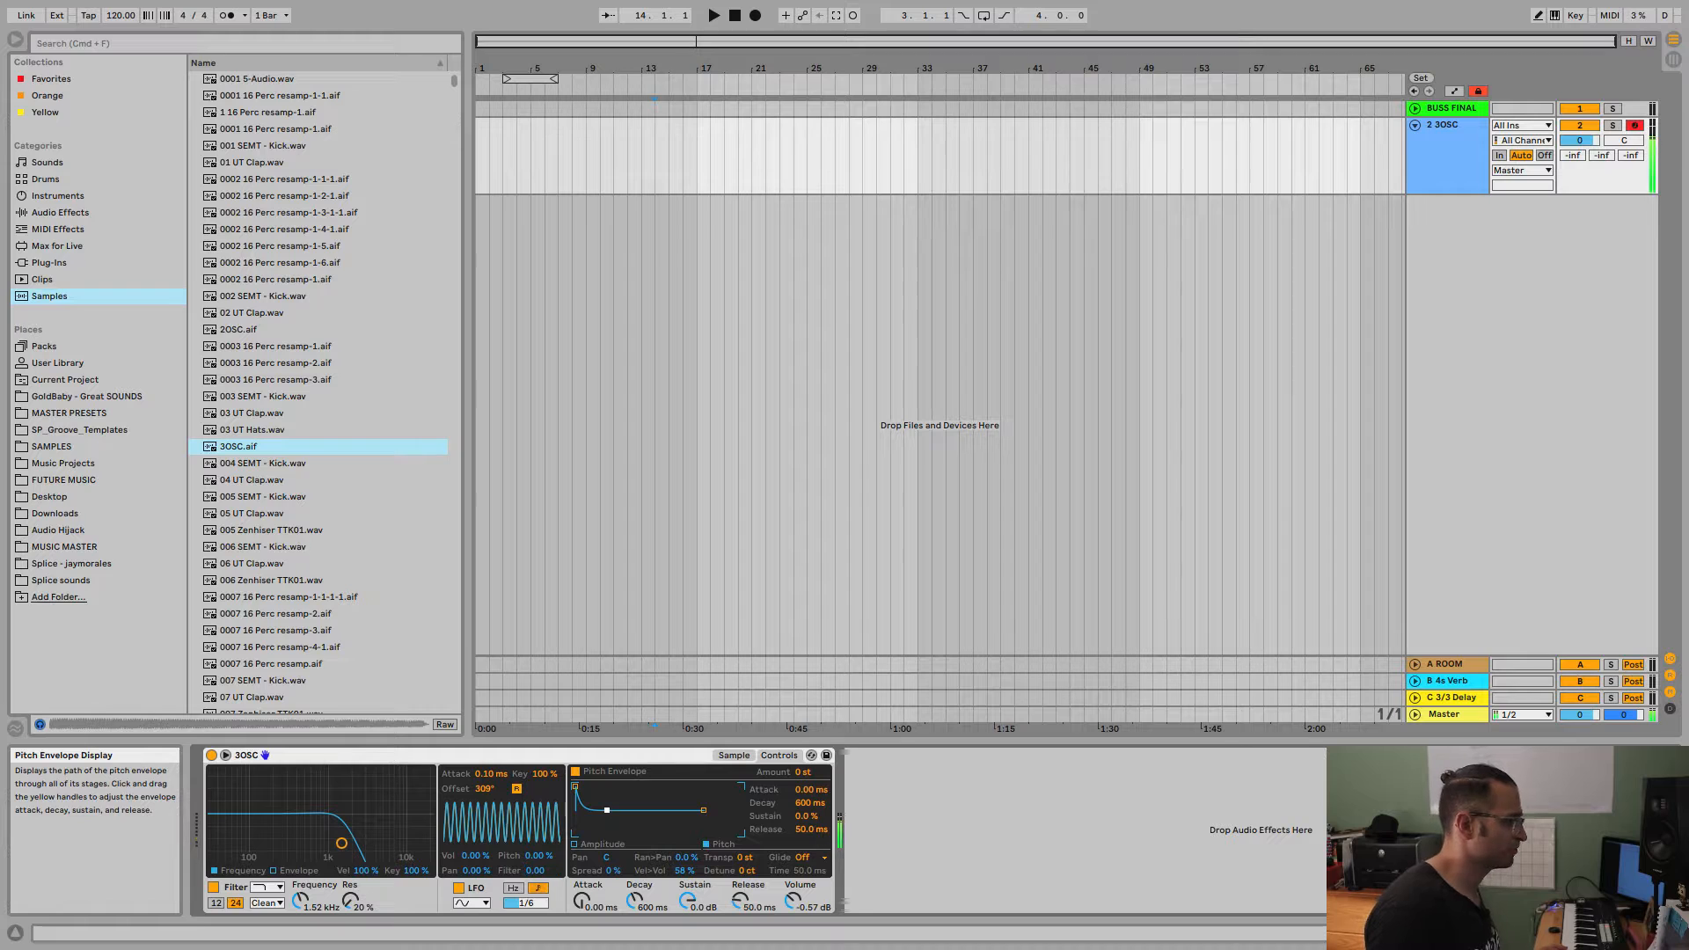
Shape the pitch envelope with +12 st amount, 2.29 s attack, 349 ms decay, -89 % sustain and 14.5 s release.
left_click_drag(609, 815, 605, 833)
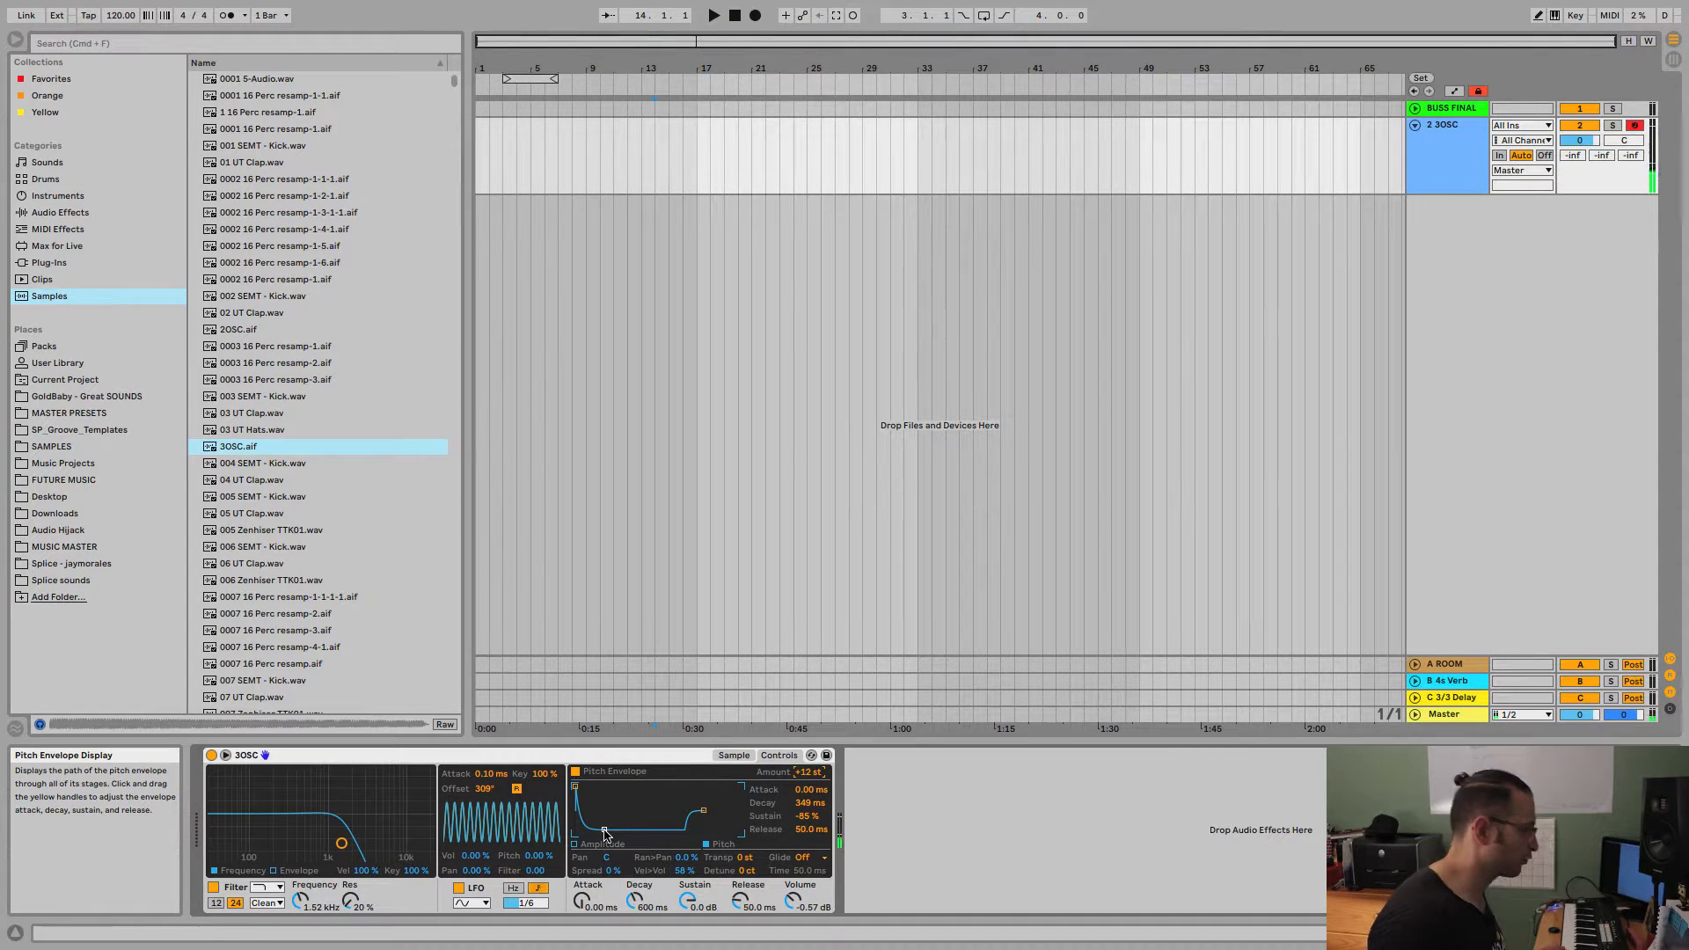
left_click_drag(605, 832, 621, 788)
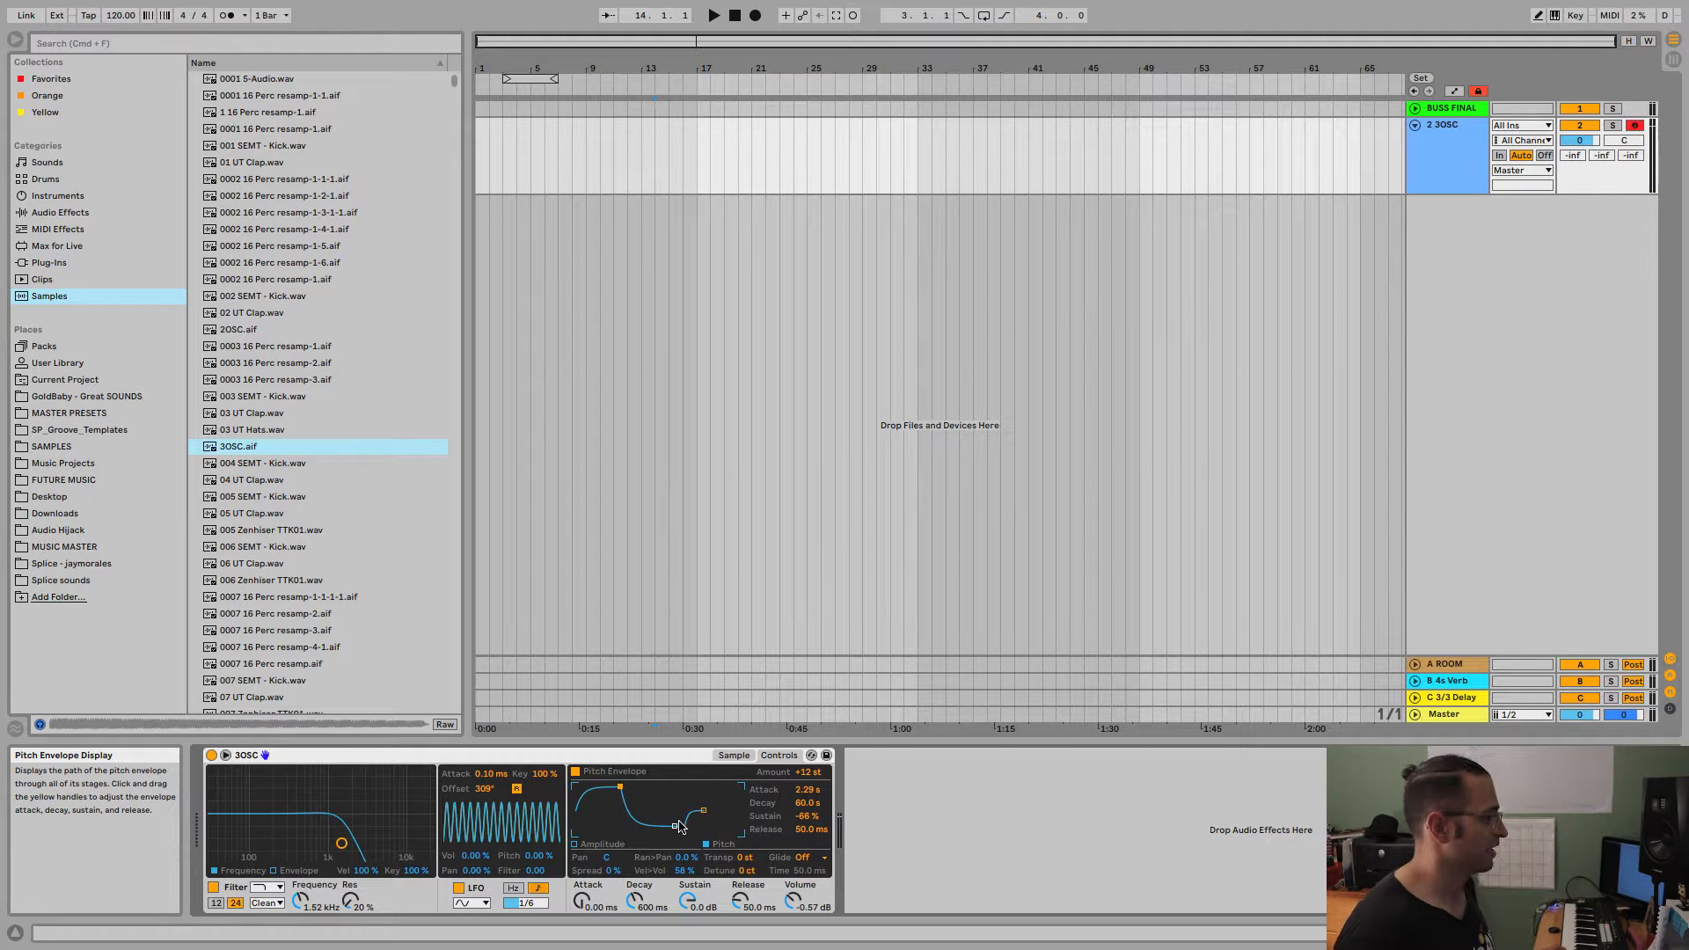
left_click_drag(649, 826, 701, 809)
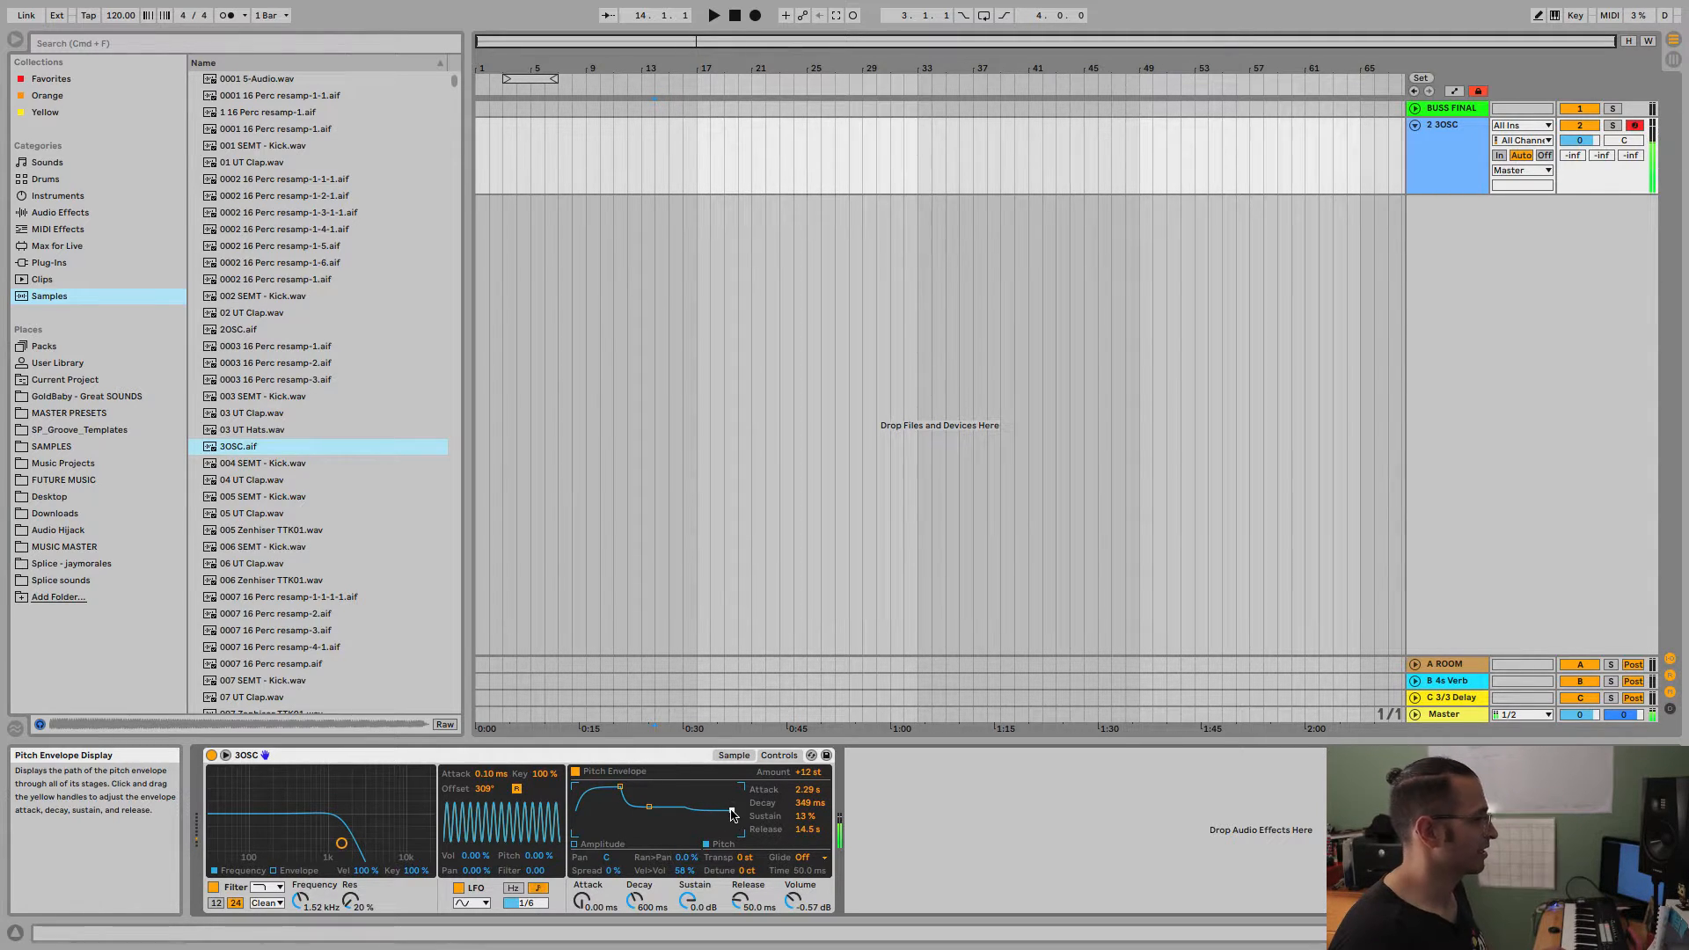
left_click_drag(653, 807, 638, 835)
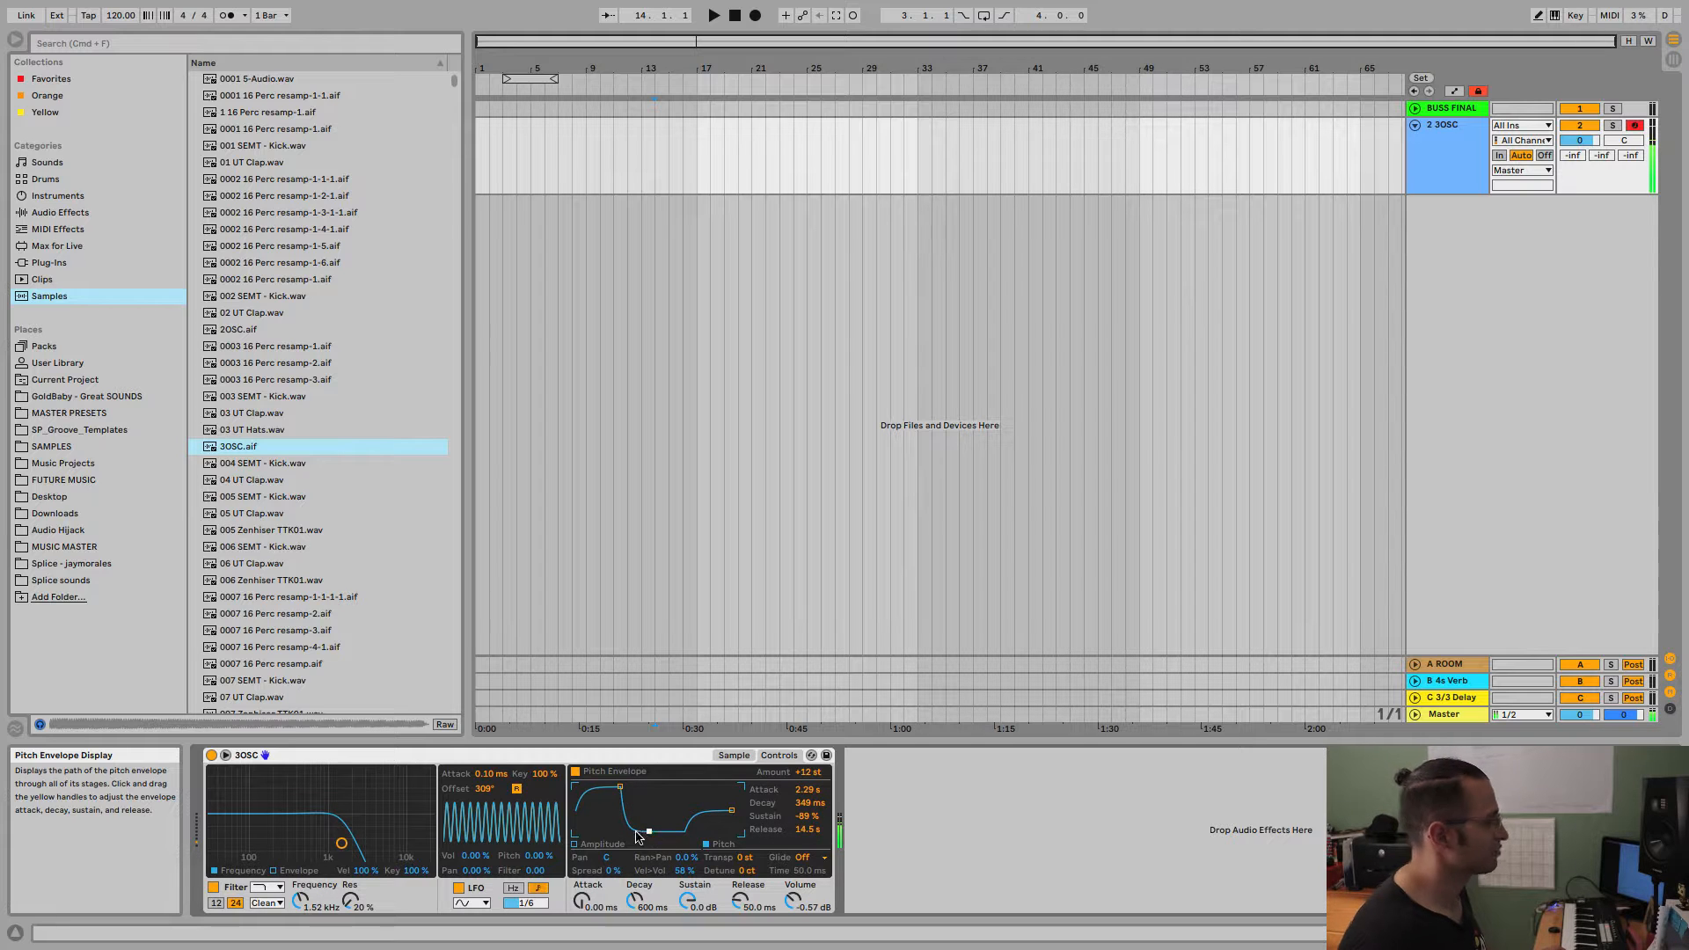
Show the amplitude envelope and set its decay to about 736 ms.
left_click(576, 846)
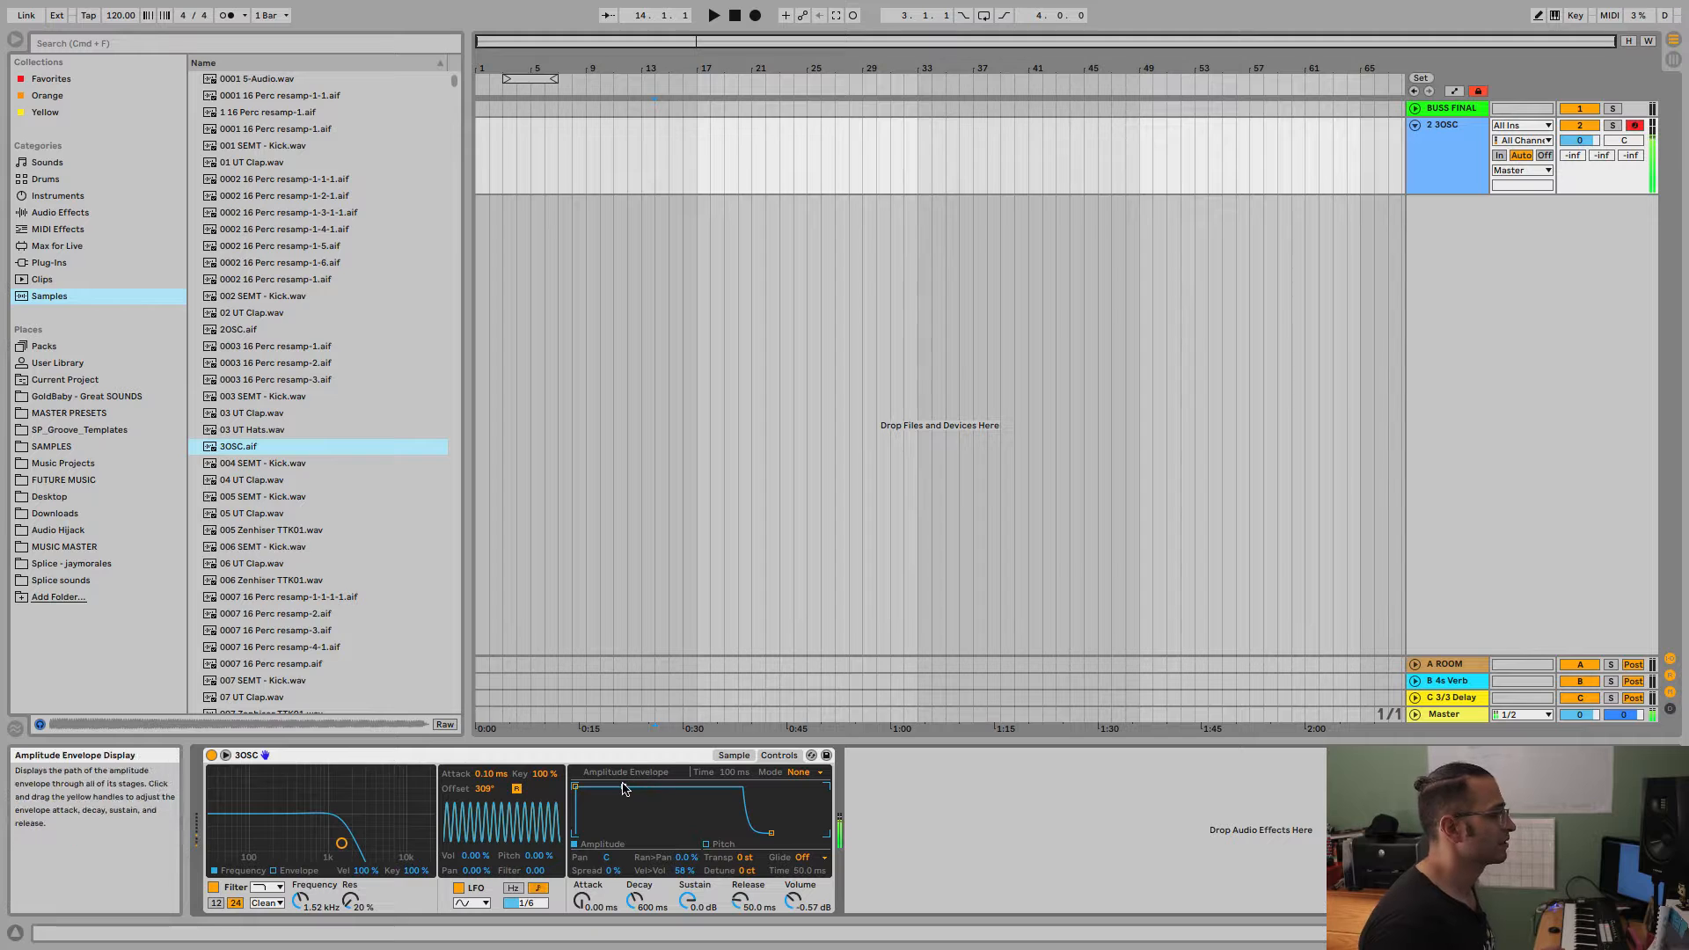
mouse_move(624, 786)
left_mouse_down()
mouse_move(590, 832)
mouse_move(616, 792)
mouse_move(622, 833)
mouse_move(603, 786)
left_mouse_up()
left_click_drag(607, 832, 627, 790)
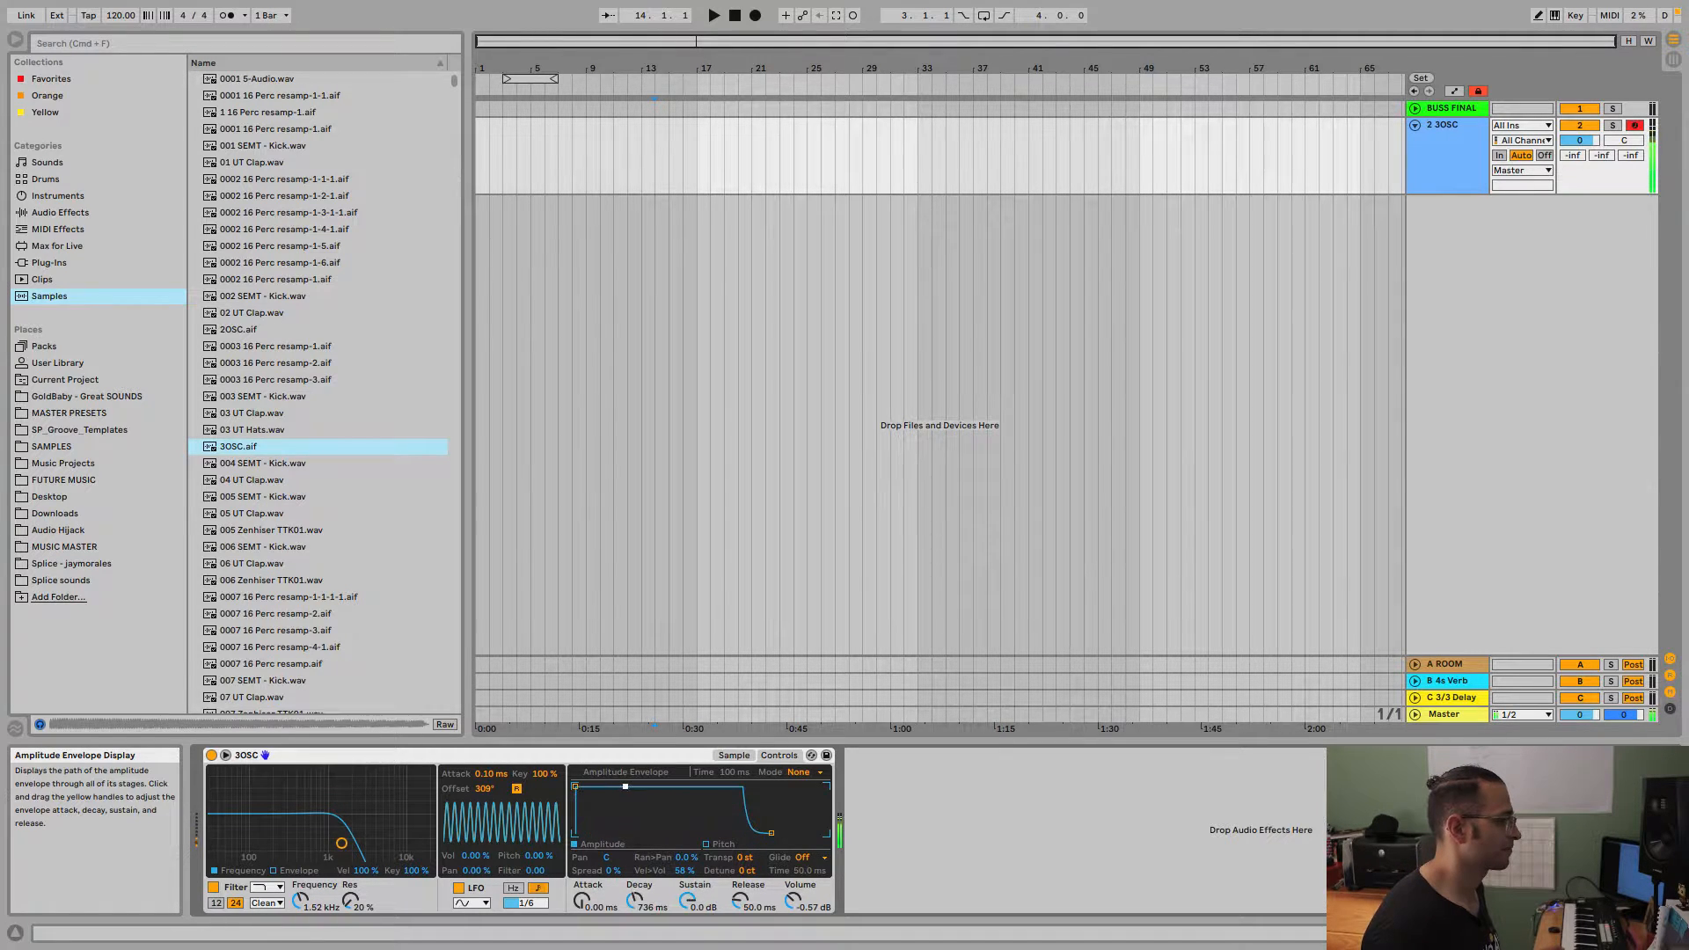
Set the amplitude envelope's mode to Loop.
left_click(801, 772)
left_click(798, 798)
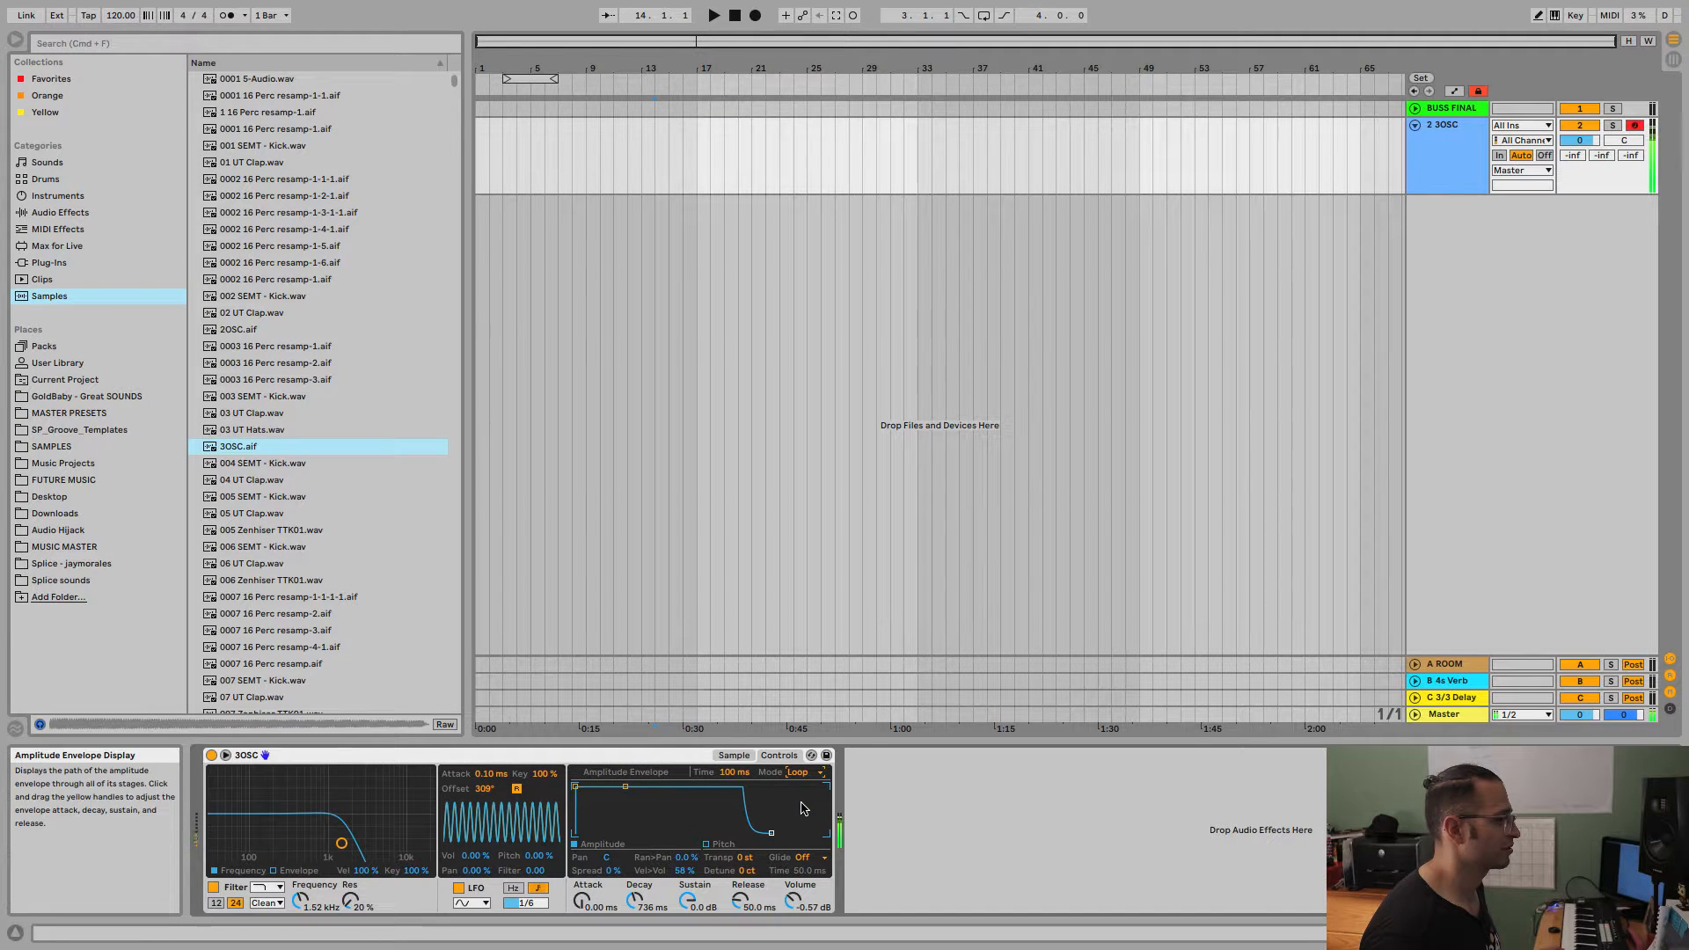
left_click(803, 773)
left_click(798, 814)
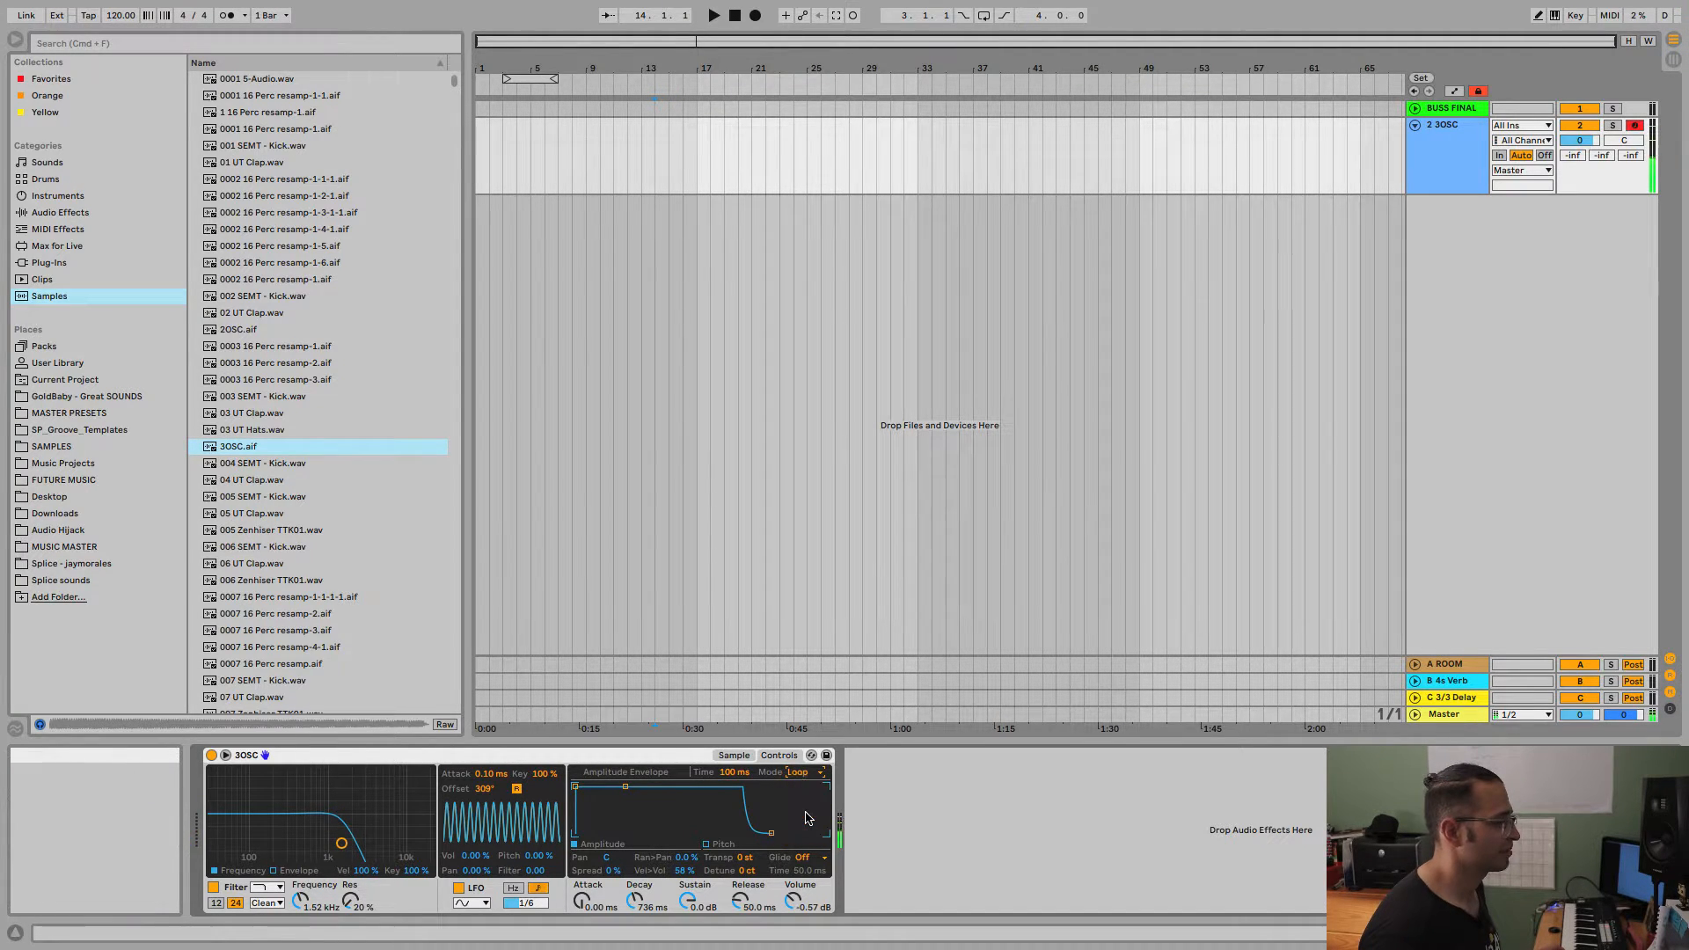
Shape the amplitude envelope with 28.7 ms decay and -68 dB sustain, and loop it with a time of 155 ms.
left_click_drag(624, 788, 601, 833)
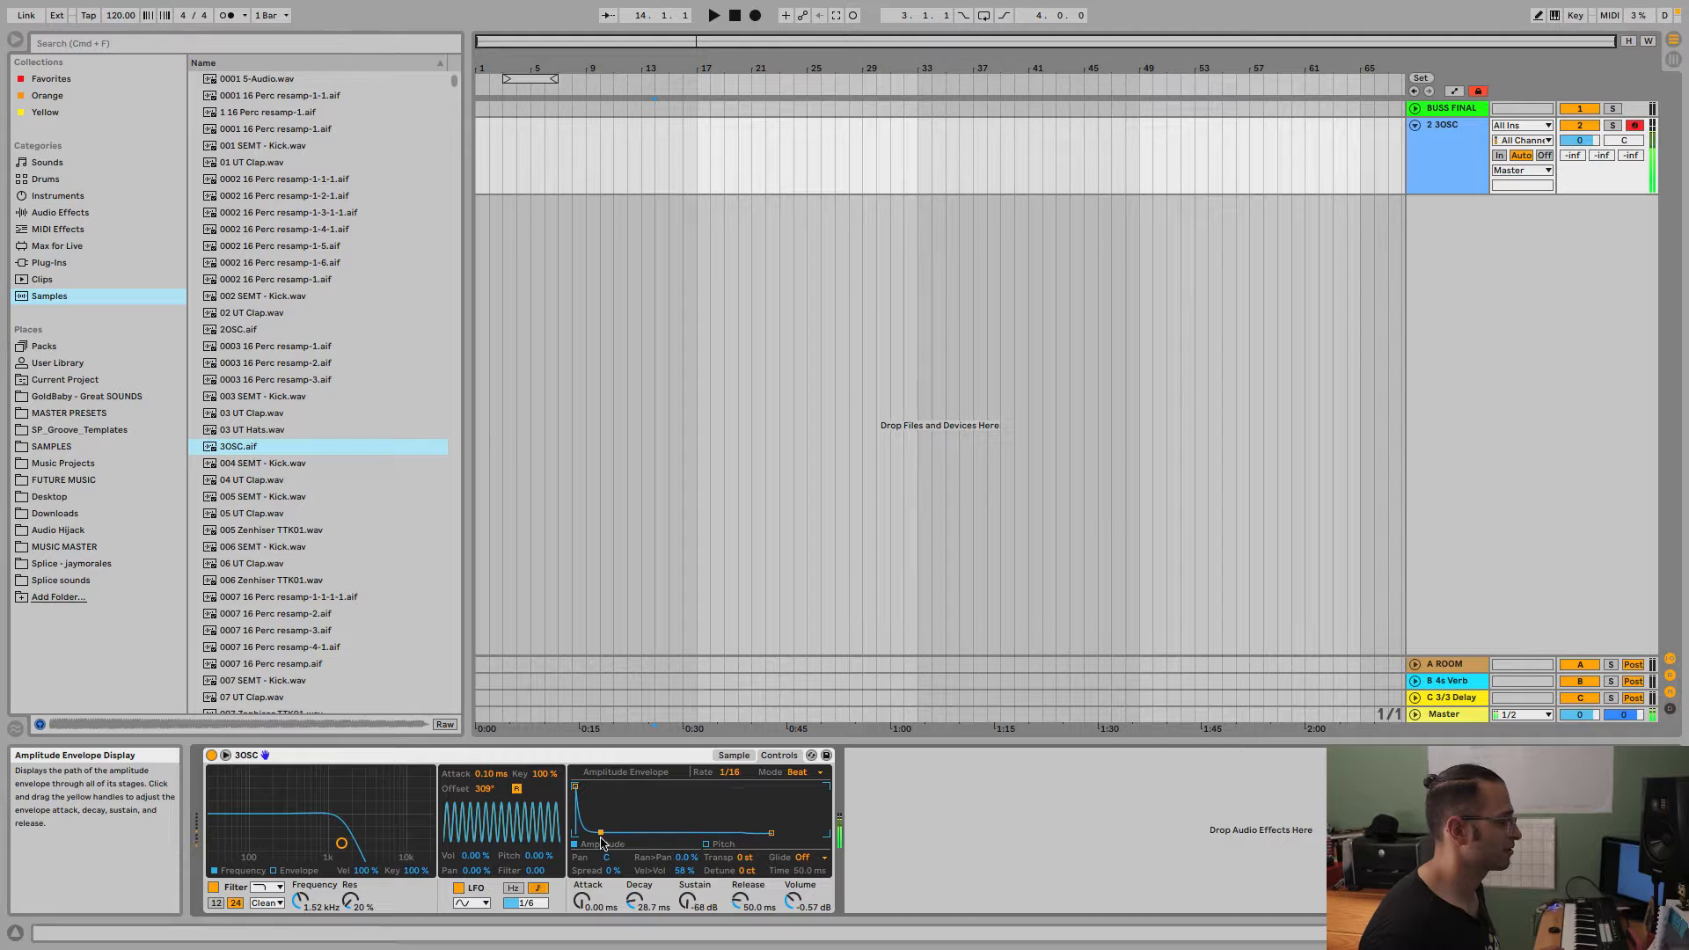
left_click(800, 773)
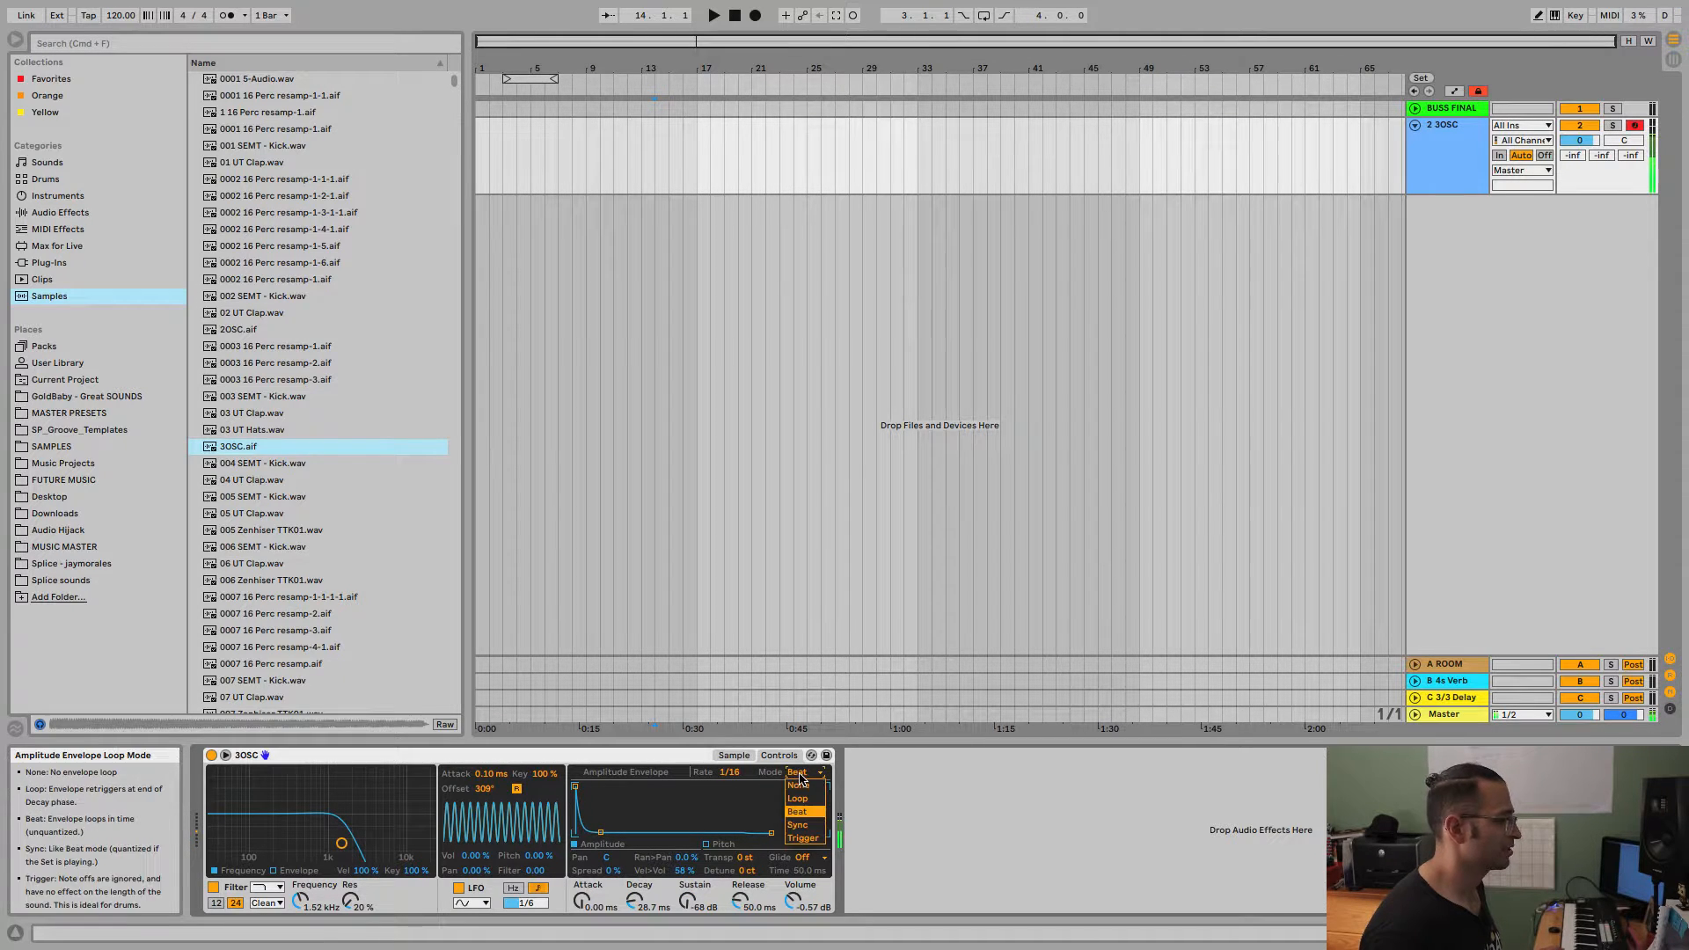
left_click(803, 798)
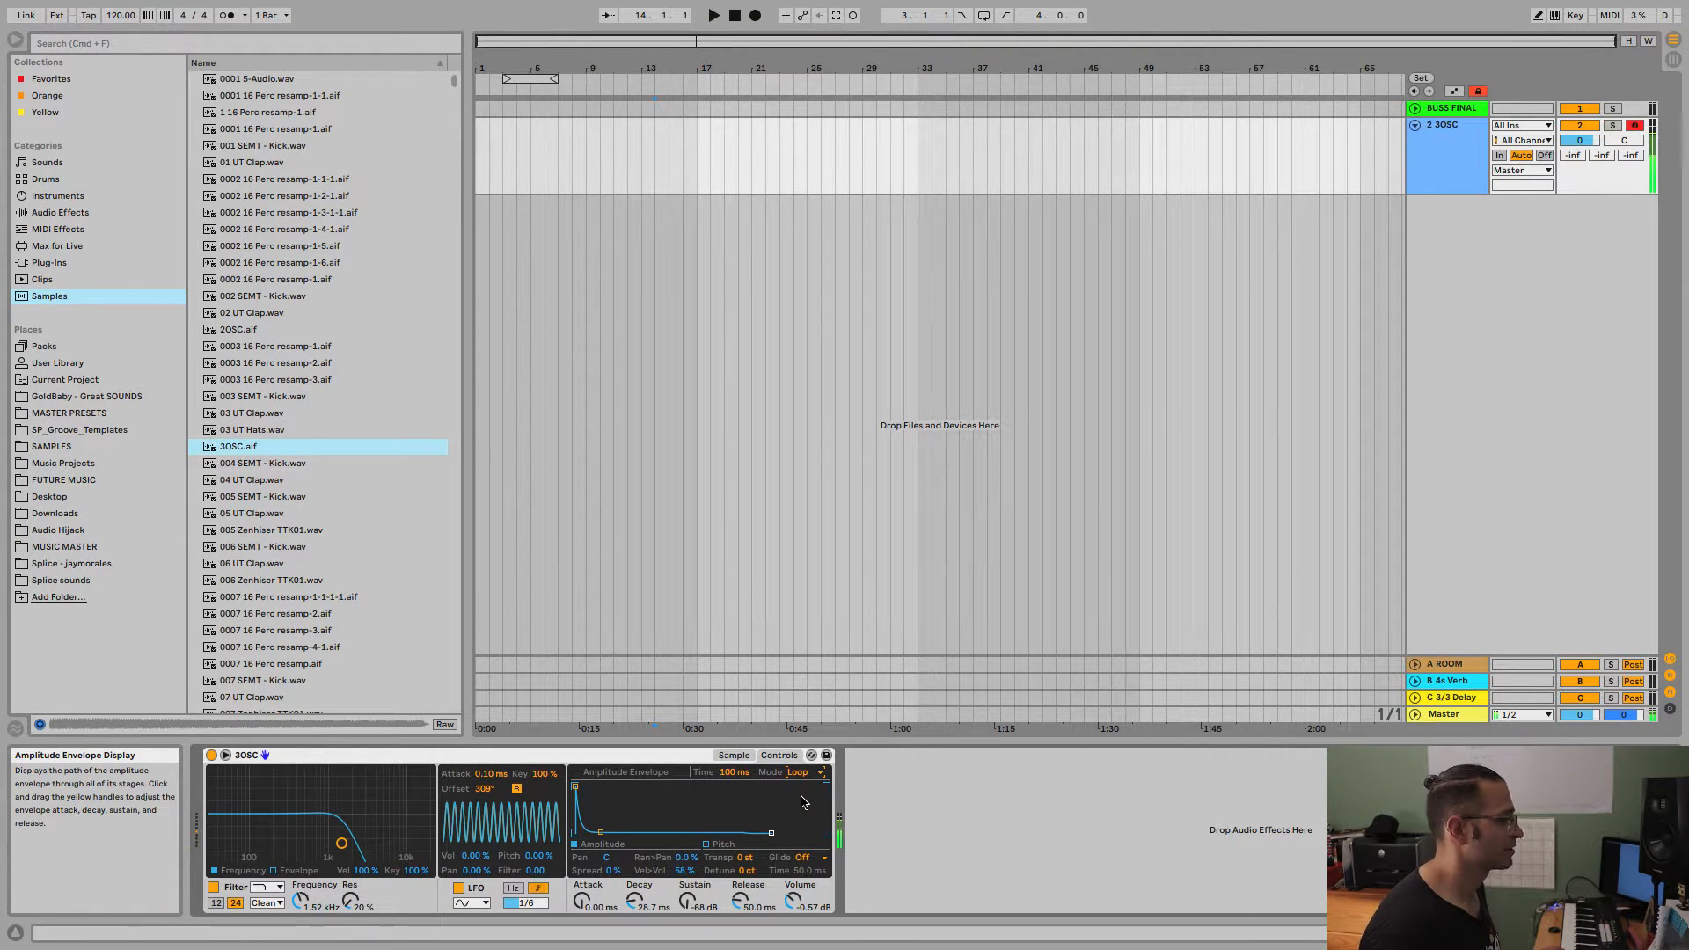
left_click_drag(735, 772, 735, 829)
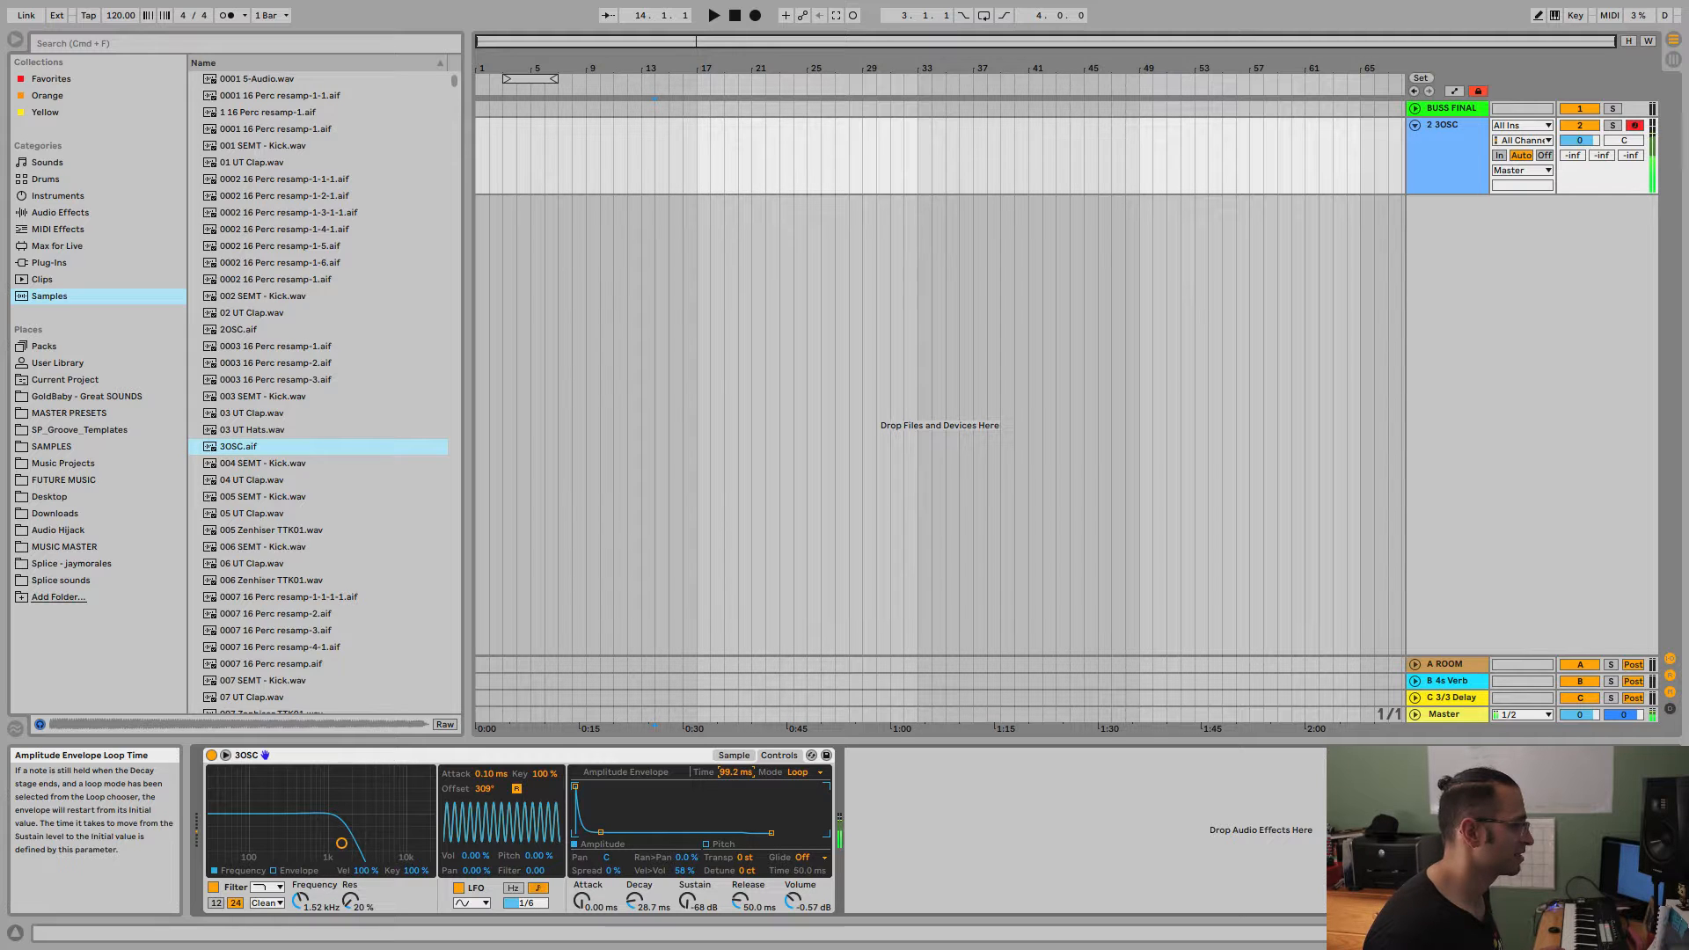
Set the amplitude envelope to Sync mode at a 1/16 rate, with 367 ms decay and 0.0 dB sustain.
left_click(803, 772)
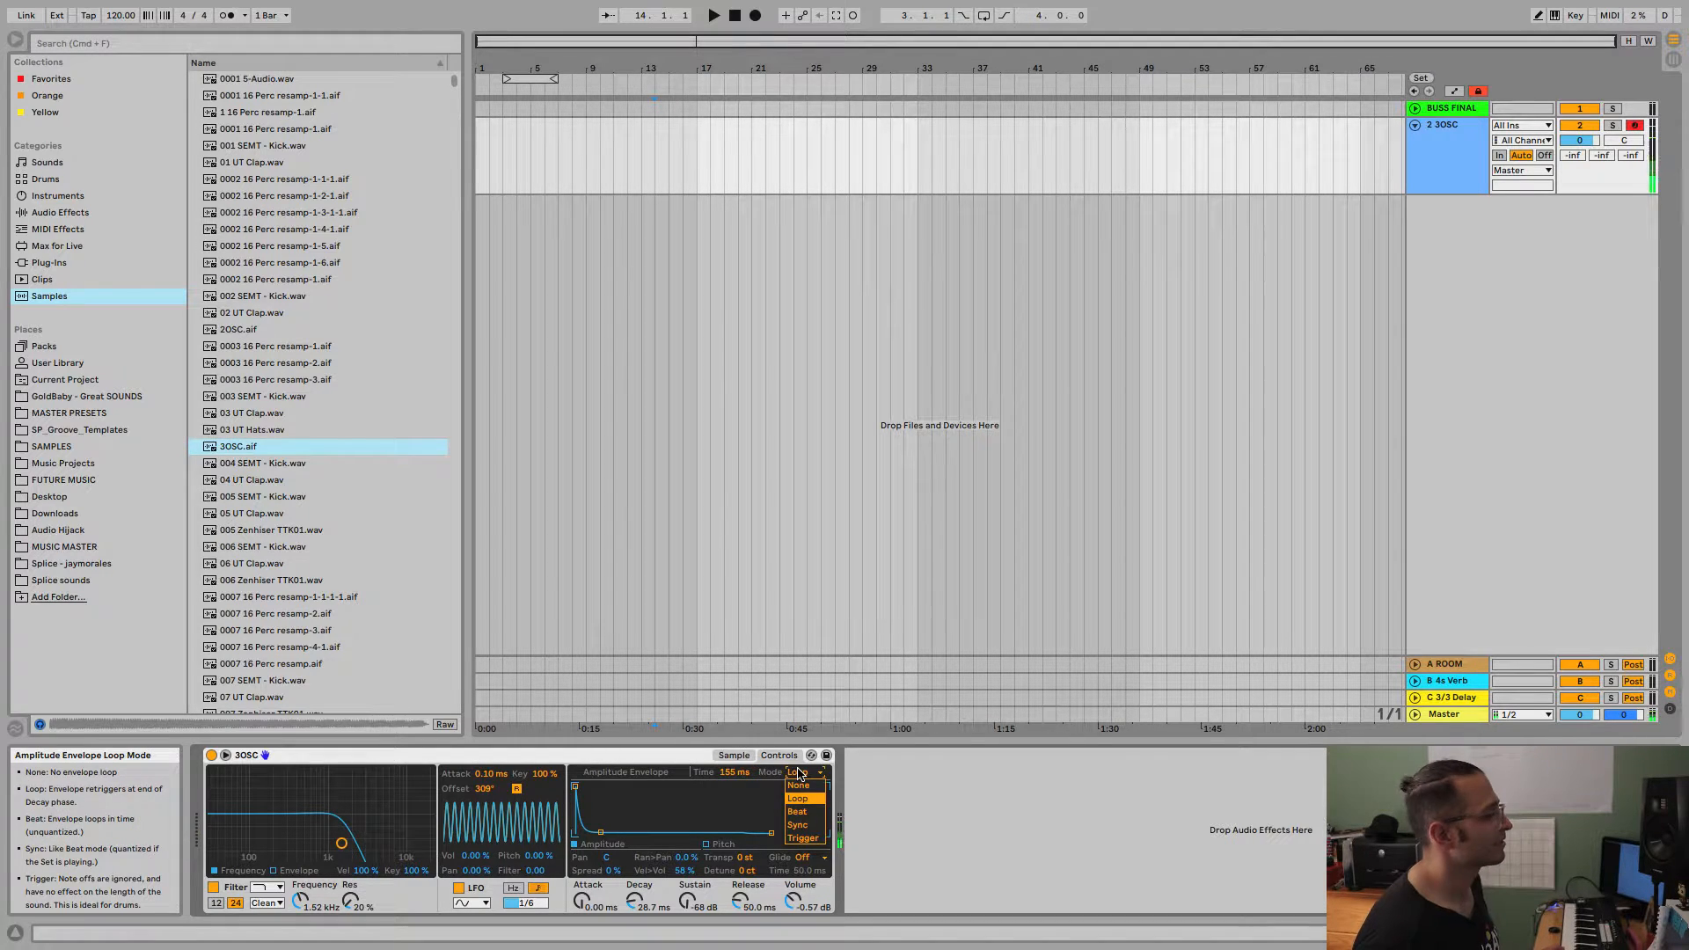
left_click(800, 826)
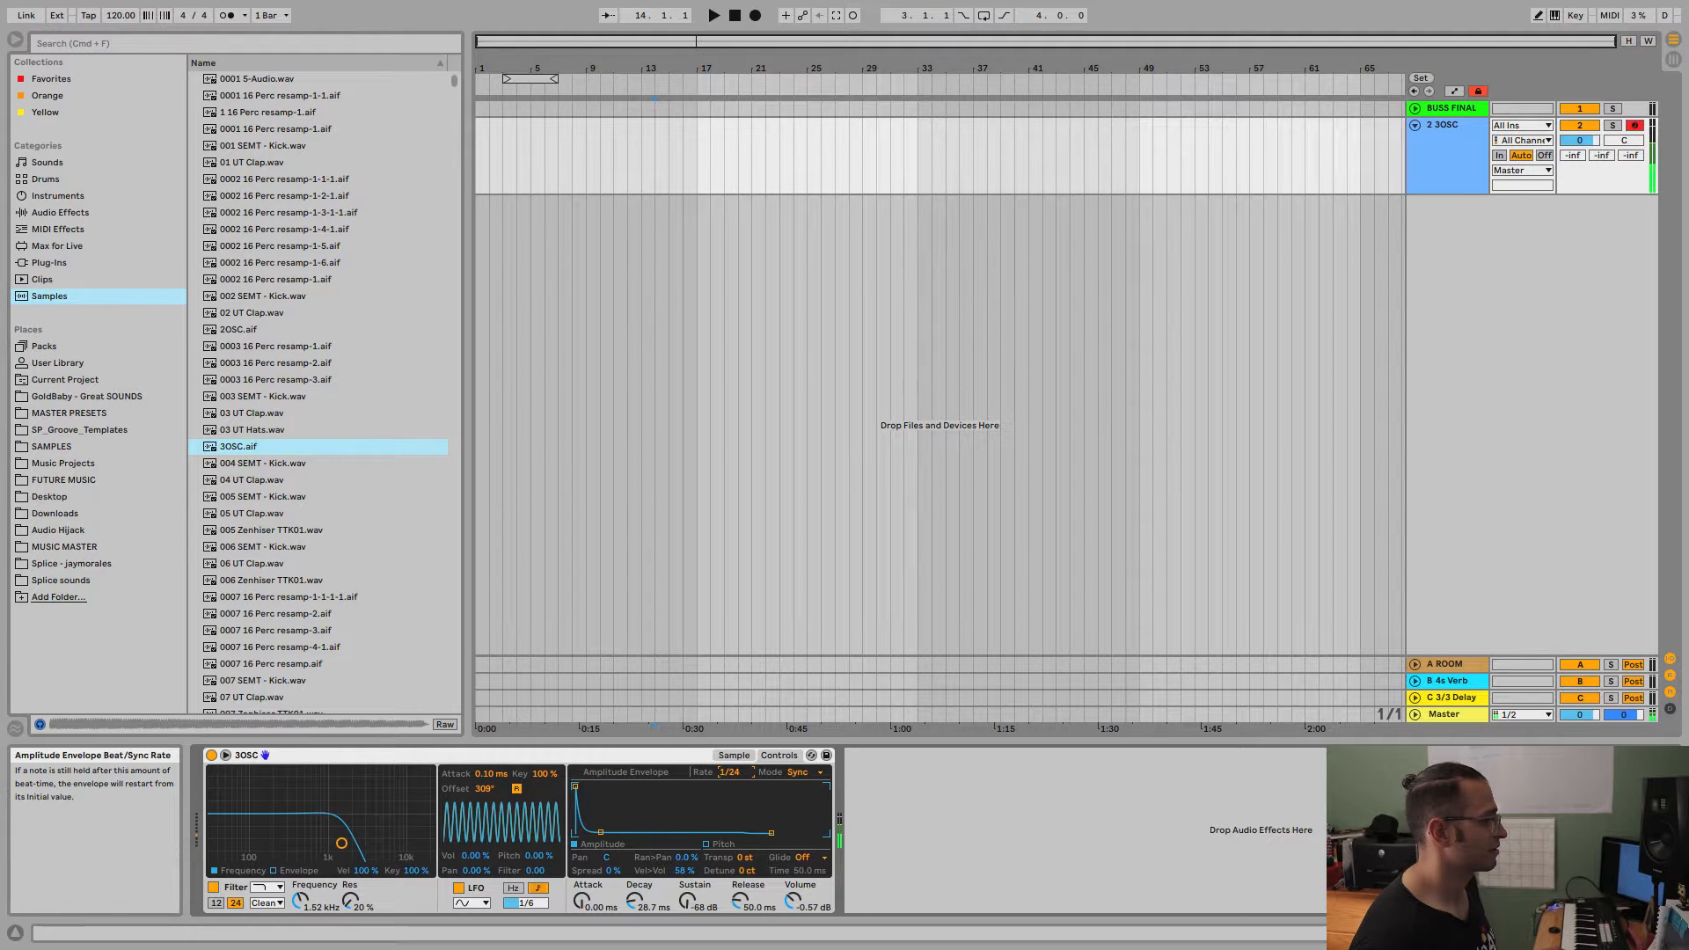
mouse_move(600, 833)
left_mouse_down()
mouse_move(601, 786)
mouse_move(620, 832)
left_mouse_up()
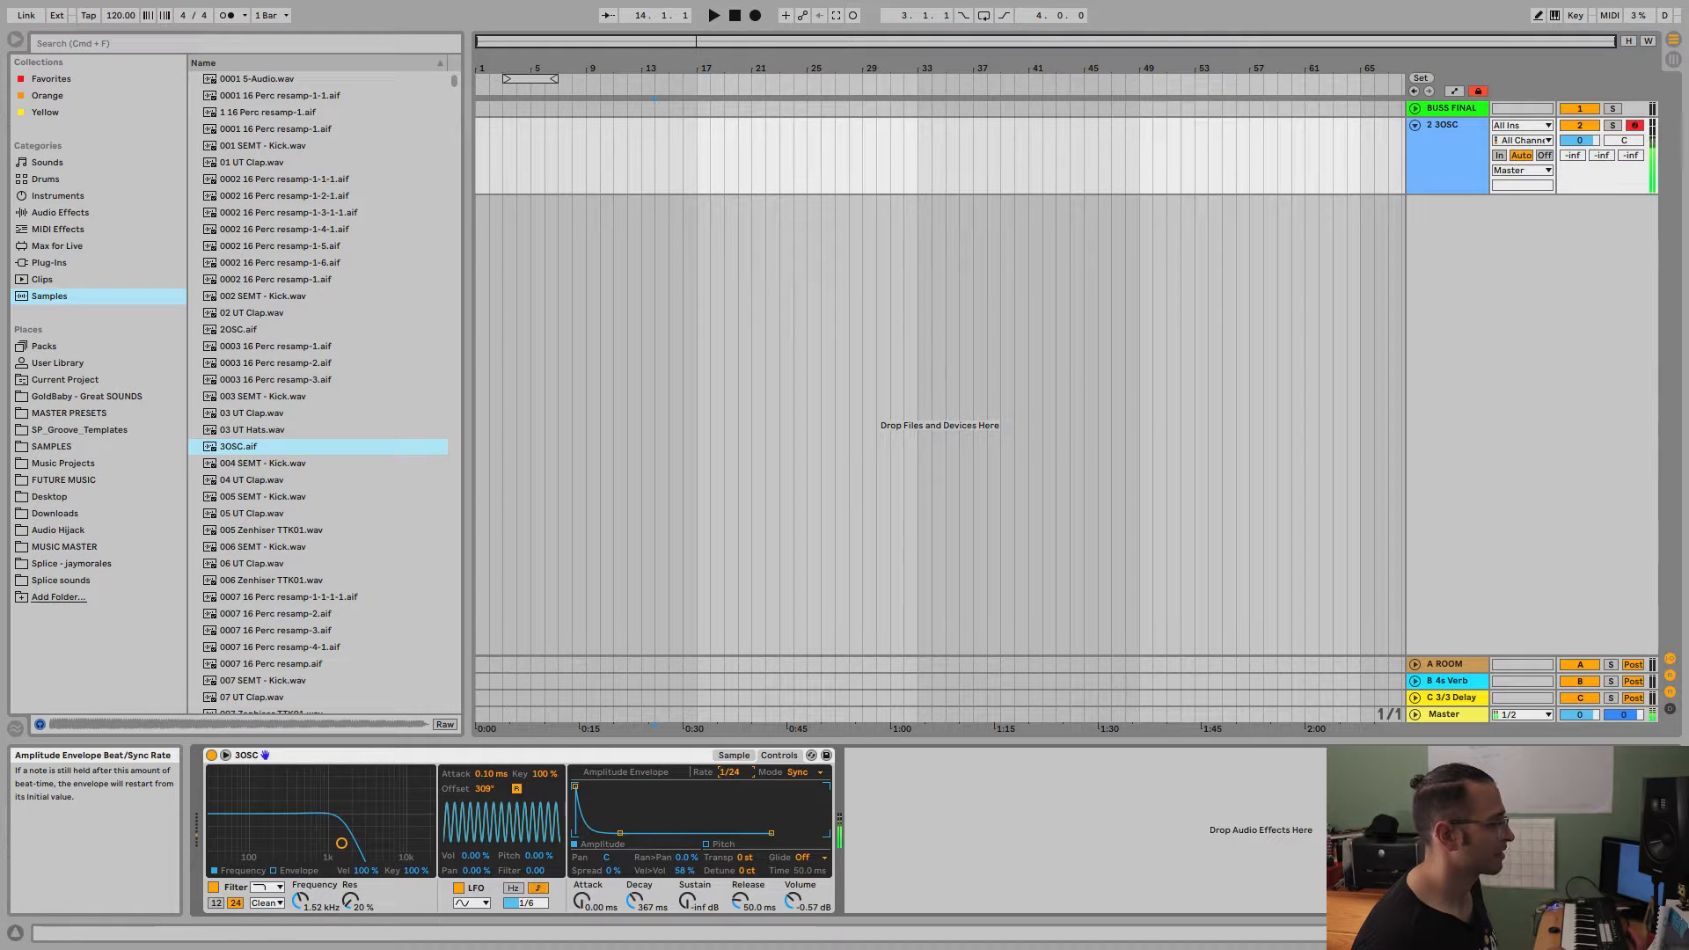
left_click_drag(731, 772, 733, 832)
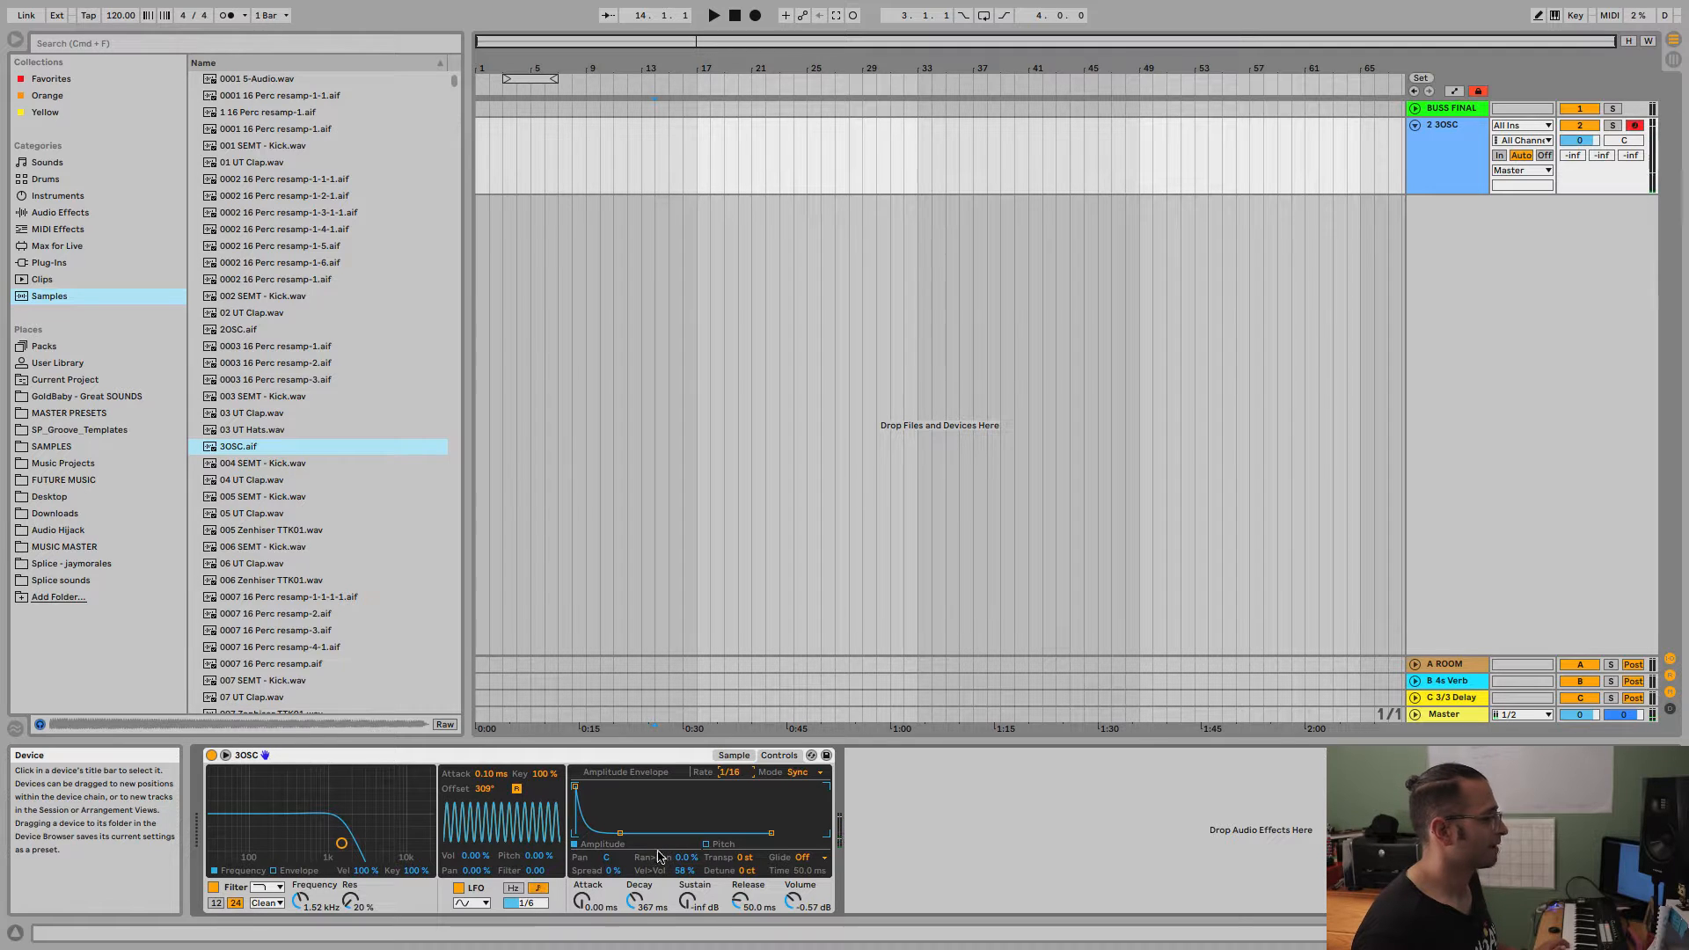
left_click_drag(622, 833, 622, 788)
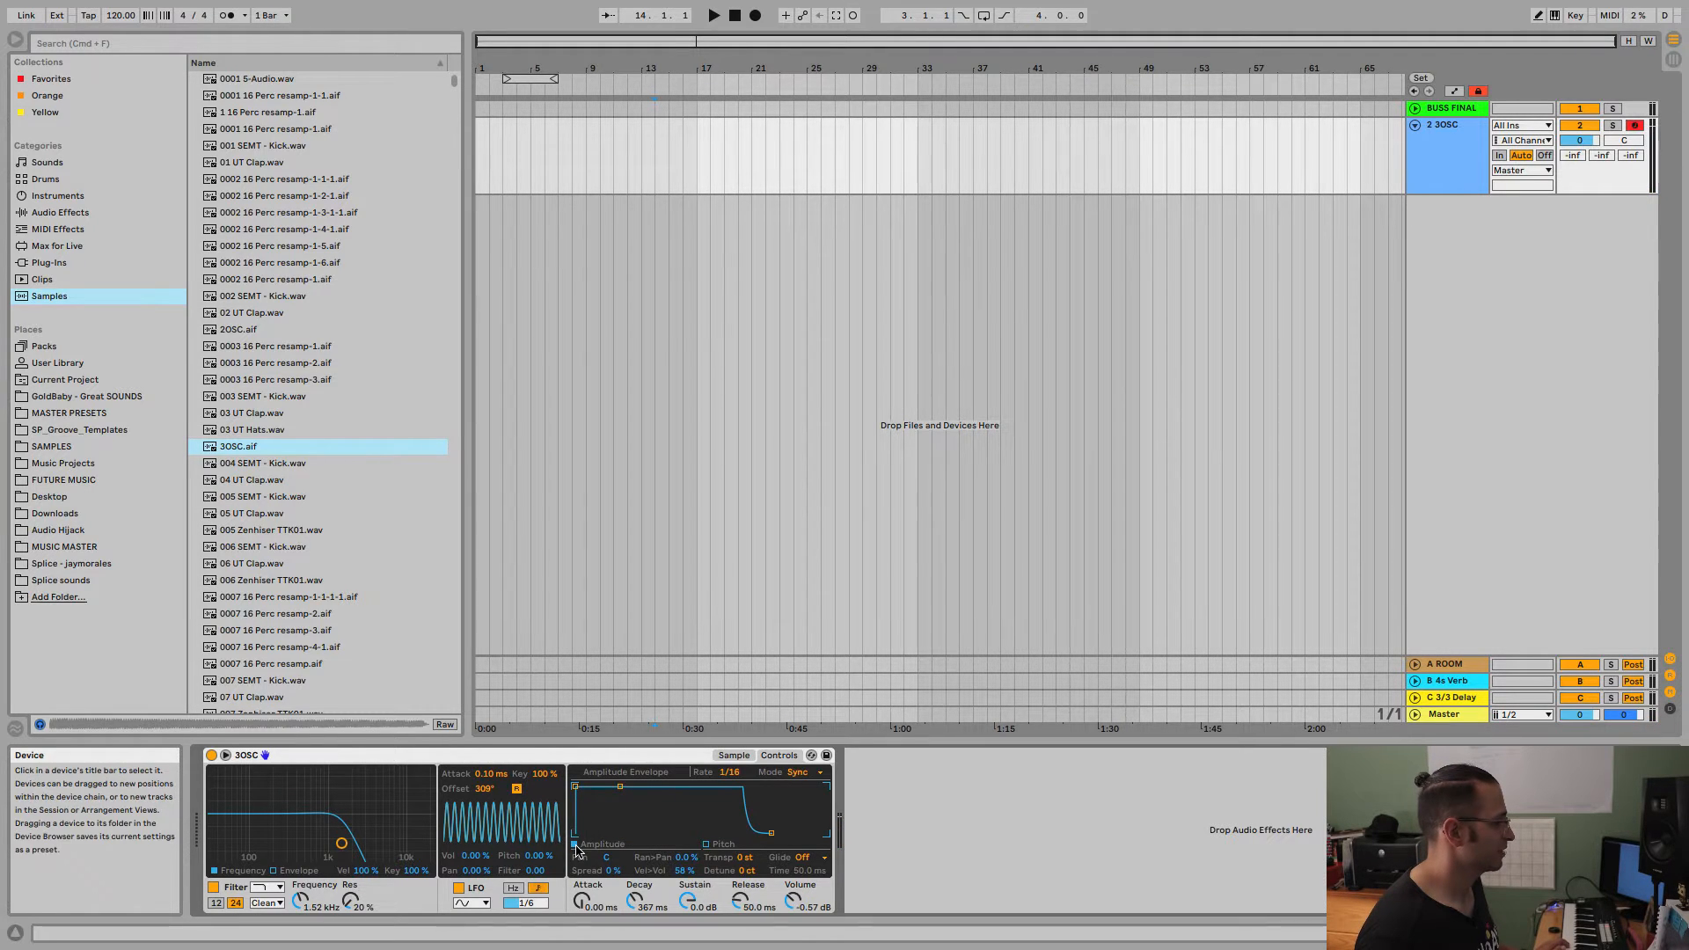
Reshape the pitch envelope with 20.0 s attack, 498 ms decay, -100 % sustain and 5.97 s release.
left_click(707, 844)
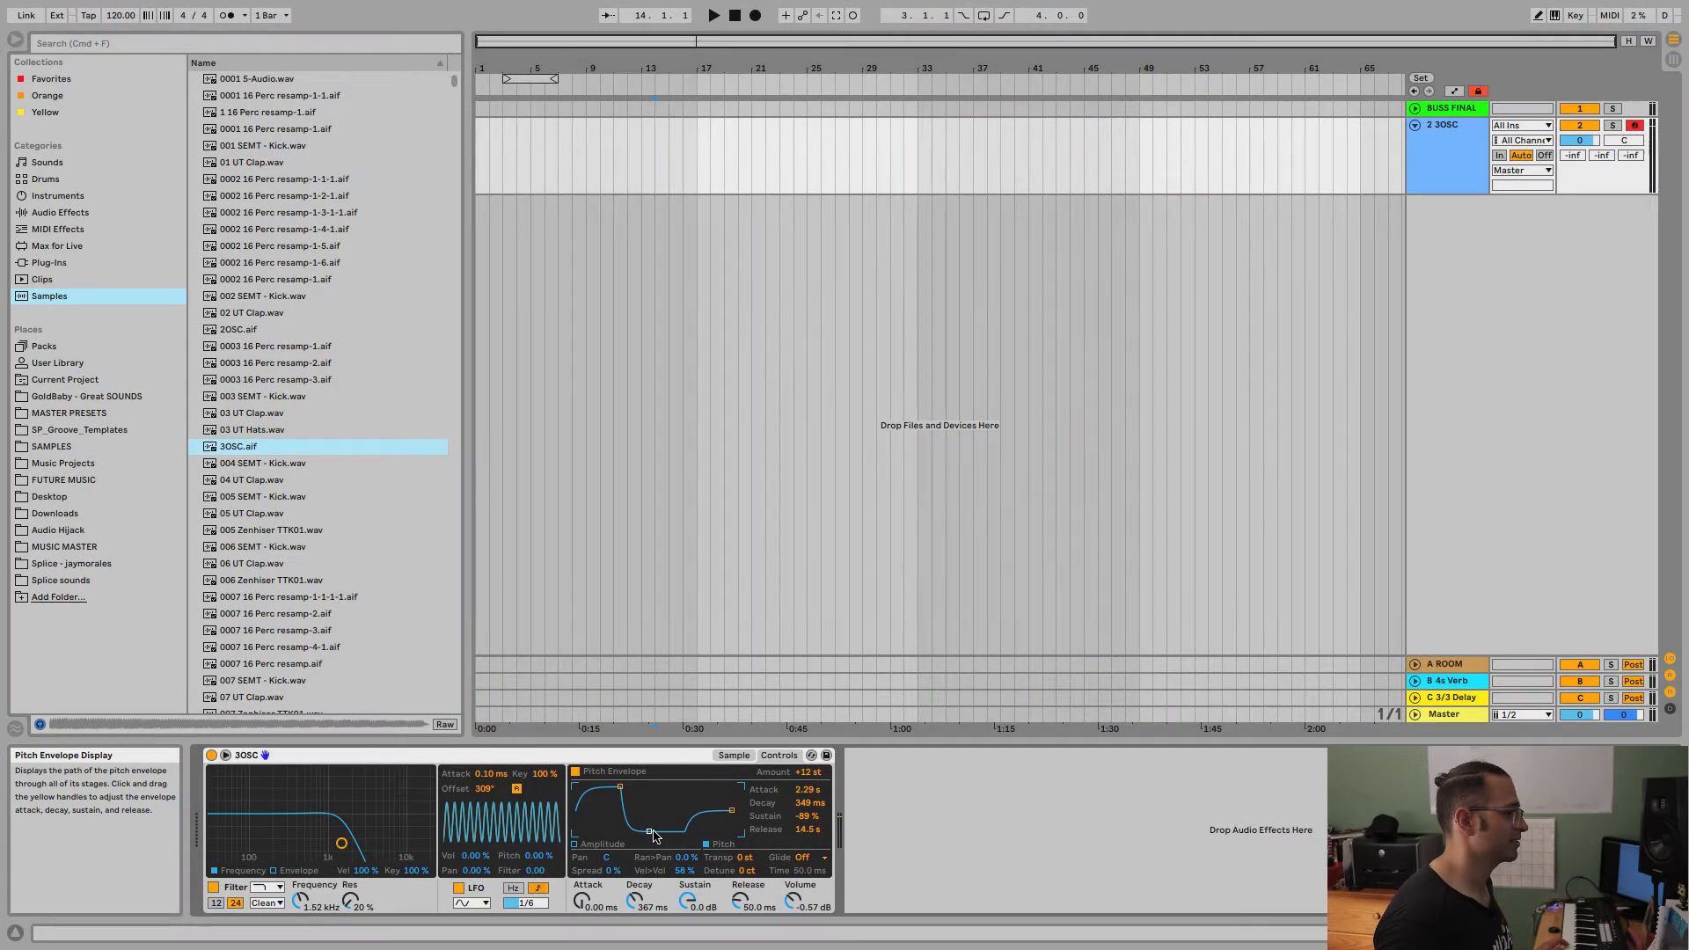
left_click_drag(652, 833, 631, 787)
left_click_drag(732, 810, 728, 811)
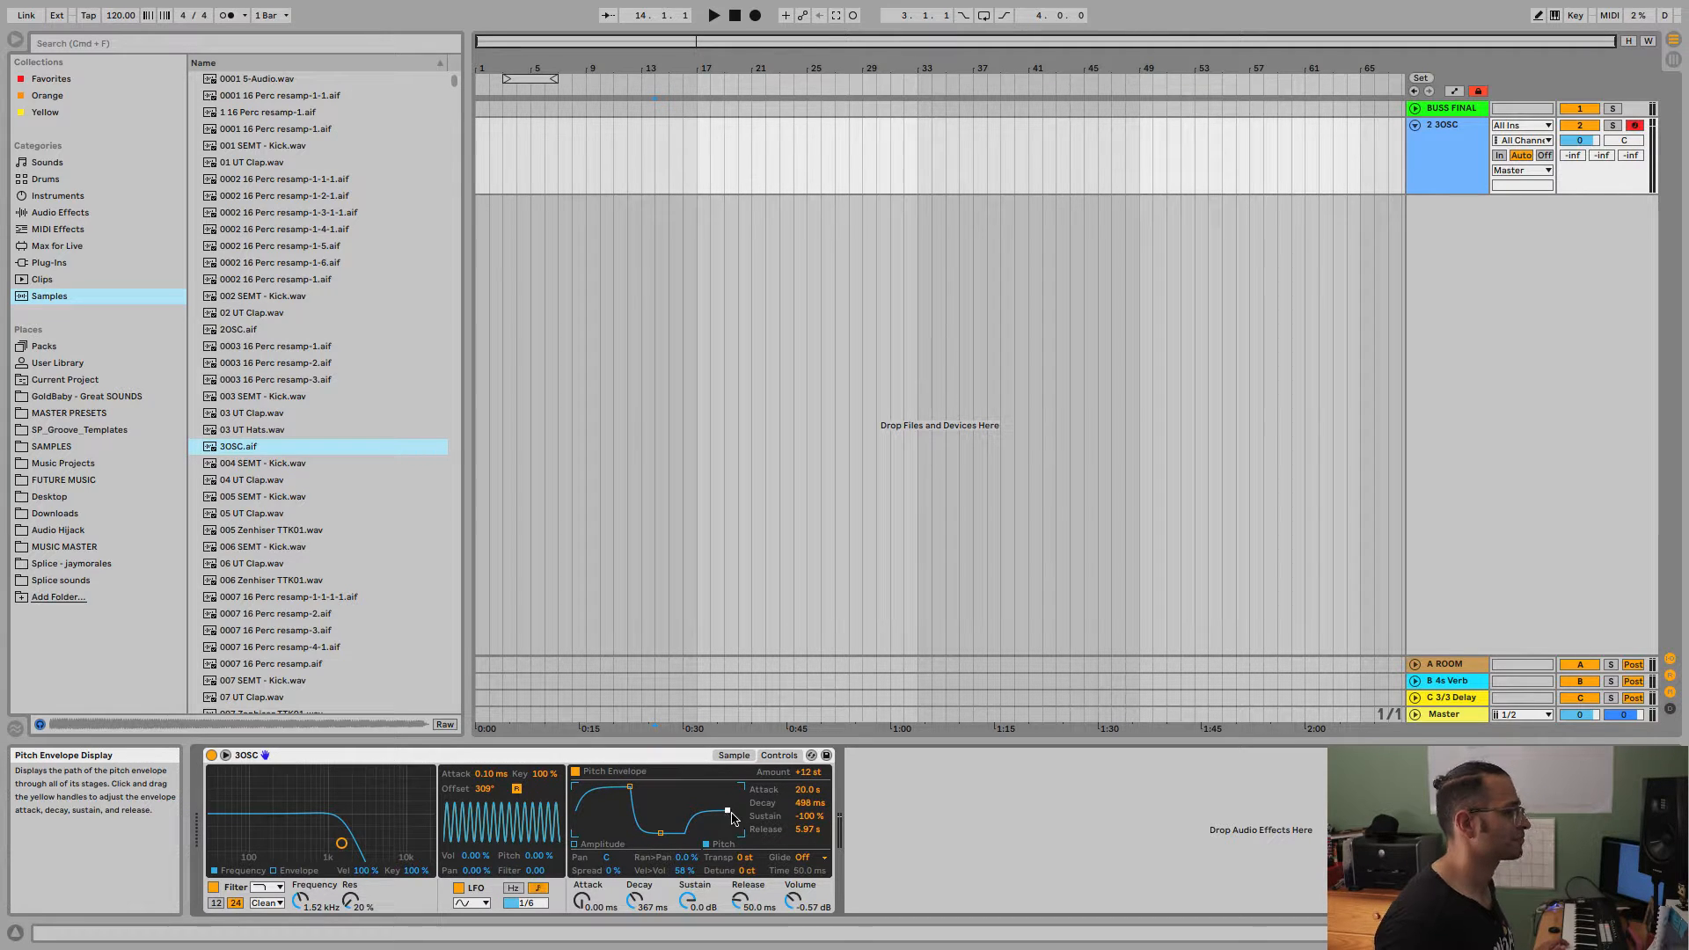
Try the global pan, random pan and spread settings, and return them to centre and 0 %.
double_click(609, 861)
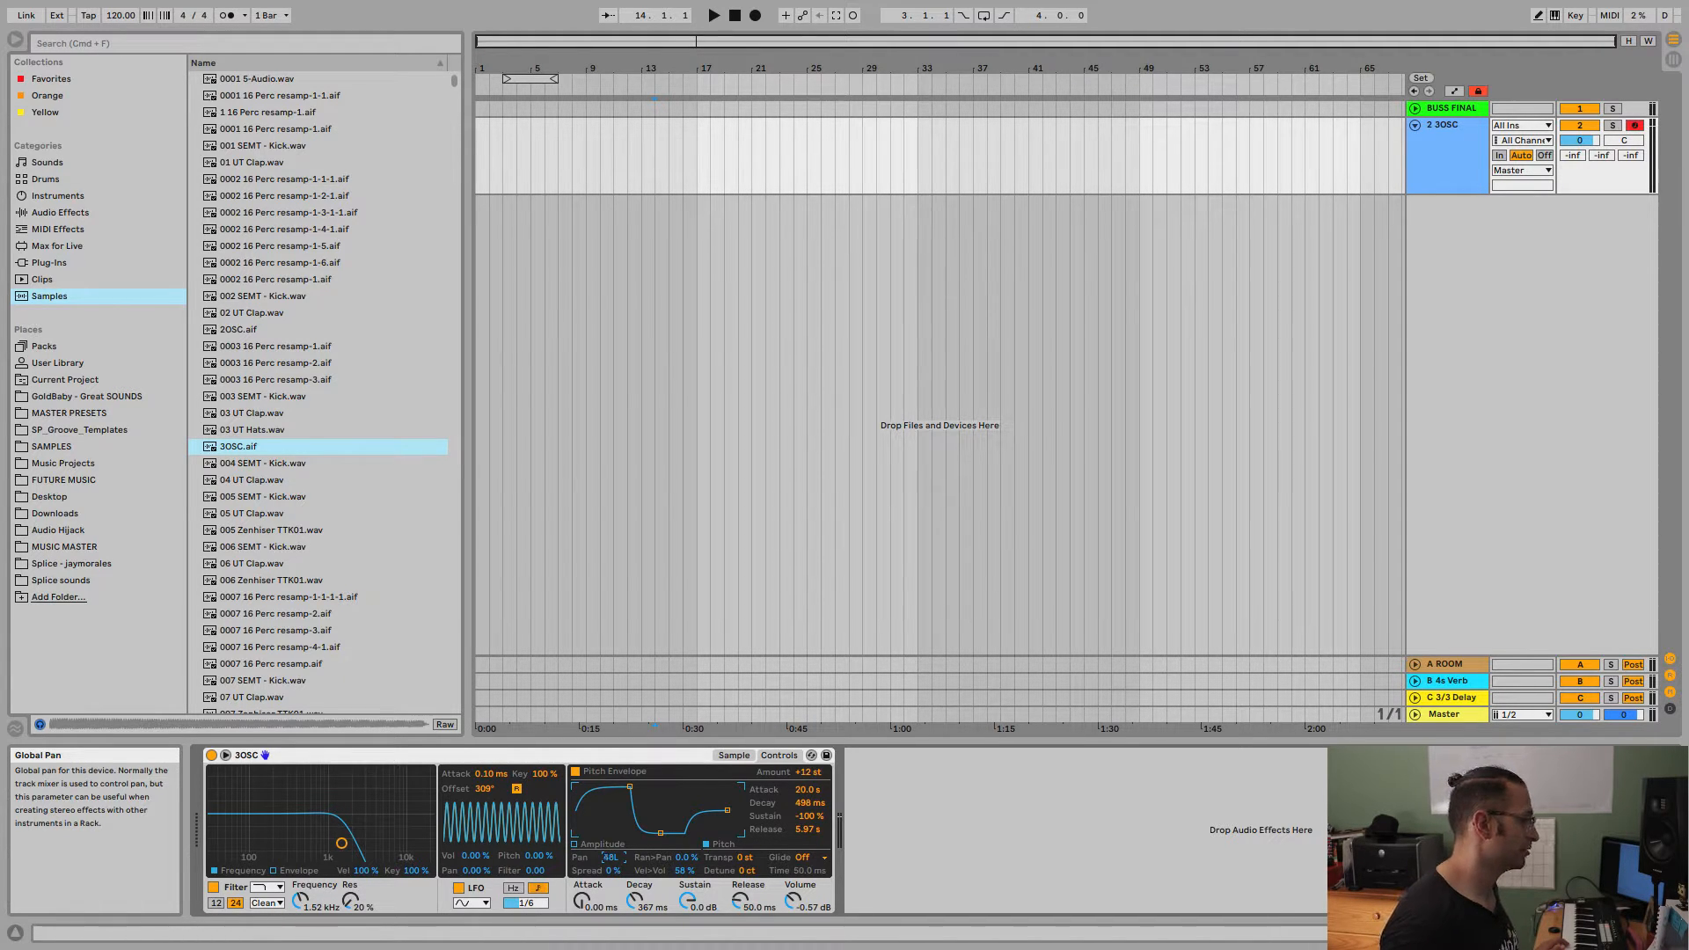
left_click_drag(612, 858, 608, 847)
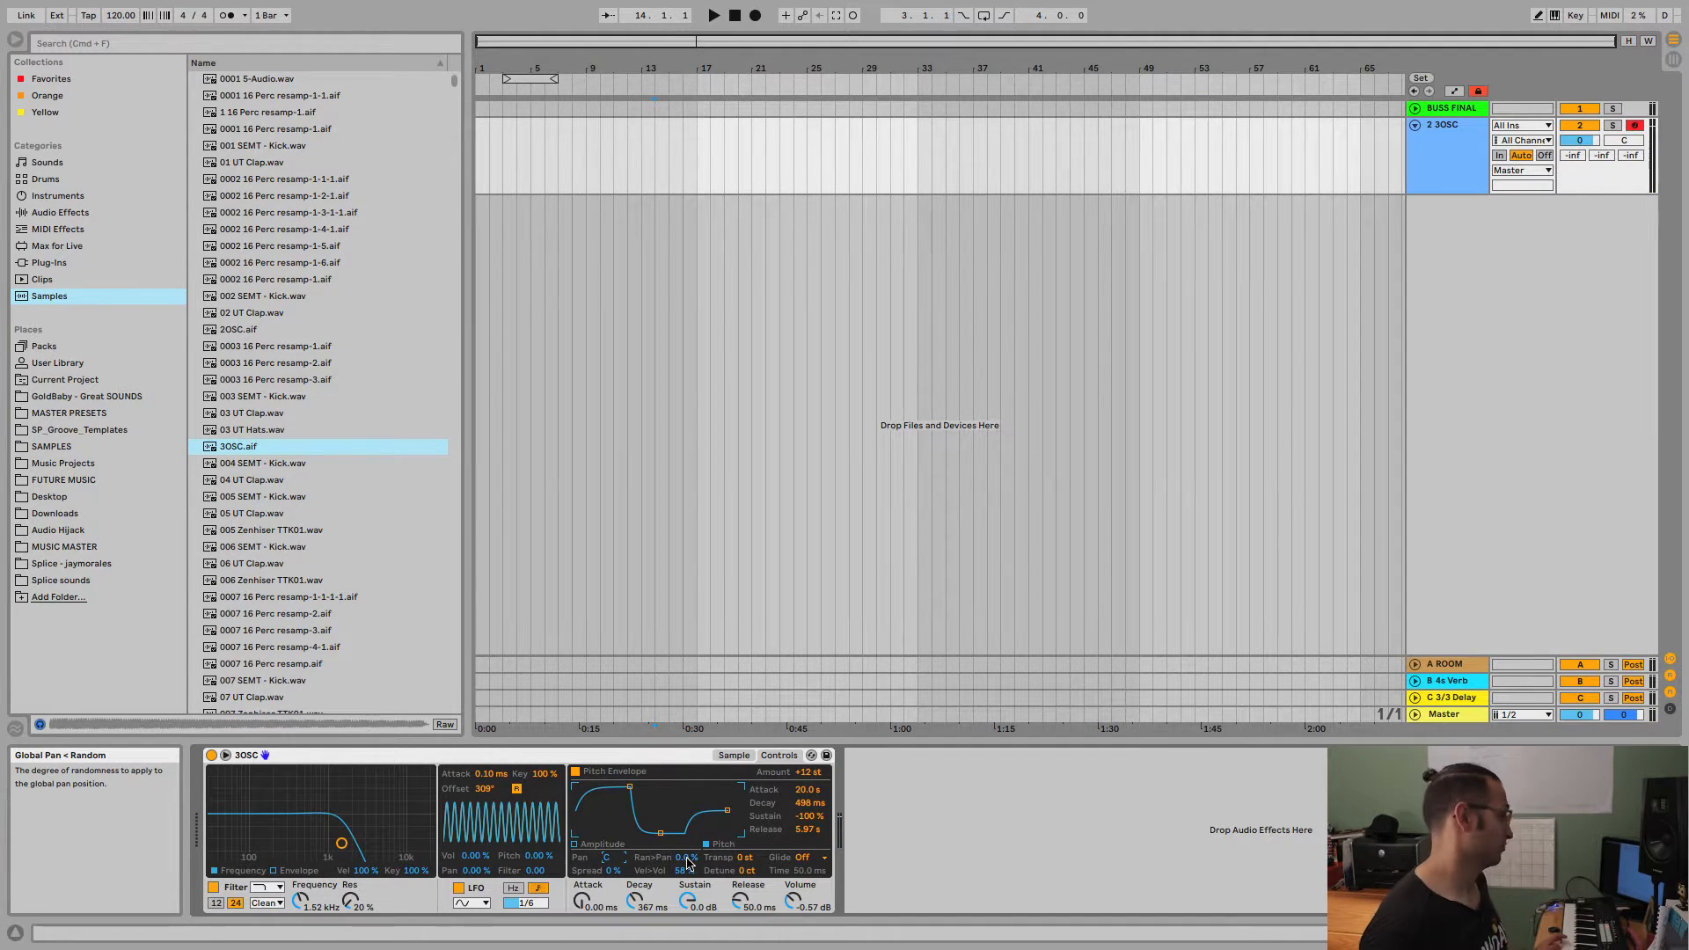
left_click_drag(689, 863, 689, 795)
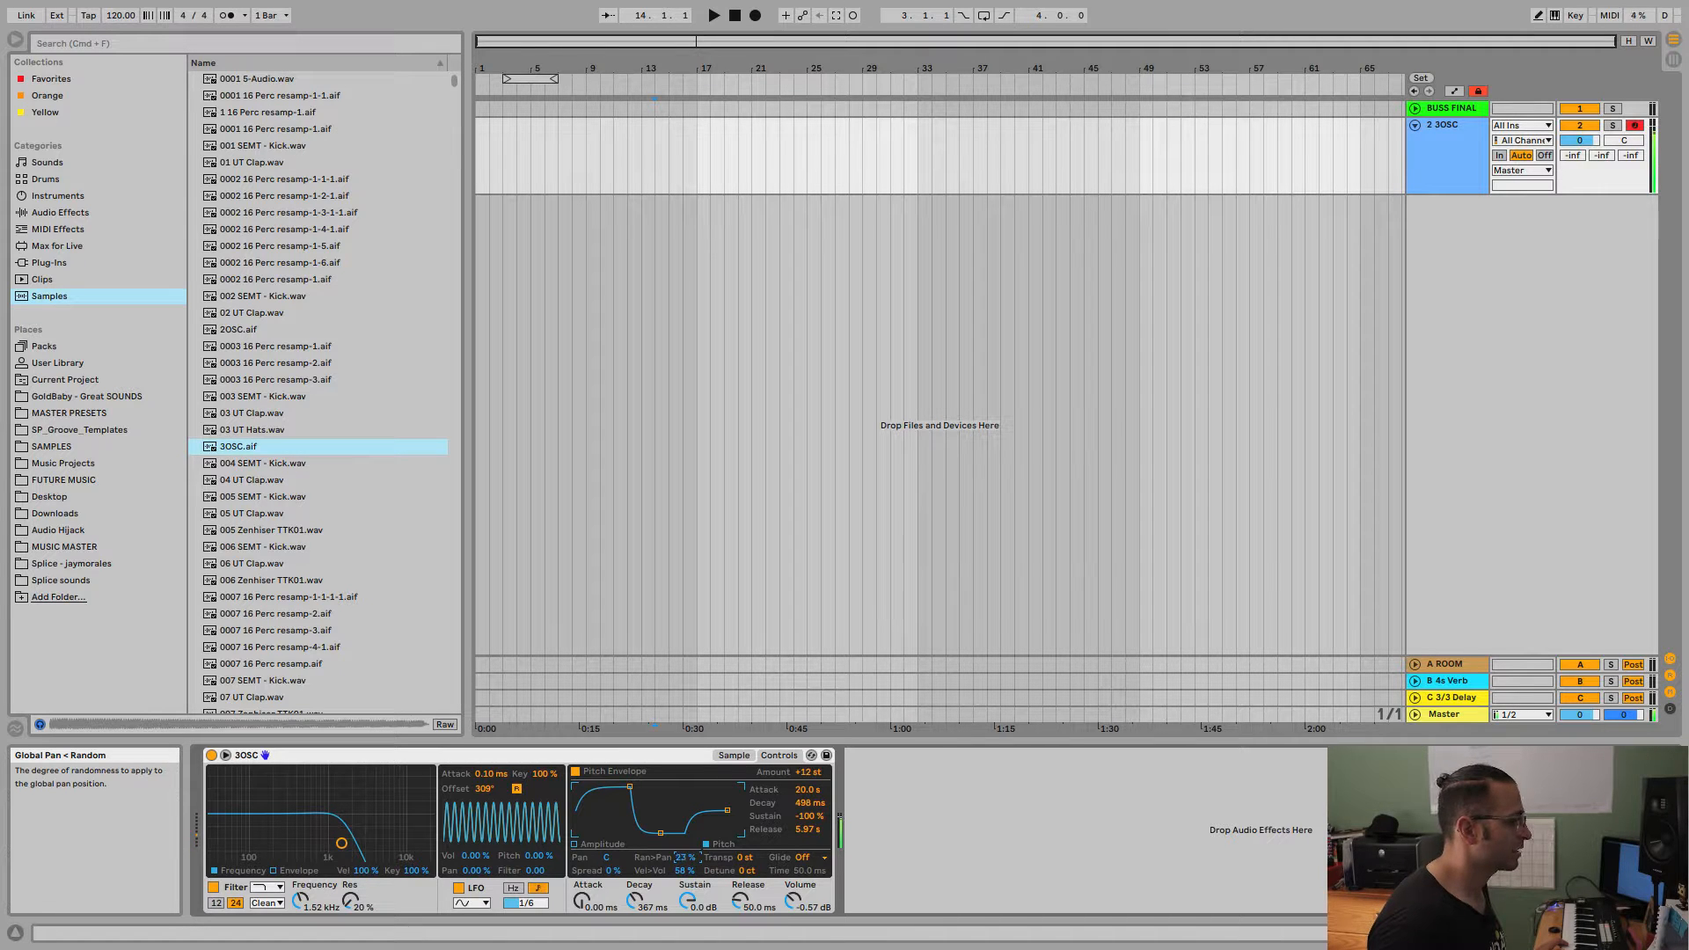
left_click_drag(688, 860, 688, 862)
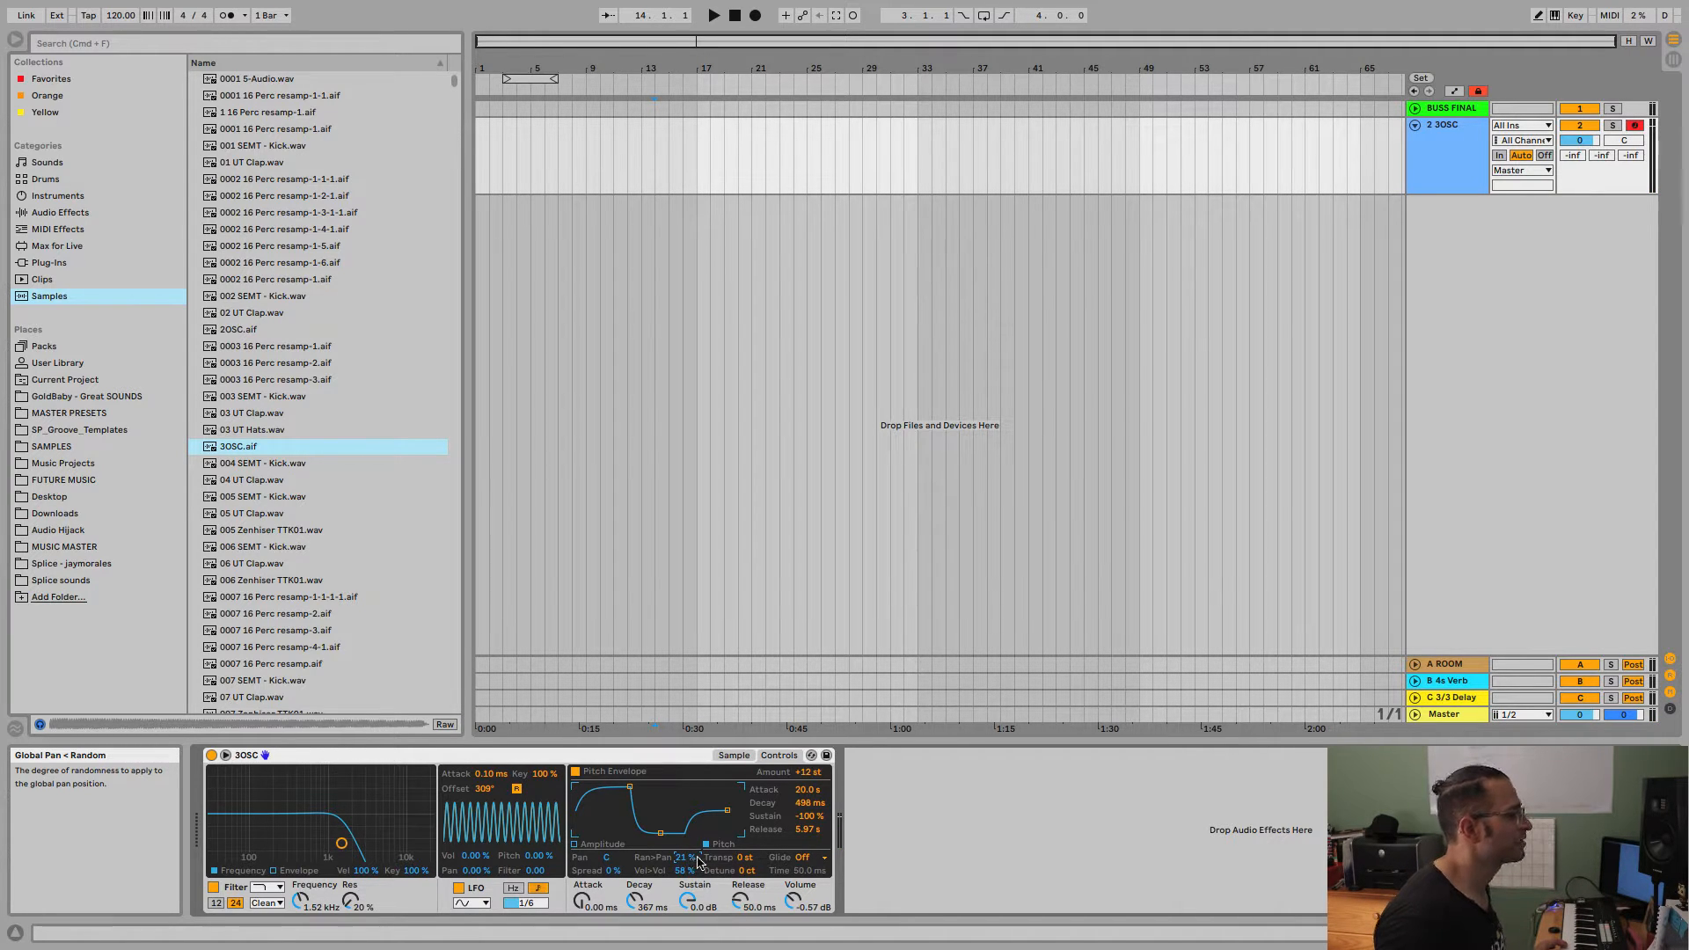
left_click_drag(696, 859, 609, 874)
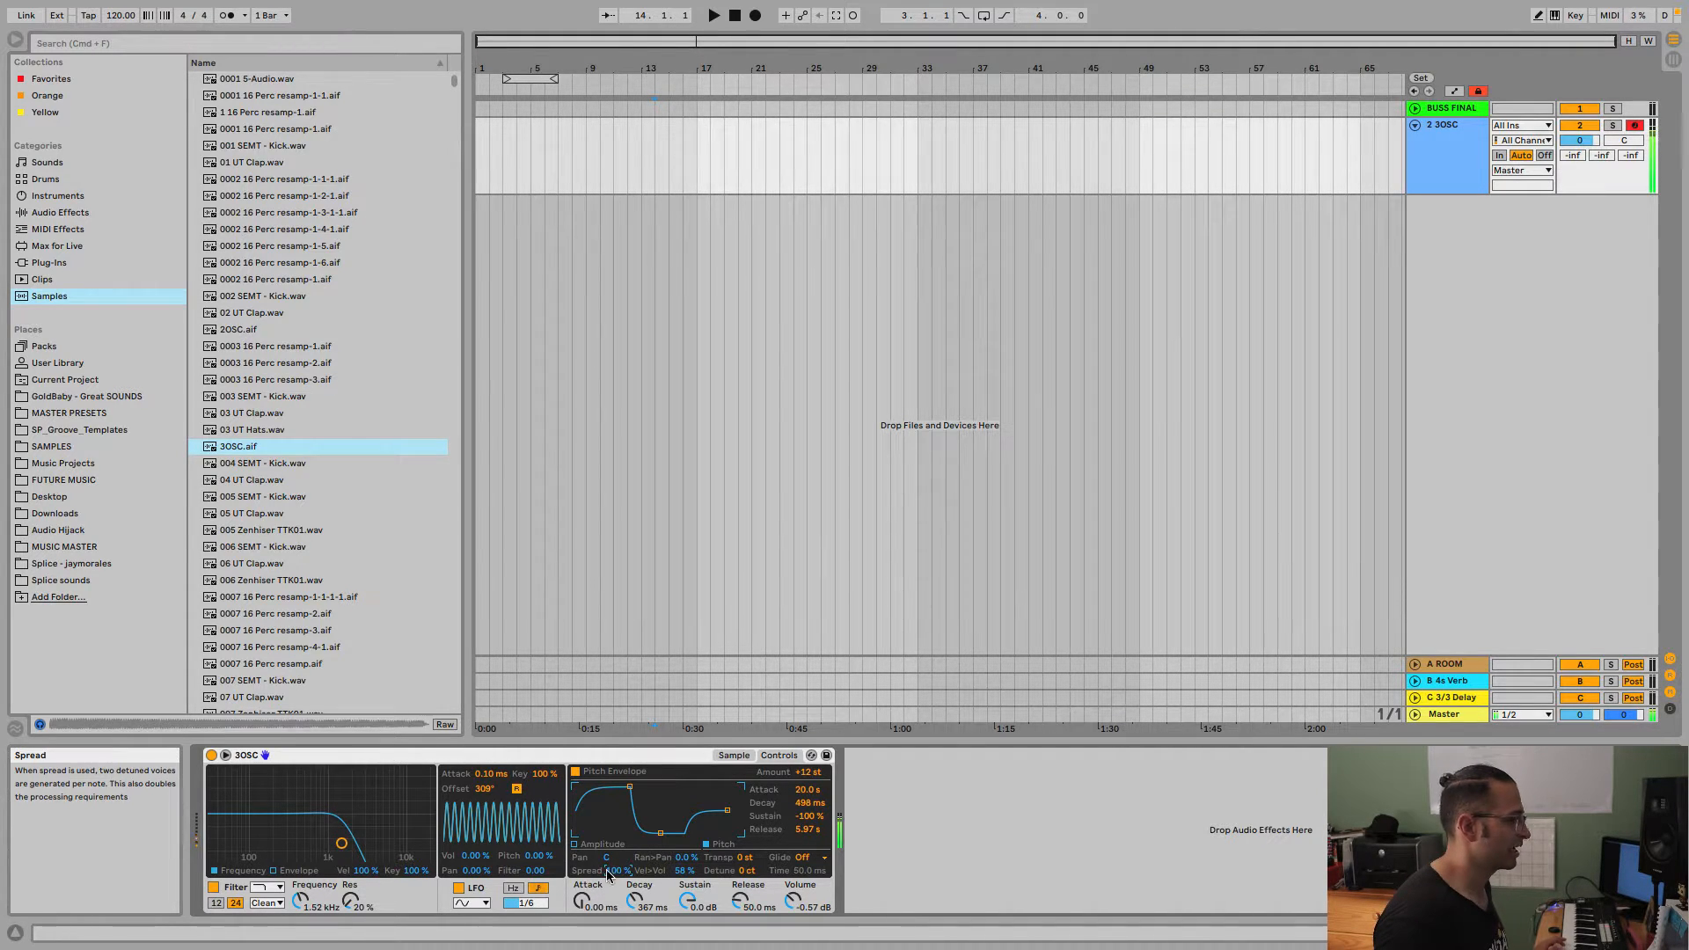
double_click(608, 871)
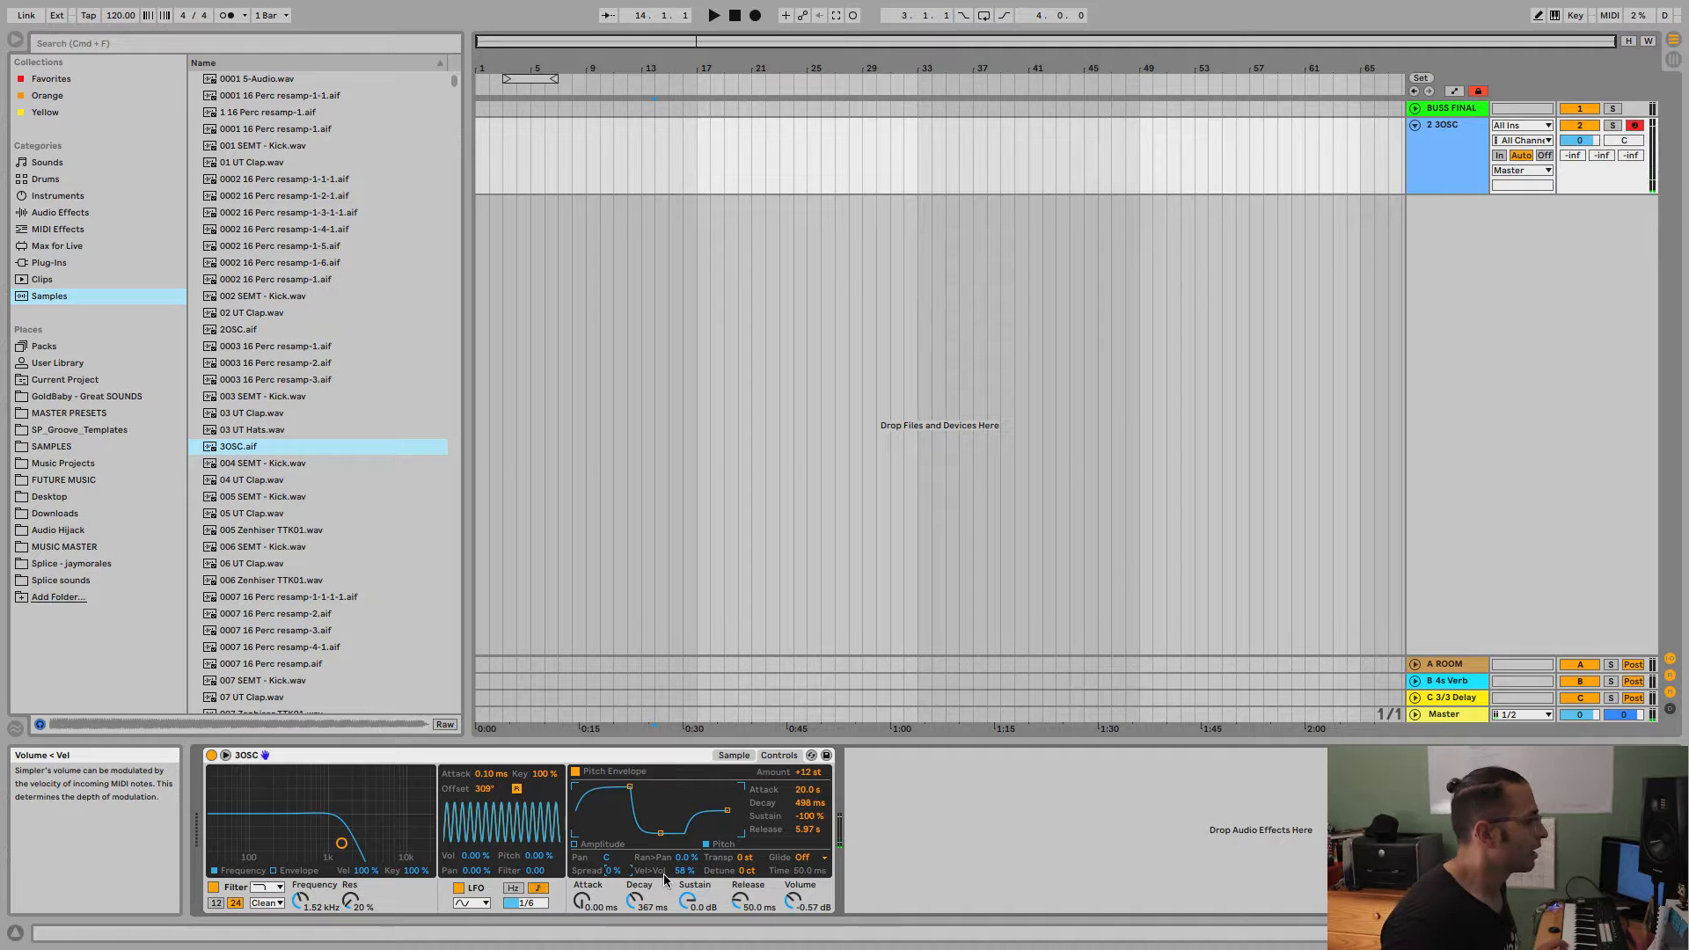
Set the velocity-to-volume amount to 61 %, then try the transpose and detune settings and reset both to zero.
left_click_drag(682, 871, 682, 876)
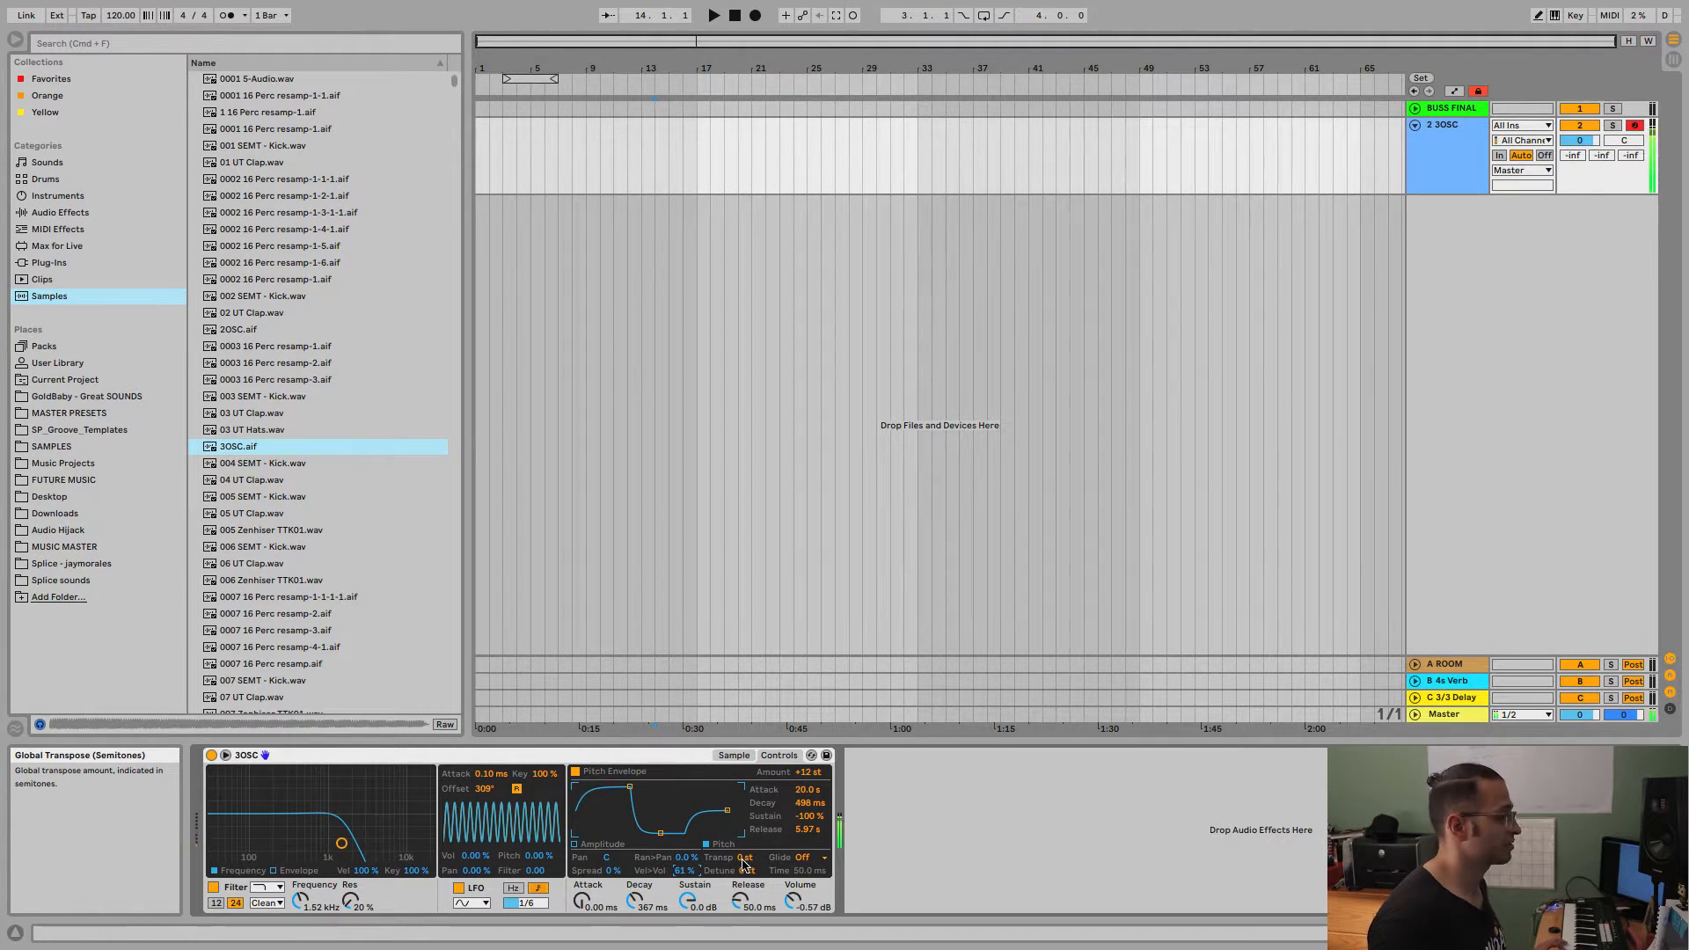
left_click_drag(741, 860, 742, 827)
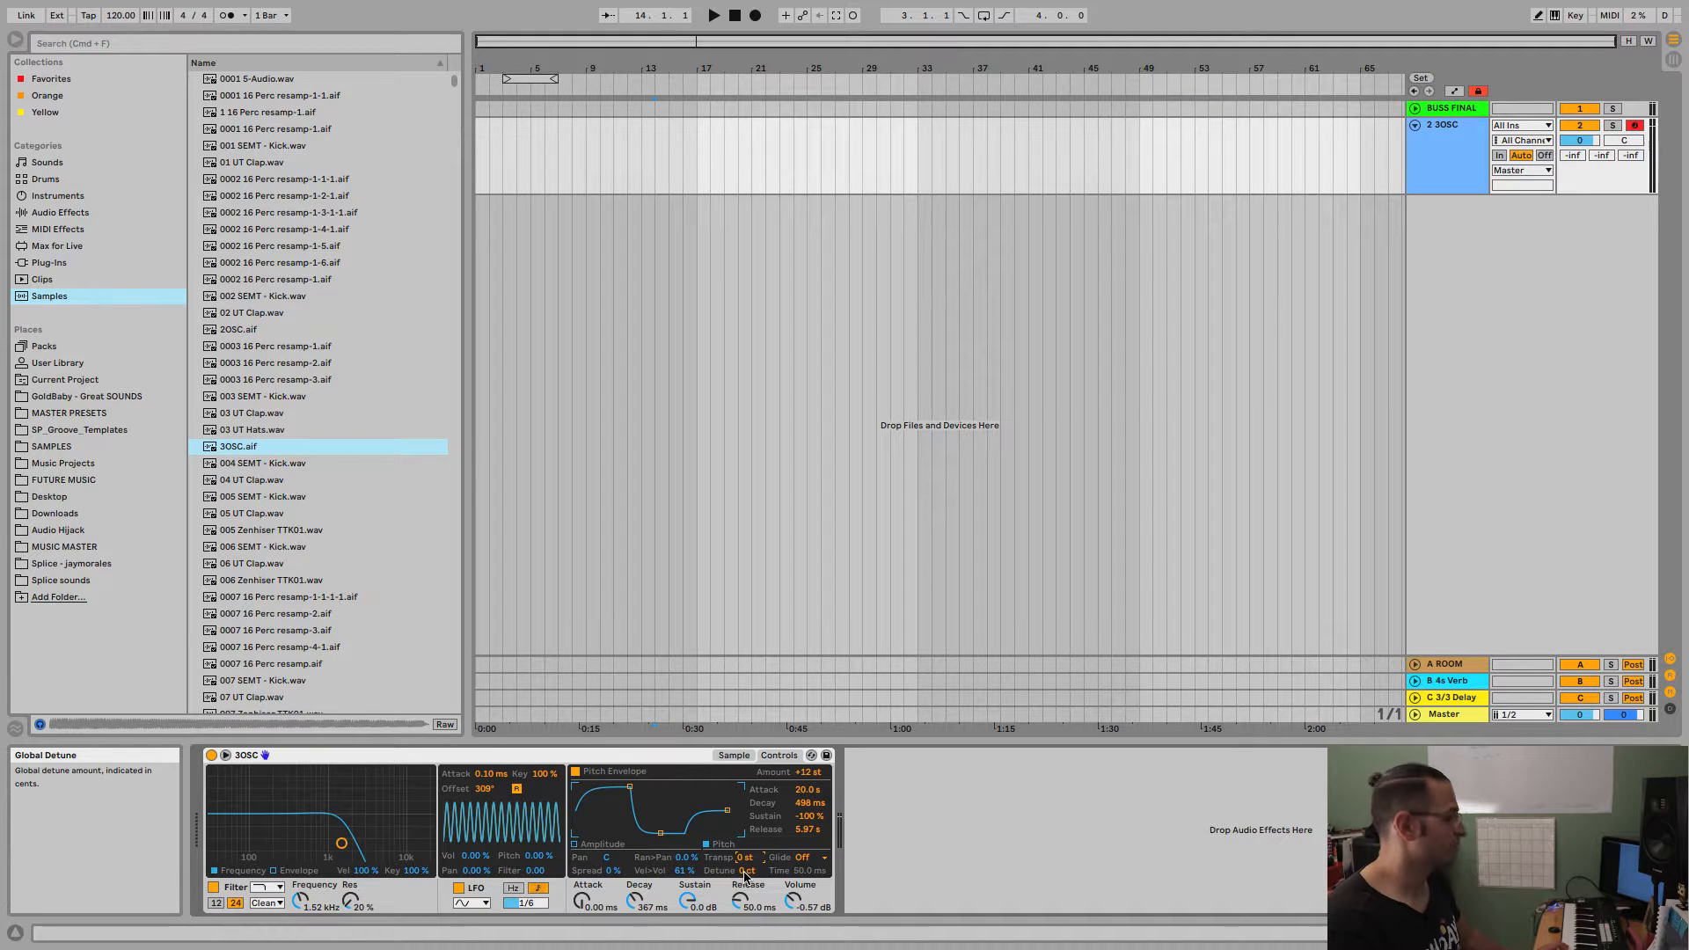
left_click_drag(745, 874, 744, 843)
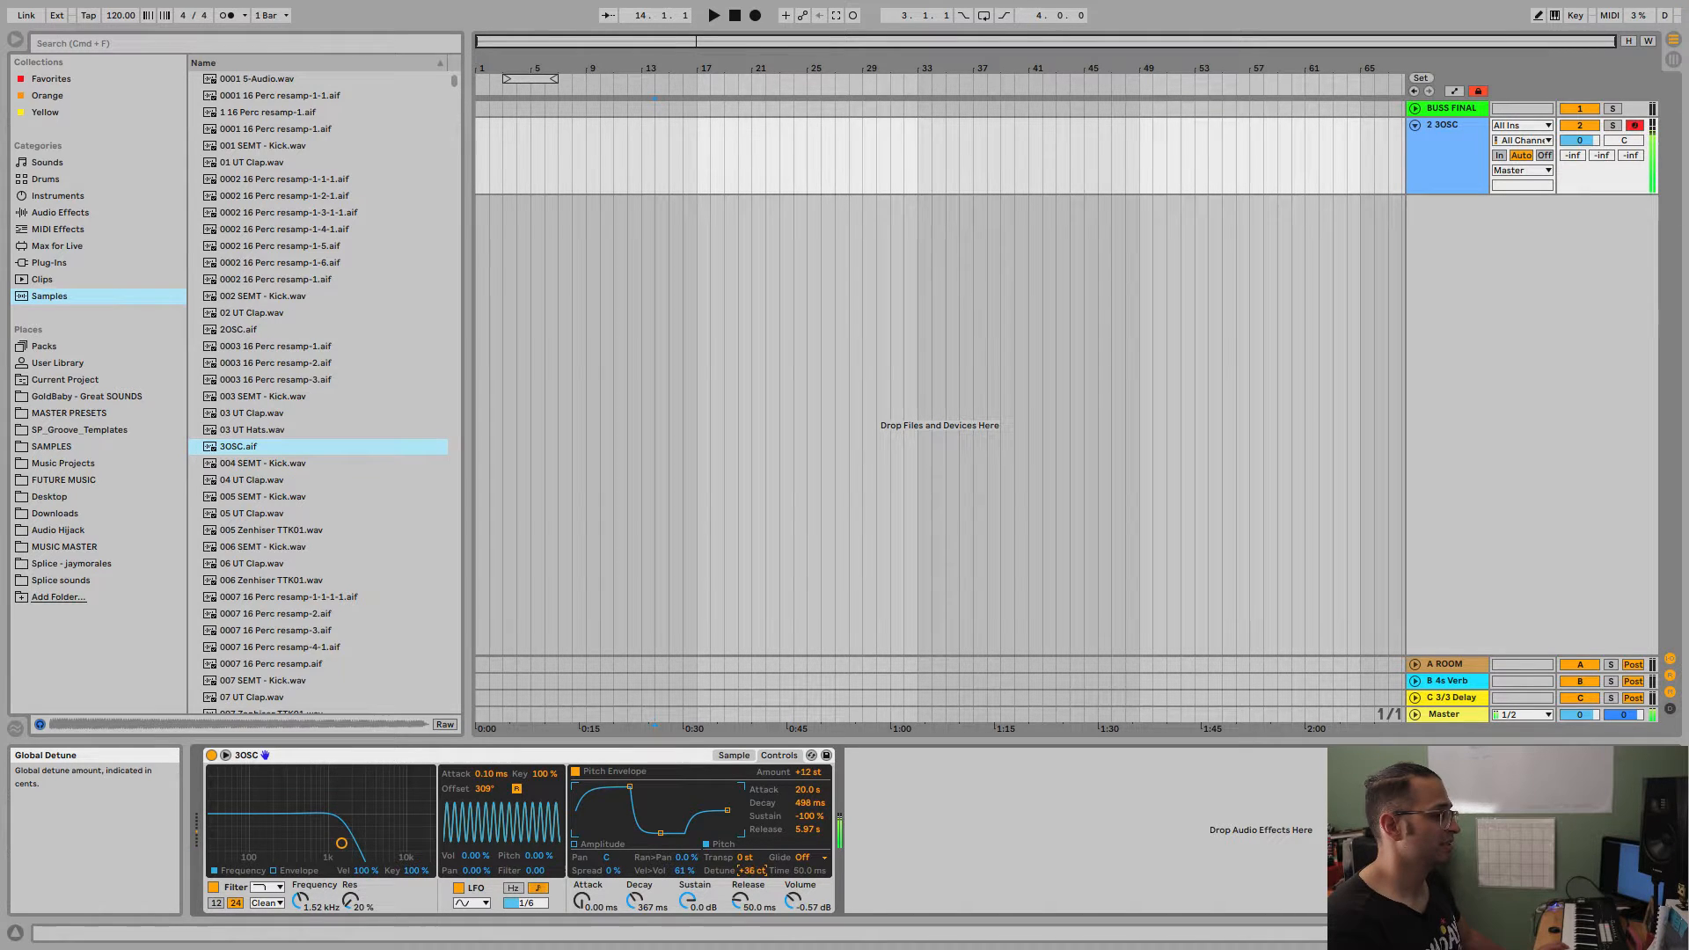
double_click(746, 874)
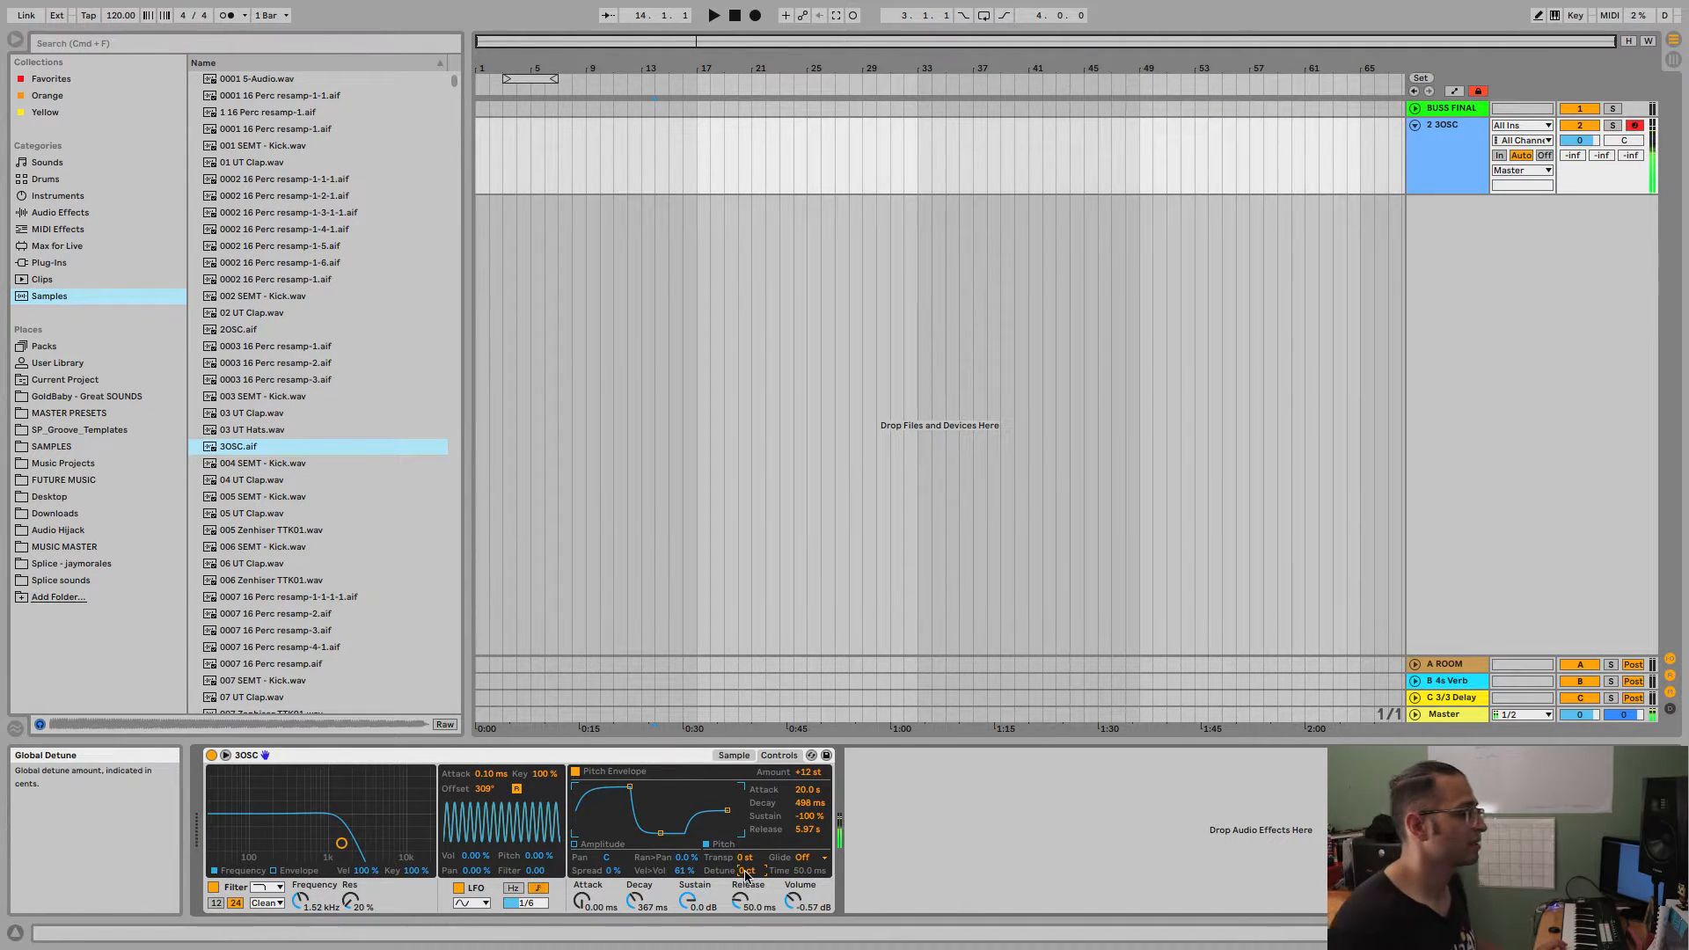
Set the glide mode to Portamento with a time of 24.1 ms.
left_click(802, 858)
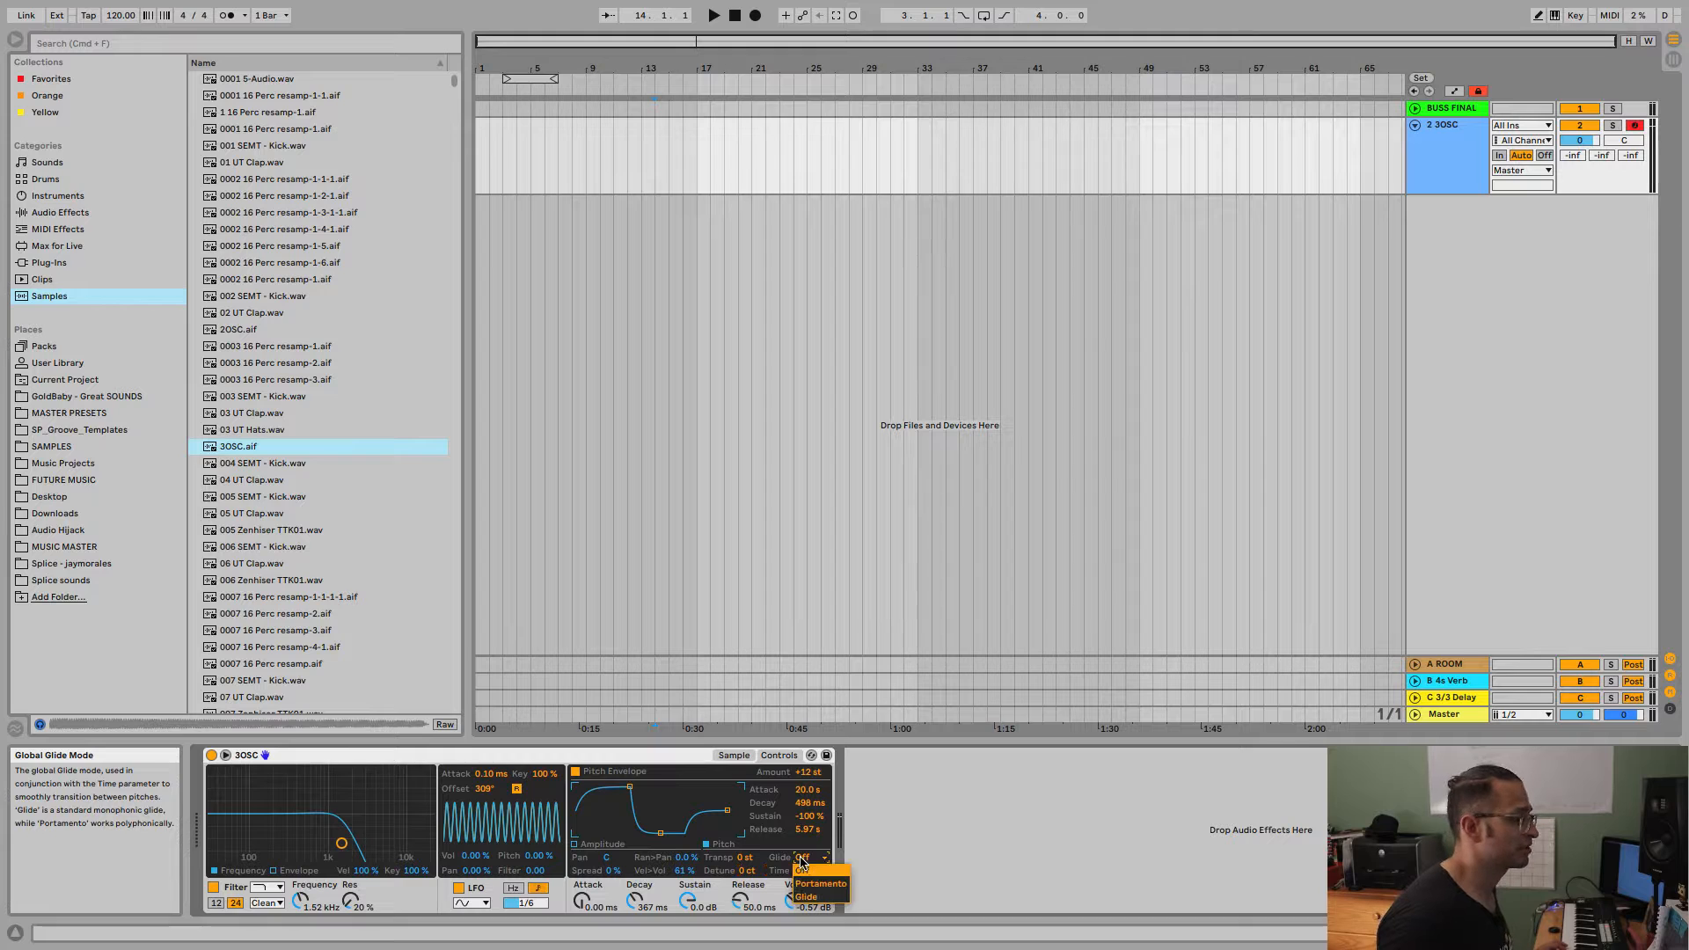
left_click(815, 886)
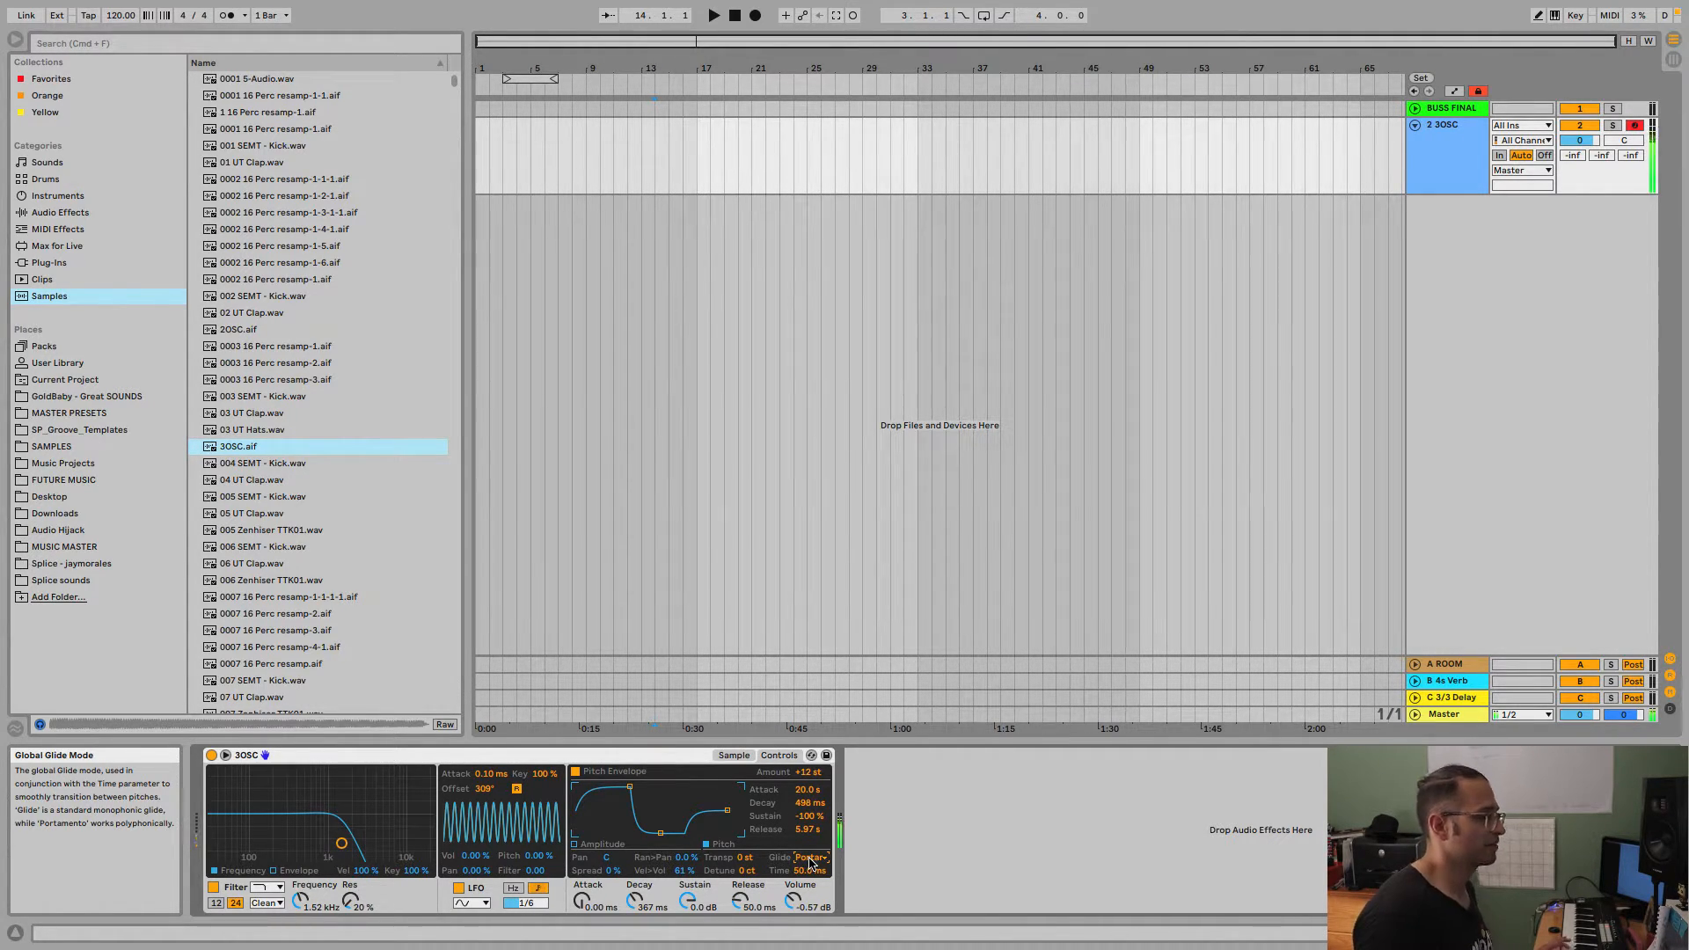
left_click_drag(806, 870, 804, 877)
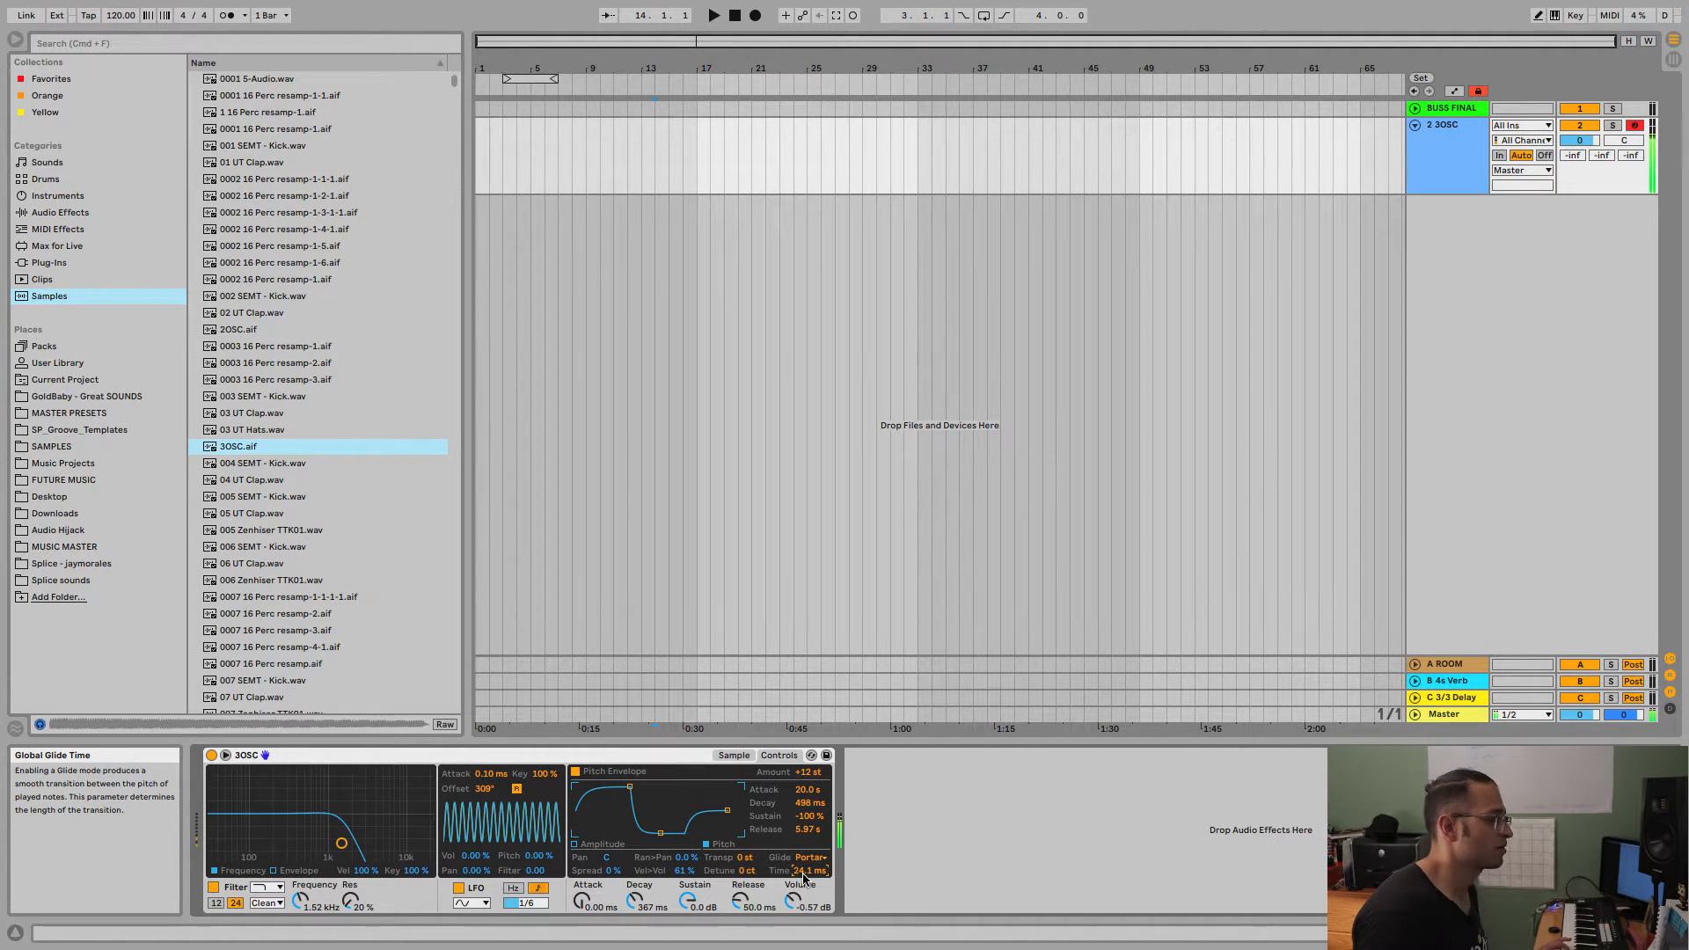
Change the glide mode to Glide and set its time to 300 ms.
left_click(805, 857)
left_click(807, 901)
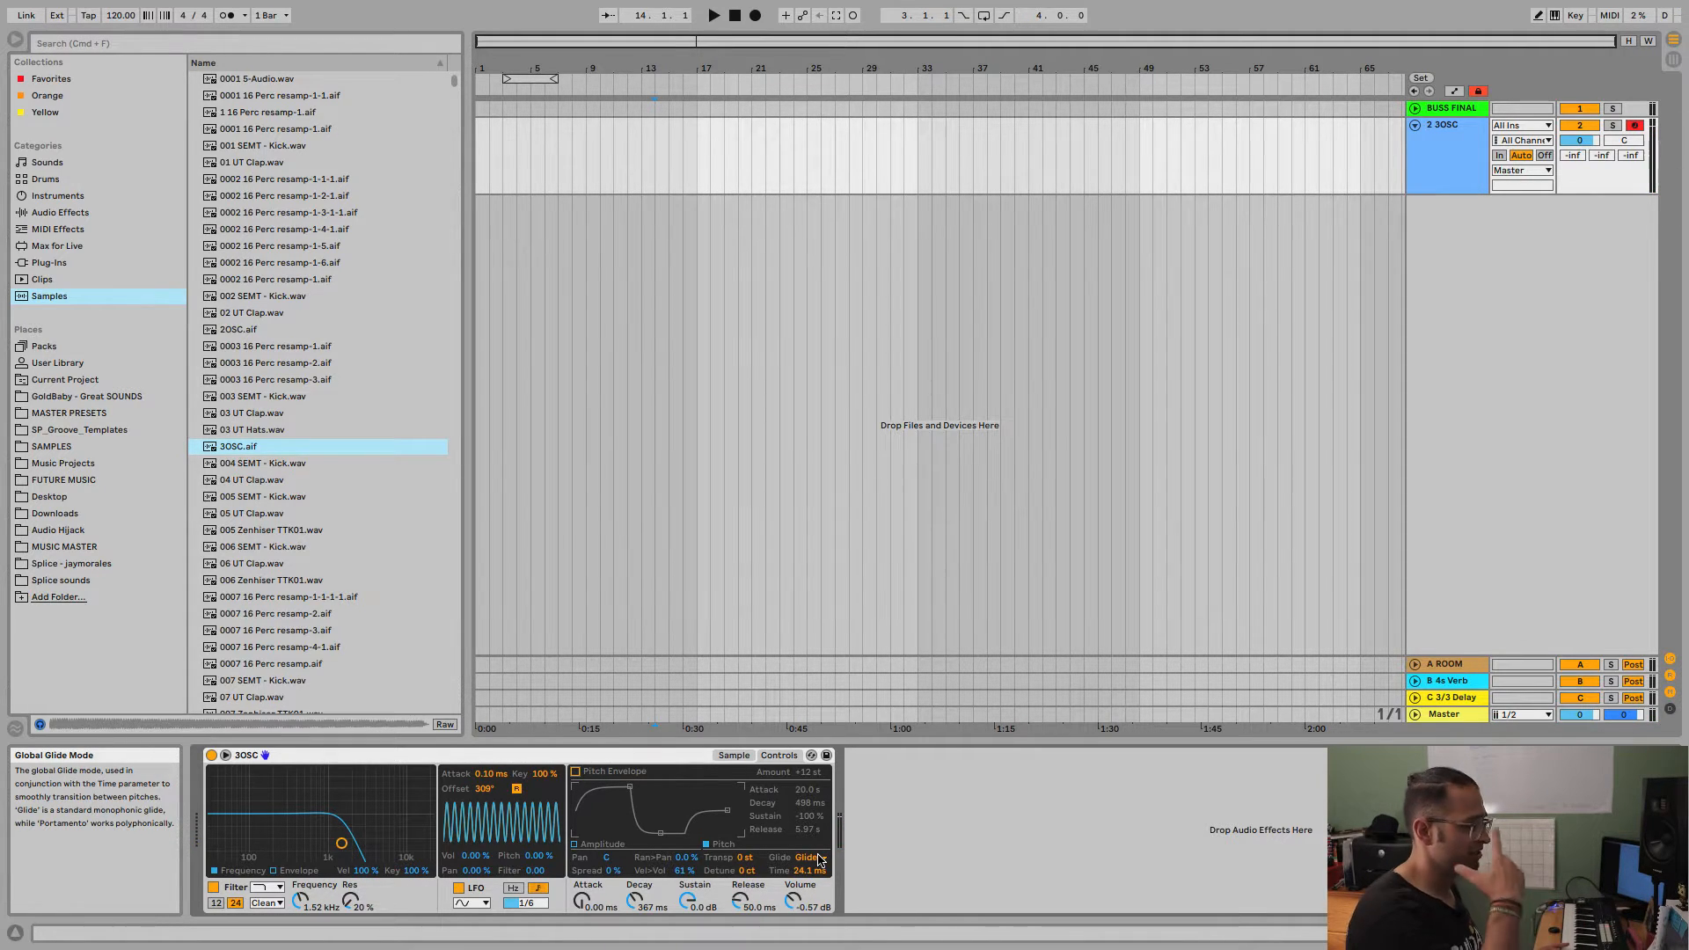
left_click_drag(804, 871, 804, 836)
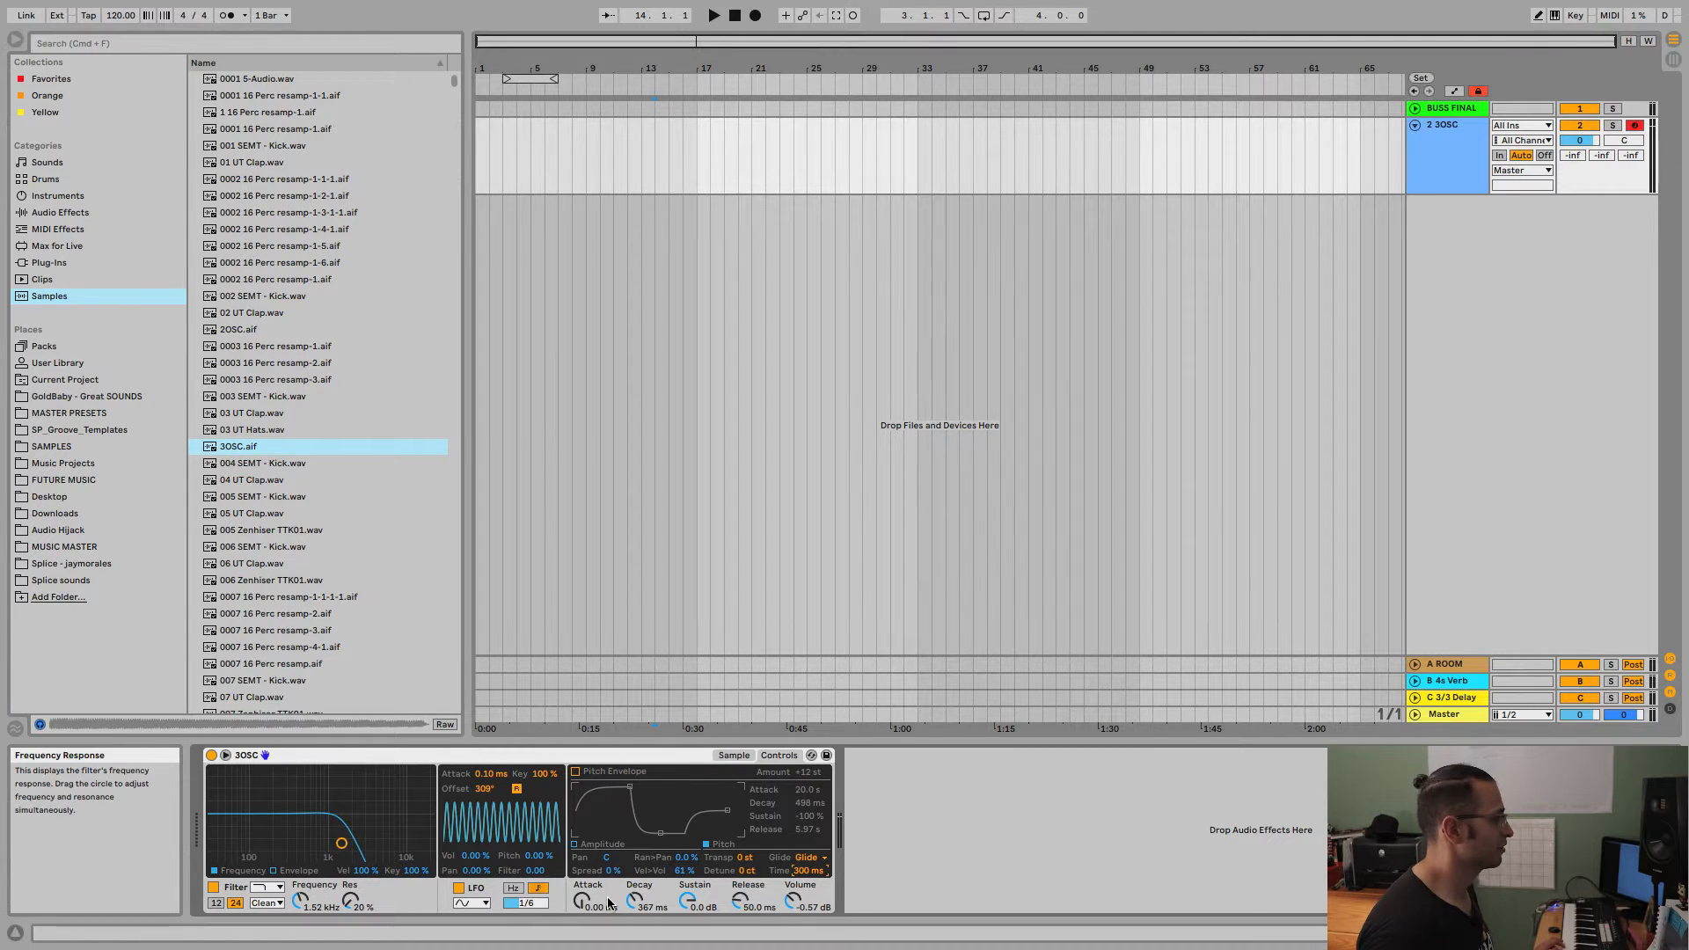
Show the sample waveform and set the amp envelope to 1.61 s attack, 1.19 ms decay, -inf dB sustain and 1.00 ms release.
left_click(734, 755)
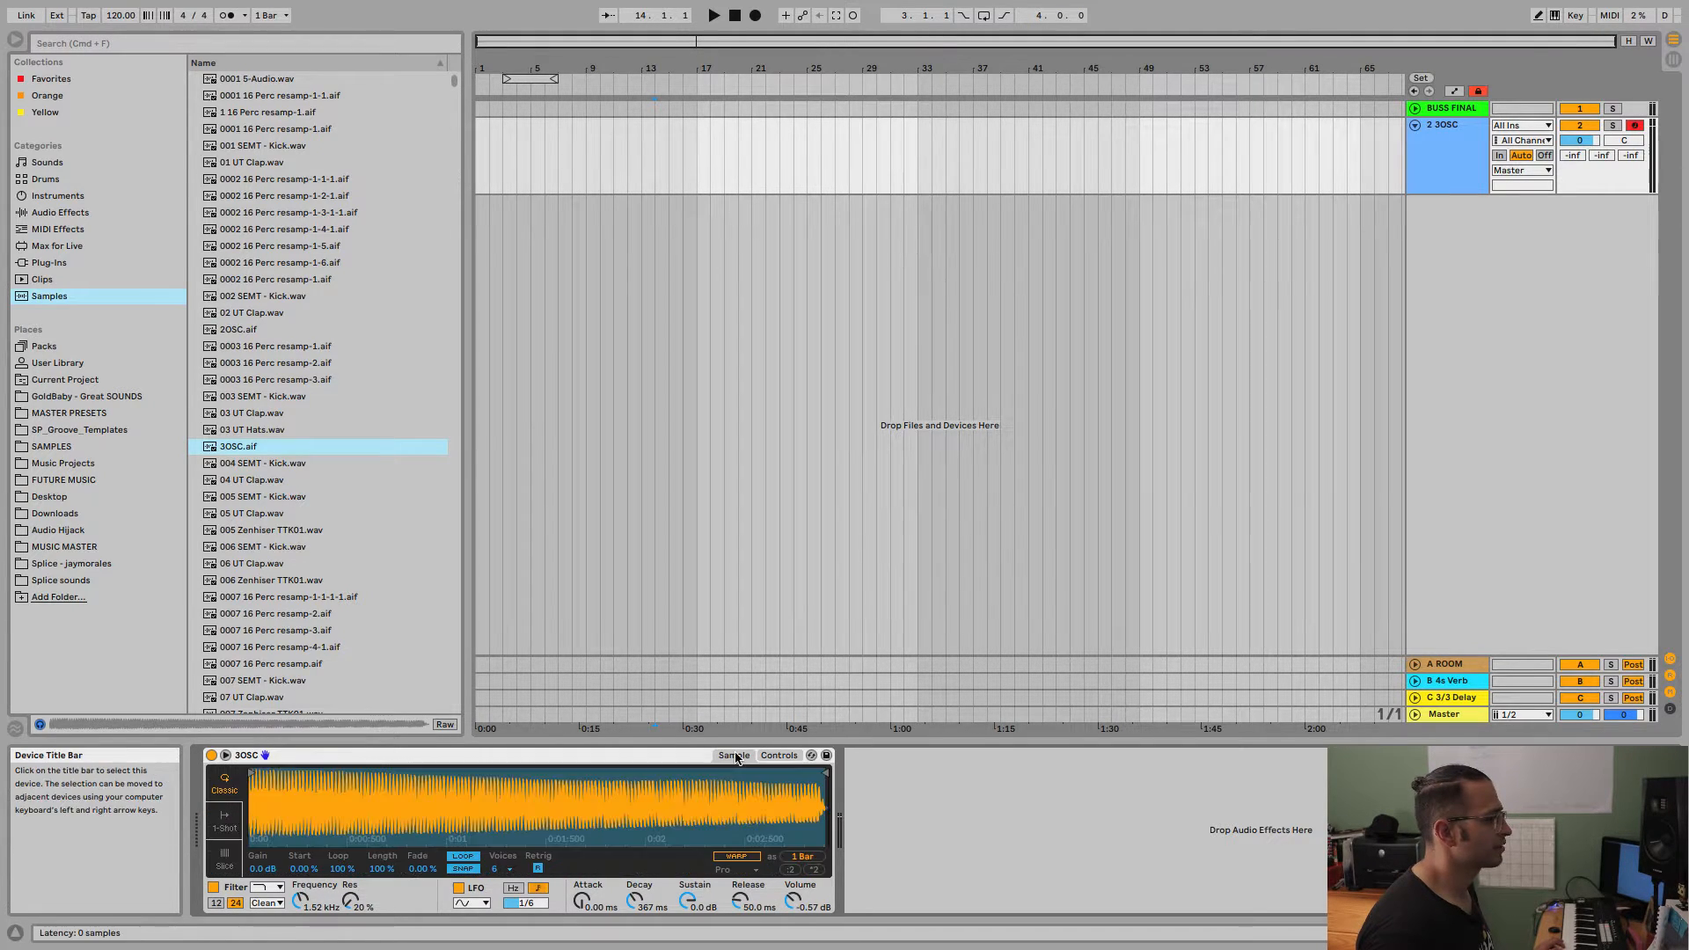
left_click_drag(582, 901, 630, 939)
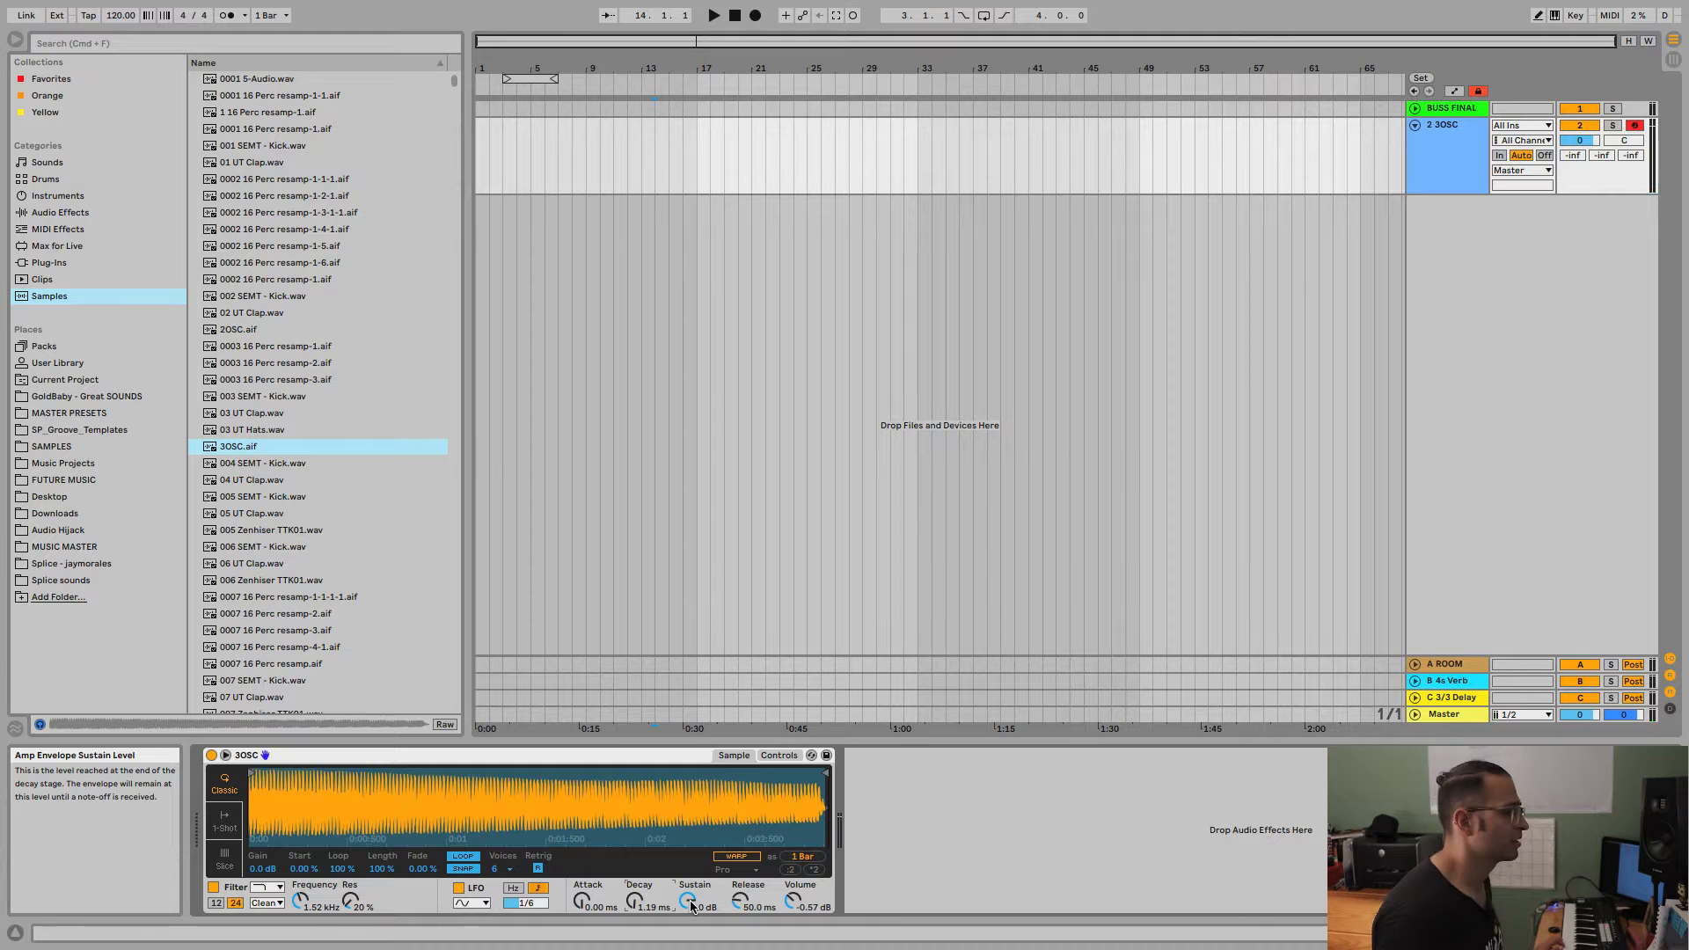
left_click_drag(692, 907, 769, 932)
left_click_drag(584, 900, 583, 849)
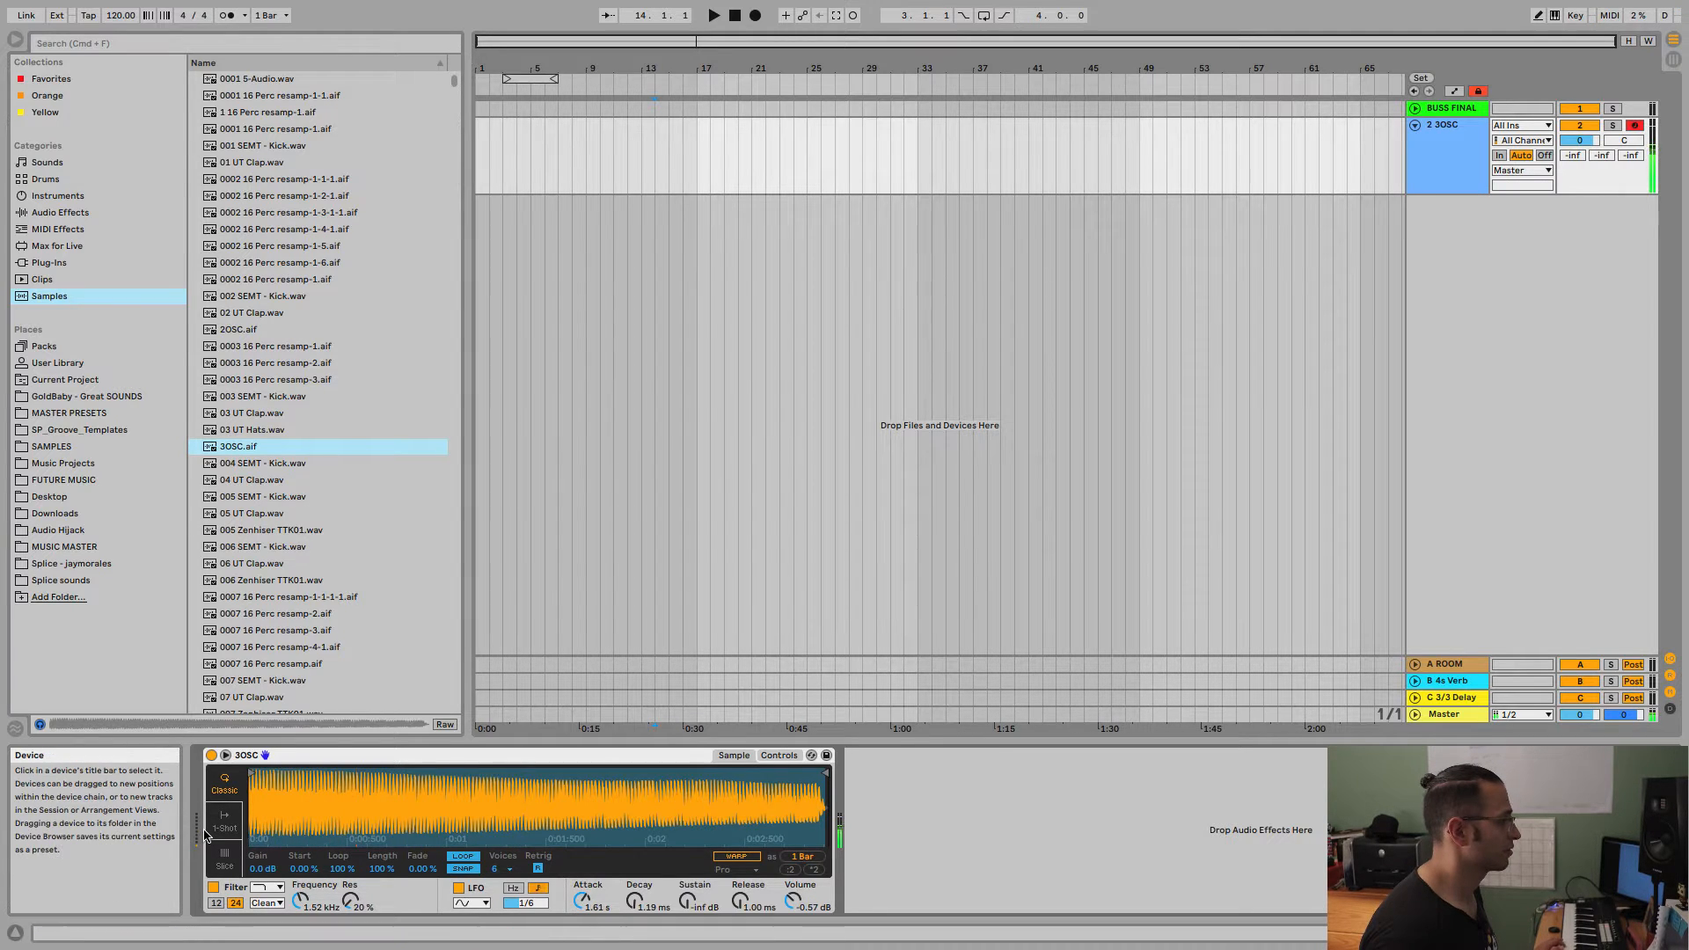
Switch playback to 1-Shot and back to Classic, and set the amp envelope to 60.0 s decay and 3.85 s attack.
left_click(225, 825)
left_click(227, 790)
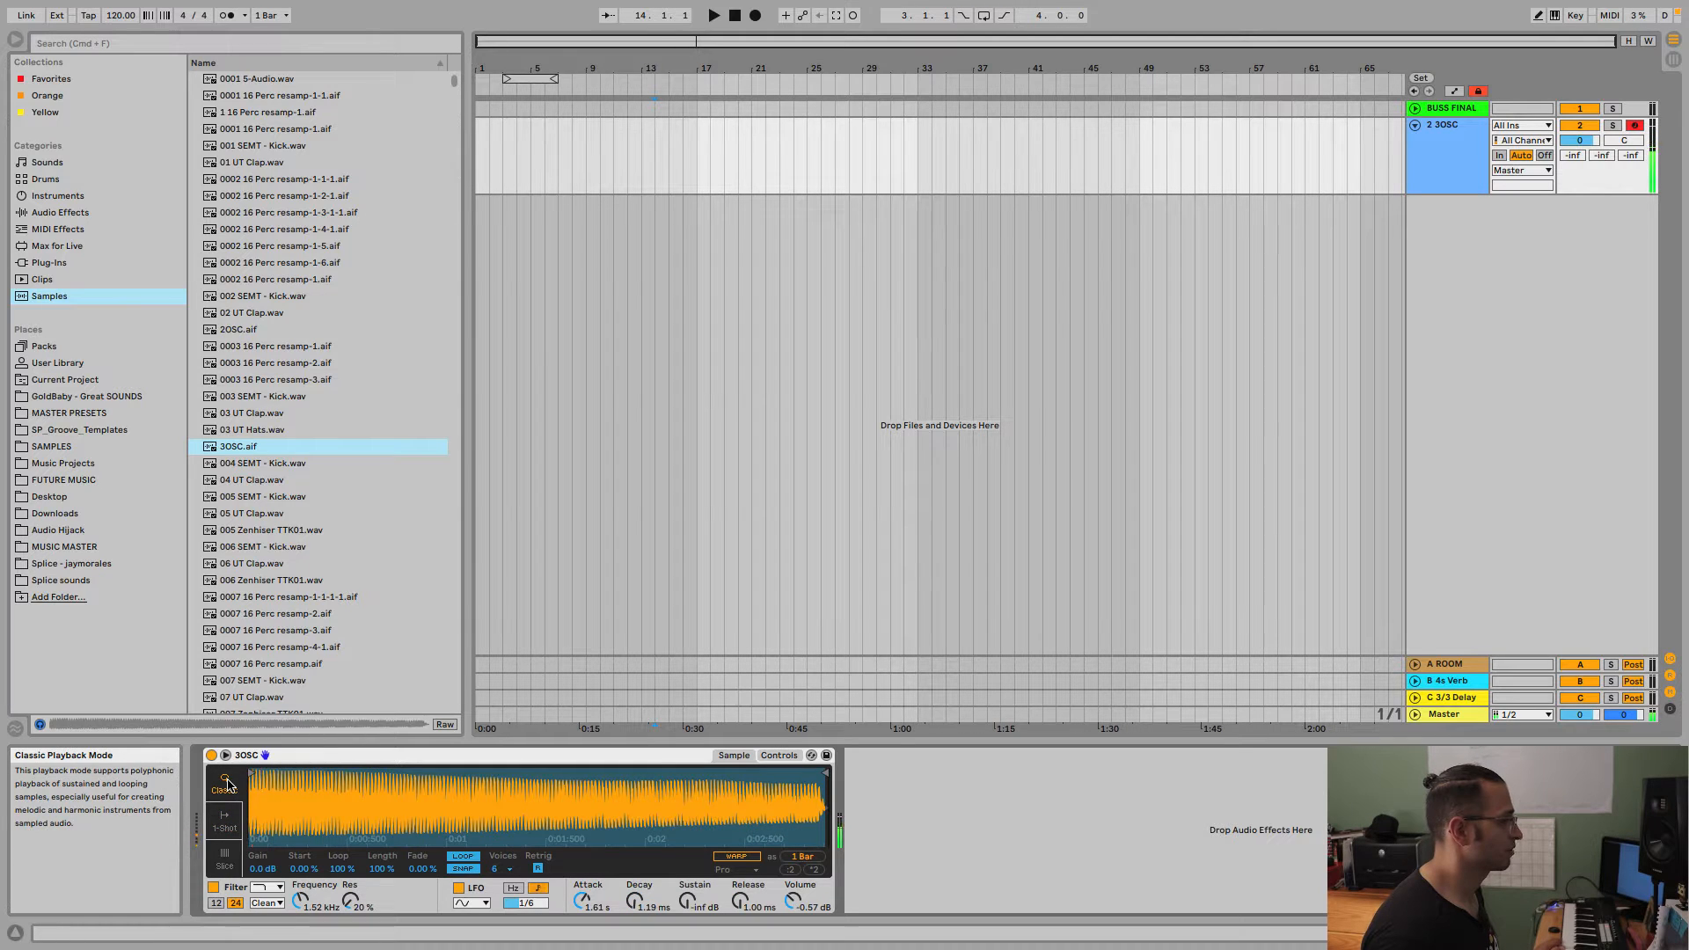
left_click_drag(635, 901, 635, 813)
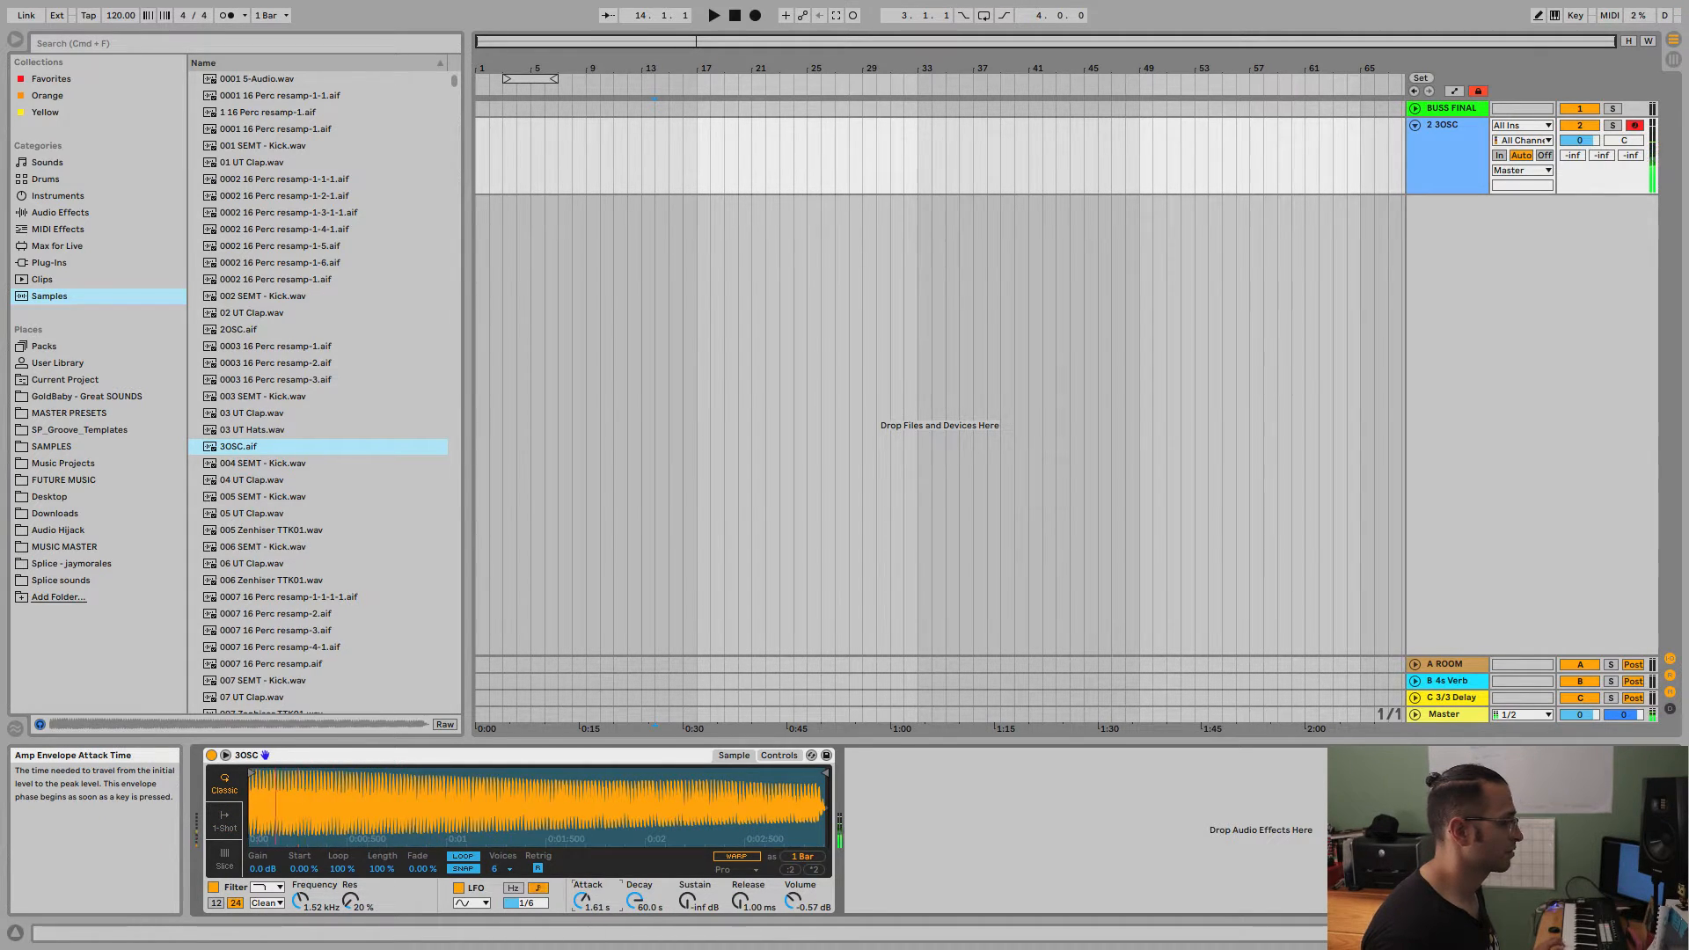
left_click_drag(572, 915, 616, 907)
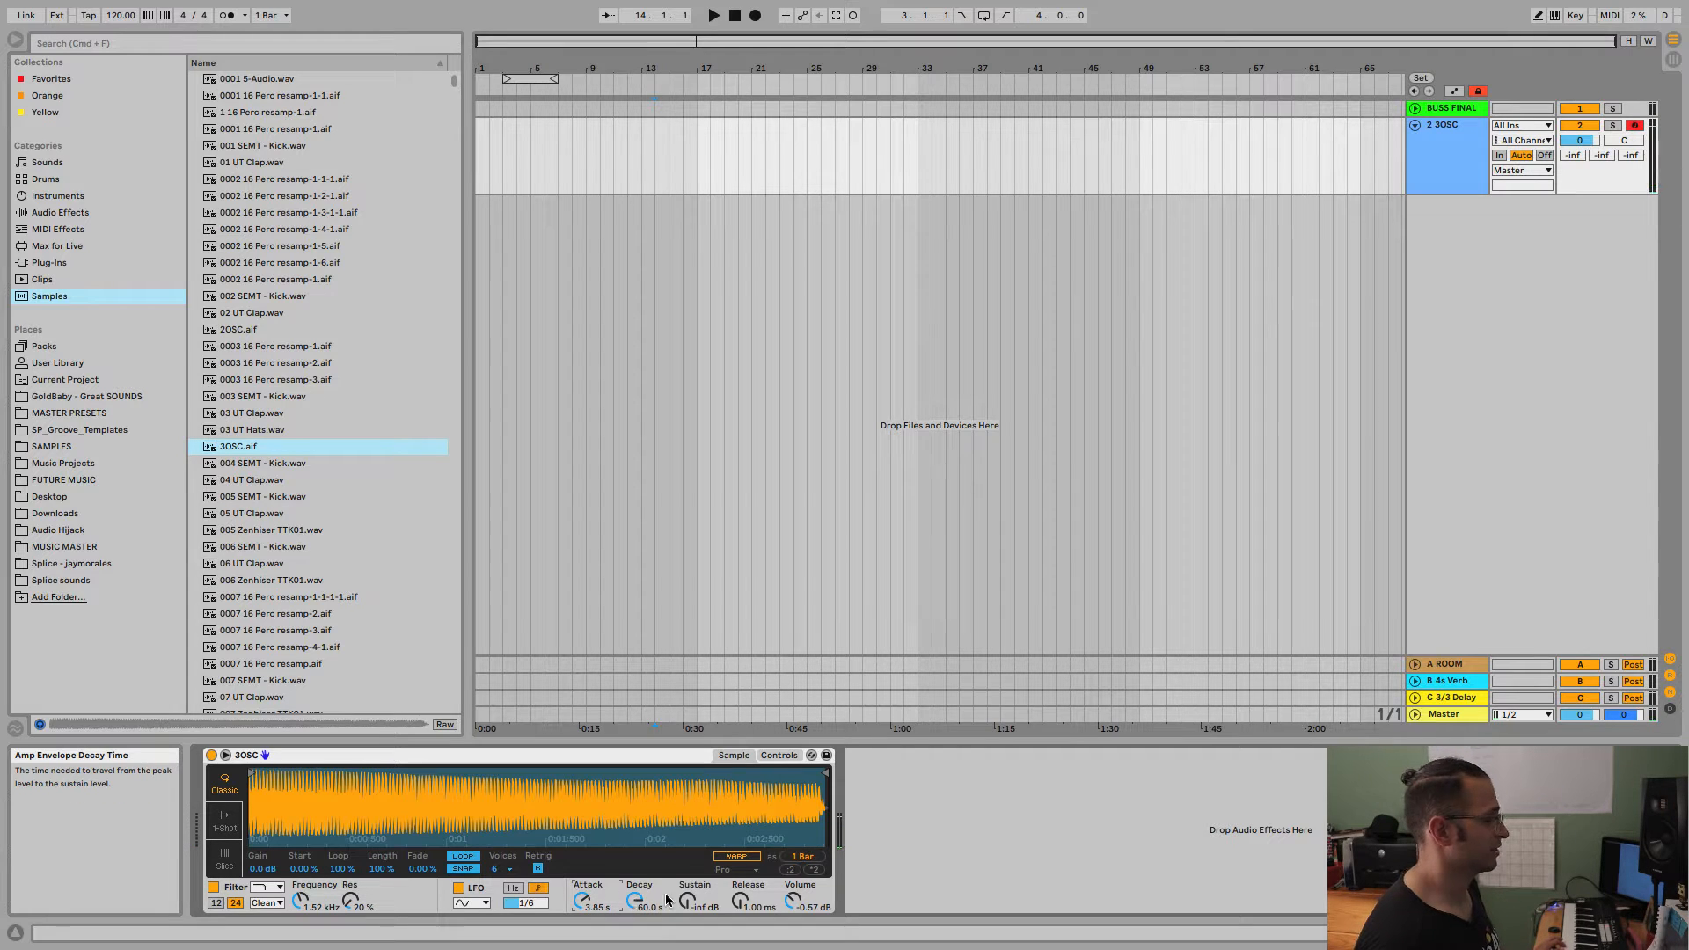
Set the amp envelope to 0.00 ms attack, 1.00 ms decay, 0.0 dB sustain and 60.0 s release.
left_click_drag(640, 903, 692, 827)
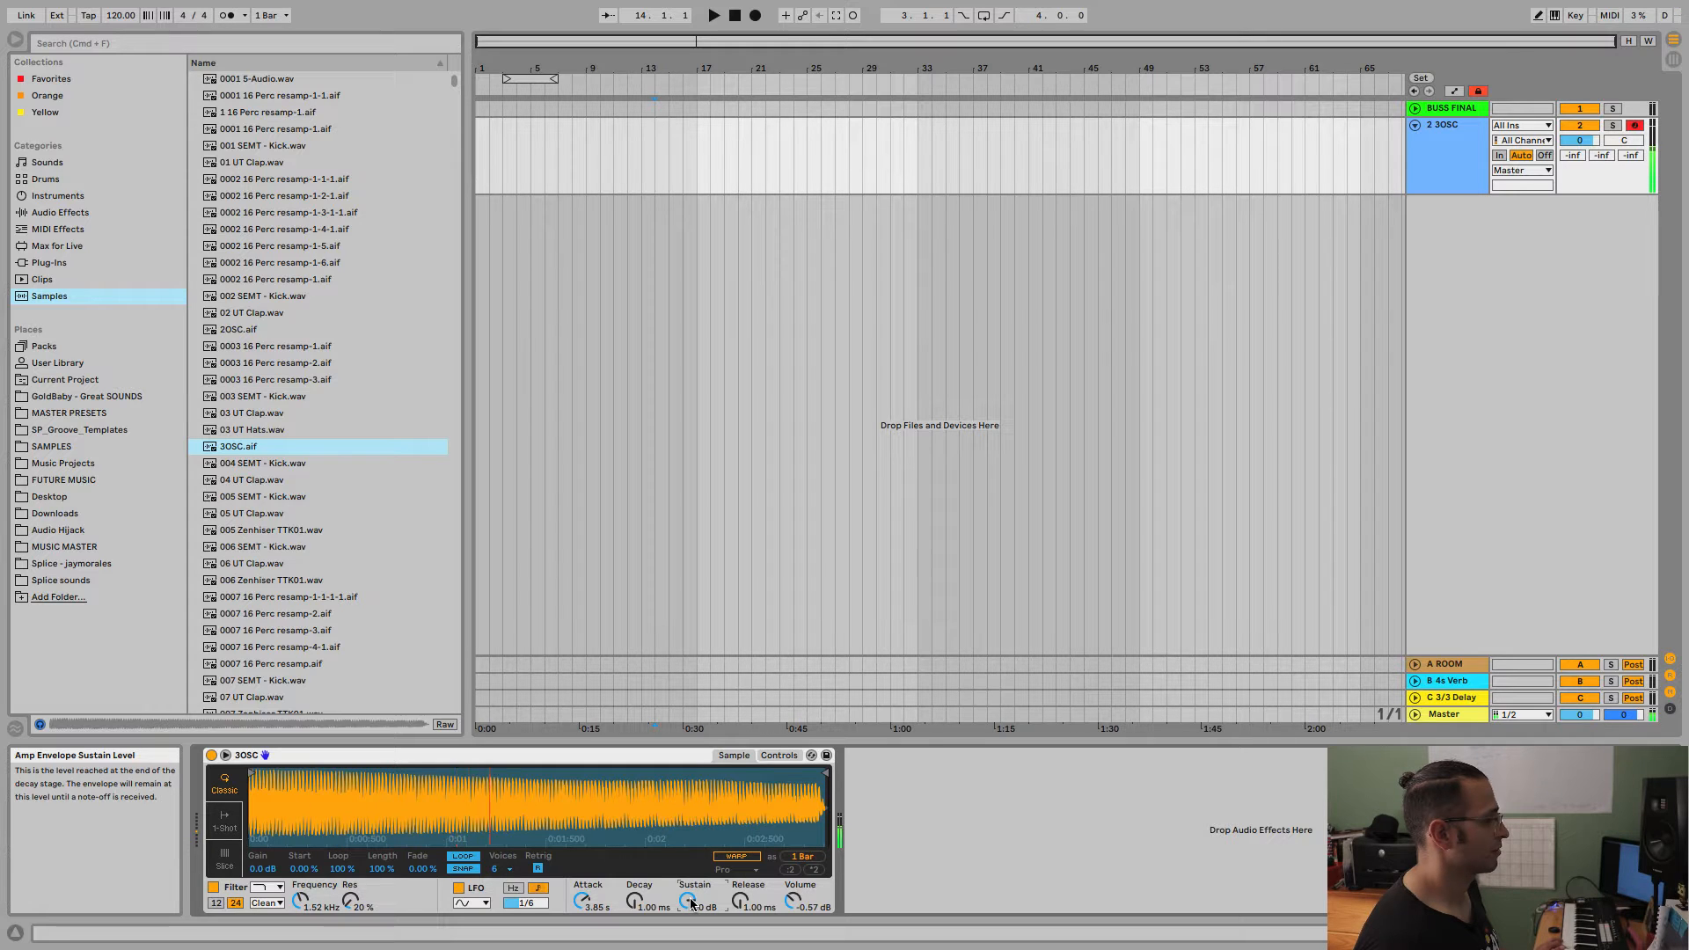
left_click_drag(734, 903, 734, 836)
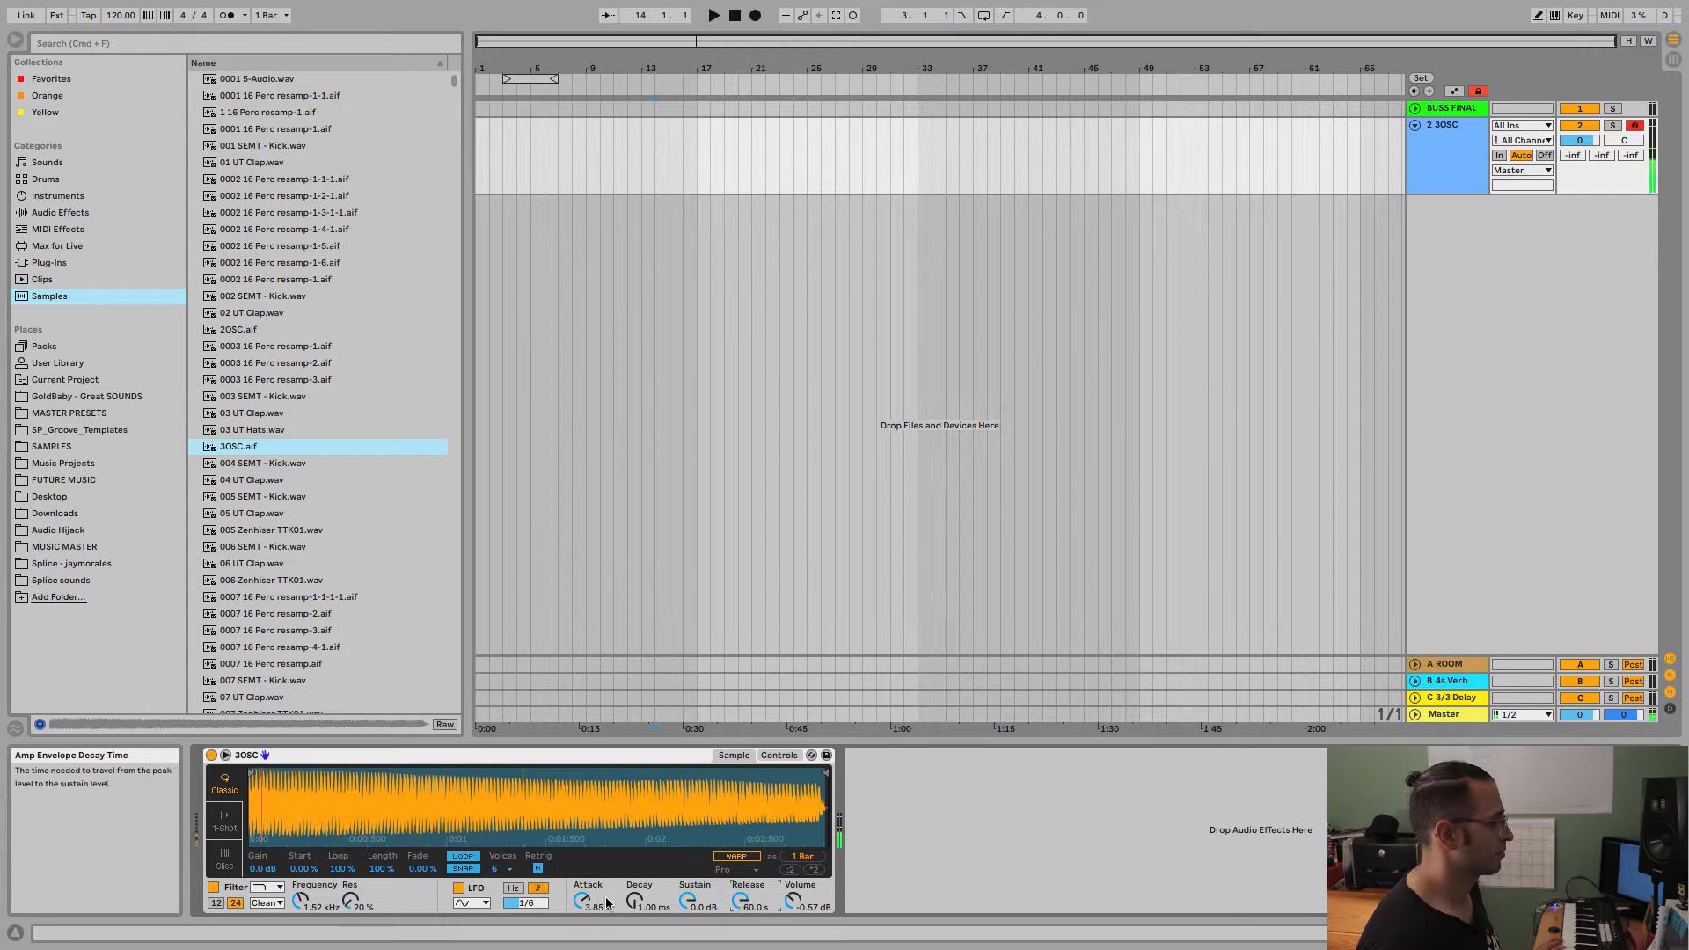
left_click_drag(582, 901, 581, 946)
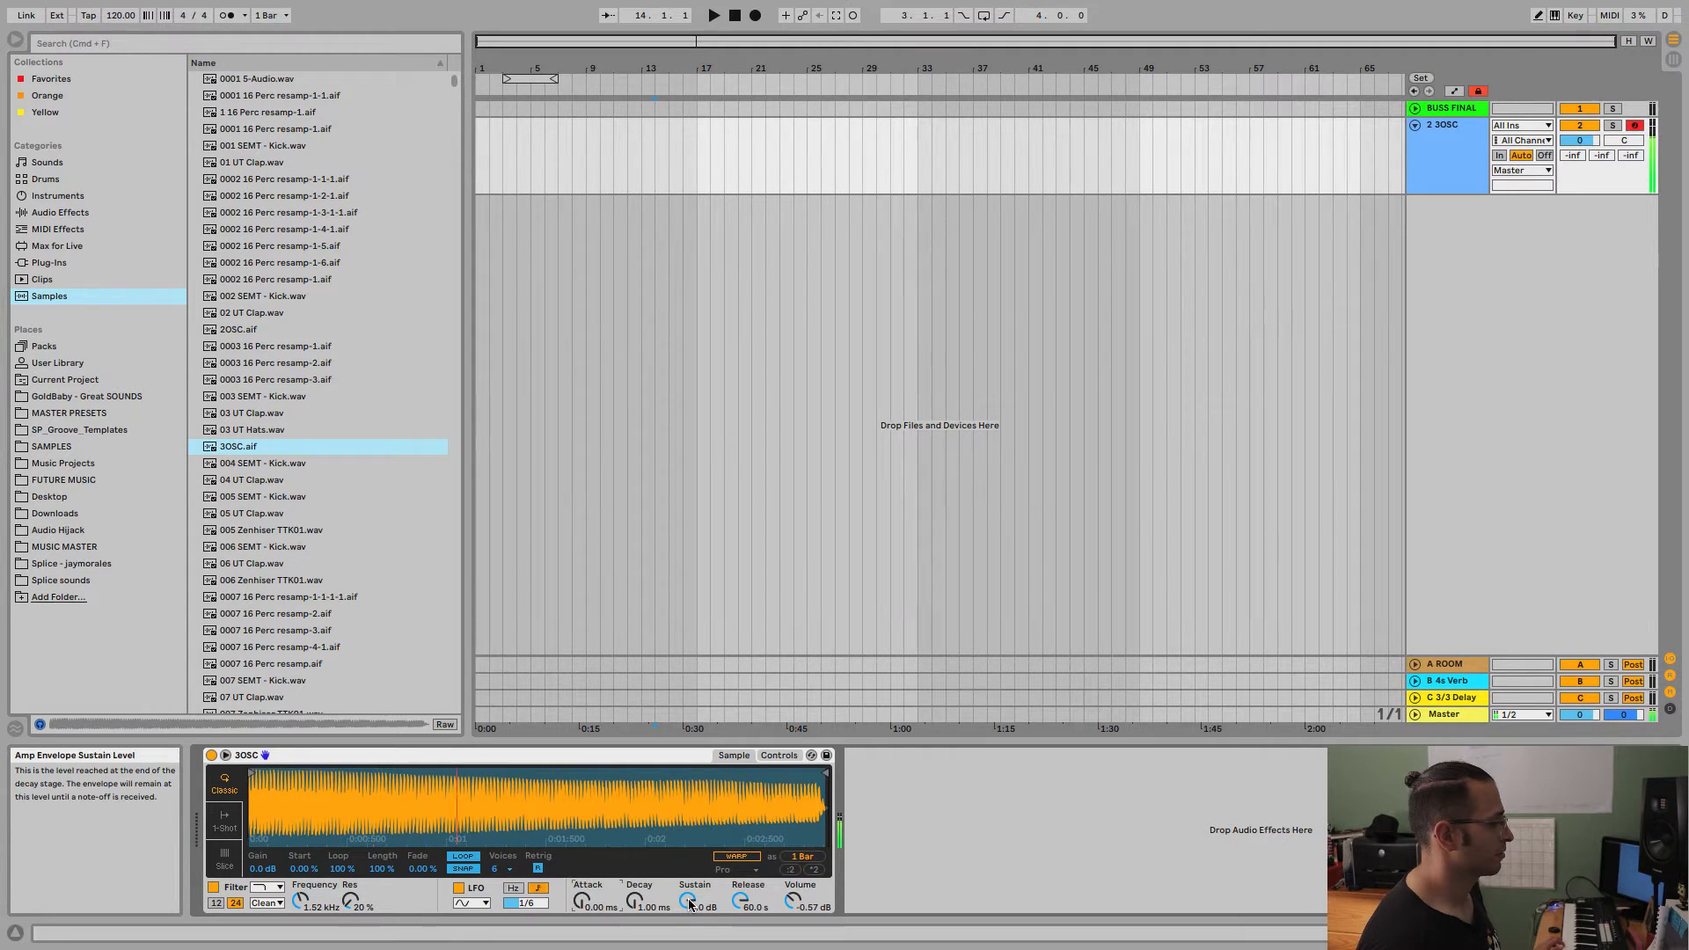
Set the amp envelope's sustain to -inf dB, and view the Simpler's controls page before returning to the sample waveform.
left_click_drag(689, 905, 692, 942)
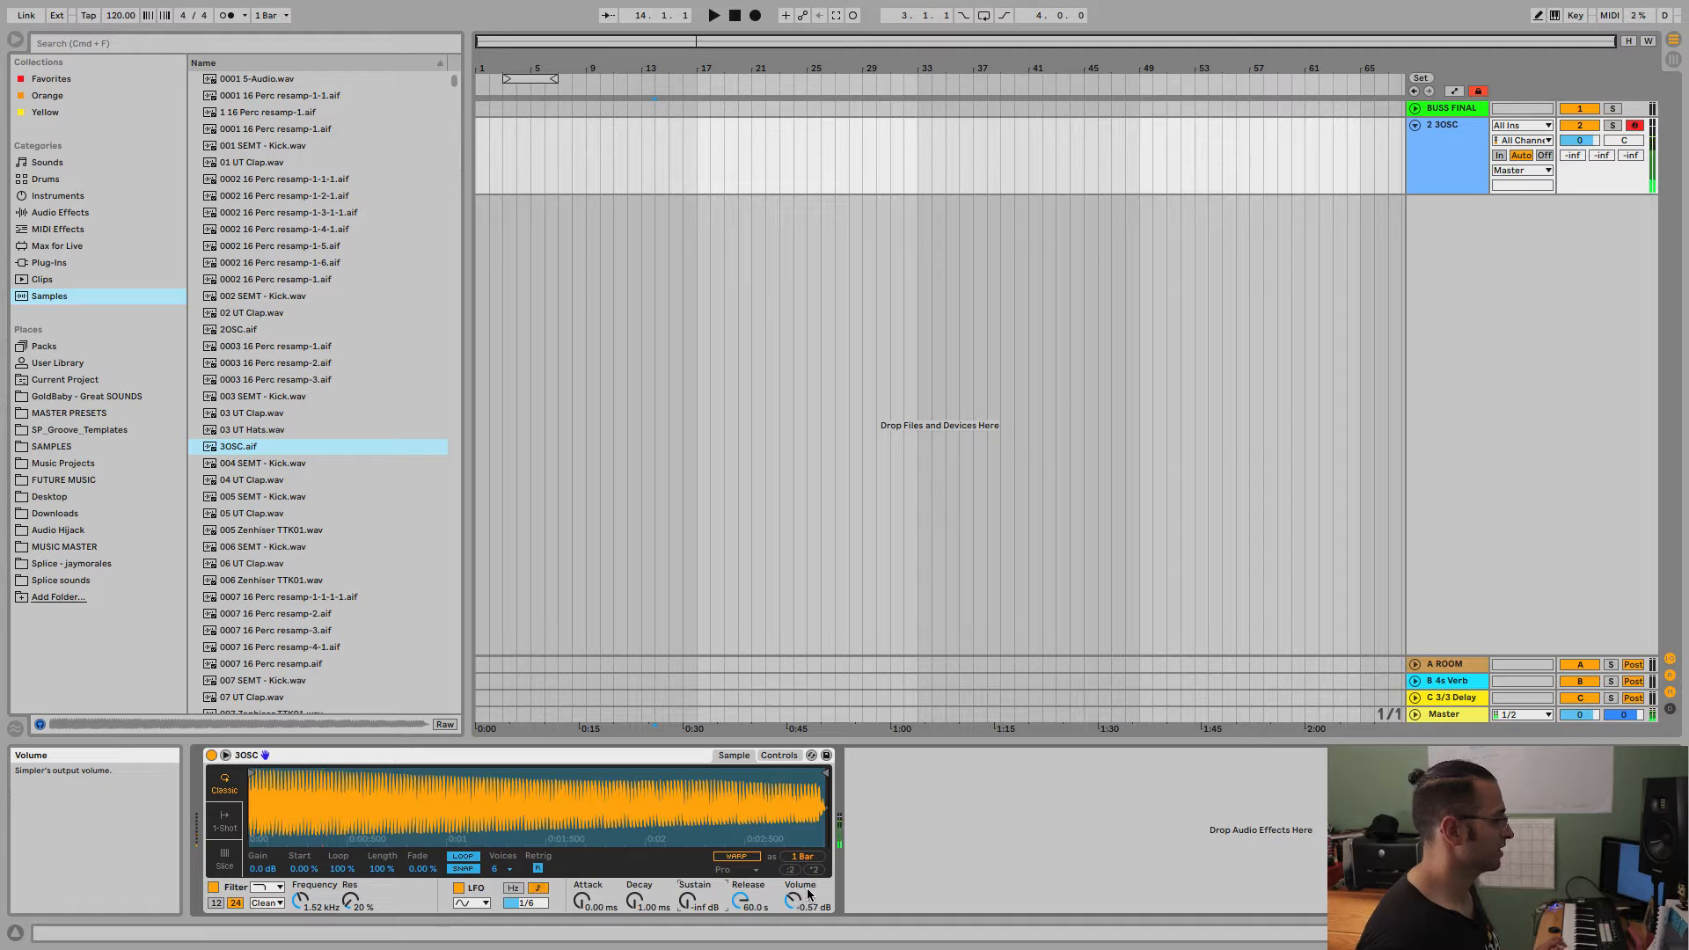
left_click(775, 755)
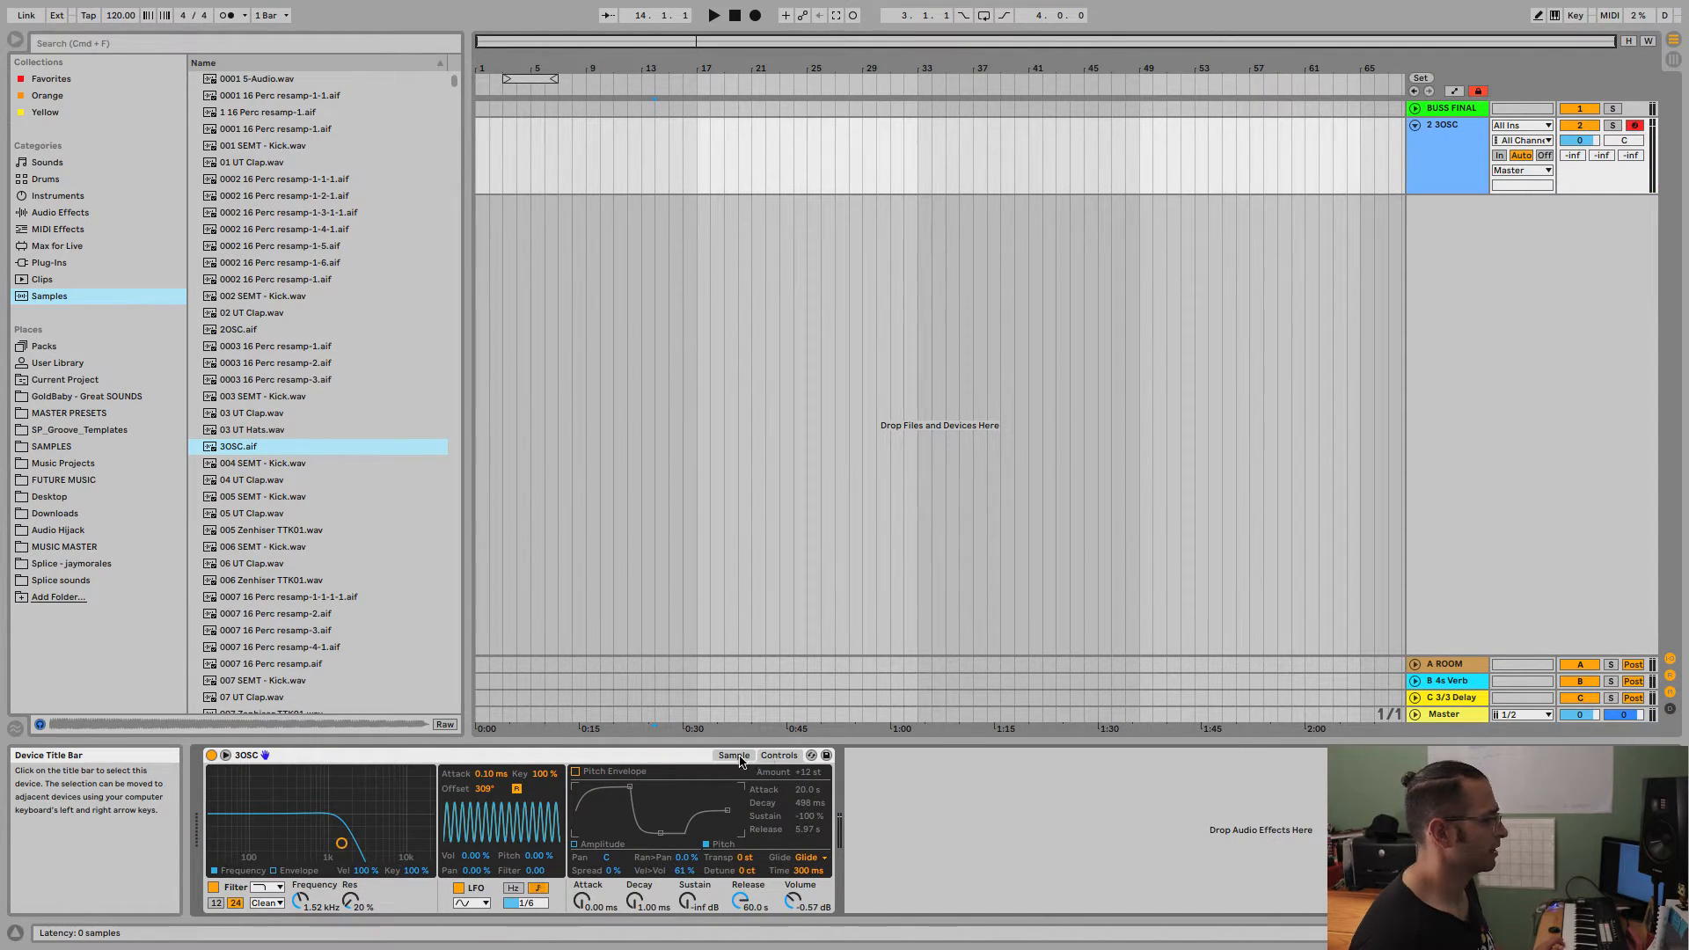
left_click(735, 754)
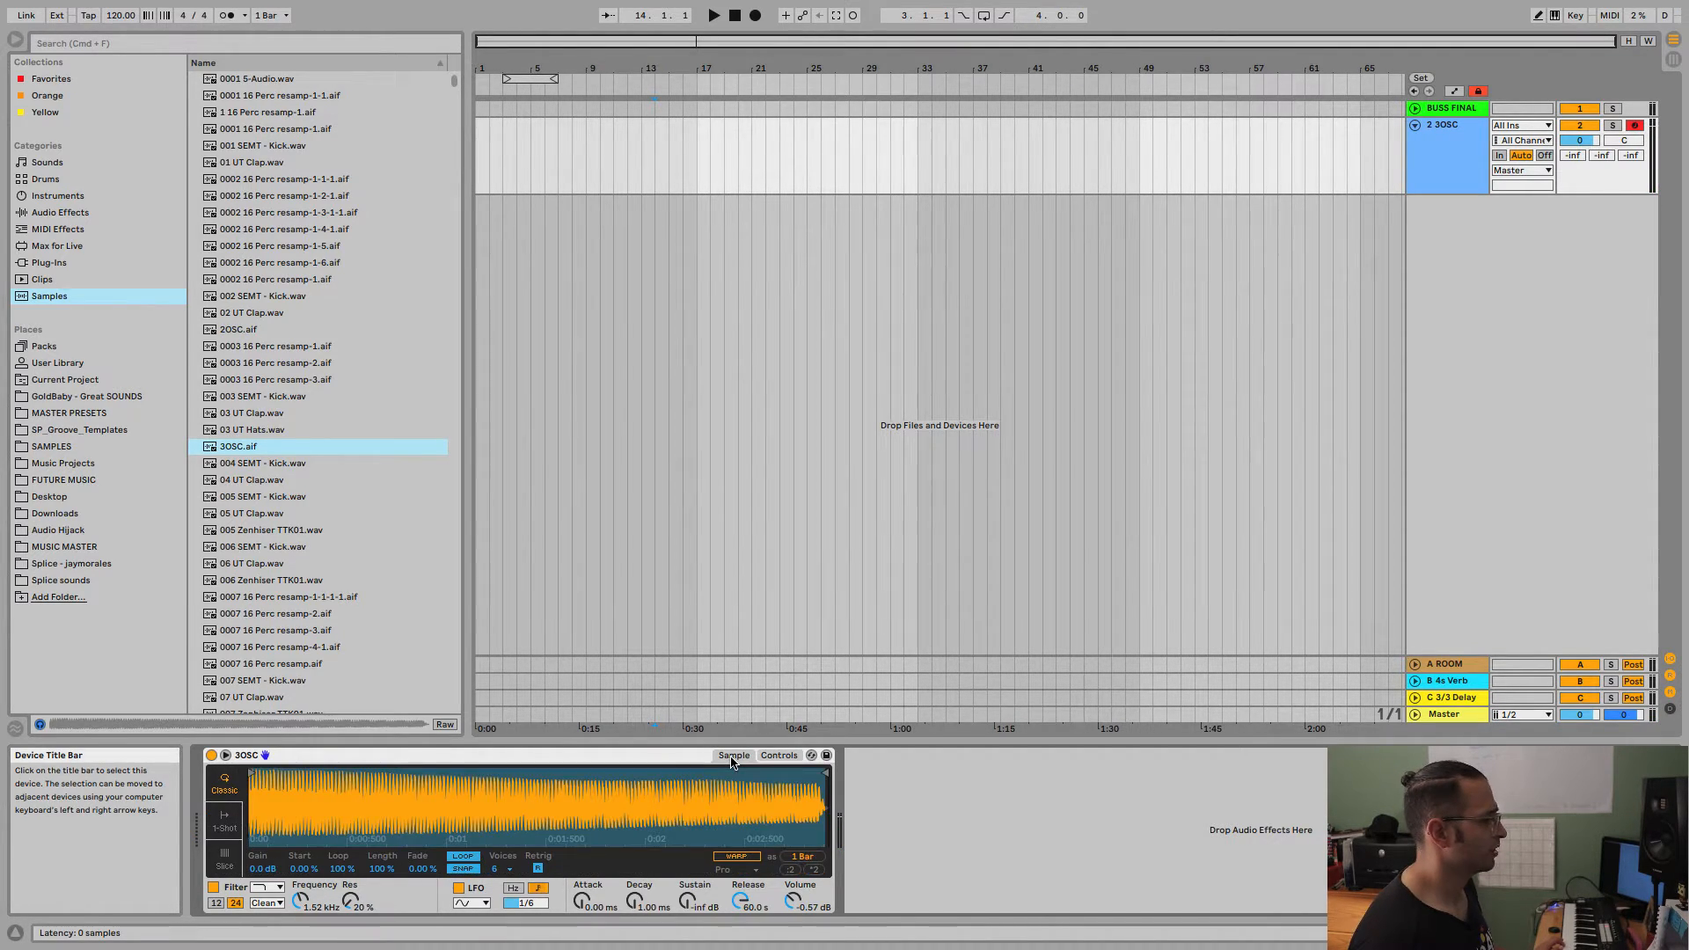
Save the Simpler's current settings as the preset 3OSC.adv and delete that preset from the User Library.
left_click(828, 756)
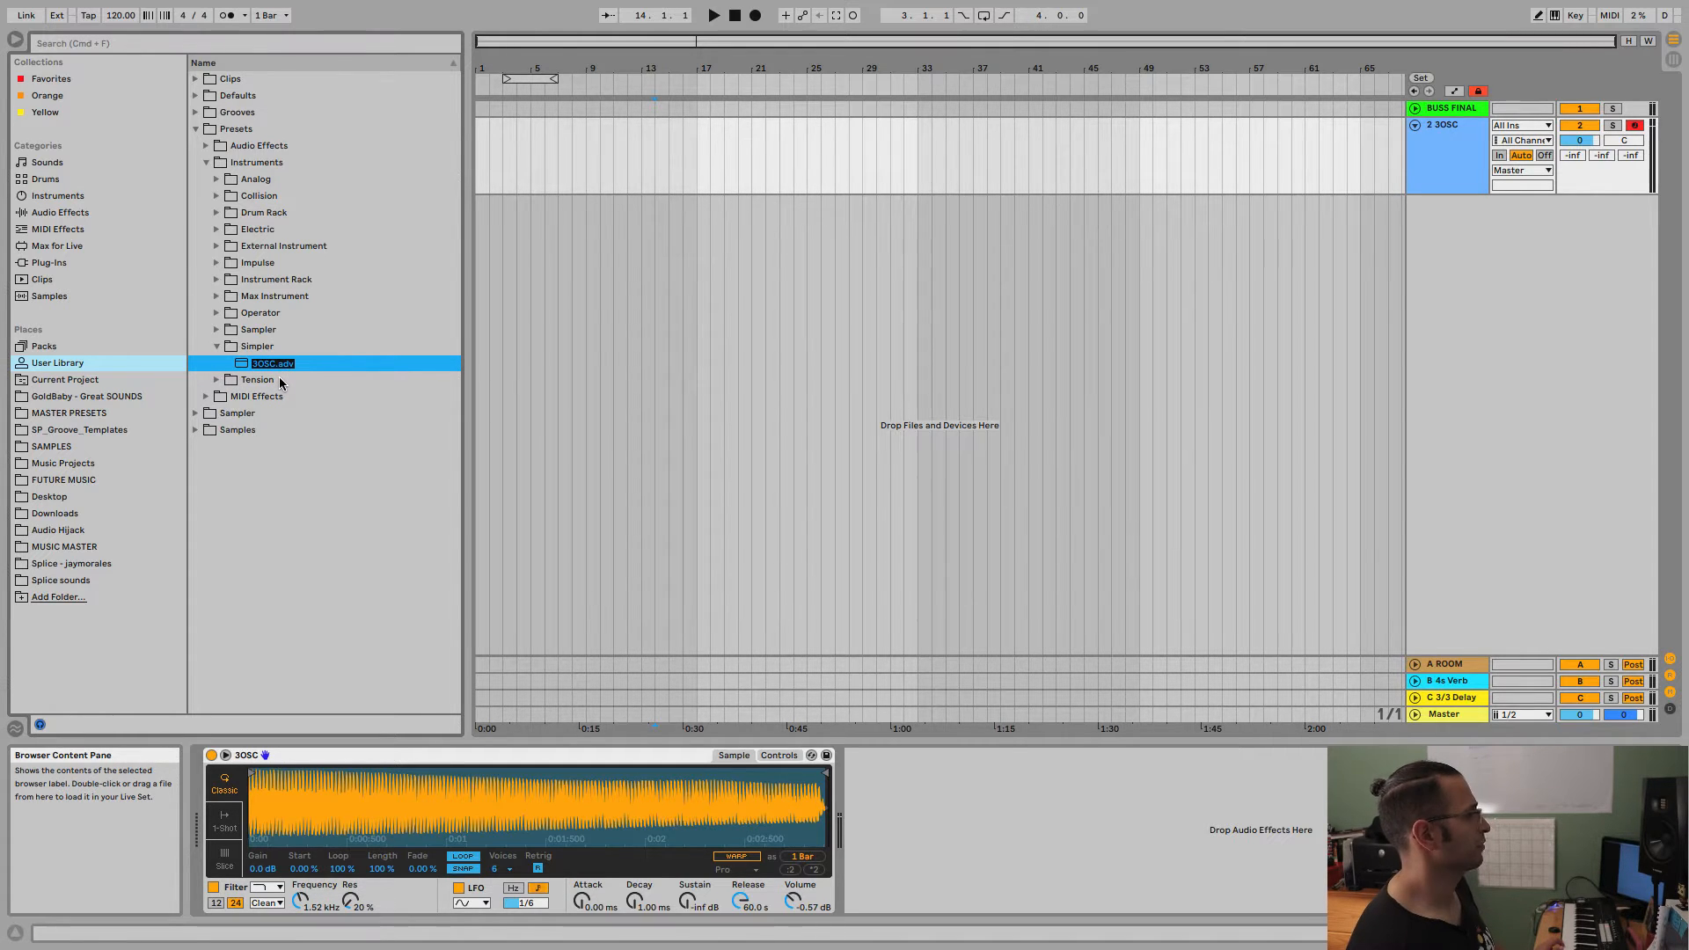
key("Return")
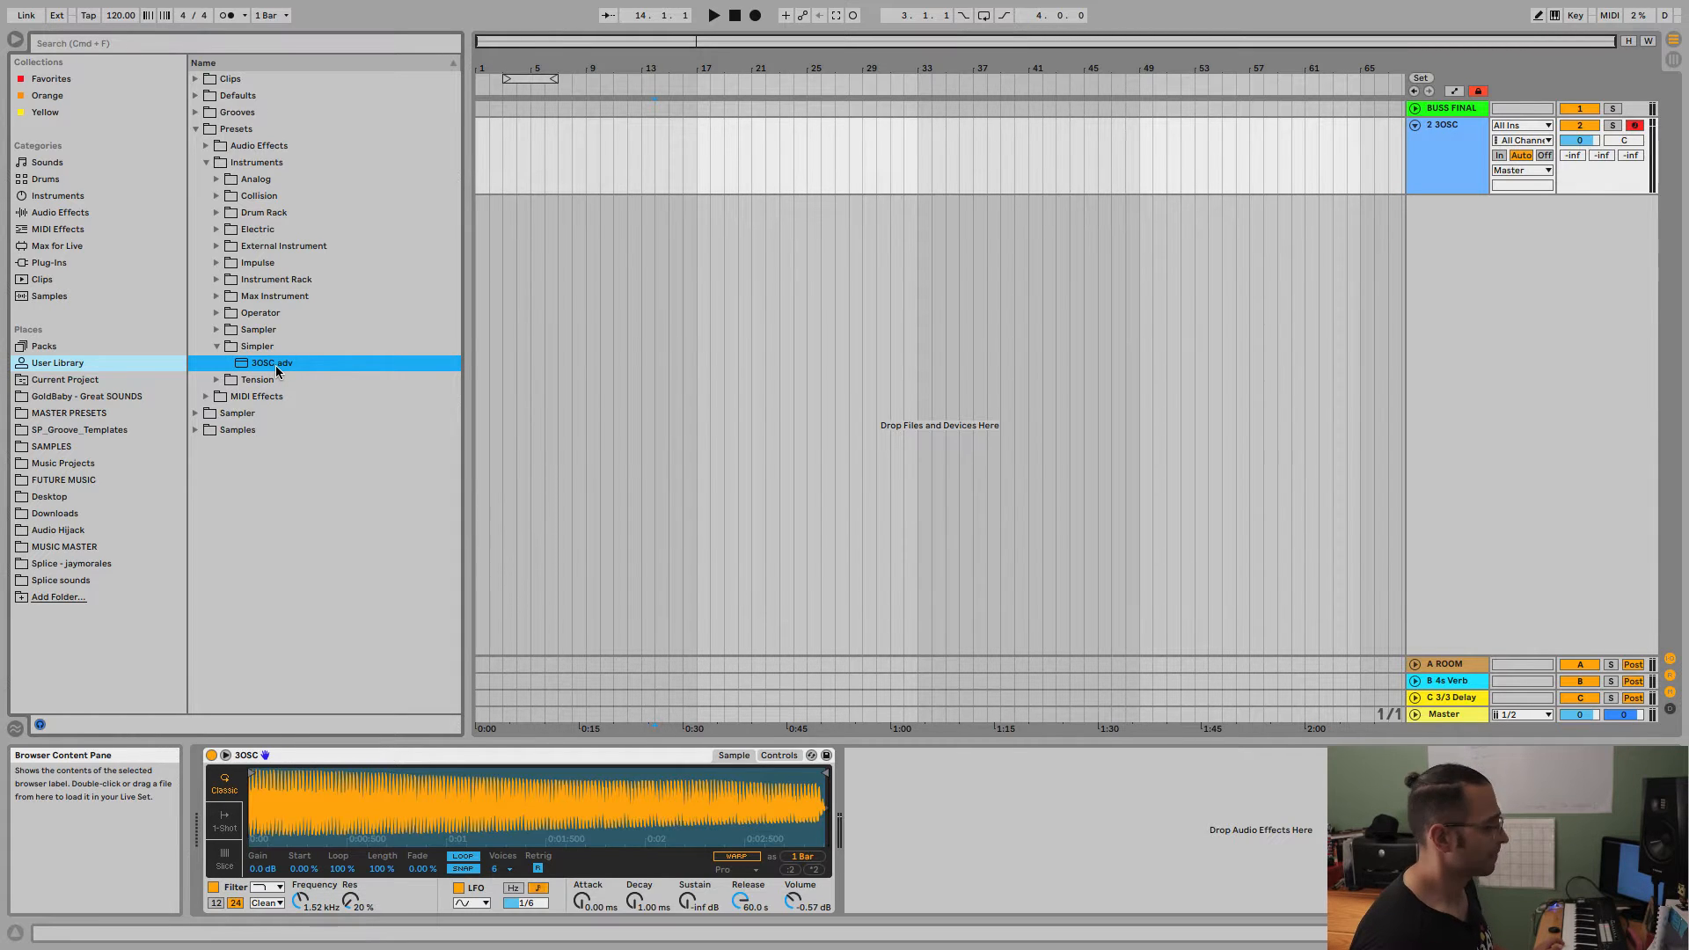
key("Delete")
key("Return")
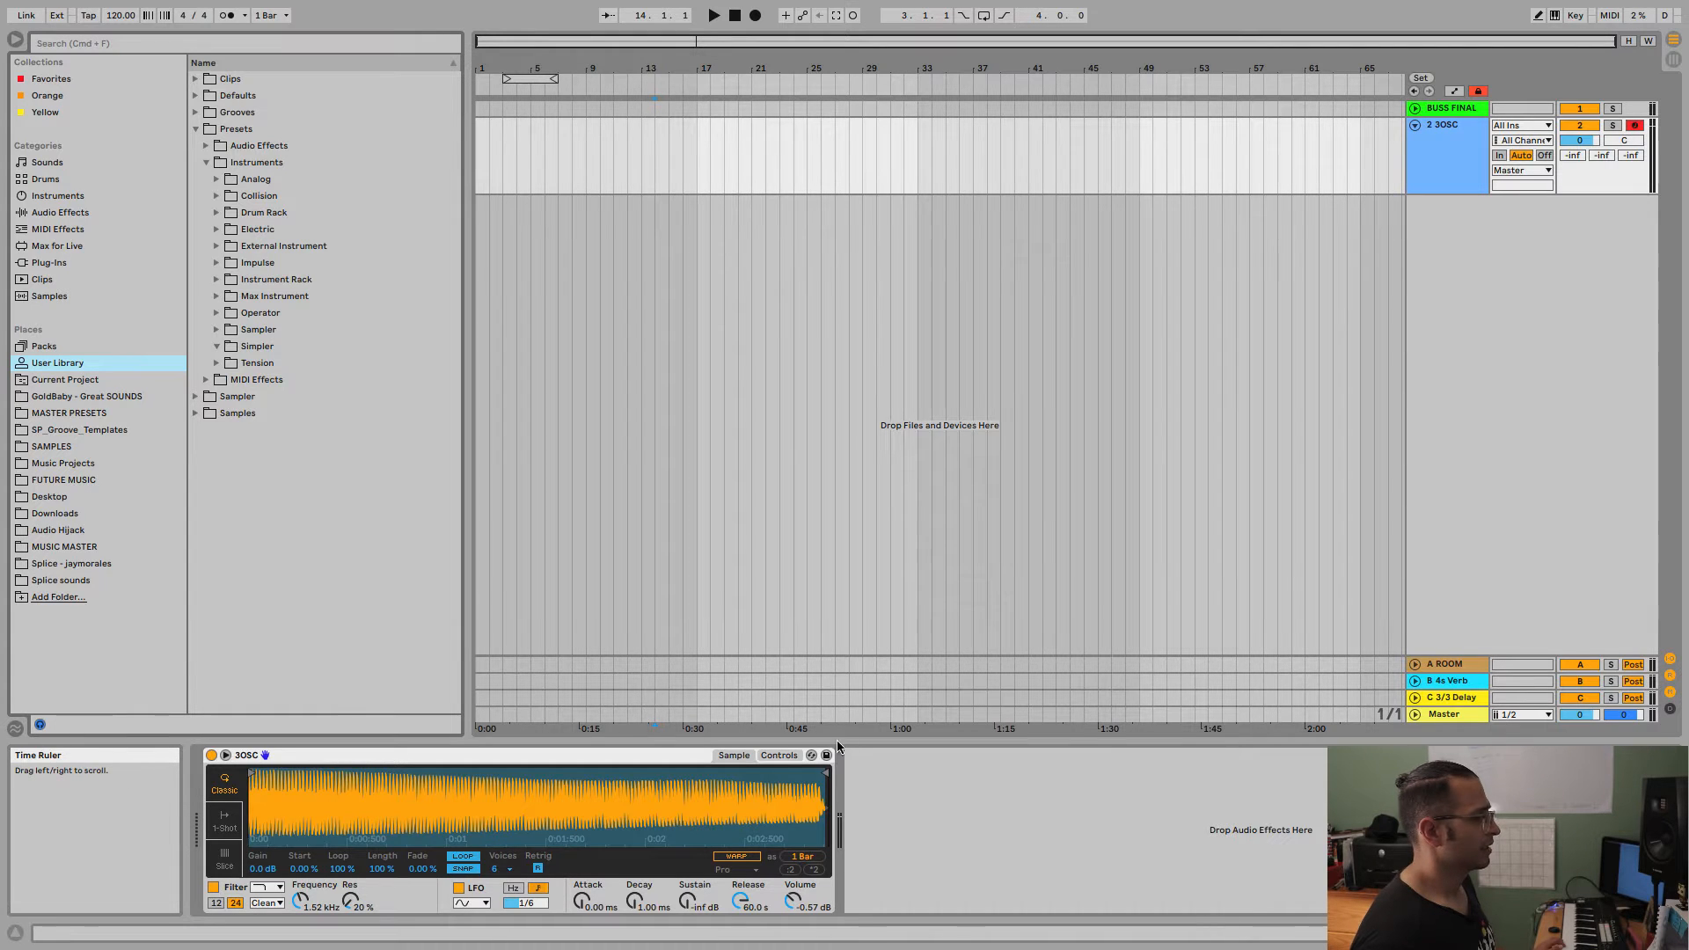
Show the Simpler's controls page, start hot-swapping presets, and load Ambient Swells.adv from Simpler's Ambient & Evolving folder.
left_click(785, 756)
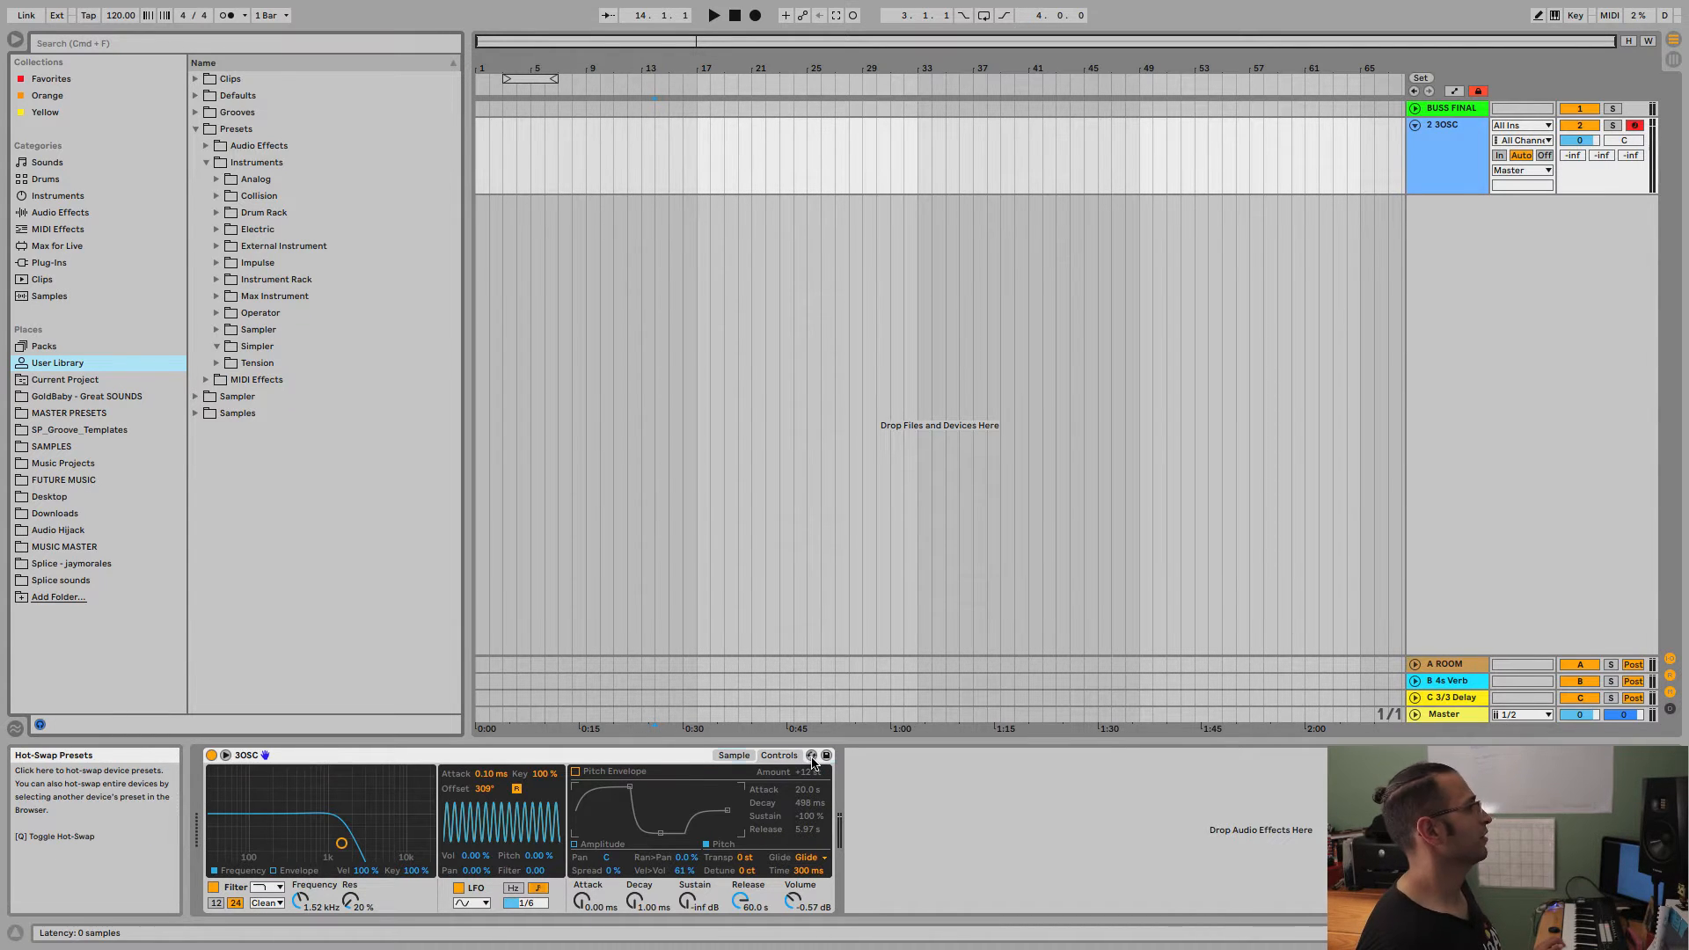
left_click(812, 758)
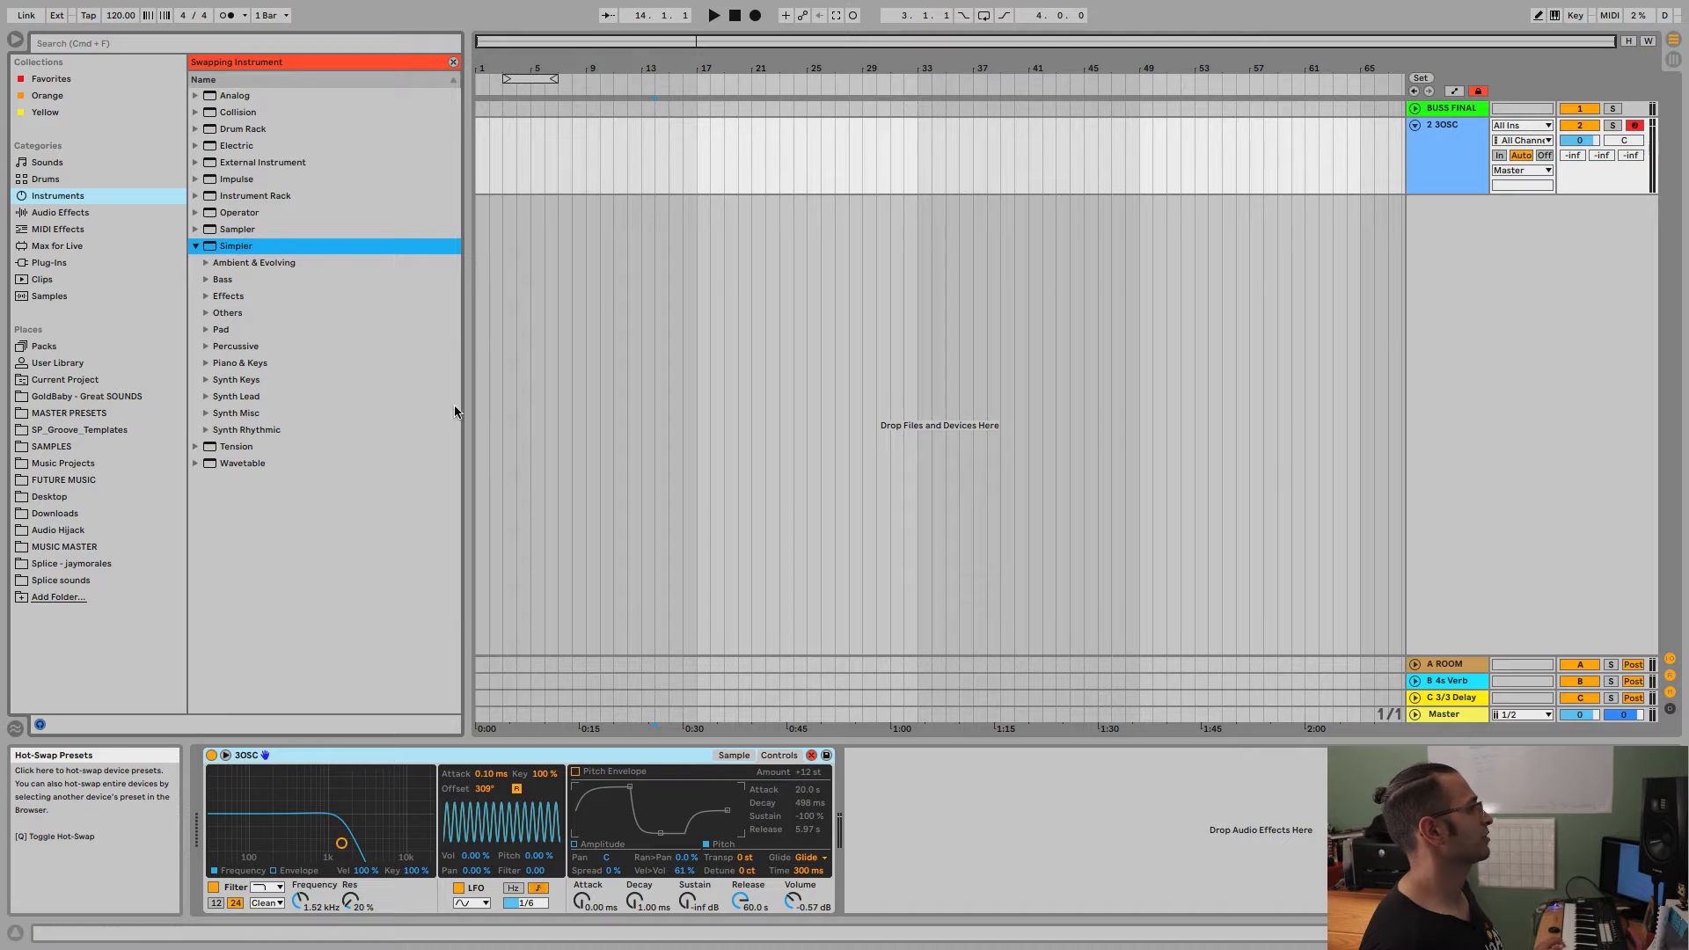
left_click(208, 264)
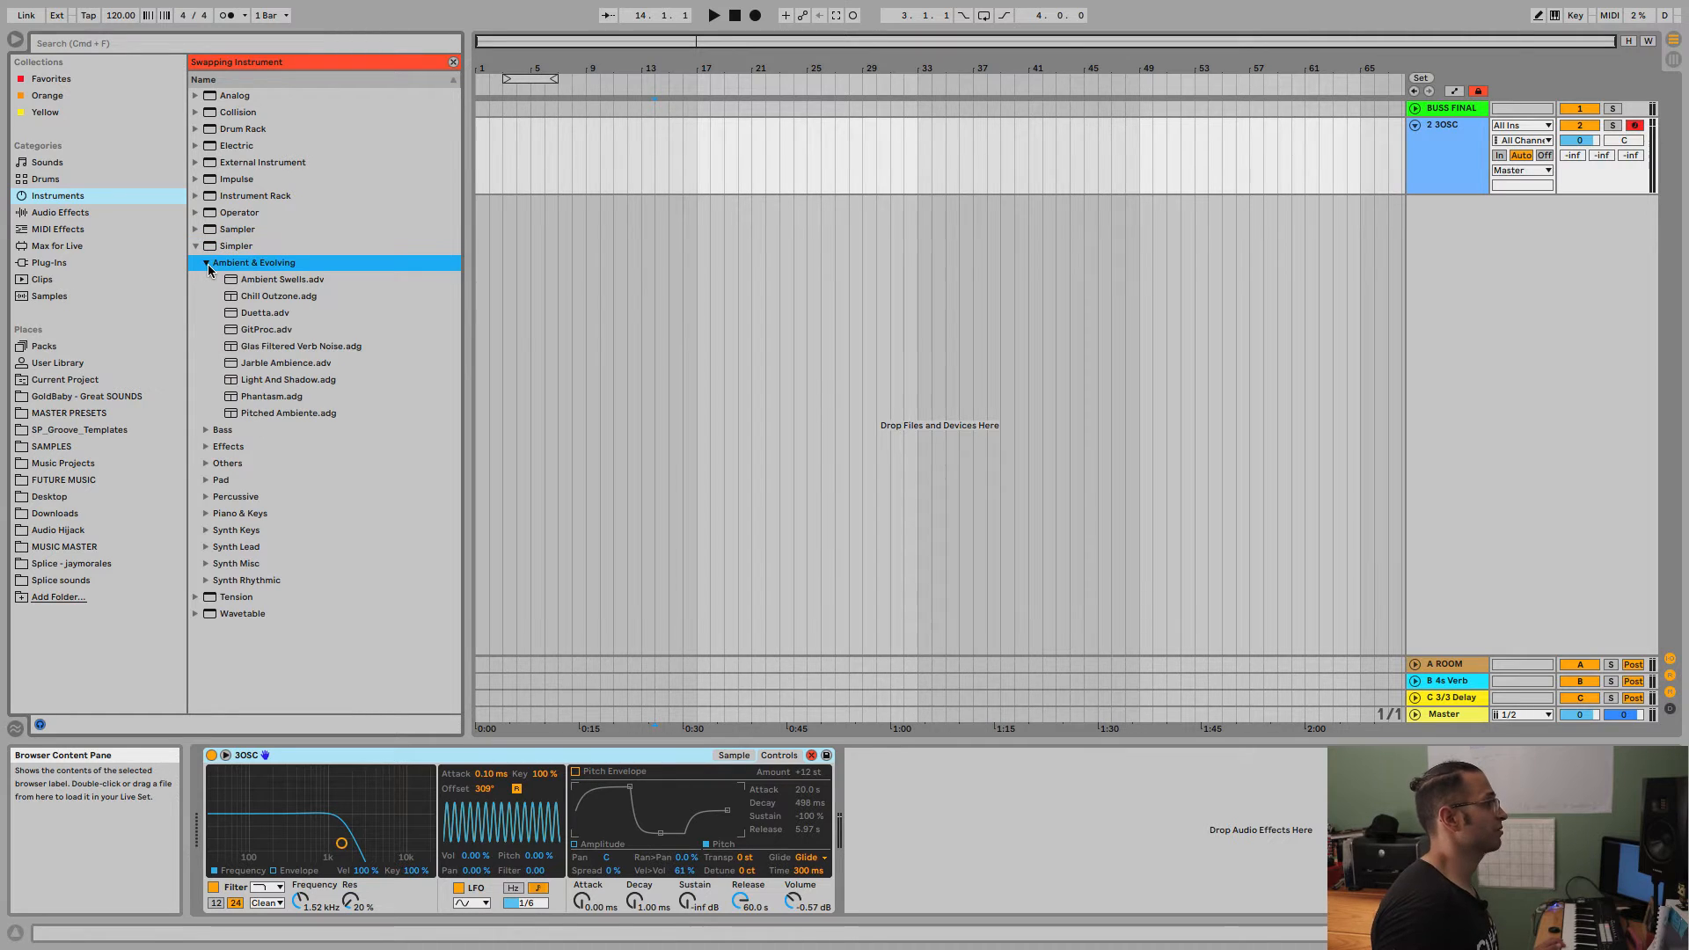
left_click(271, 285)
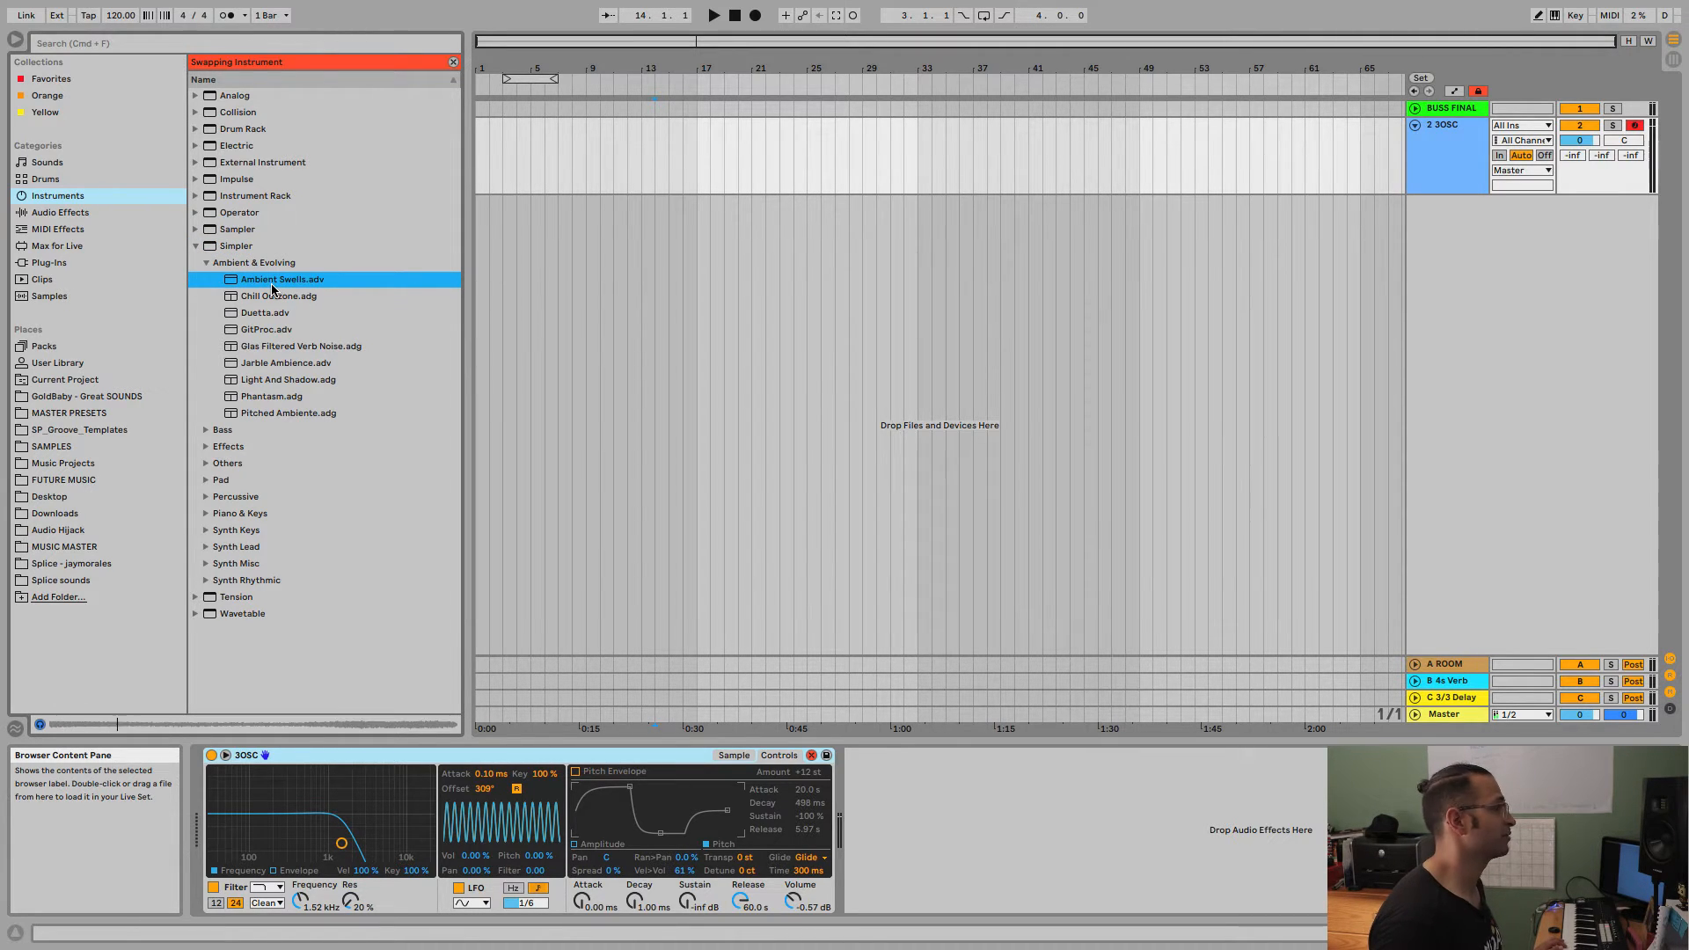
left_click(269, 300)
double_click(265, 283)
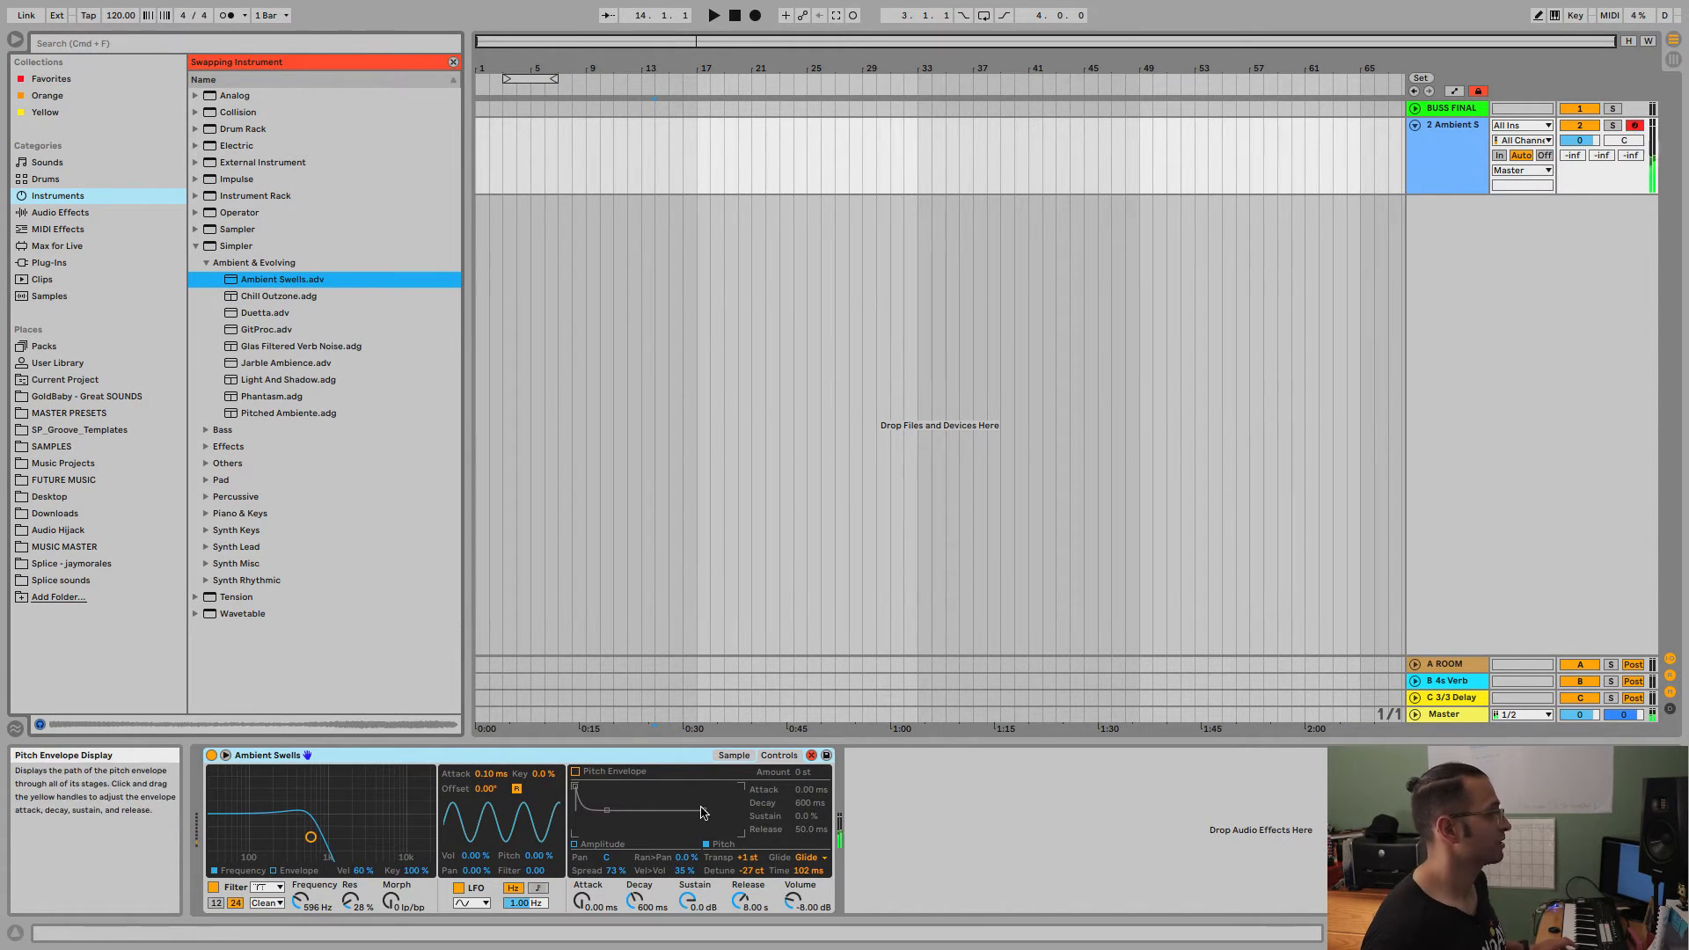
Swap in the Duetta.adv preset, end hot-swapping, and select the Simpler device.
left_click(285, 315)
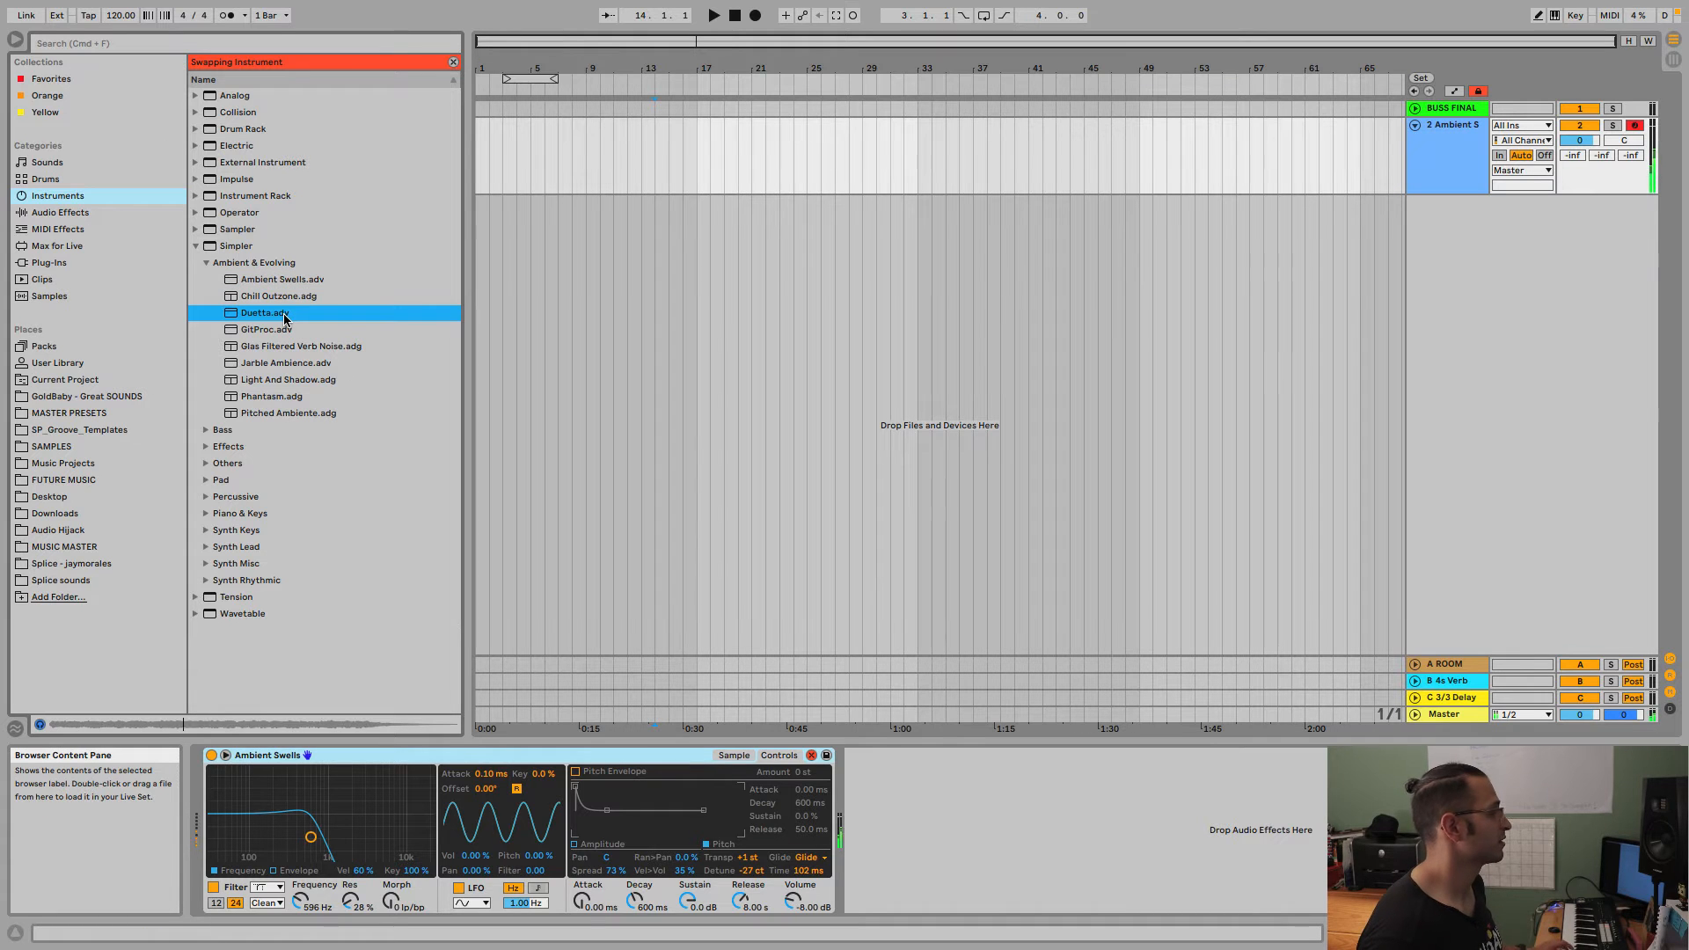
double_click(285, 315)
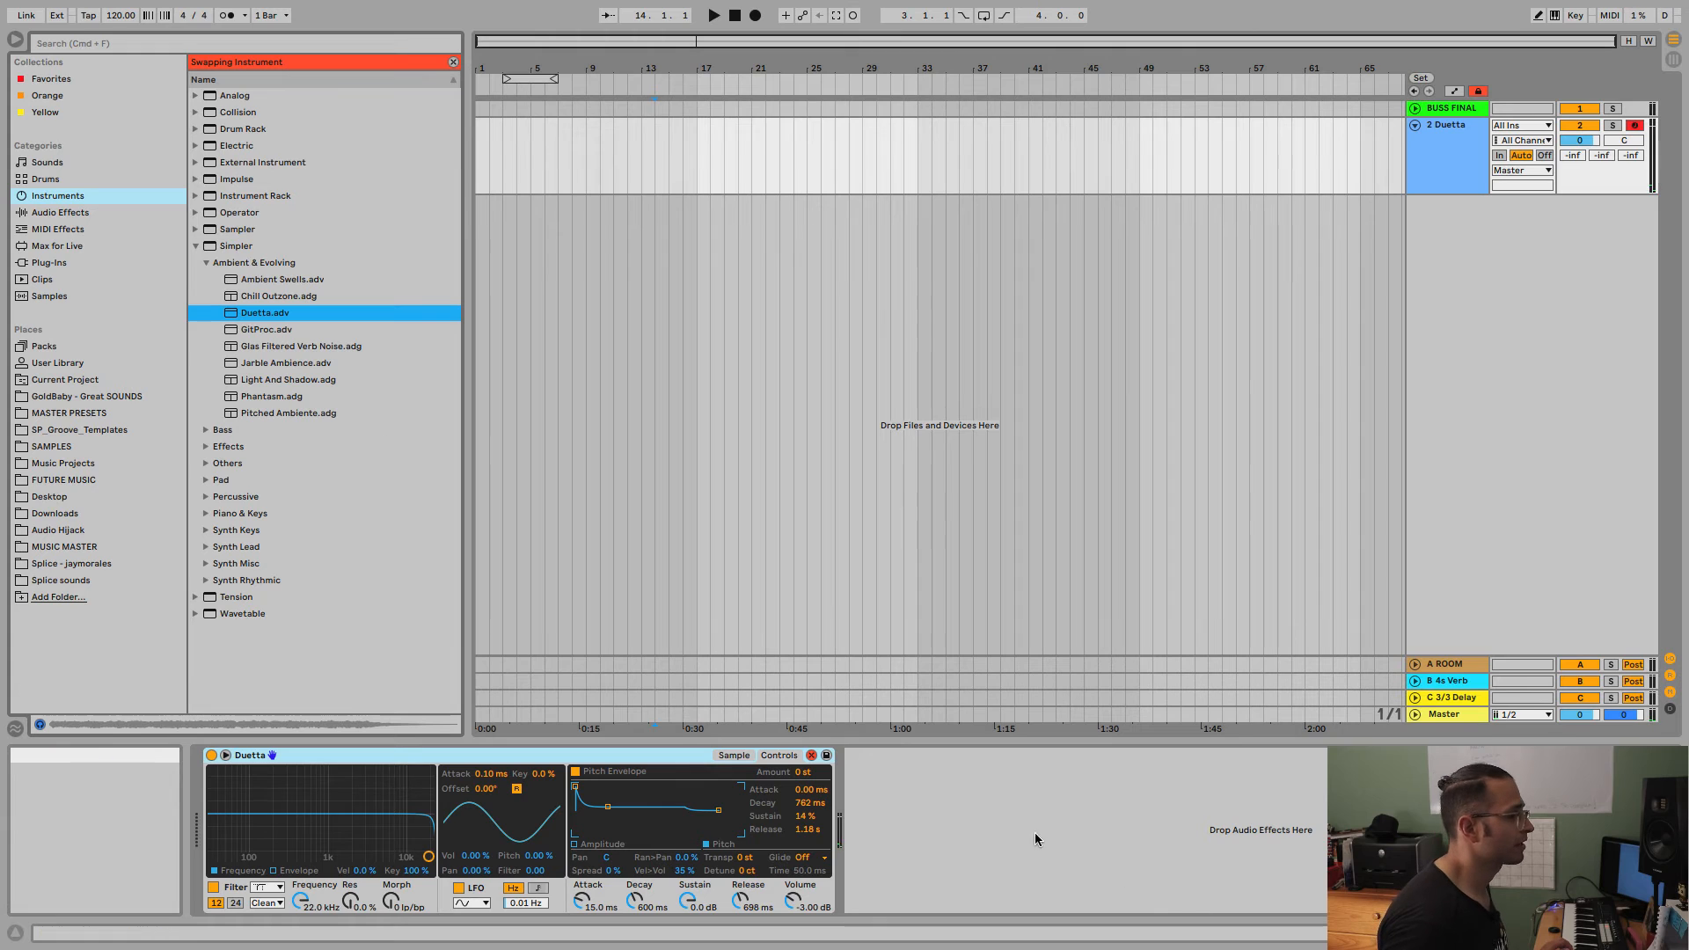
left_click(811, 755)
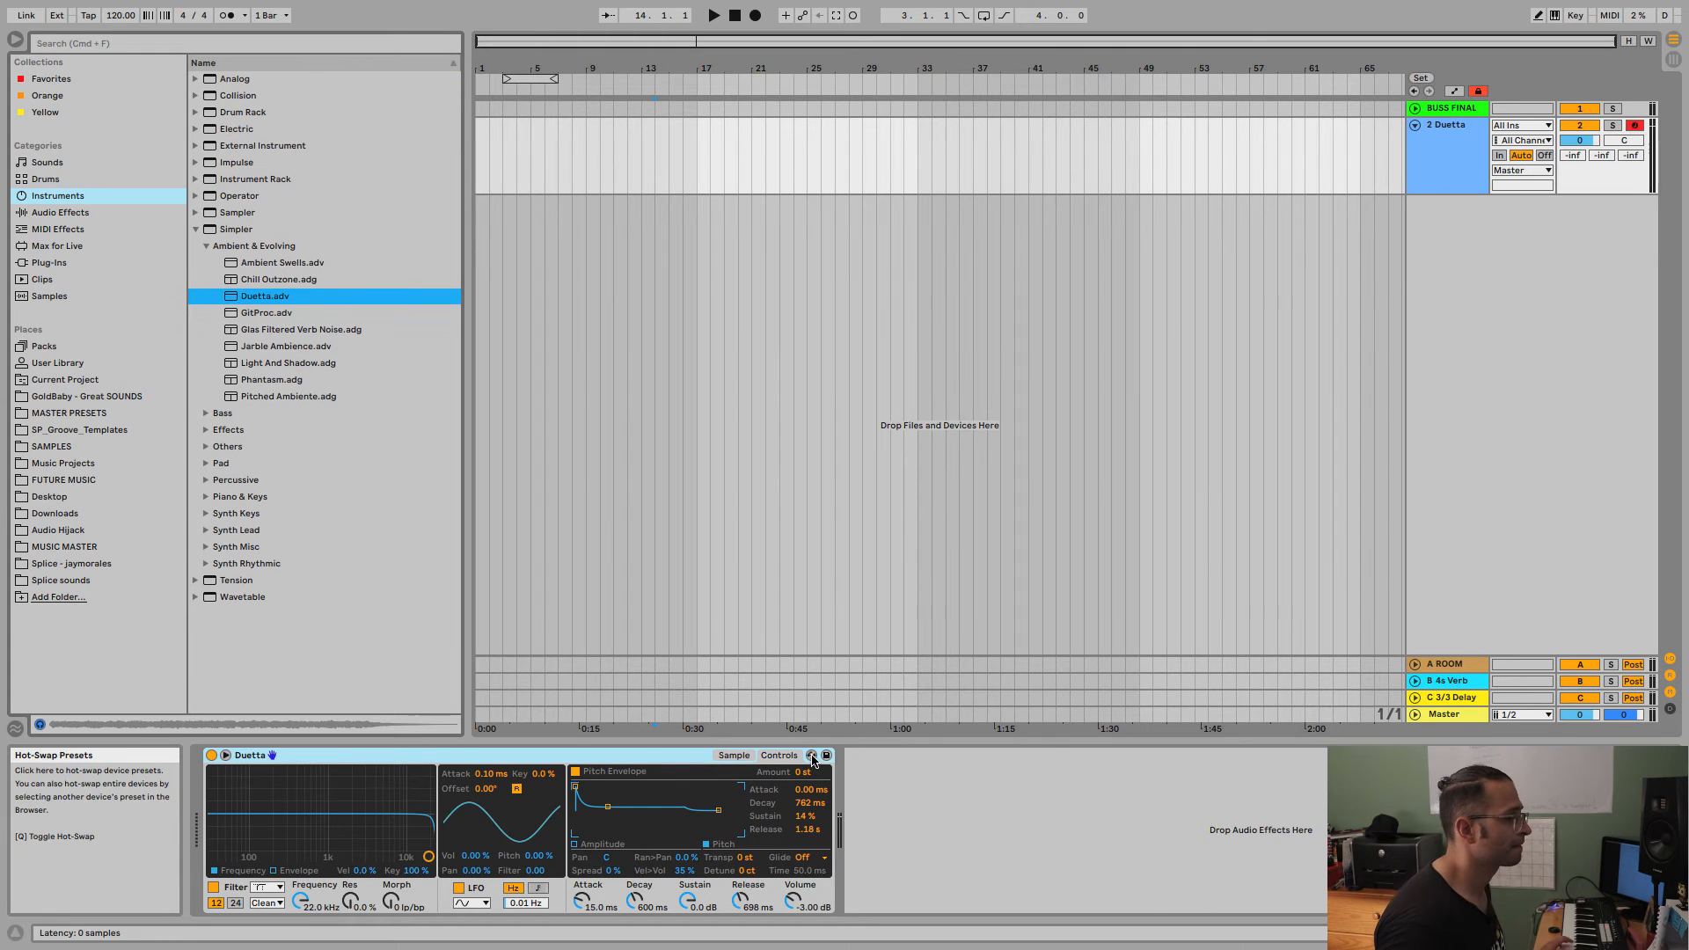
left_click(565, 760)
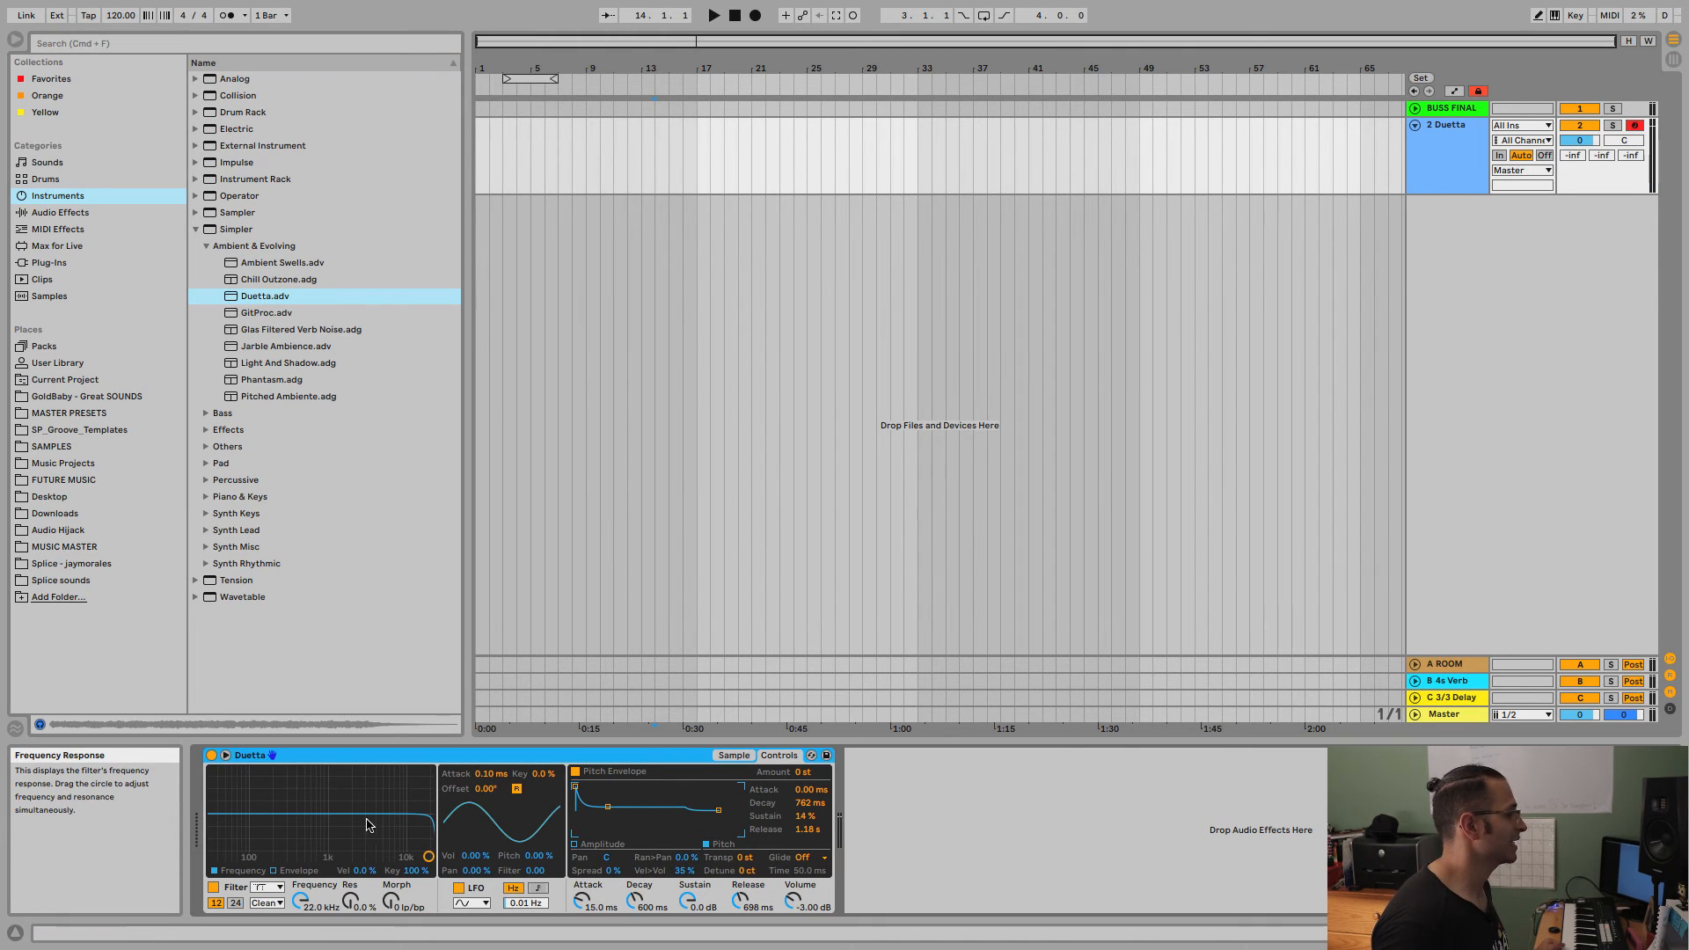